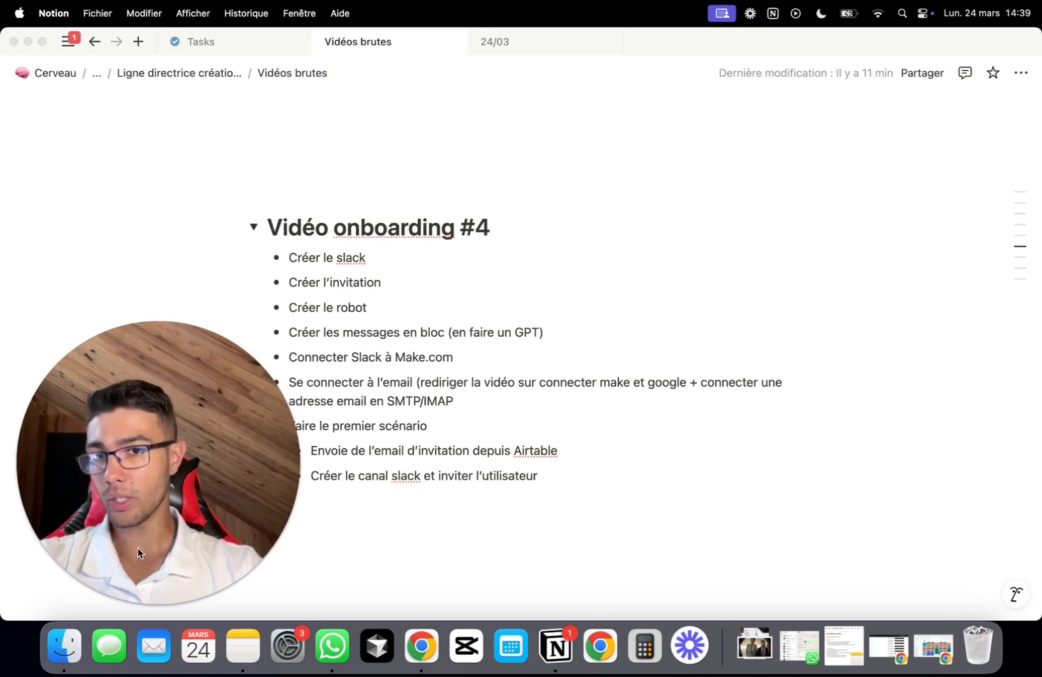
Read down the task notes, highlighting part of the email connection bullet
click(136, 602)
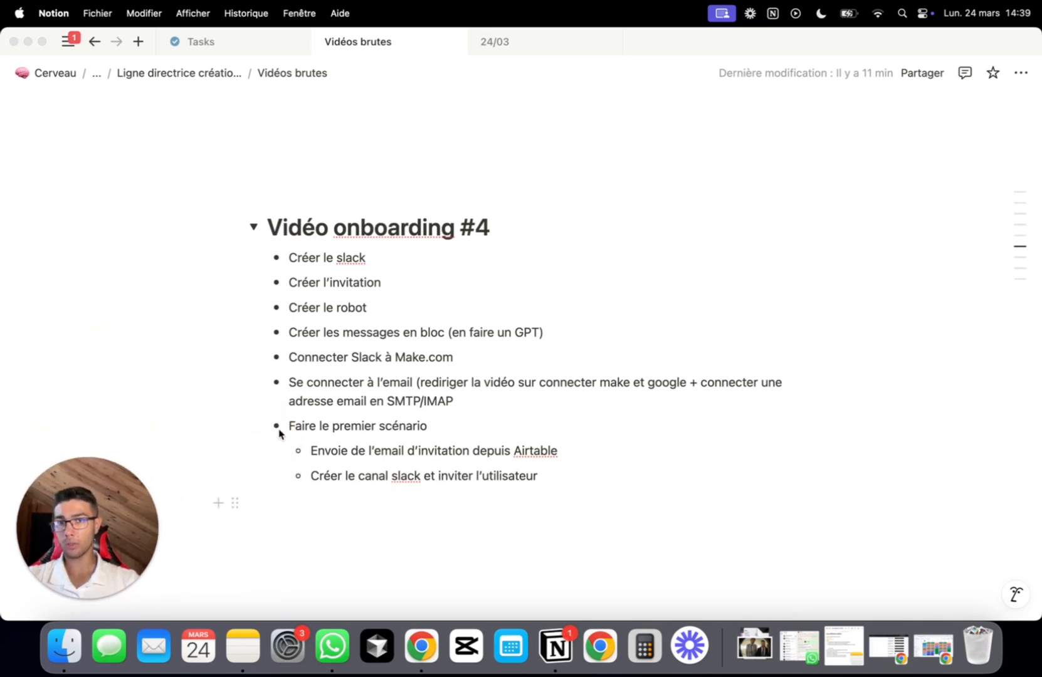
scroll(472, 293, down, 5)
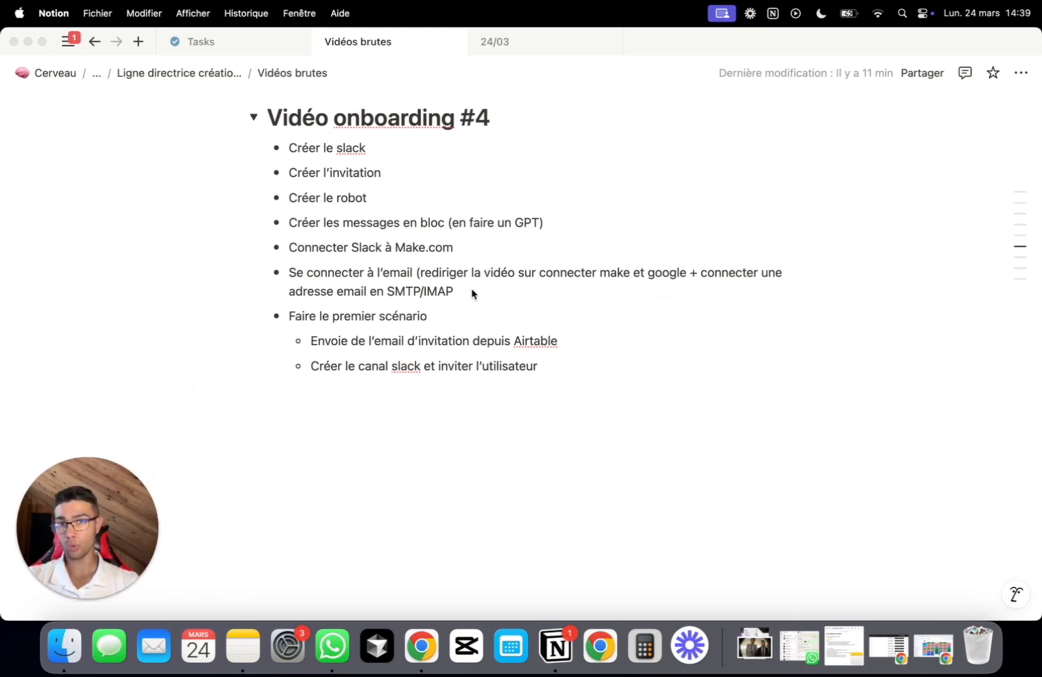
scroll(472, 293, down, 1)
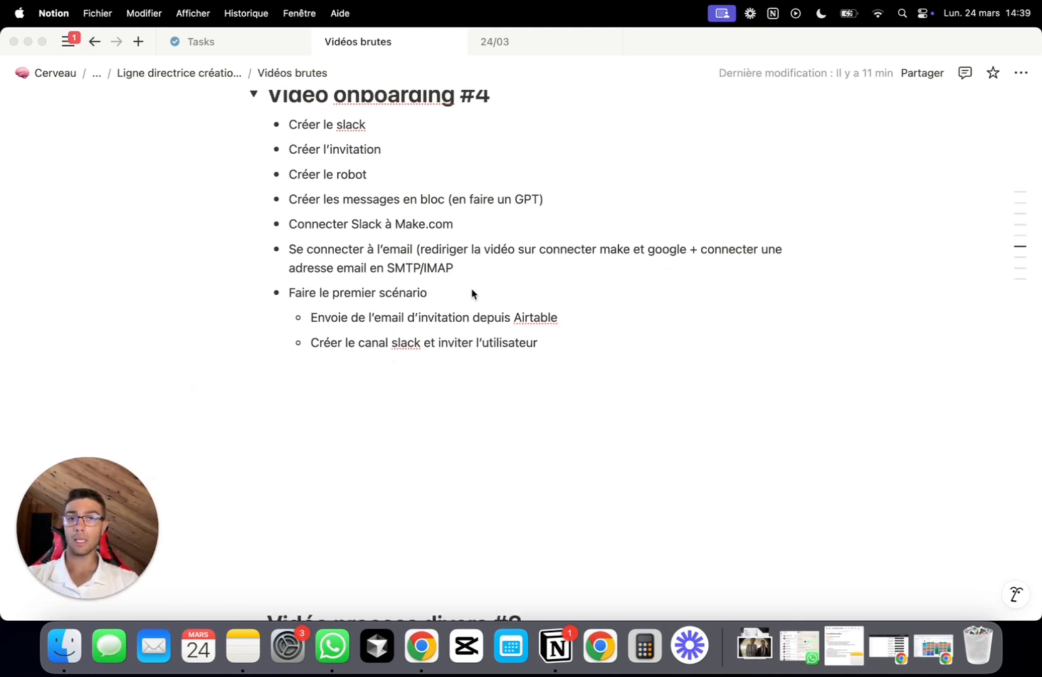
scroll(473, 290, down, 1)
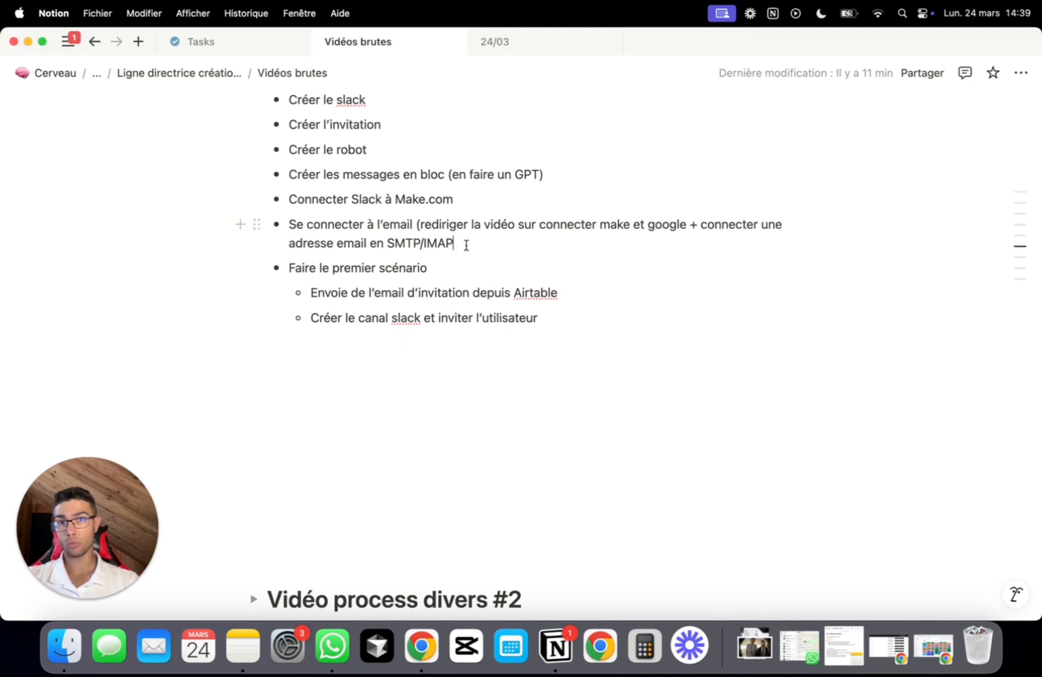
drag(463, 244, 431, 244)
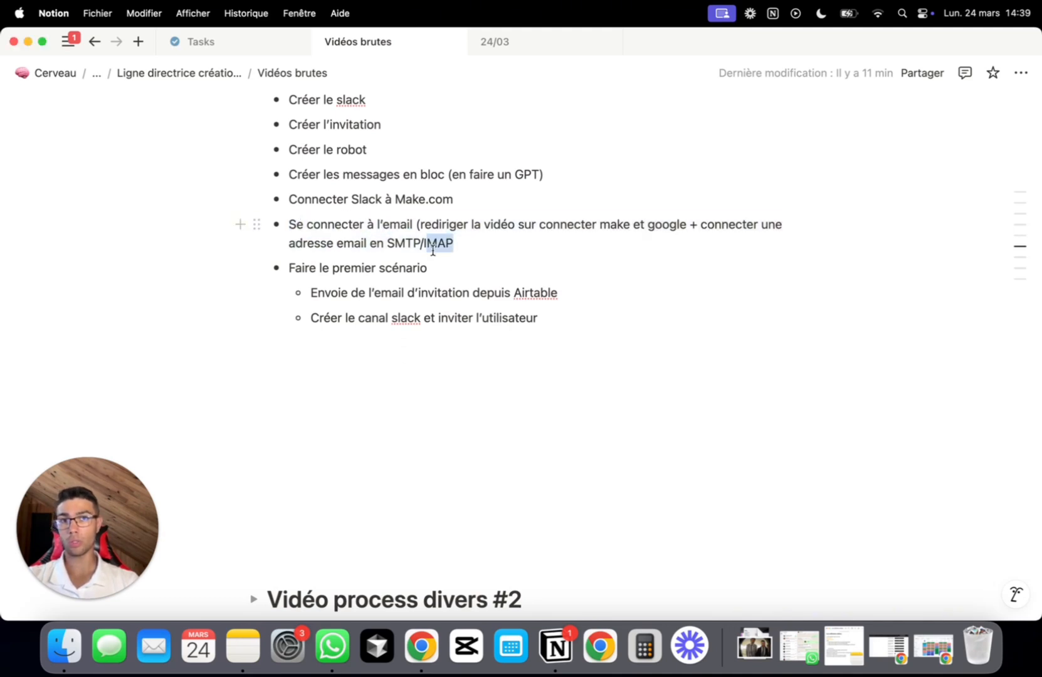
click(497, 253)
scroll(497, 253, down, 1)
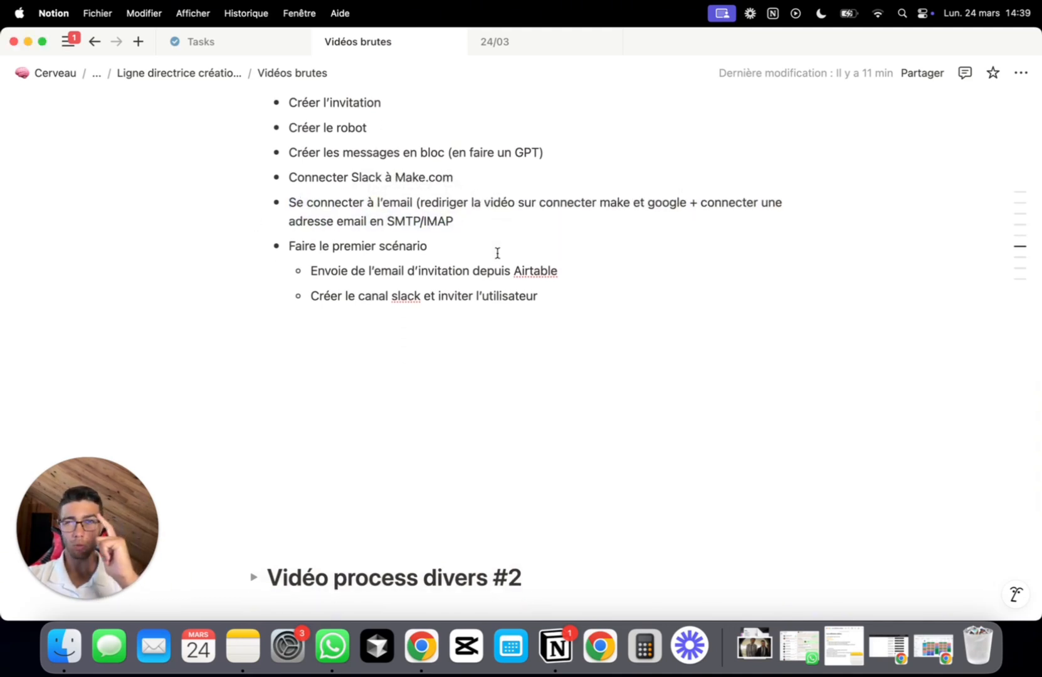
scroll(497, 252, down, 1)
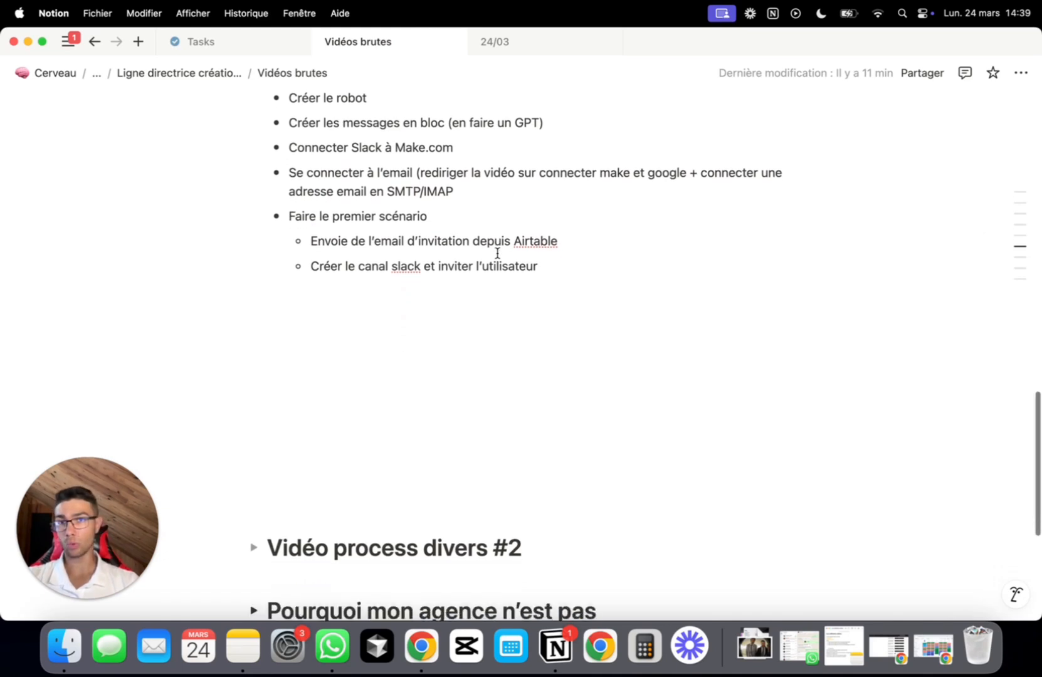
scroll(521, 227, down, 1)
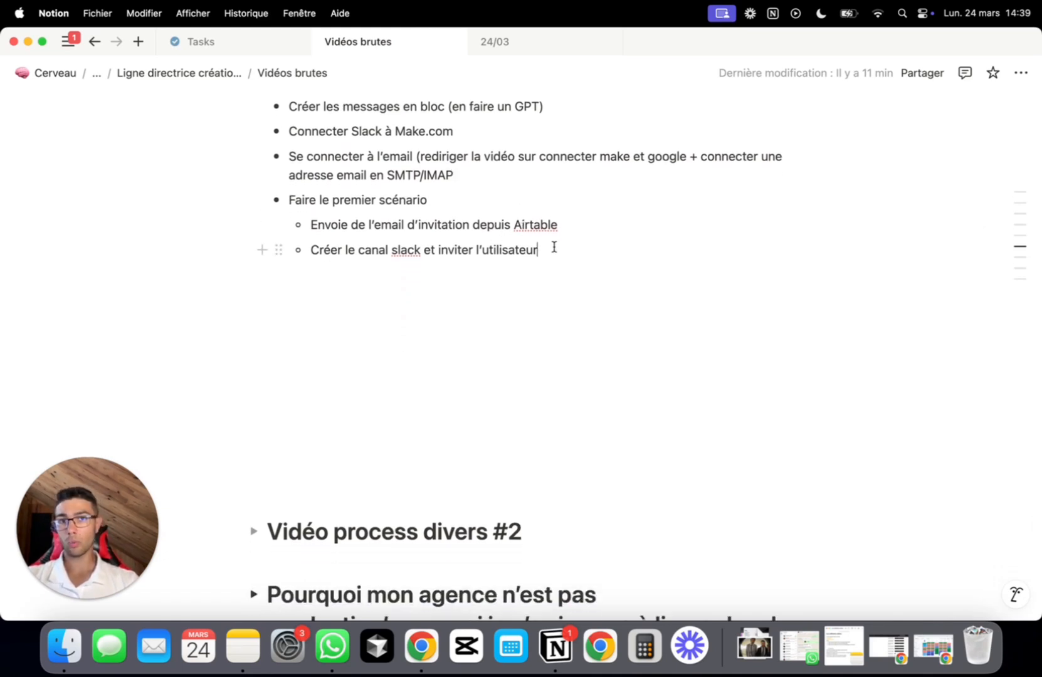
Highlight the create-Slack-channel, invitation-email and first-scenario sub-steps in the notes
drag(551, 250, 435, 229)
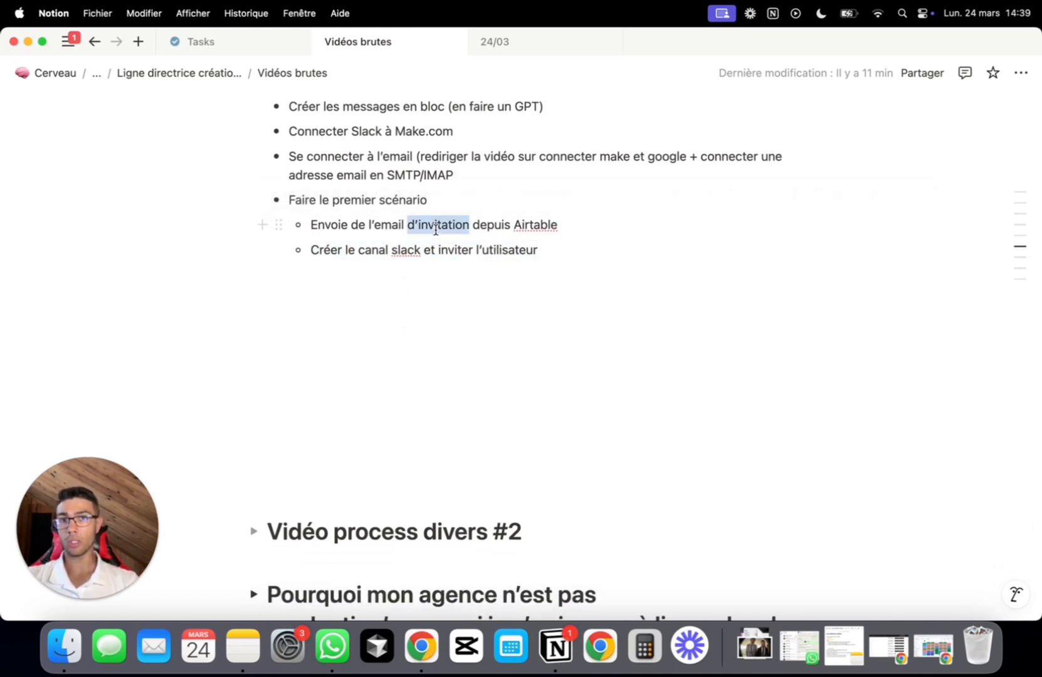
triple_click(435, 229)
click(551, 253)
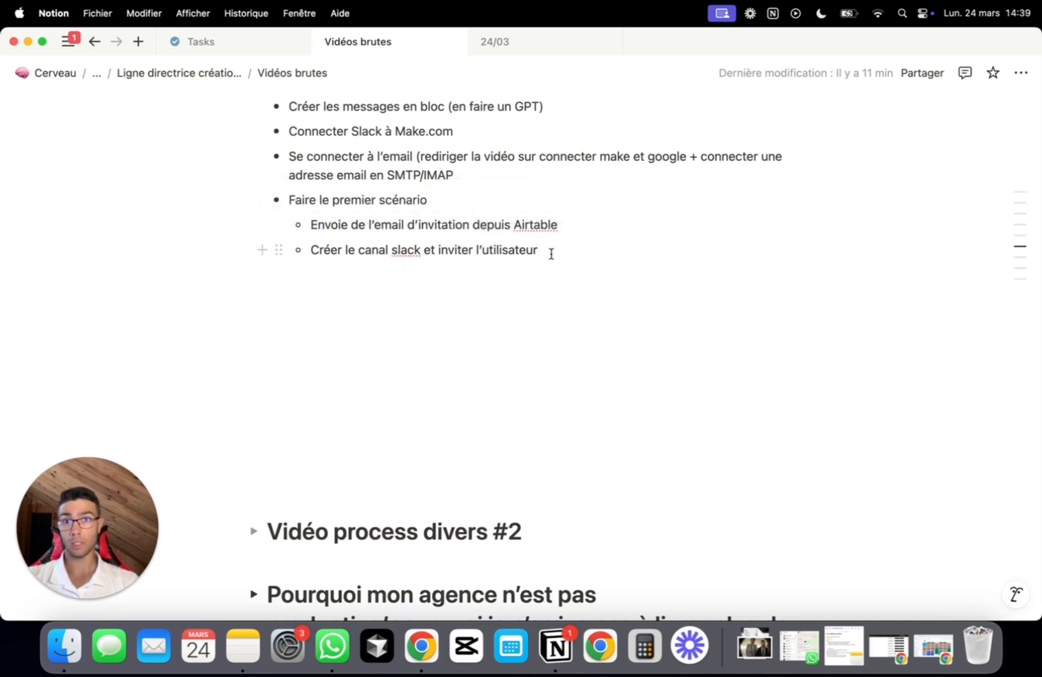
drag(552, 251, 407, 232)
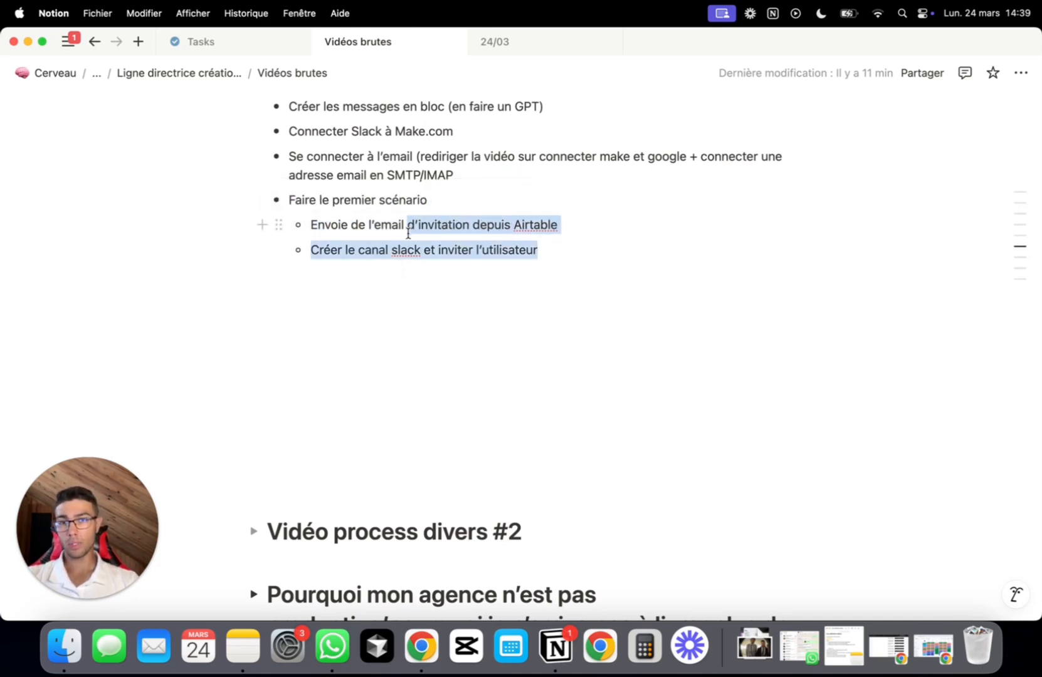
click(469, 249)
scroll(525, 262, up, 10)
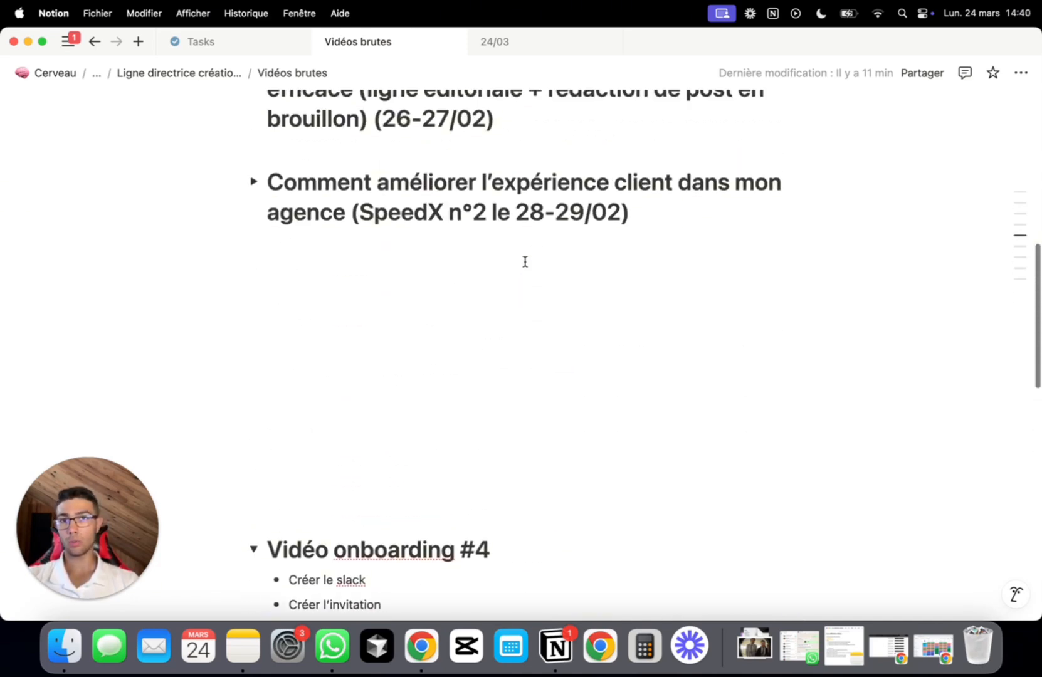
scroll(525, 262, down, 6)
scroll(525, 262, up, 1)
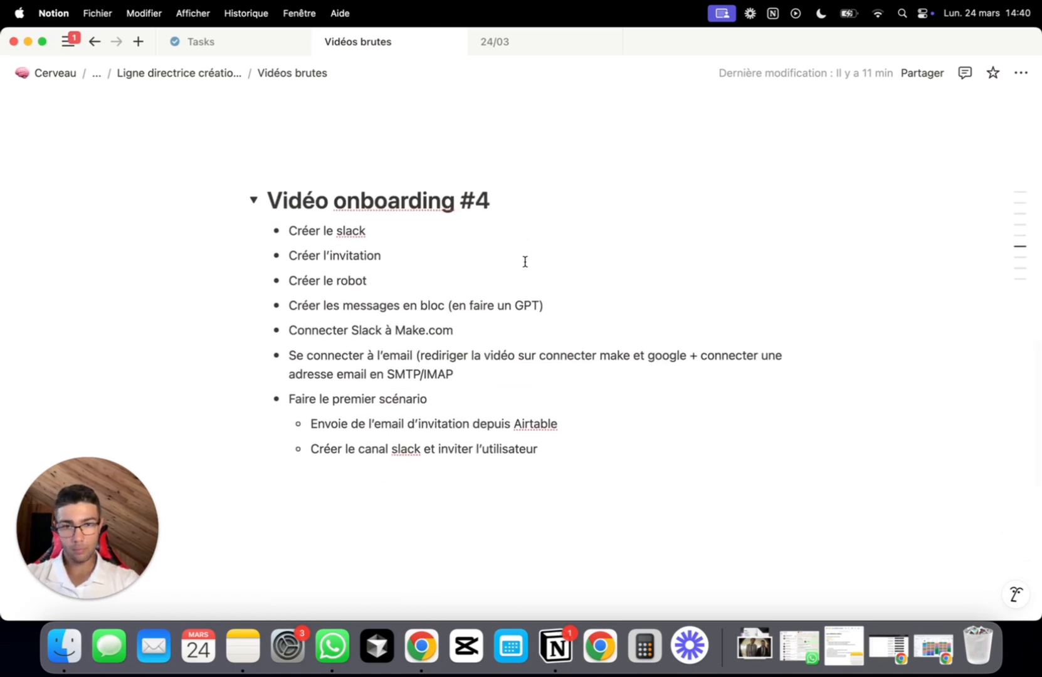
Bring Chrome forward, minimize the calendar window and close the four Focusrite YouTube tabs
click(421, 645)
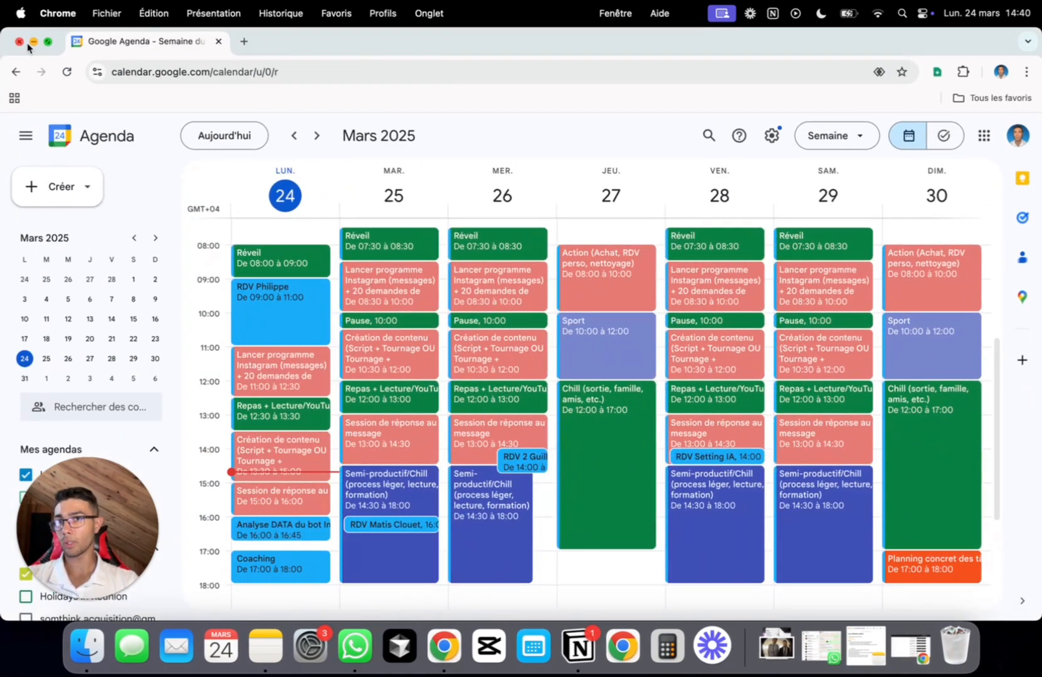
click(33, 42)
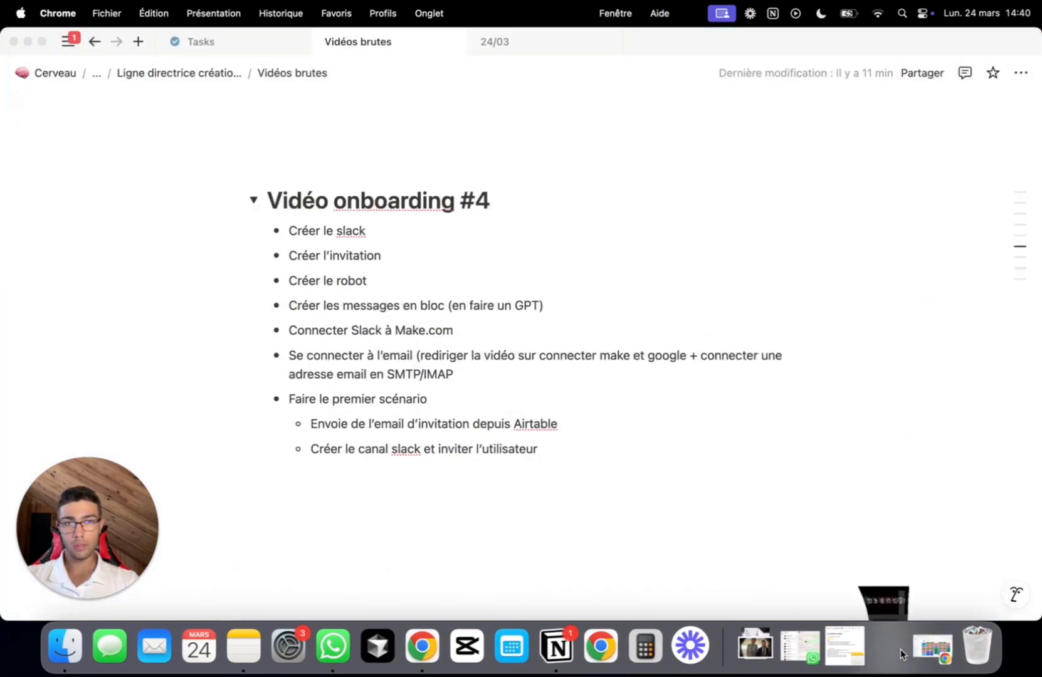
click(928, 648)
click(957, 42)
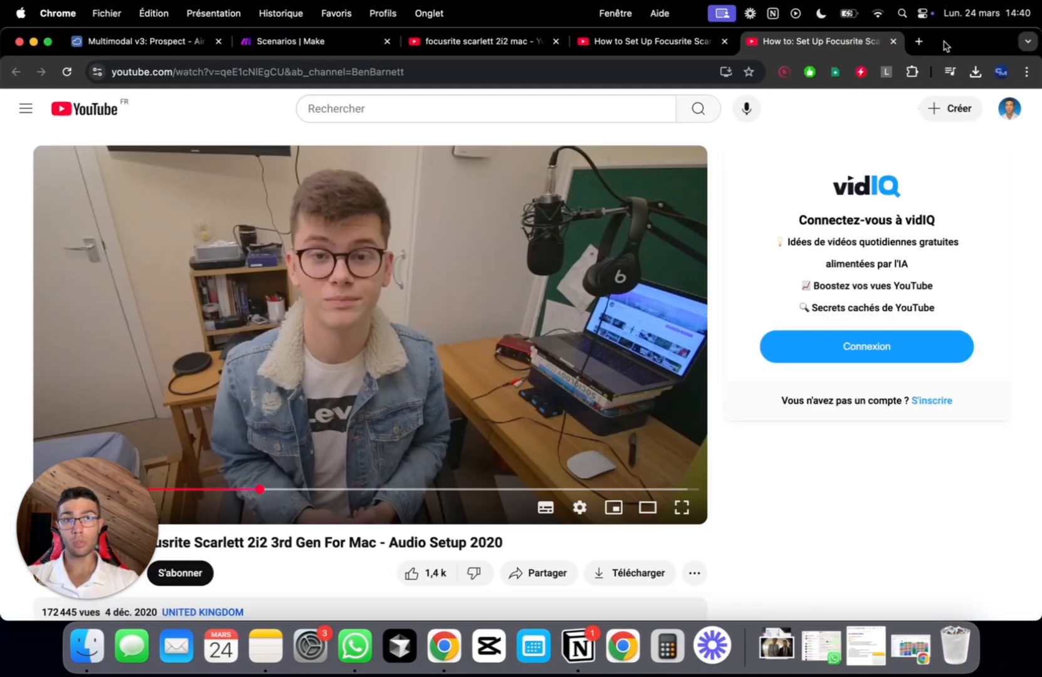
click(544, 41)
click(555, 41)
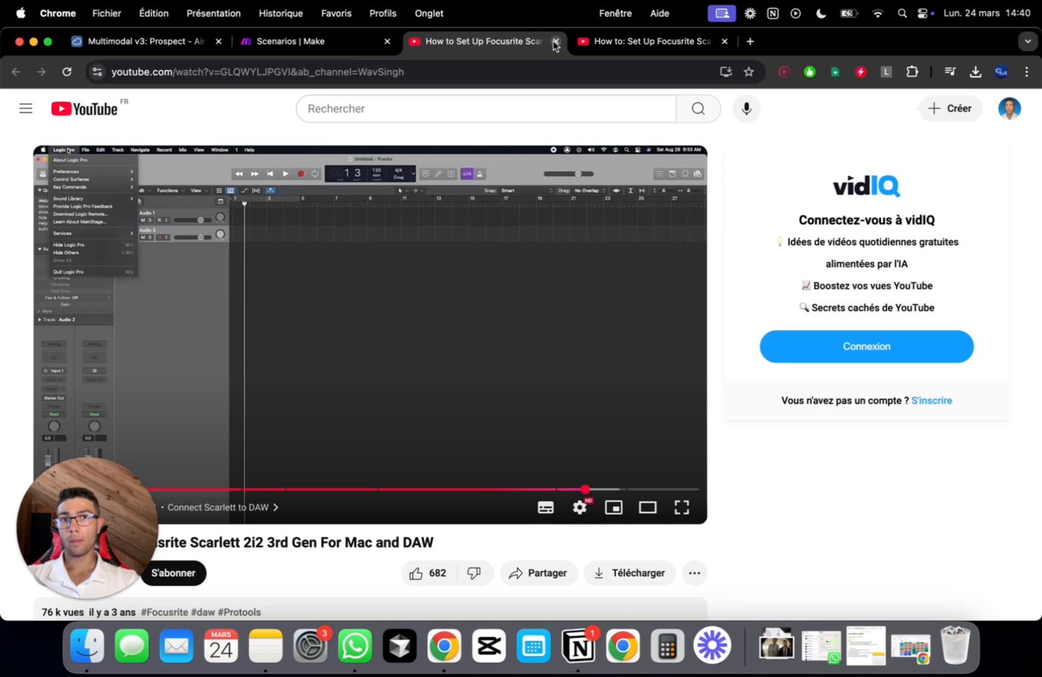
click(555, 41)
click(554, 41)
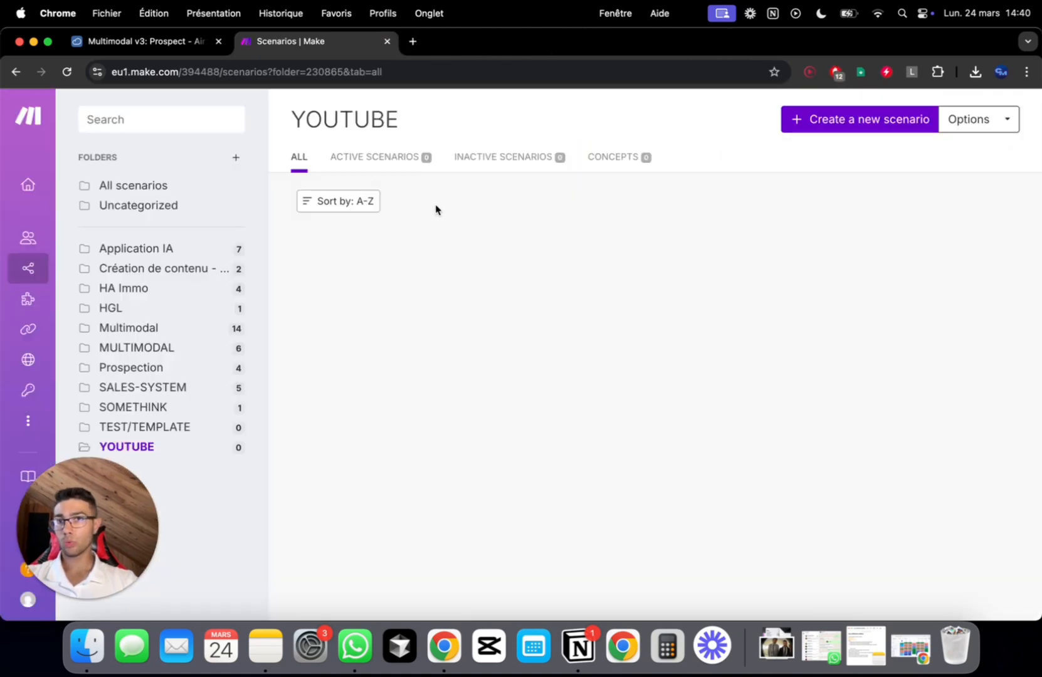
Switch to the Multimodal v3 base and move from the Client table to the Projet table
click(173, 49)
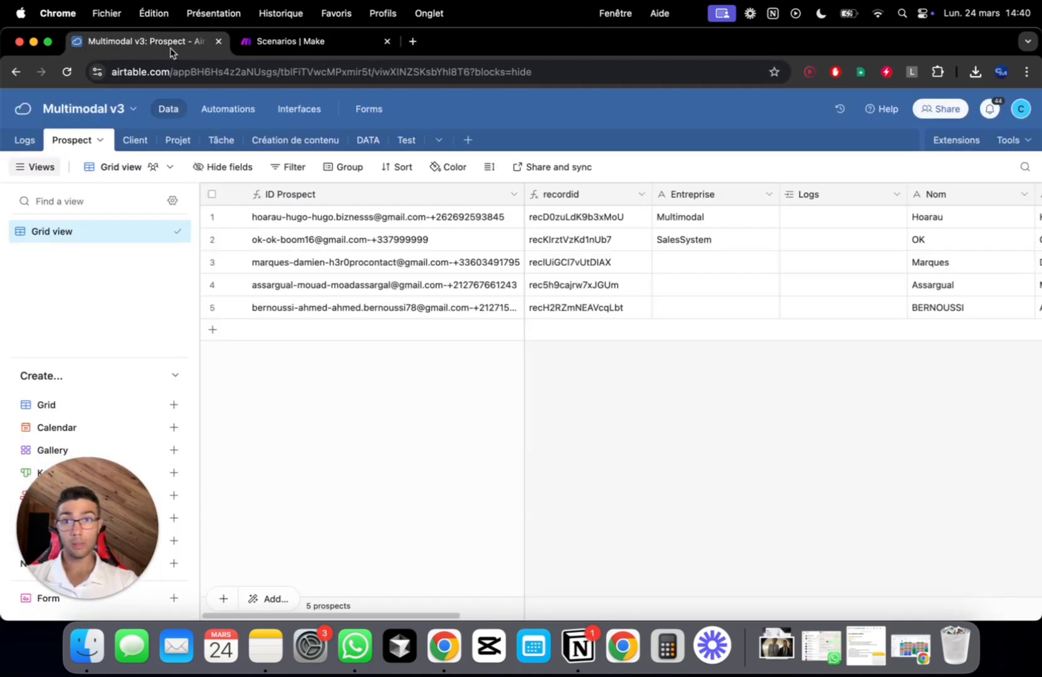
click(135, 141)
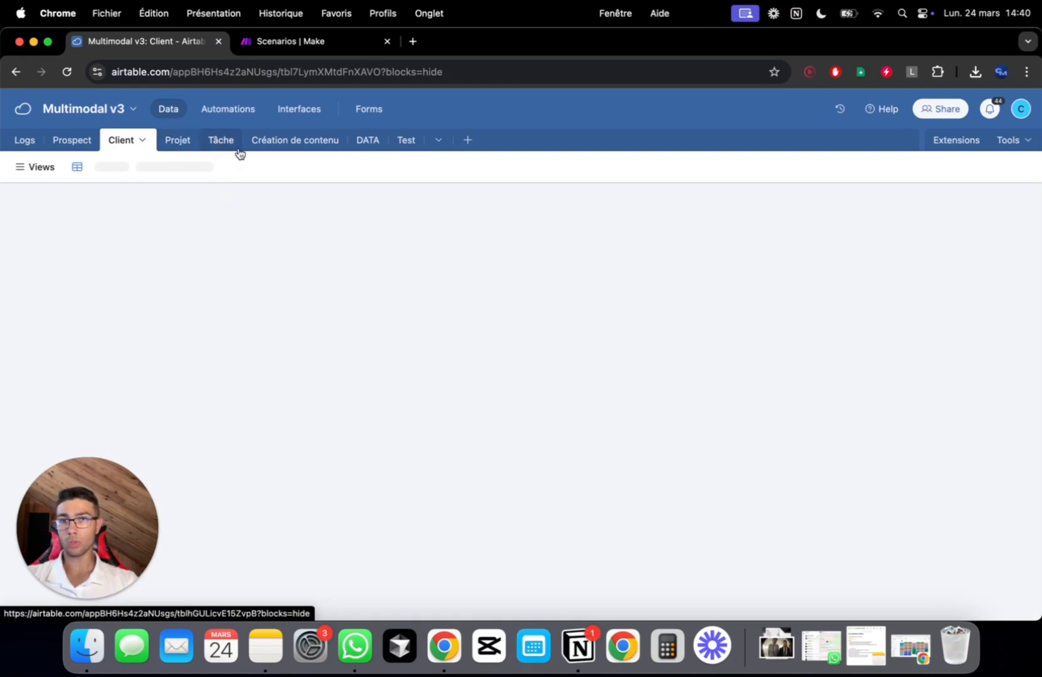
click(168, 150)
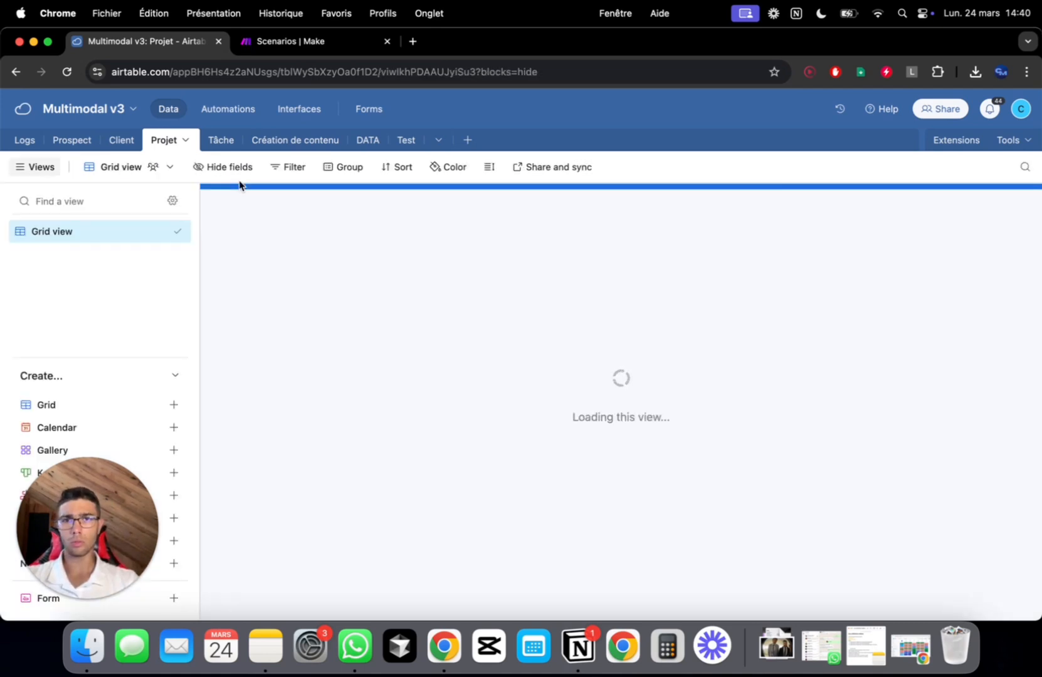
scroll(318, 229, right, 10)
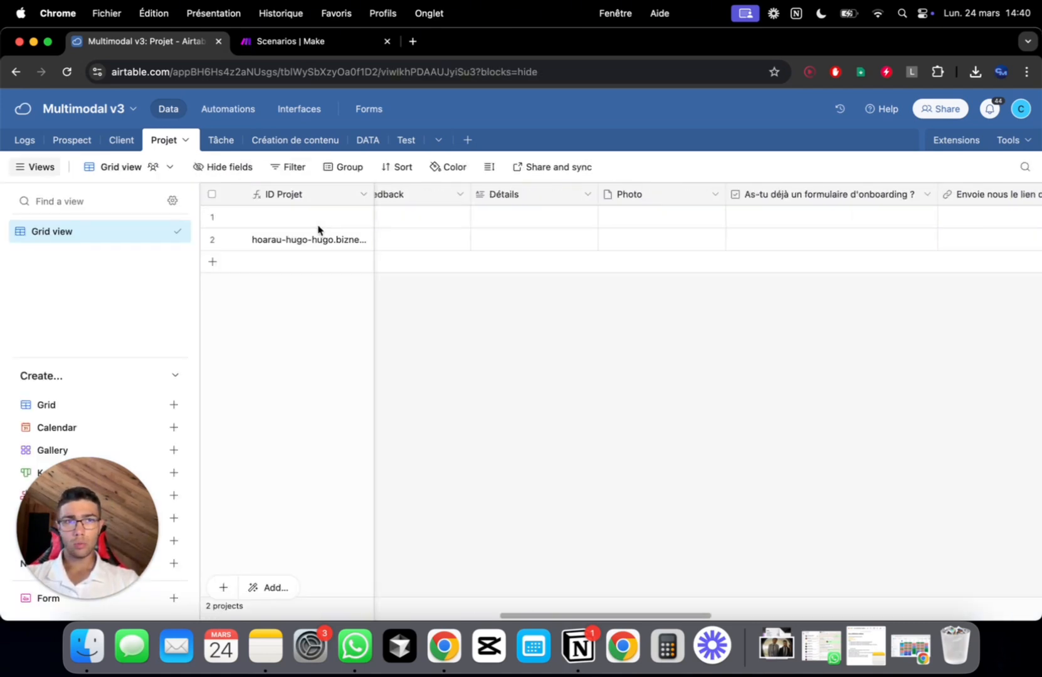
scroll(318, 229, left, 8)
scroll(317, 229, left, 2)
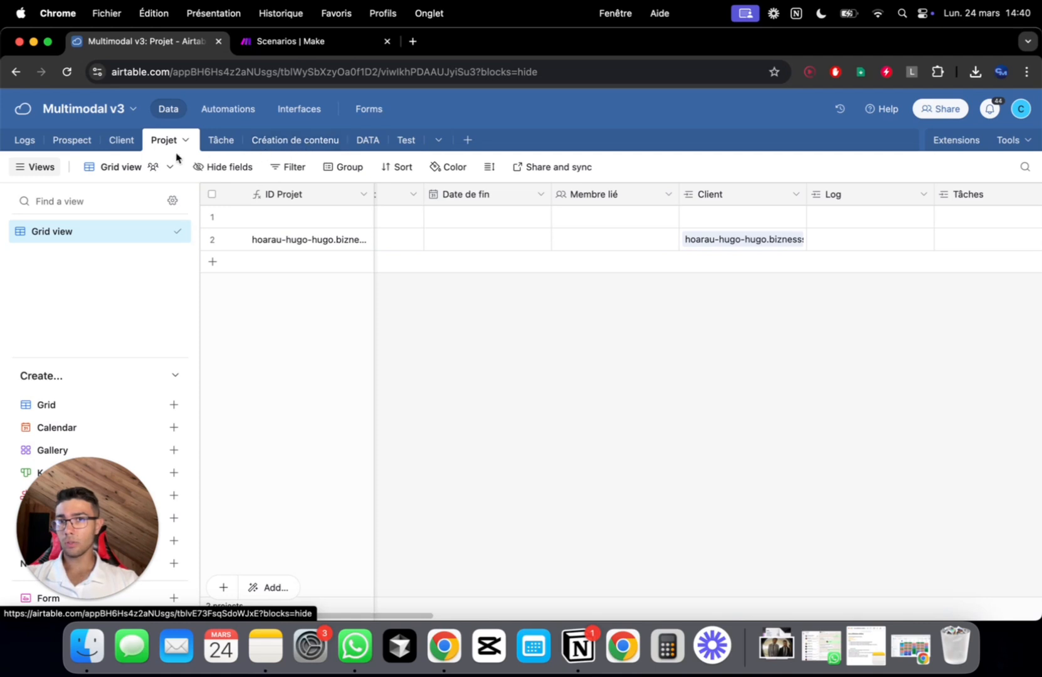
click(311, 113)
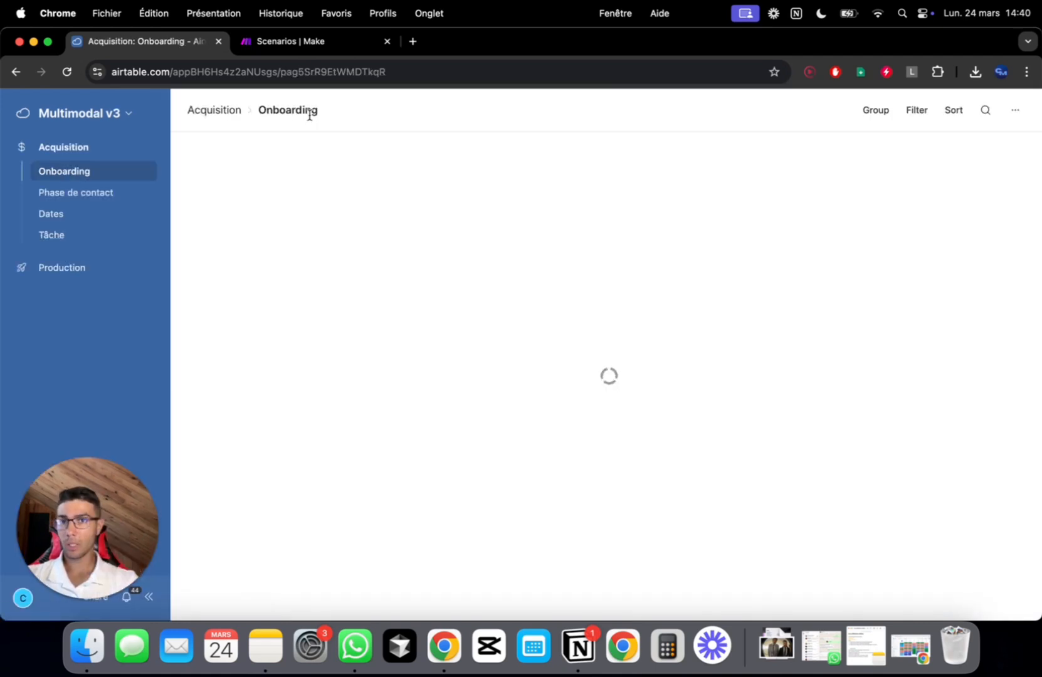
scroll(556, 210, right, 3)
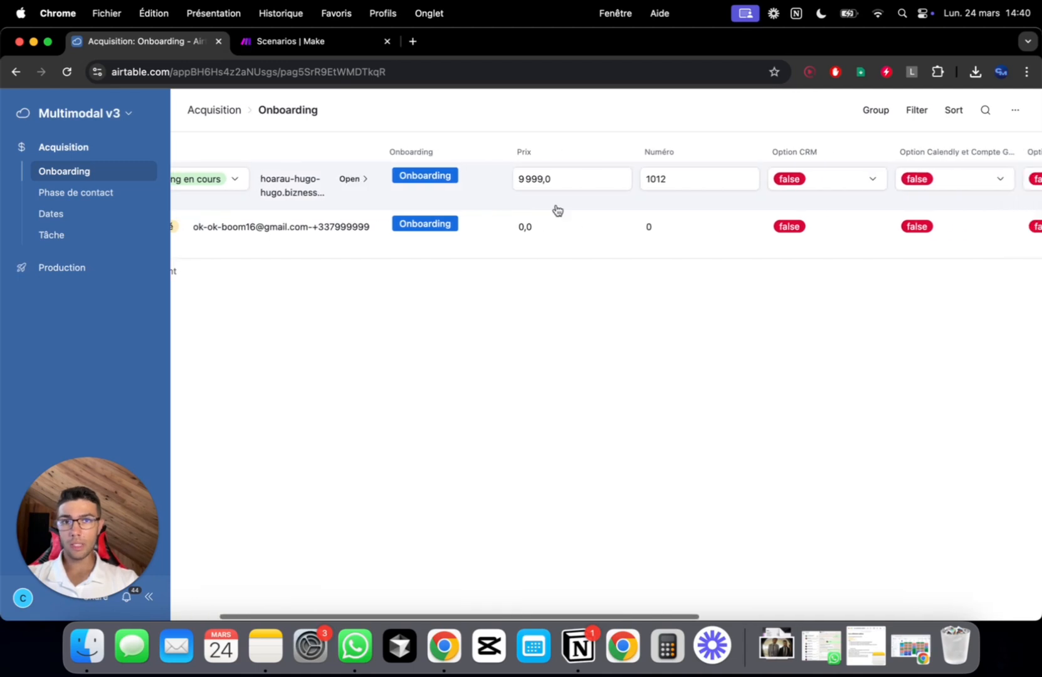
scroll(556, 210, left, 3)
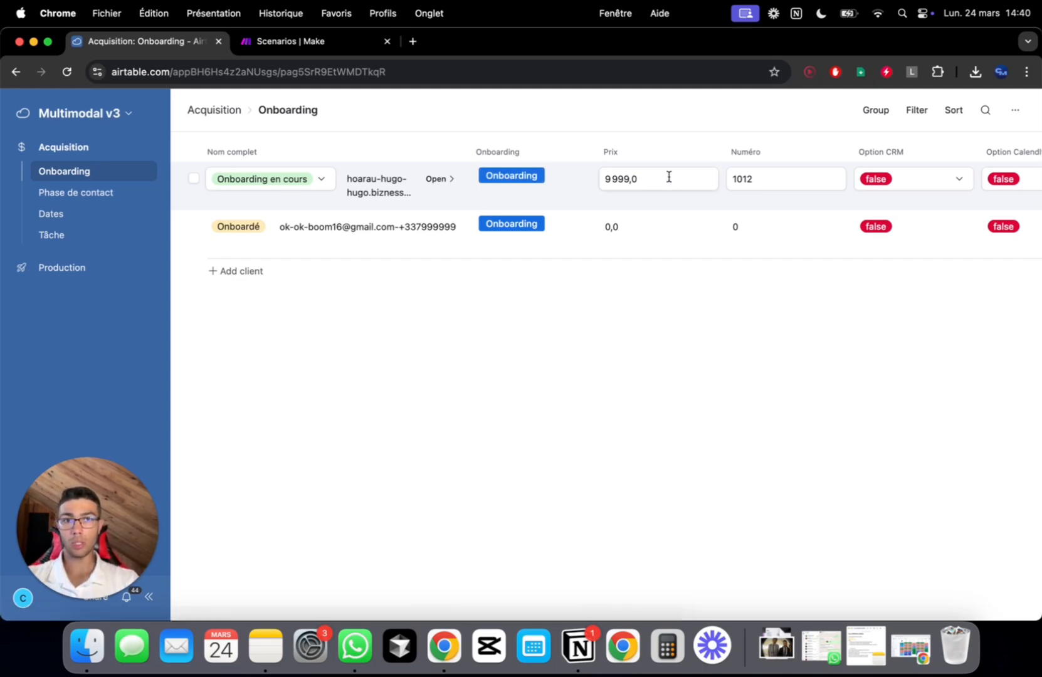
scroll(669, 174, right, 2)
click(573, 183)
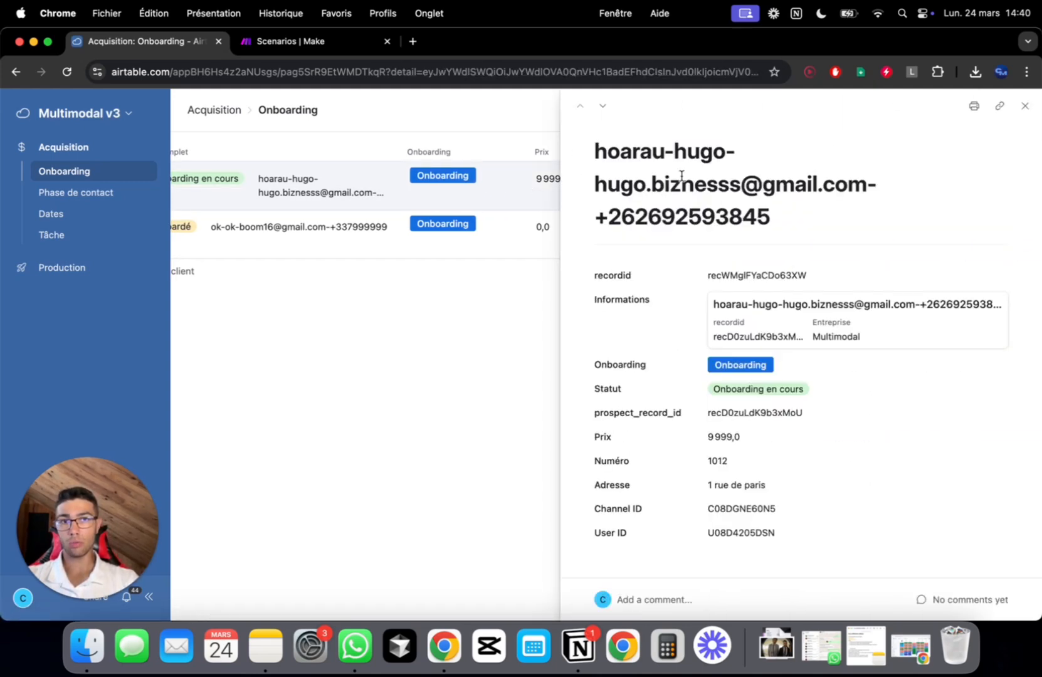
click(1025, 106)
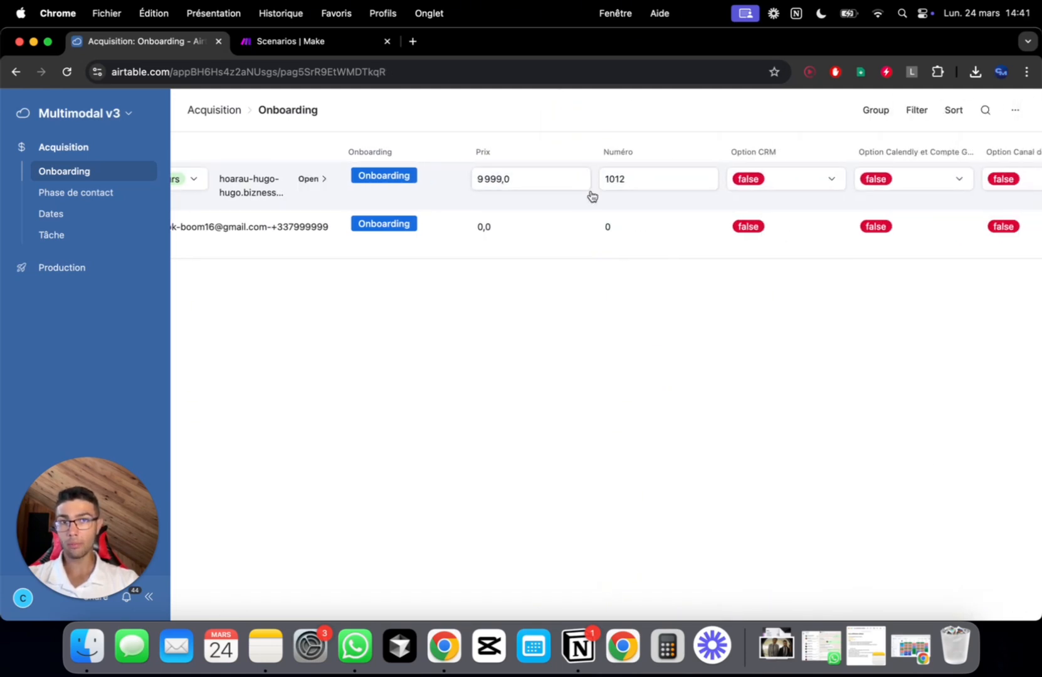
scroll(590, 196, right, 3)
scroll(630, 240, right, 5)
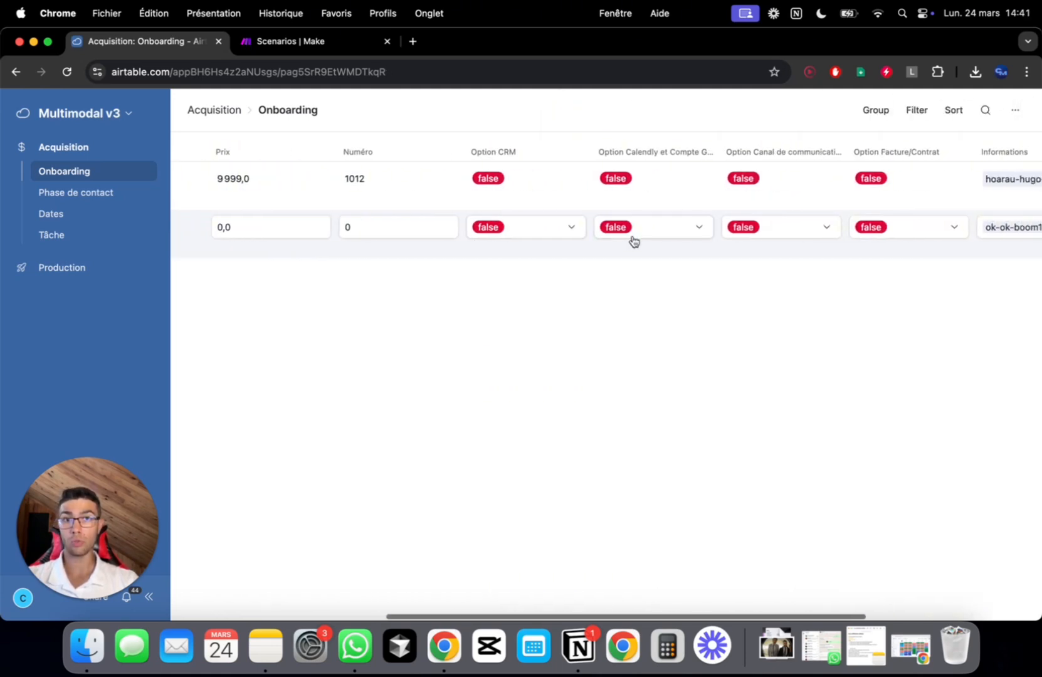
scroll(662, 225, right, 5)
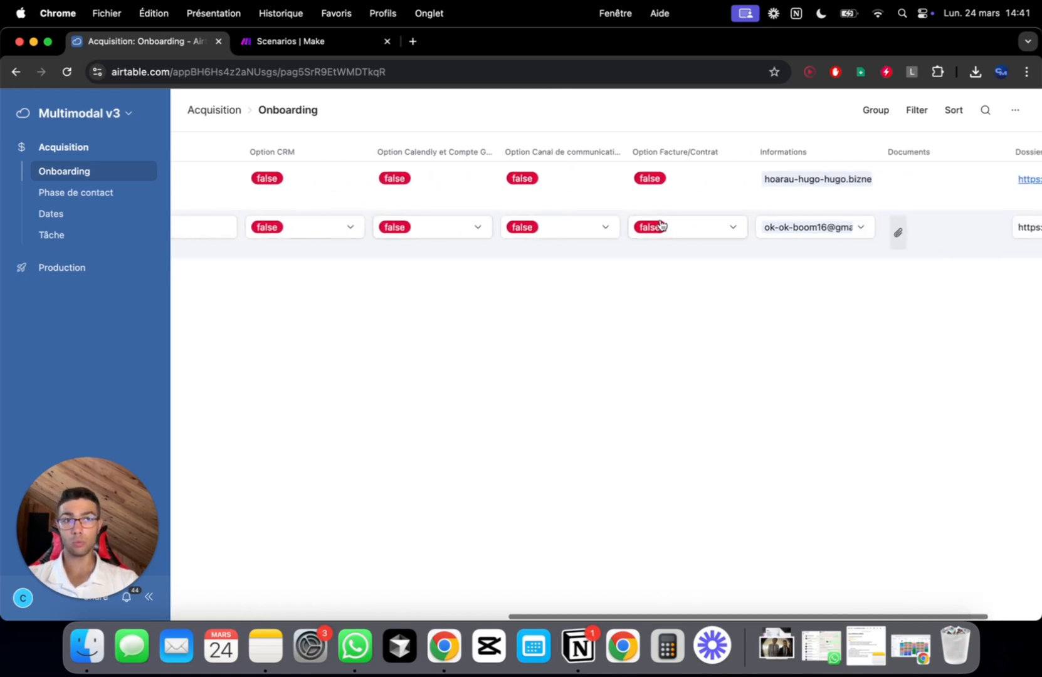
scroll(660, 220, left, 9)
scroll(660, 221, left, 10)
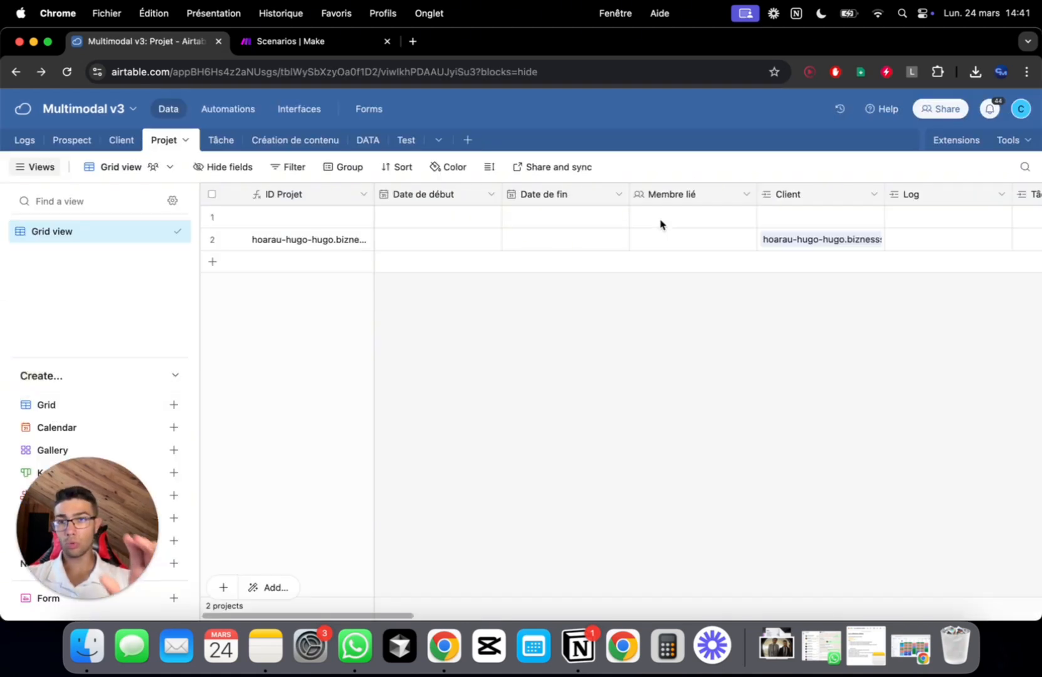
Look over the DATA table and the base's interface in page editing, then return to the tables
scroll(659, 224, right, 15)
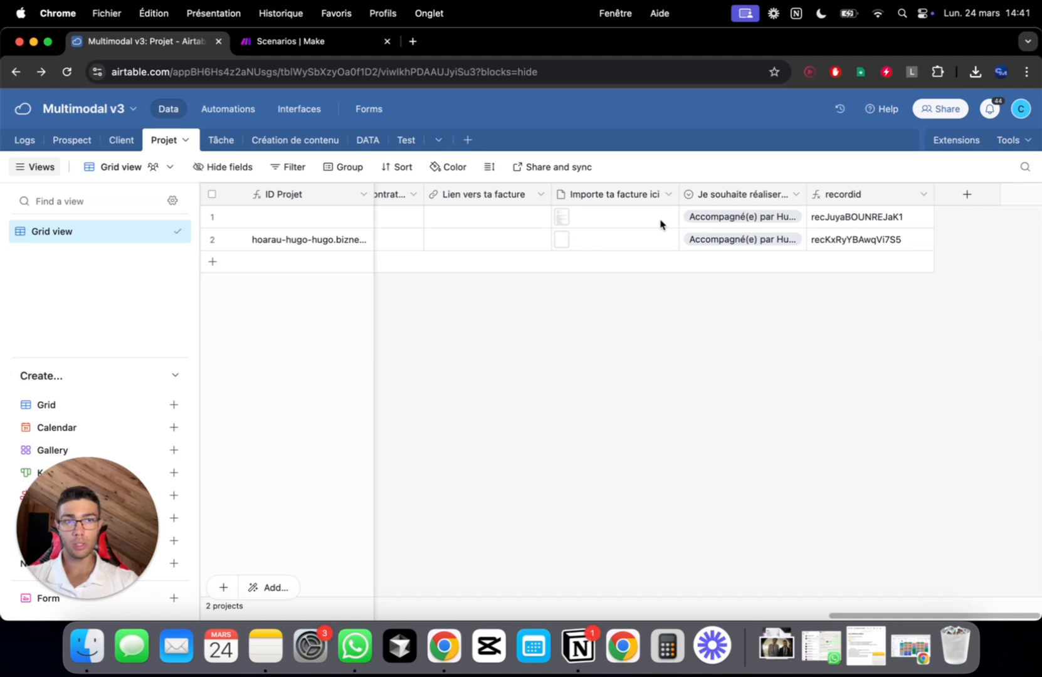
click(373, 150)
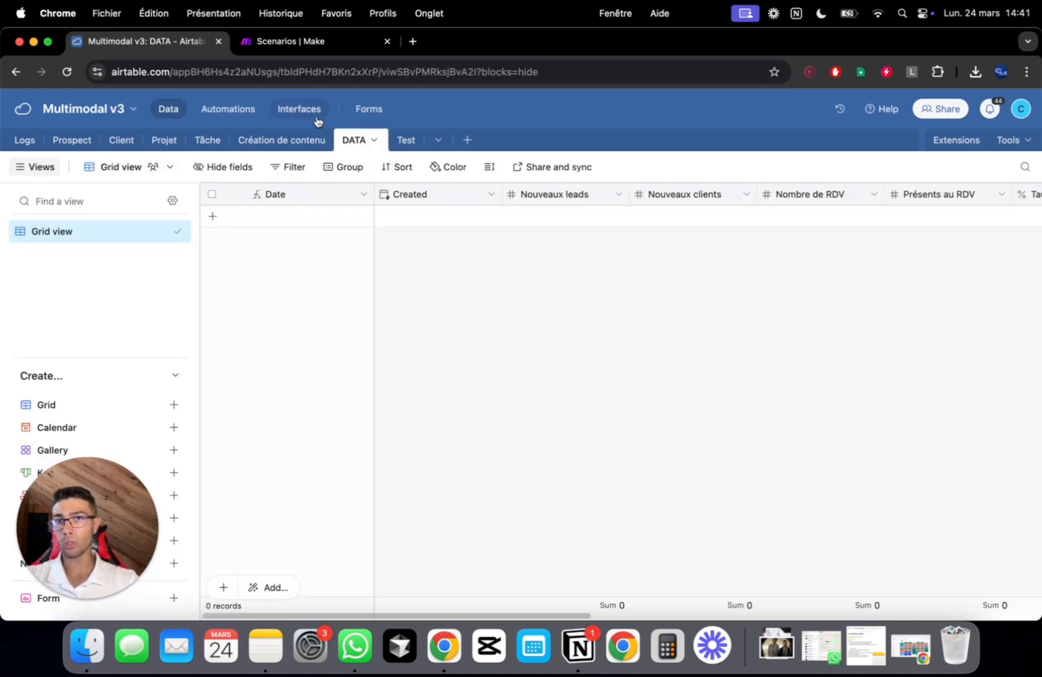
click(316, 110)
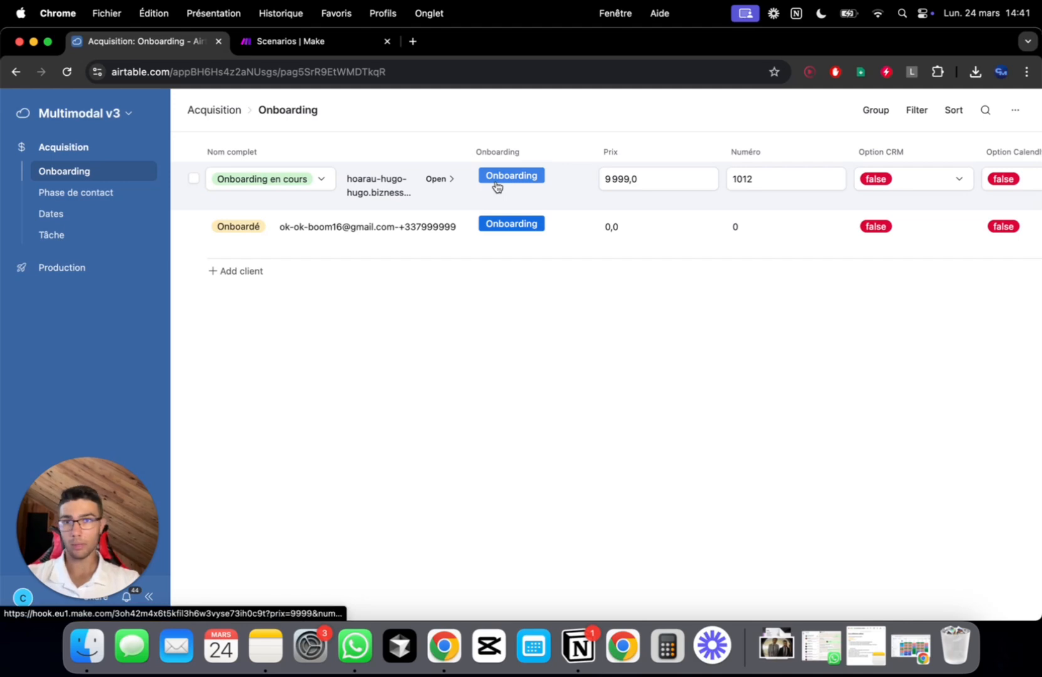
click(128, 114)
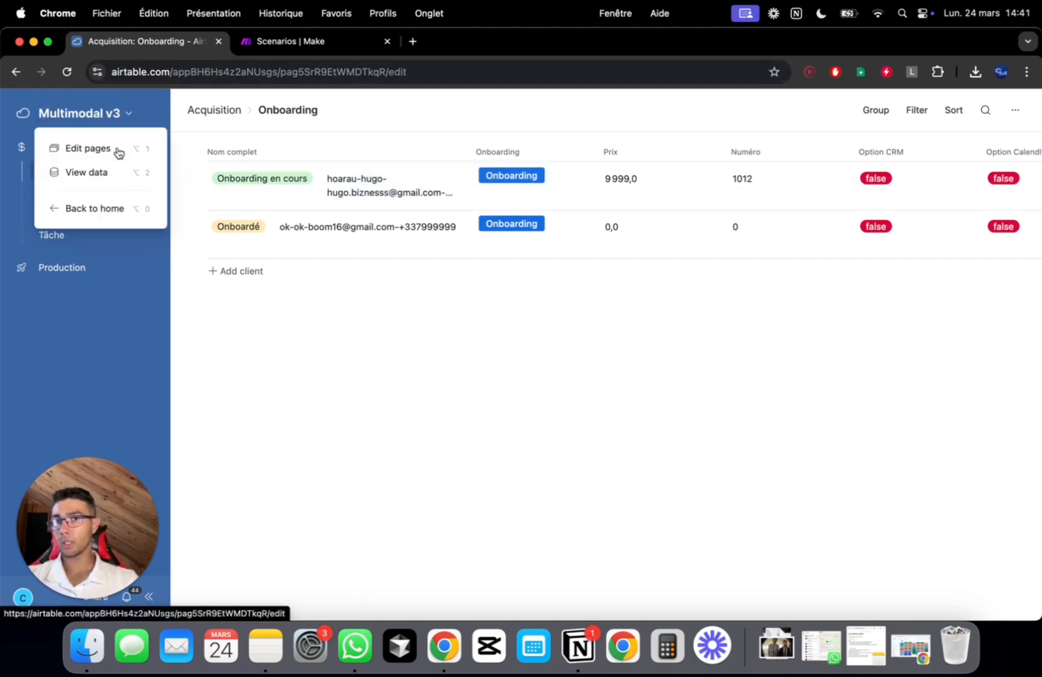
click(119, 148)
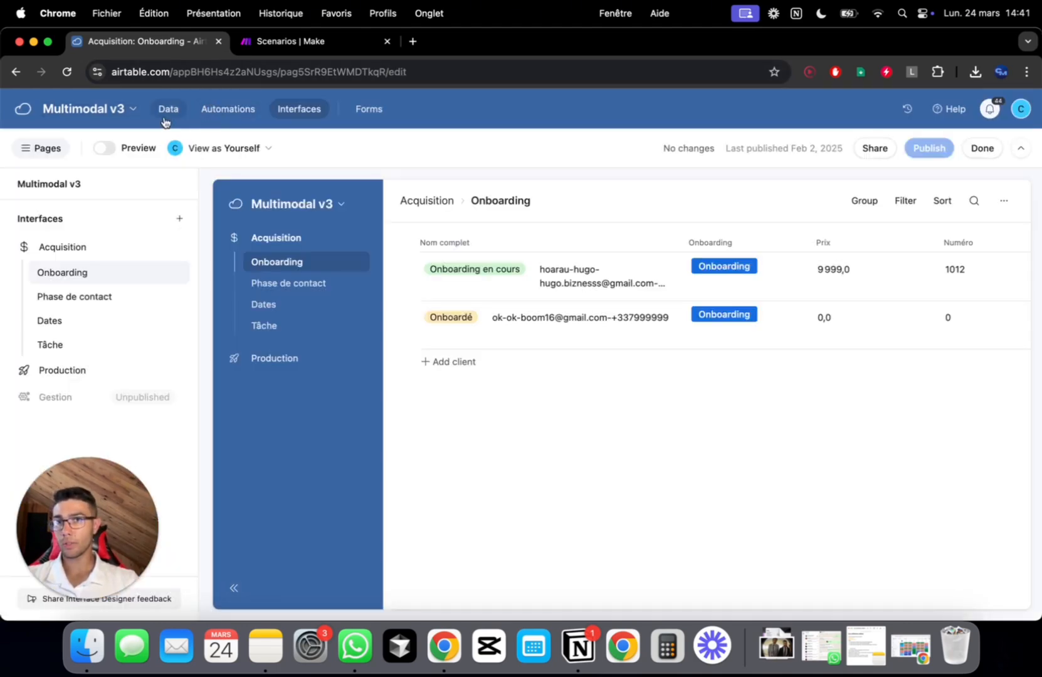
click(169, 109)
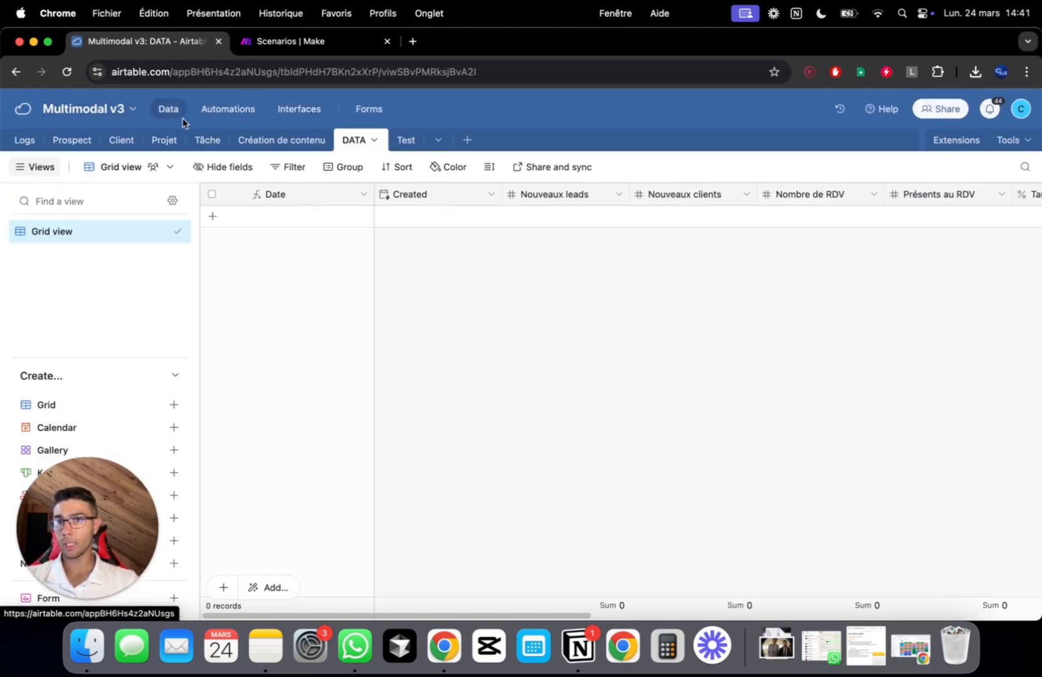
Expand the Client table's Onboarding button URL formula to read it, then switch to Make scenarios
click(120, 141)
scroll(506, 278, right, 3)
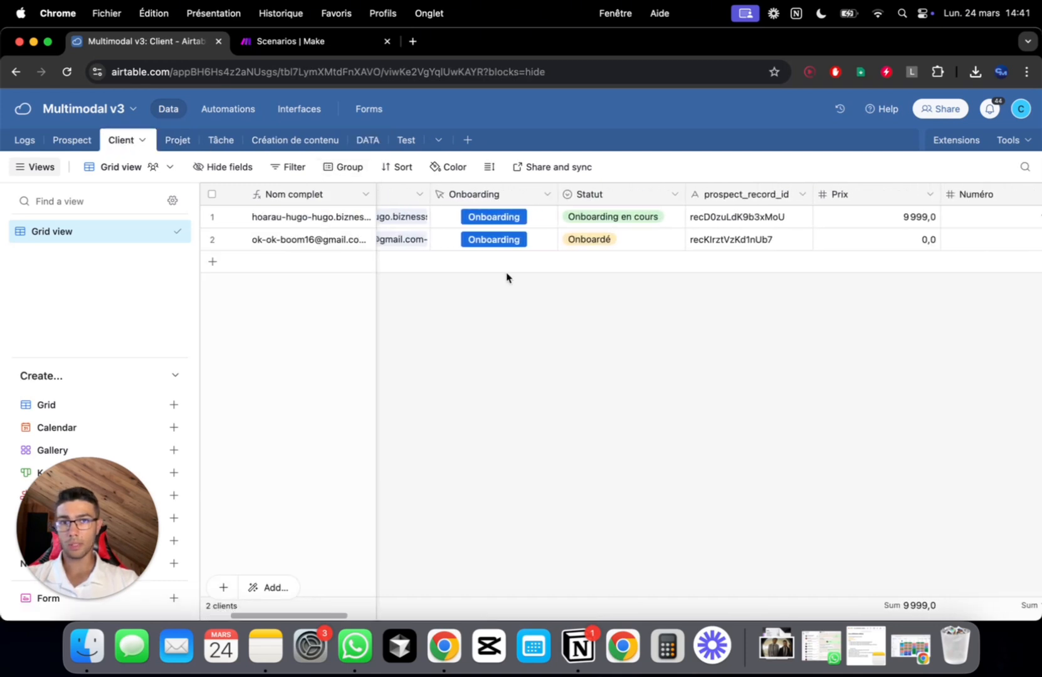
scroll(507, 278, left, 5)
double_click(643, 199)
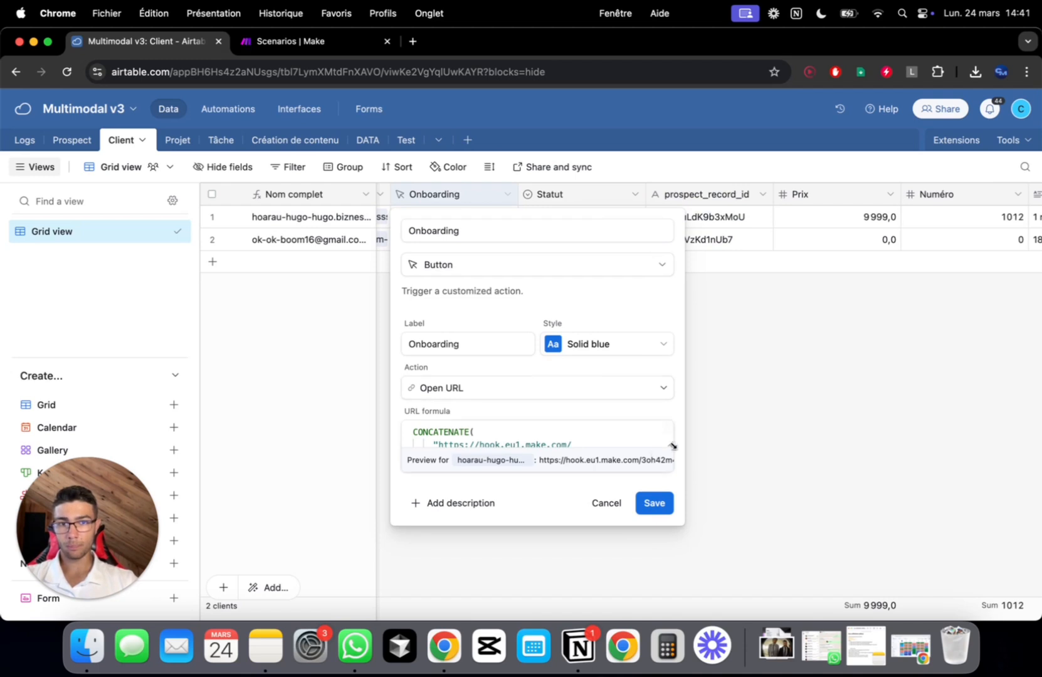
drag(670, 442, 669, 497)
scroll(614, 484, down, 2)
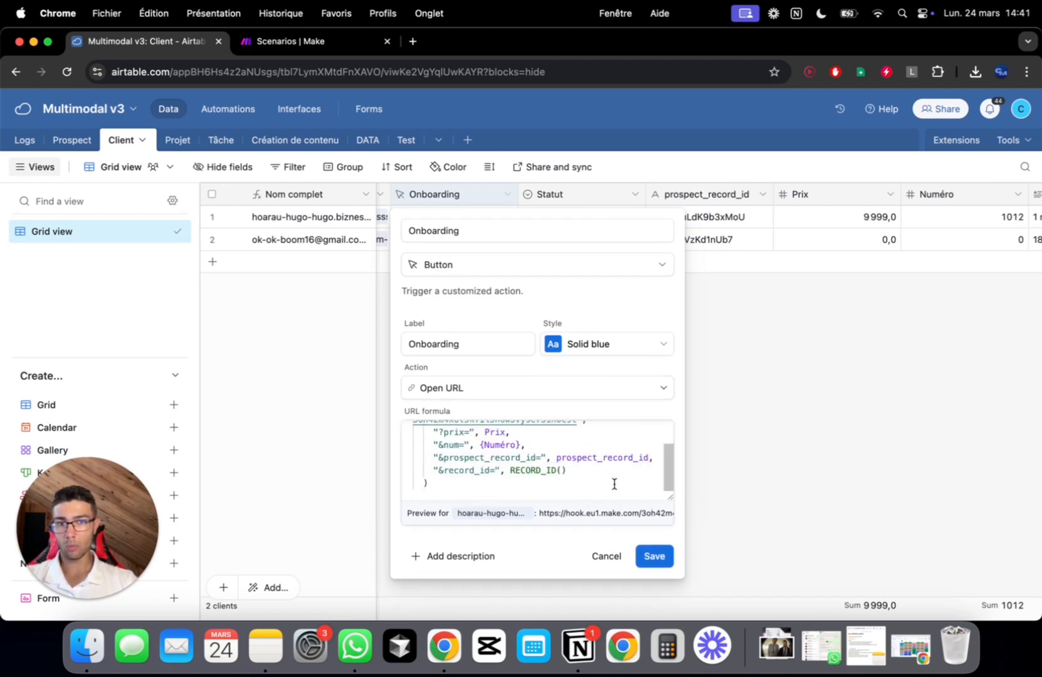
click(333, 43)
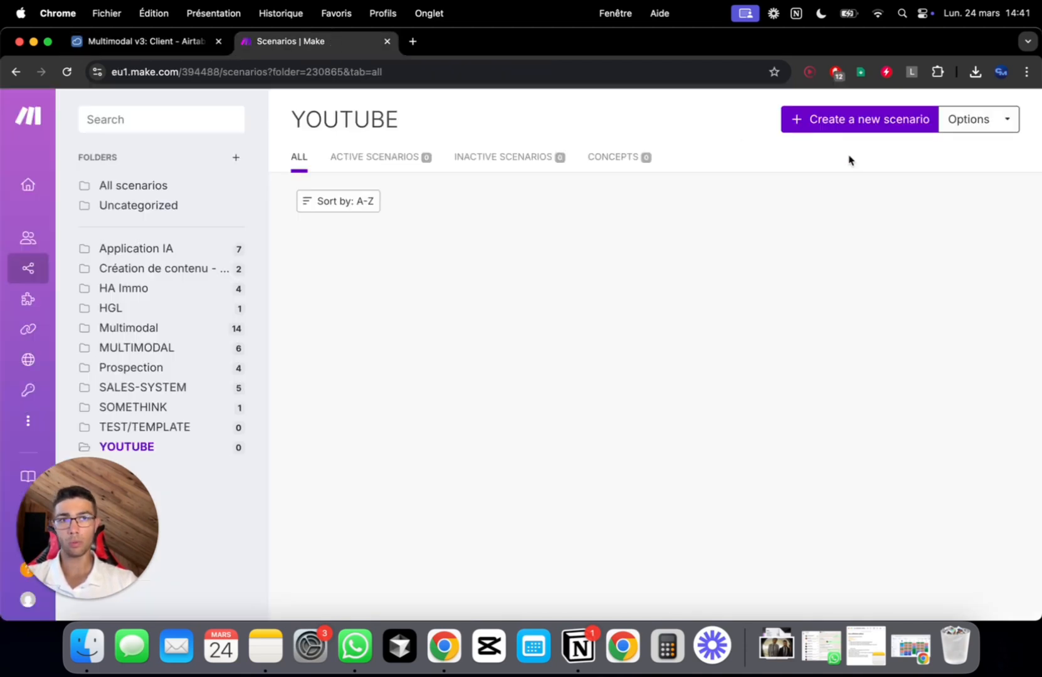
Start a new scenario with a Webhooks Custom webhook trigger and add a new hook
click(865, 134)
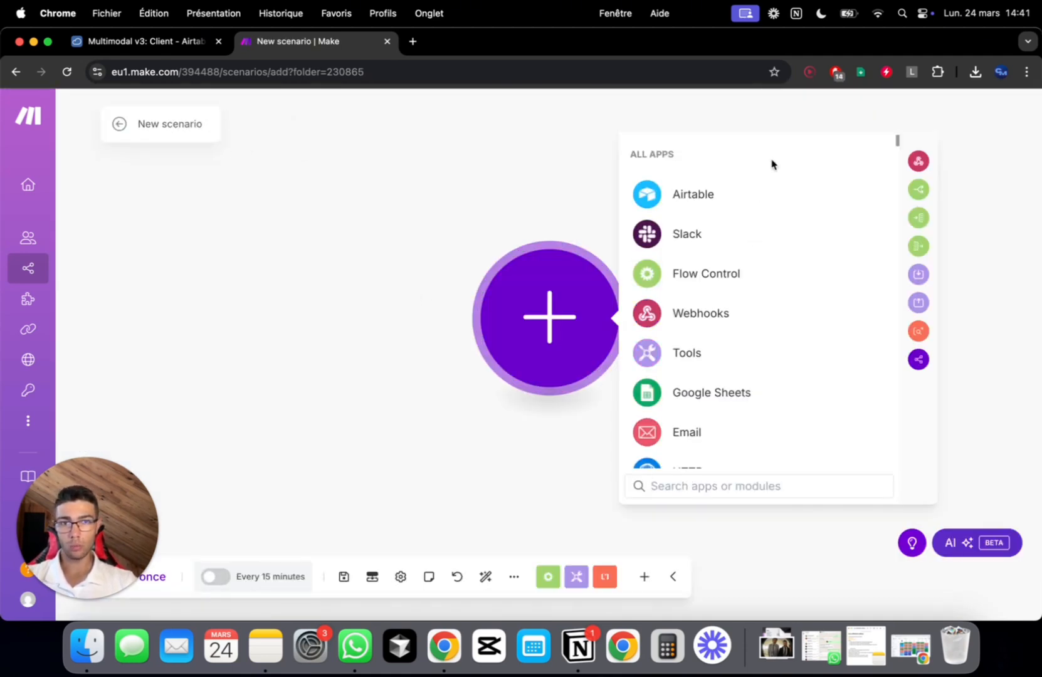
scroll(781, 342, down, 6)
text(web)
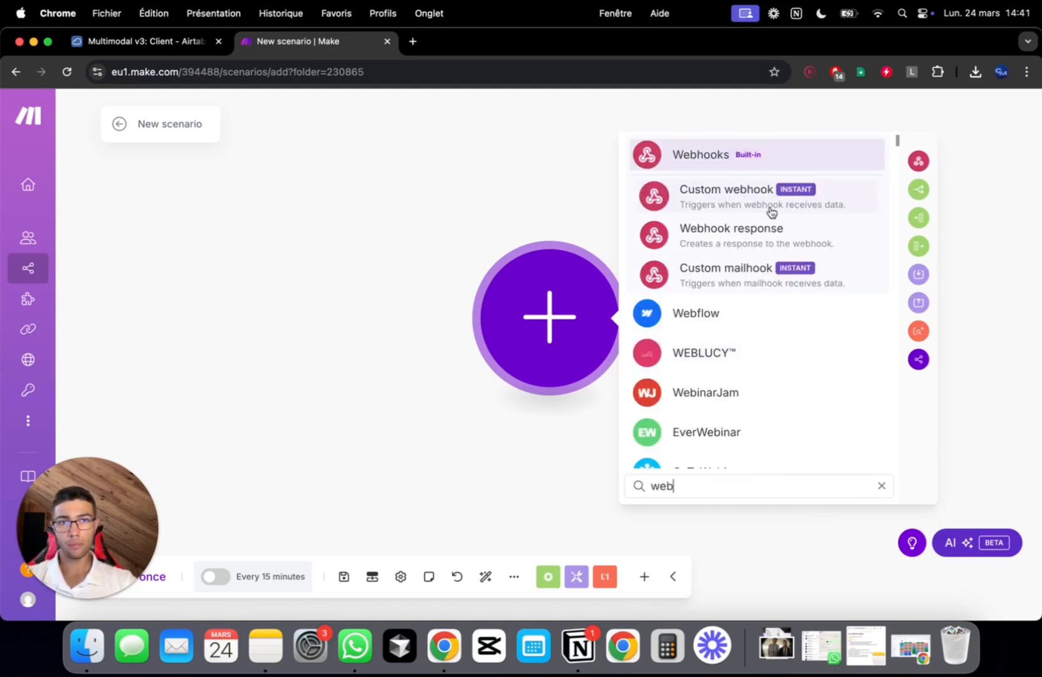
click(771, 212)
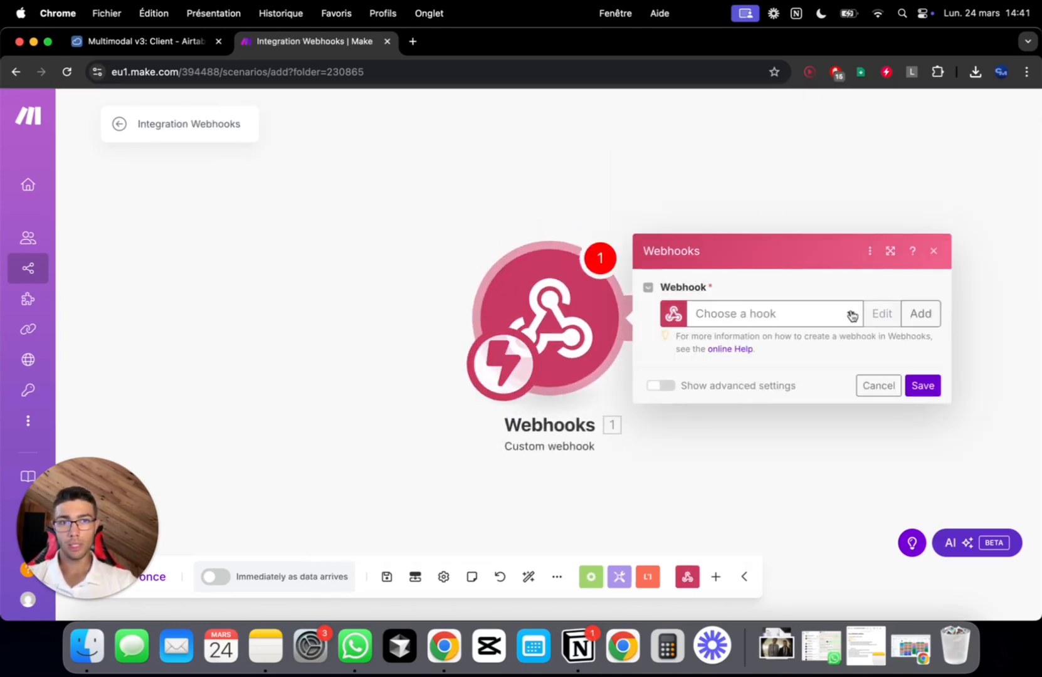
click(918, 313)
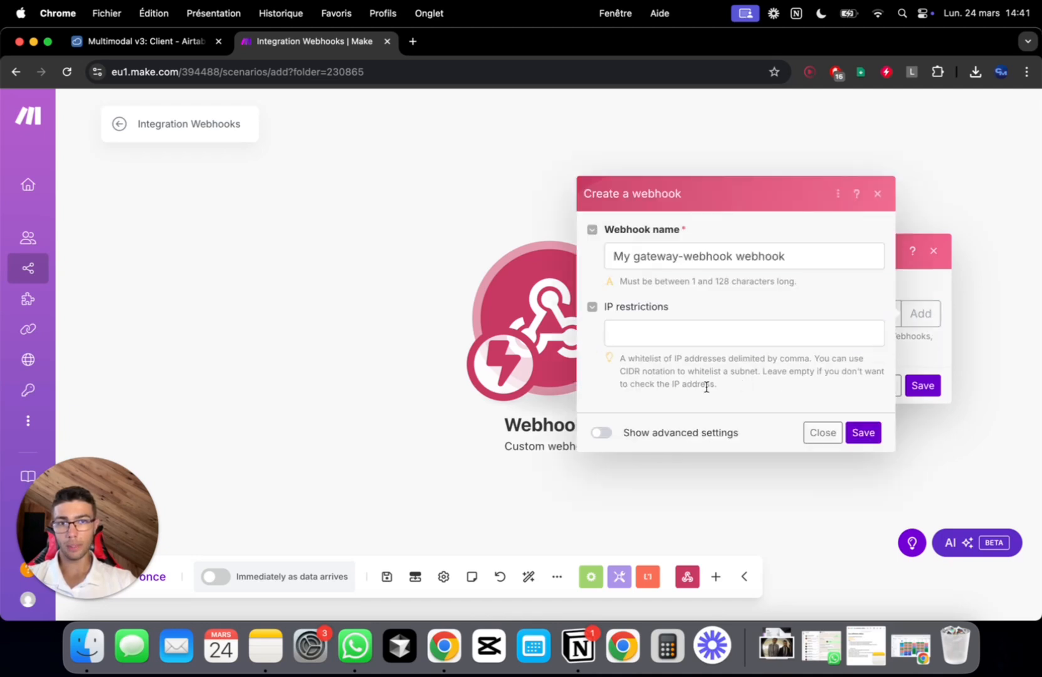
Name the webhook 'Lancement onboarding', save it and copy its address
triple_click(718, 261)
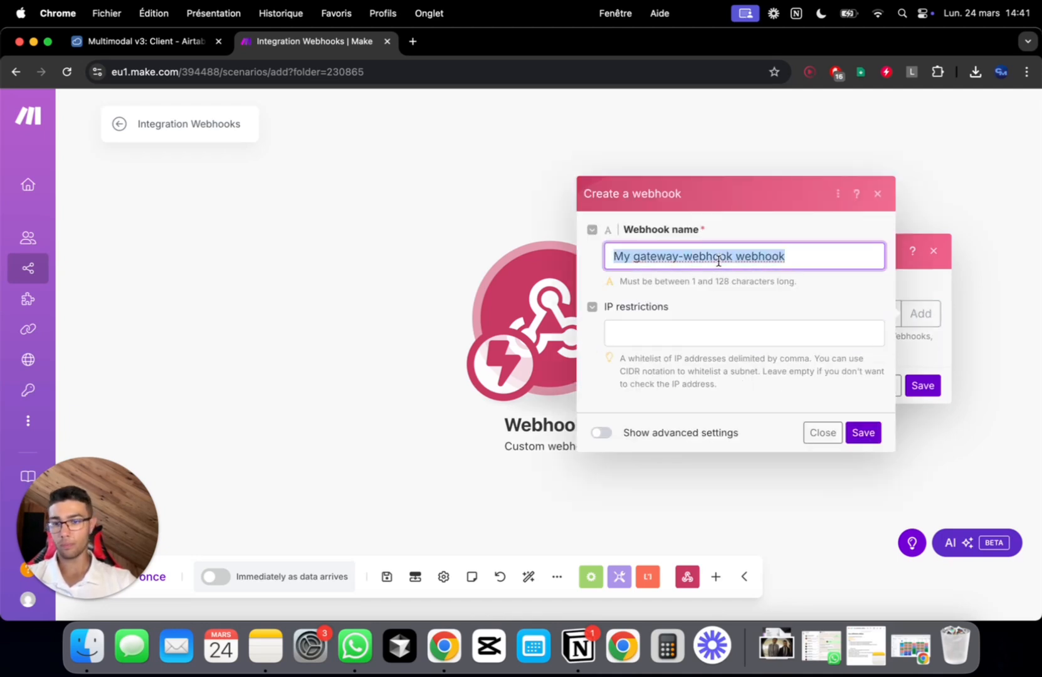
text(L)
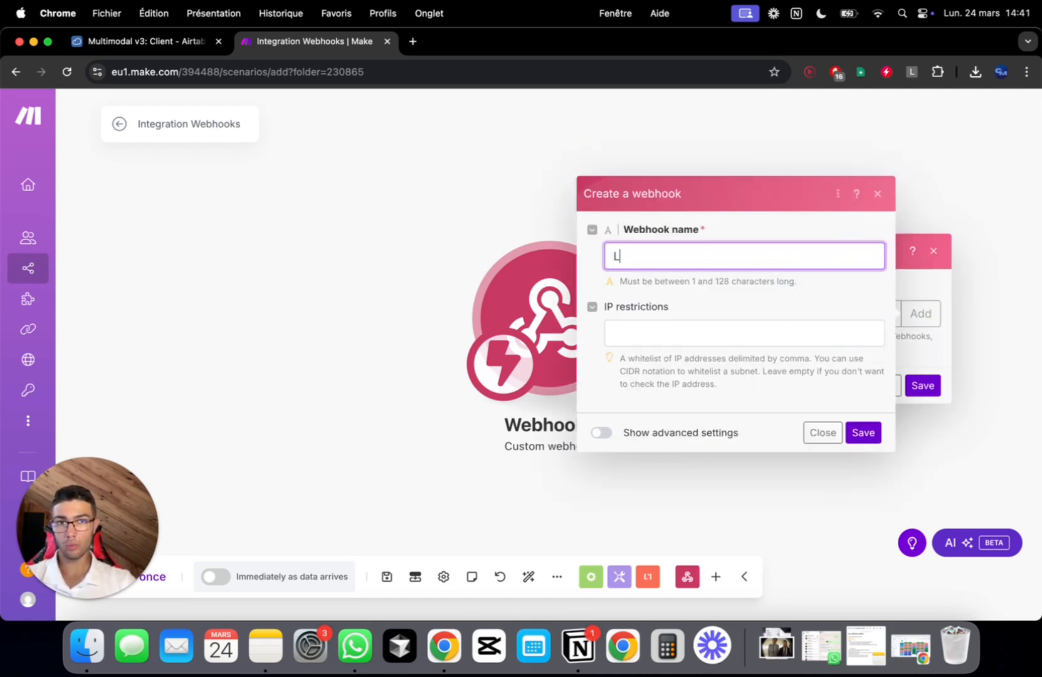
text(ancement onboard)
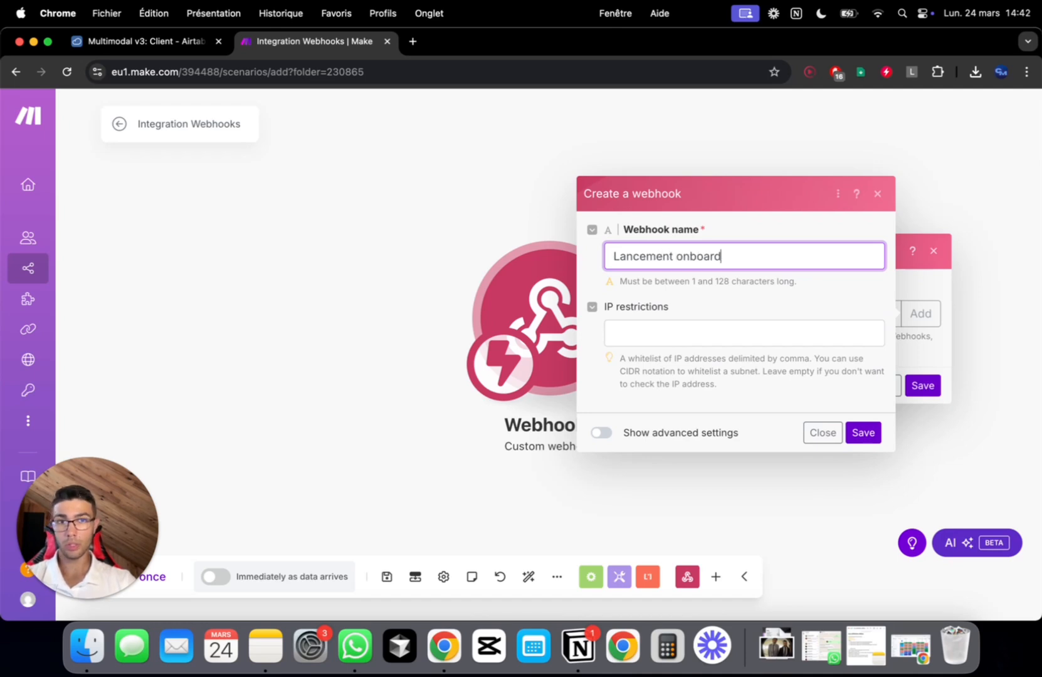
text(ing)
click(863, 432)
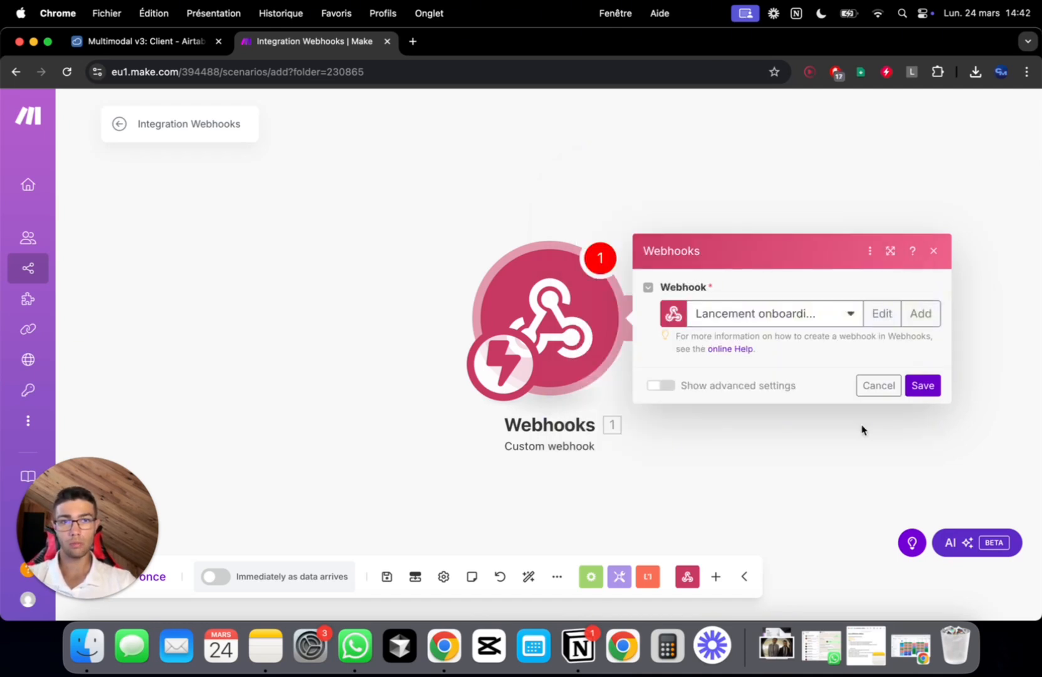
triple_click(864, 293)
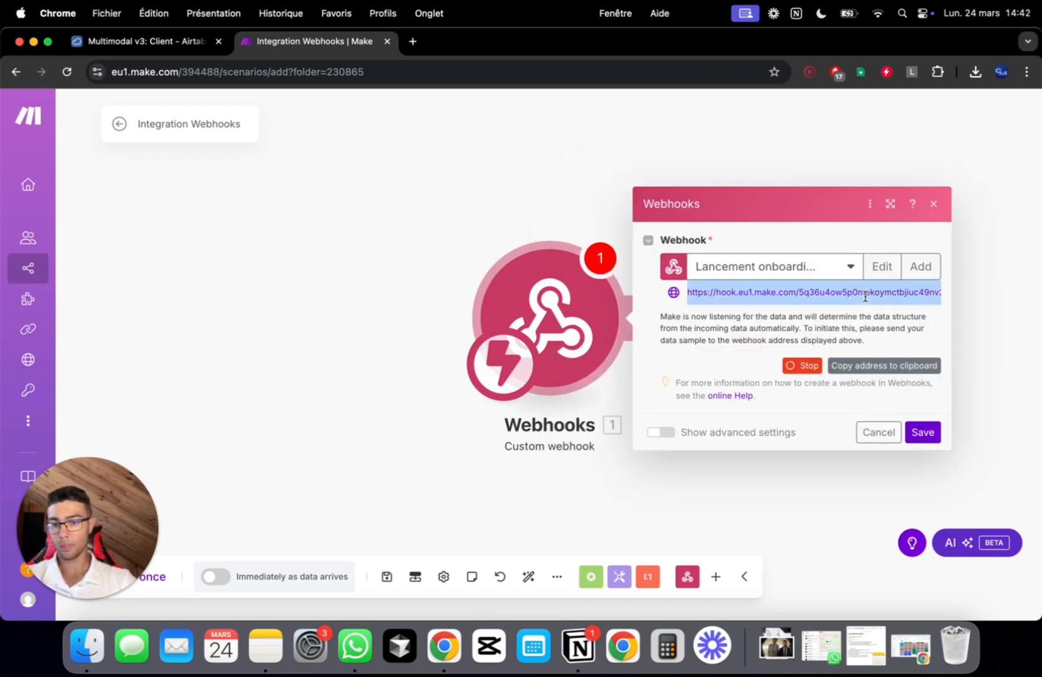
key(super+c)
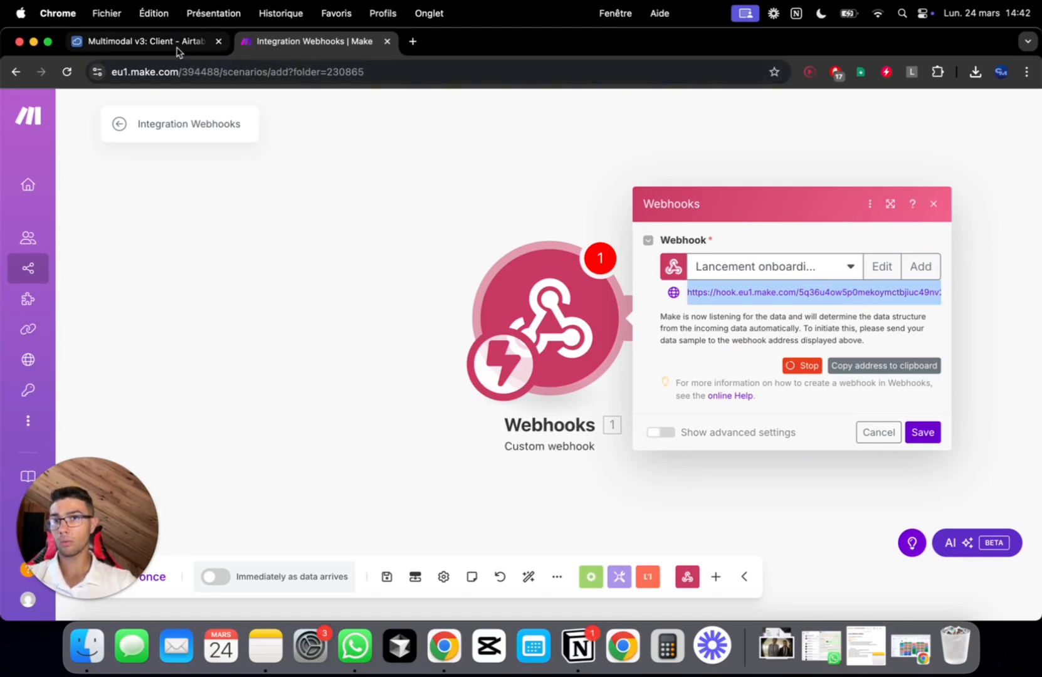
Replace the old hook URL in the Onboarding formula with the new webhook address
click(177, 42)
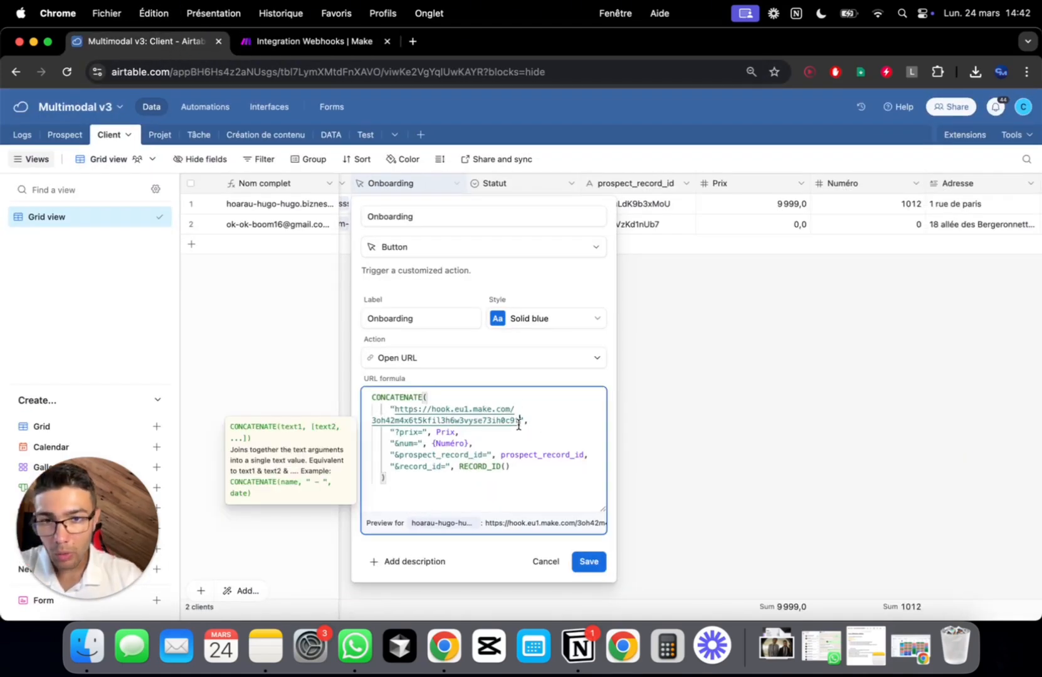
drag(518, 425, 396, 412)
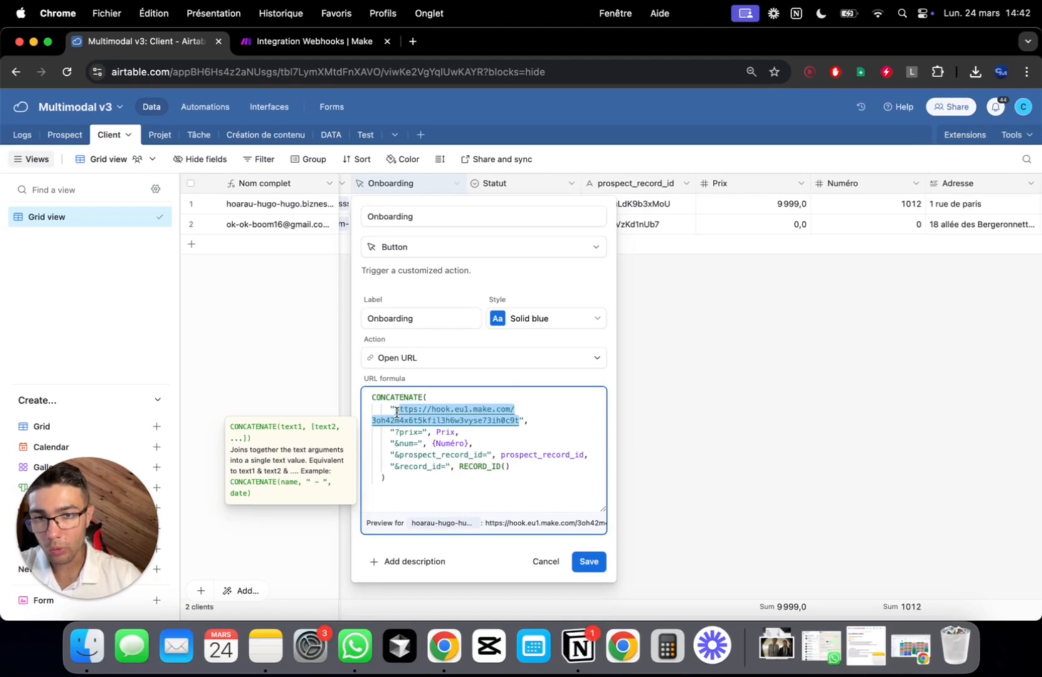
key(super+v)
key(BackSpace)
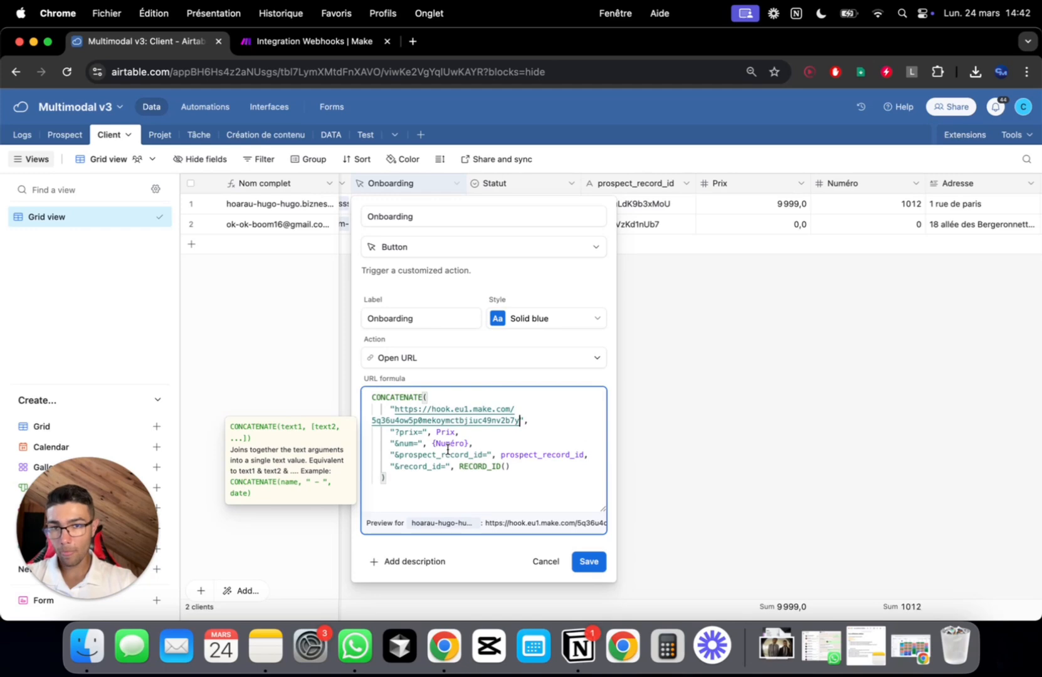
Walk through the CONCATENATE formula's prix and num parameters, then save and confirm the field change
drag(433, 406, 365, 401)
click(427, 404)
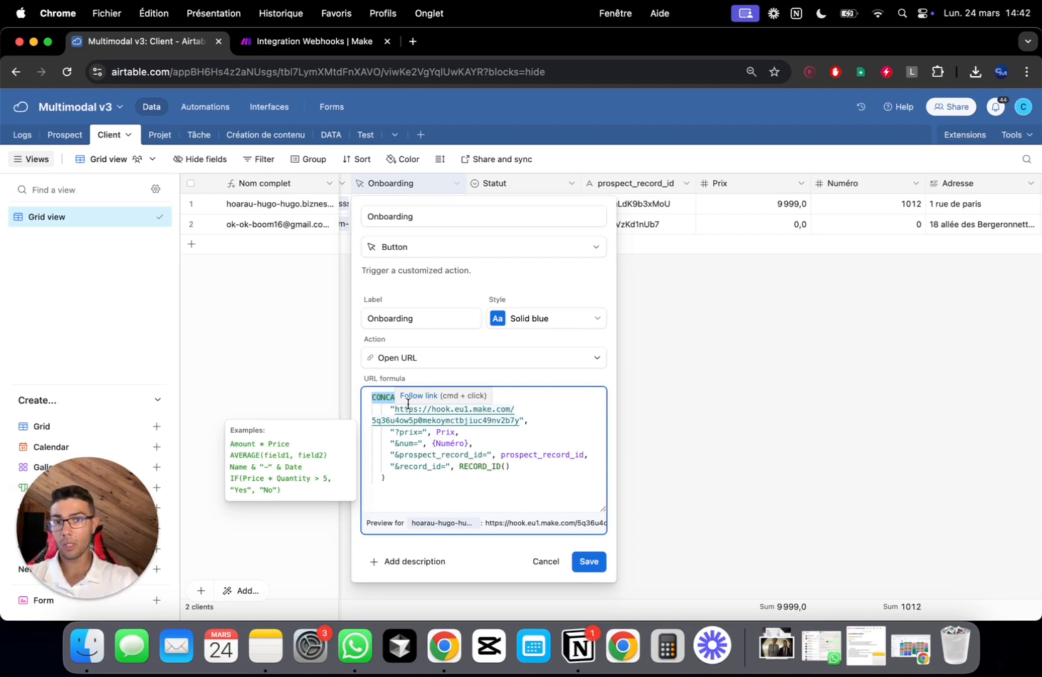
drag(410, 413, 543, 426)
click(464, 432)
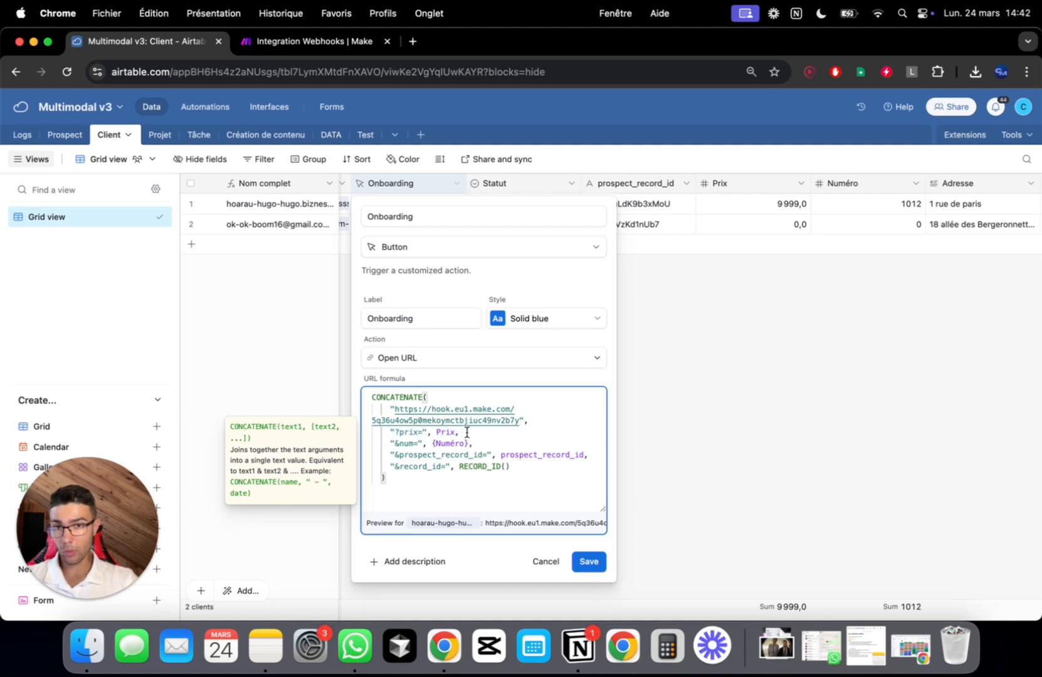
drag(466, 432, 396, 432)
click(521, 436)
drag(480, 436, 447, 446)
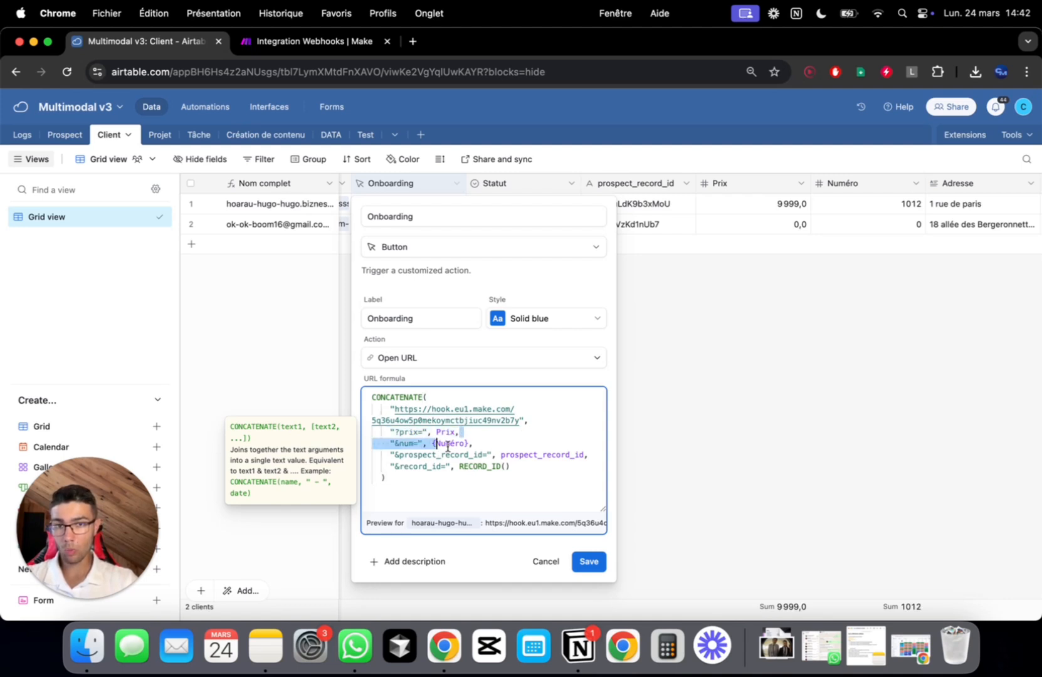
click(536, 467)
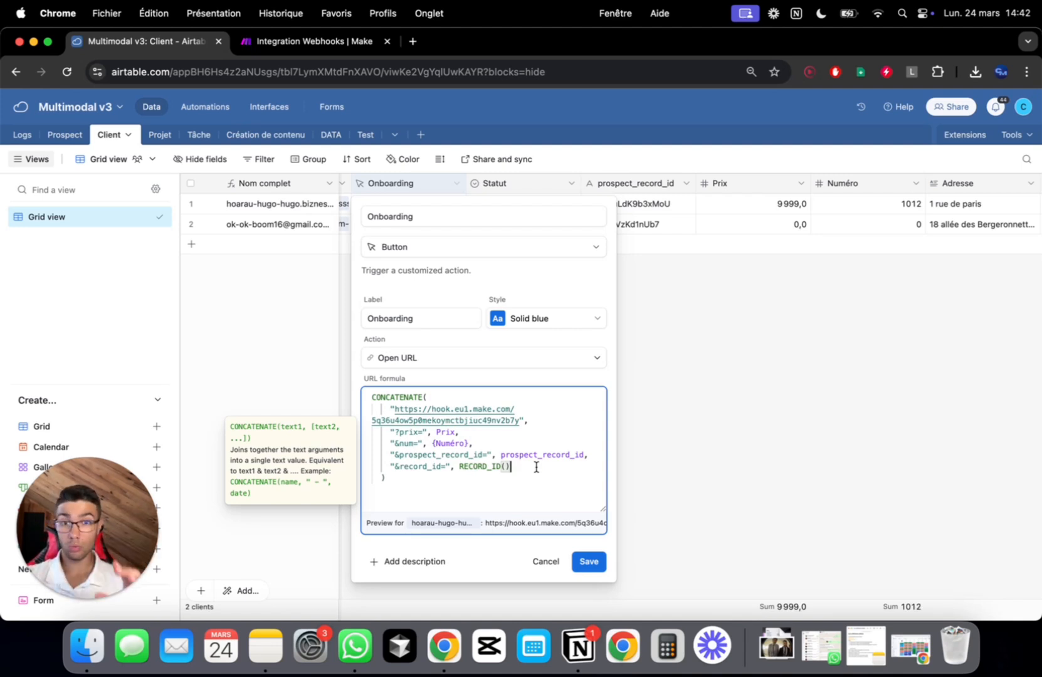
click(589, 561)
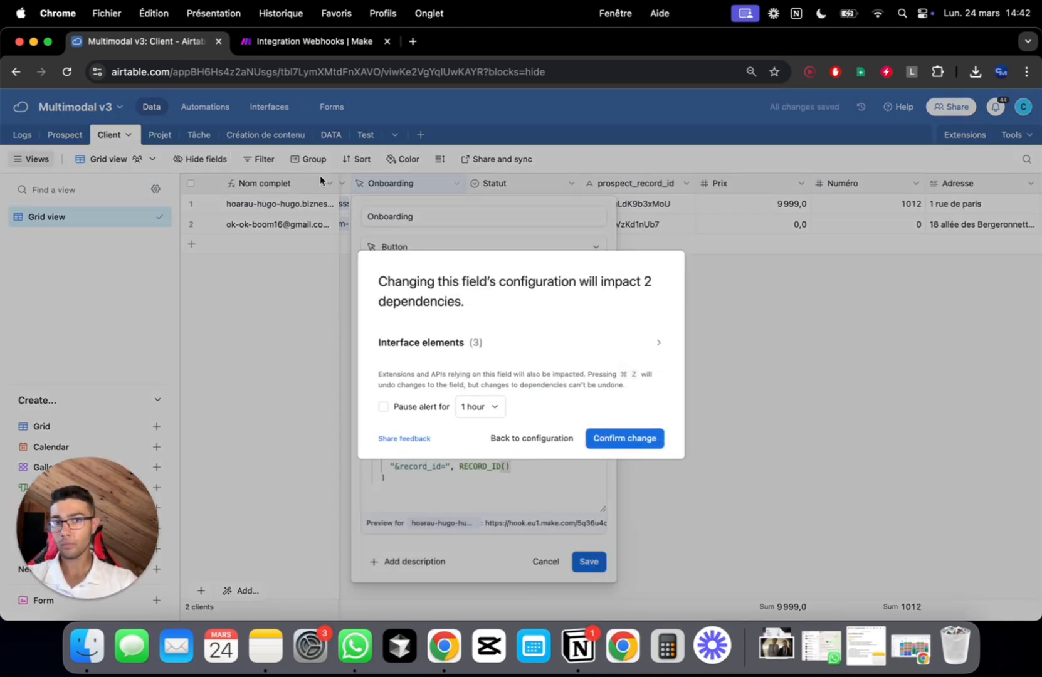
click(607, 439)
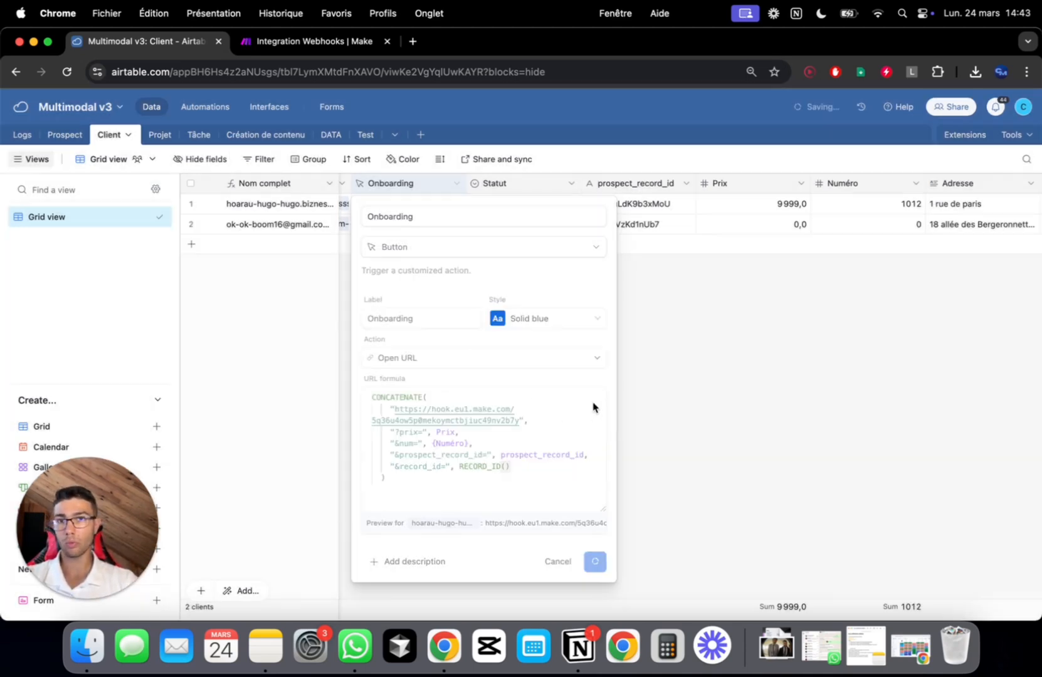
Save the webhook module and run only it so it waits for incoming data
click(320, 43)
click(922, 431)
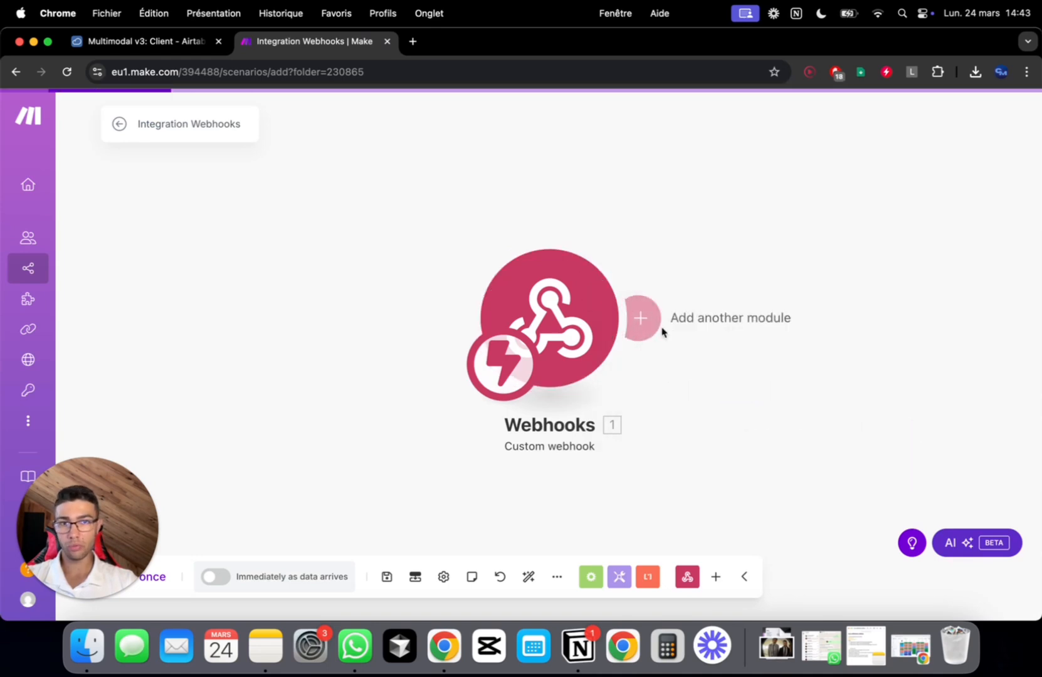
right_click(539, 292)
click(586, 326)
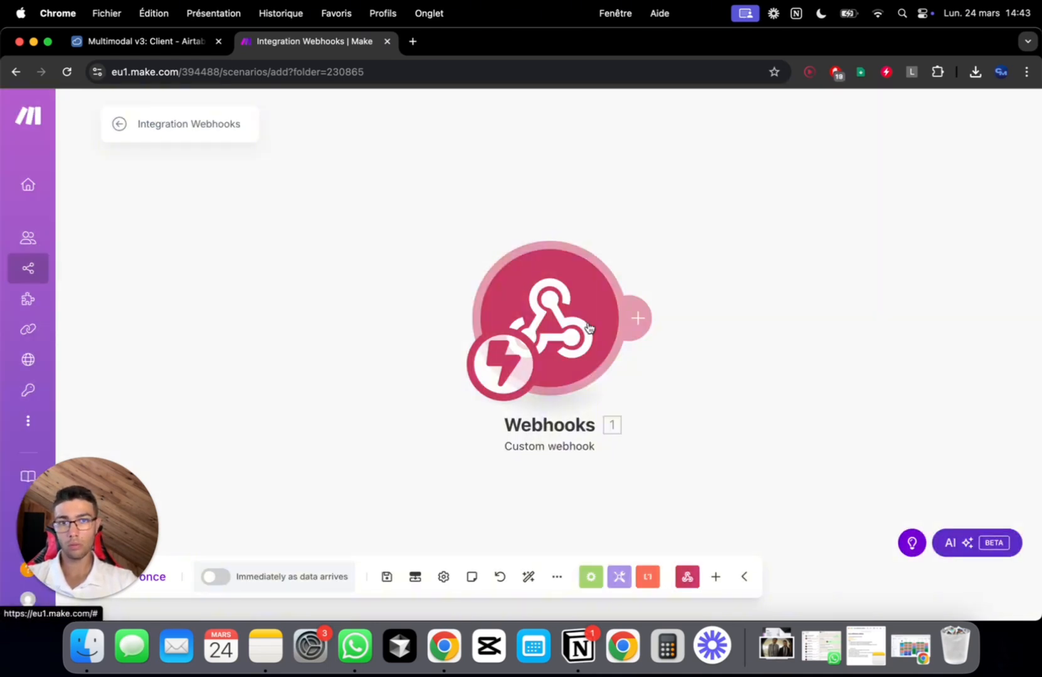
Trigger row 1's Onboarding button in Airtable and check the webhook received prix, num and record IDs
click(150, 42)
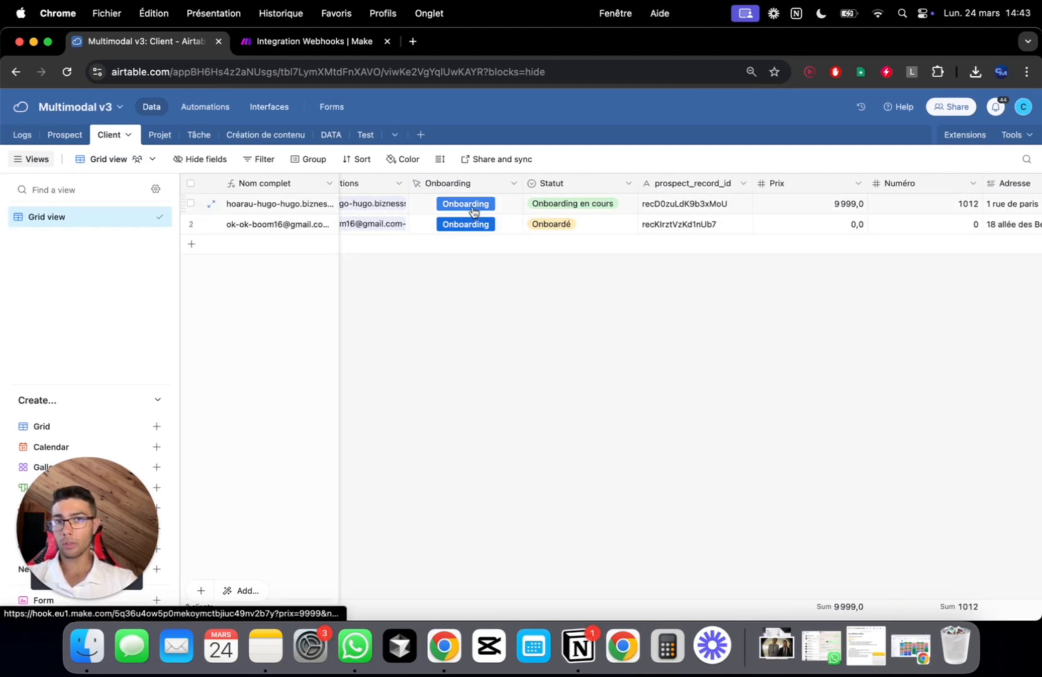
click(473, 211)
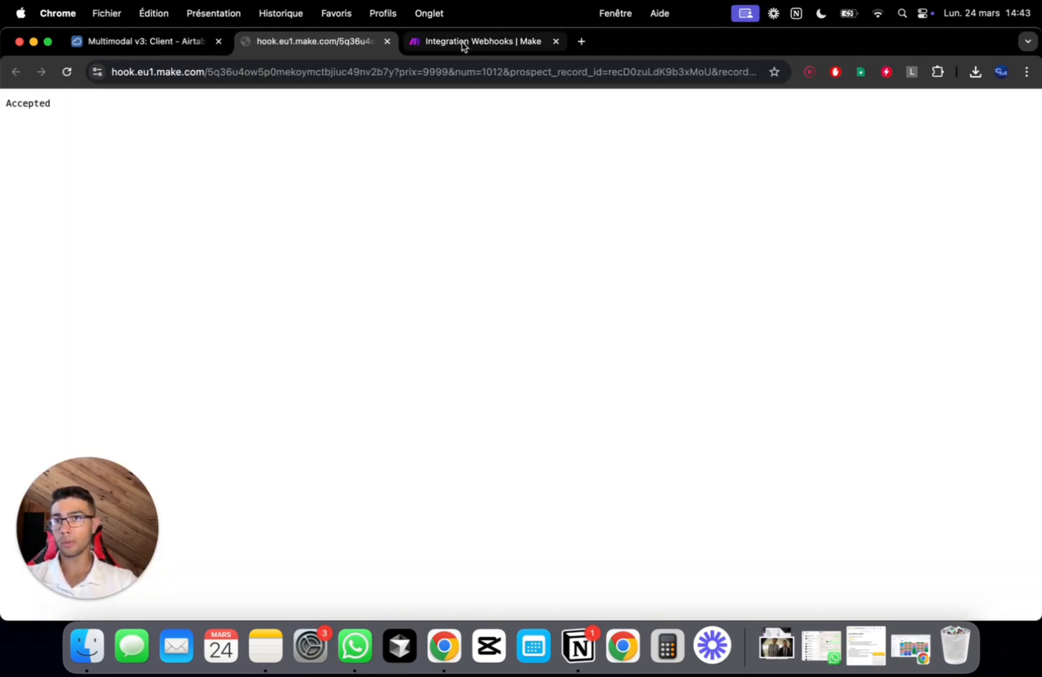
click(462, 42)
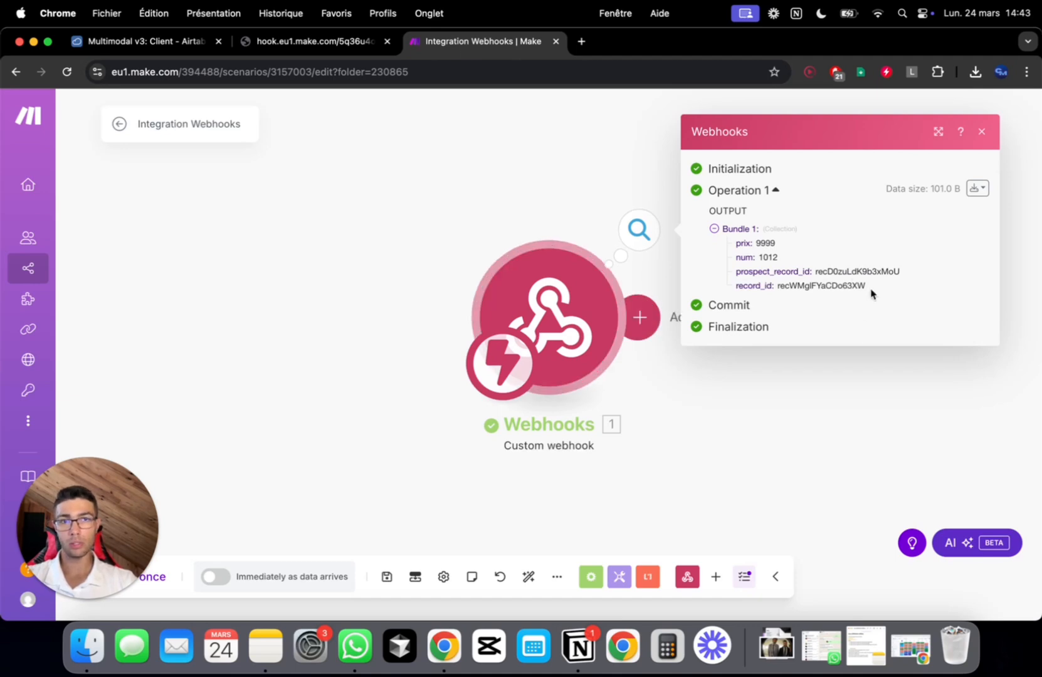
drag(870, 293, 724, 247)
click(886, 294)
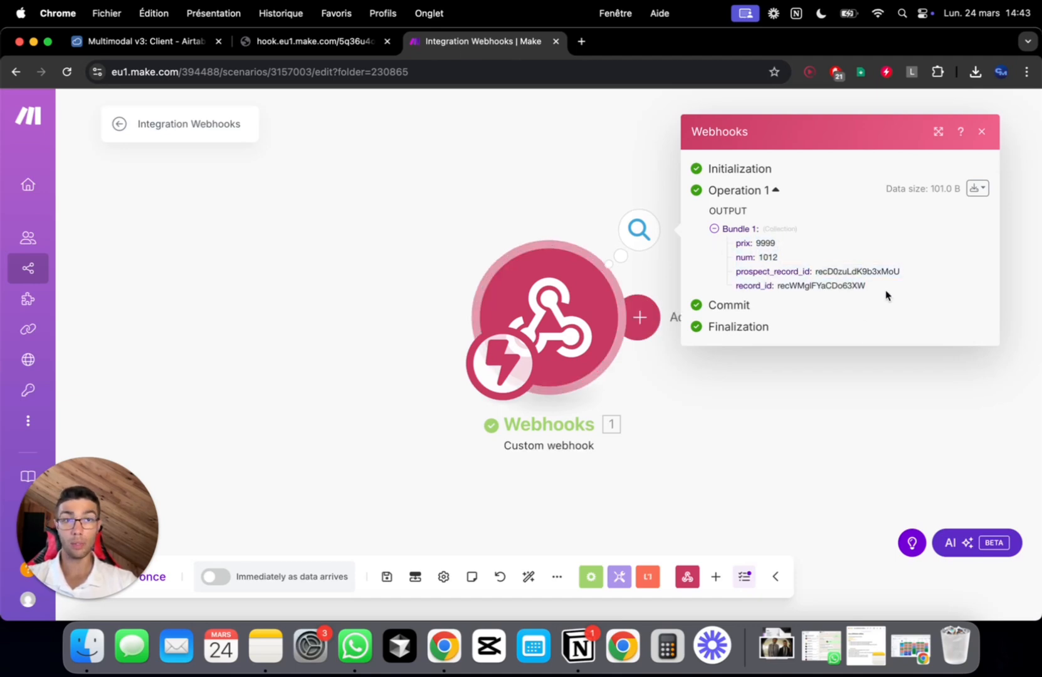
click(725, 420)
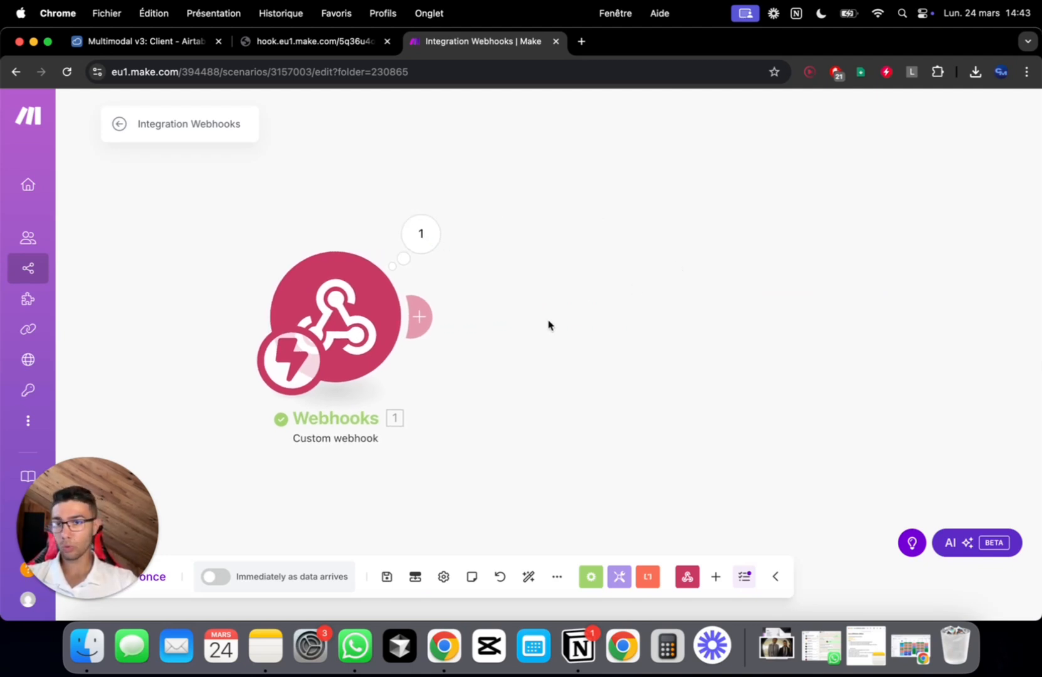
Add an Airtable Get a Record module after the webhook, keeping the current connection
click(418, 316)
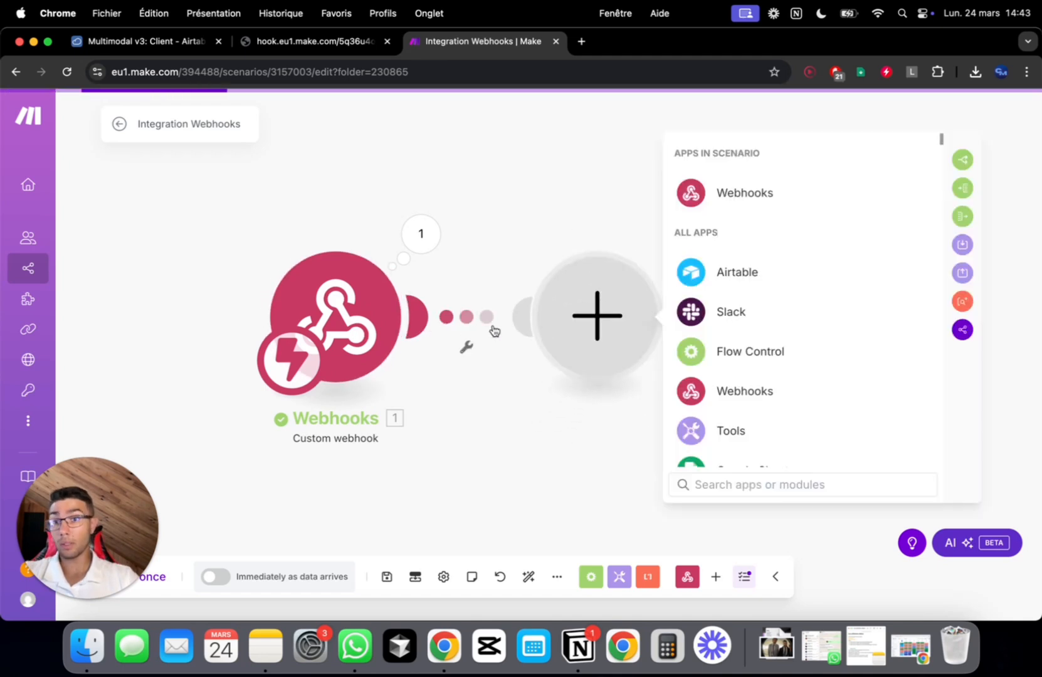
click(739, 274)
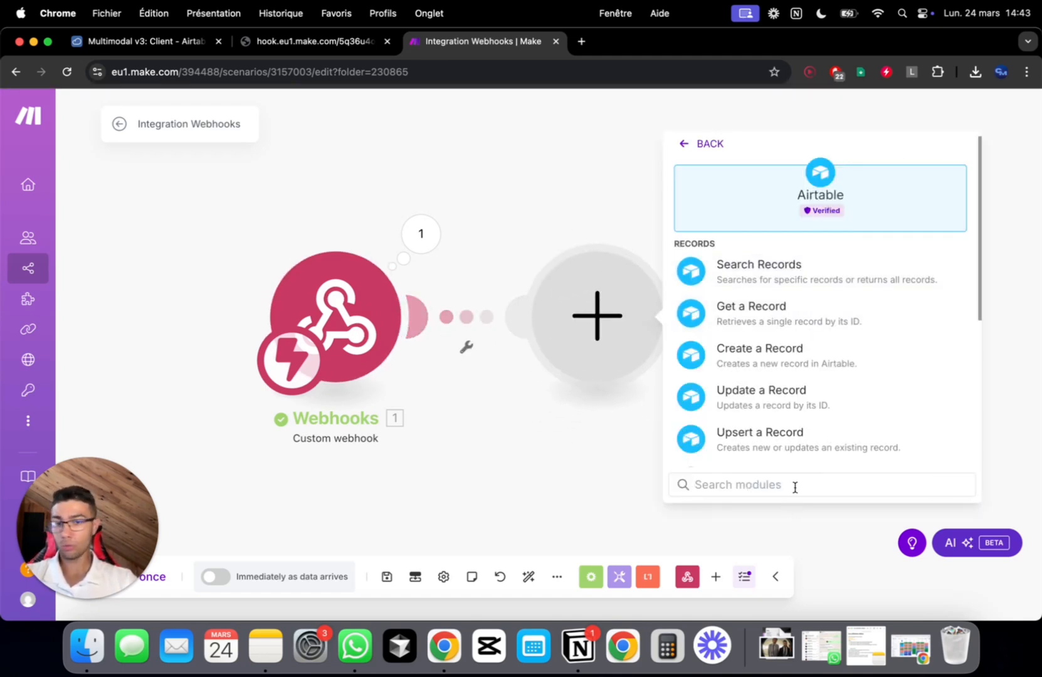
text(get)
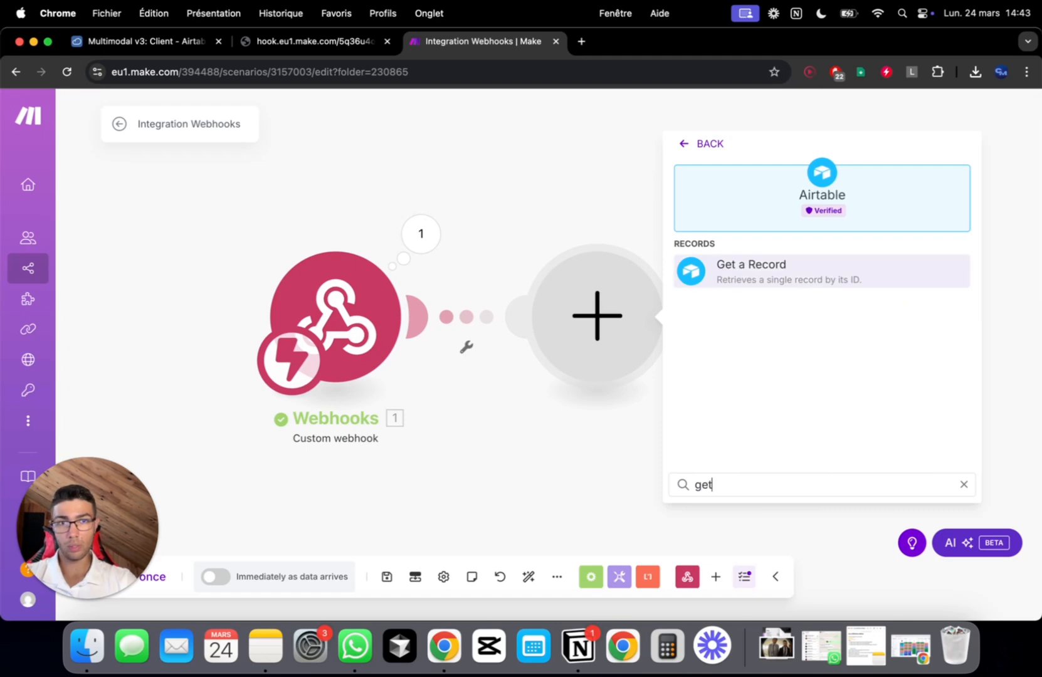
click(849, 277)
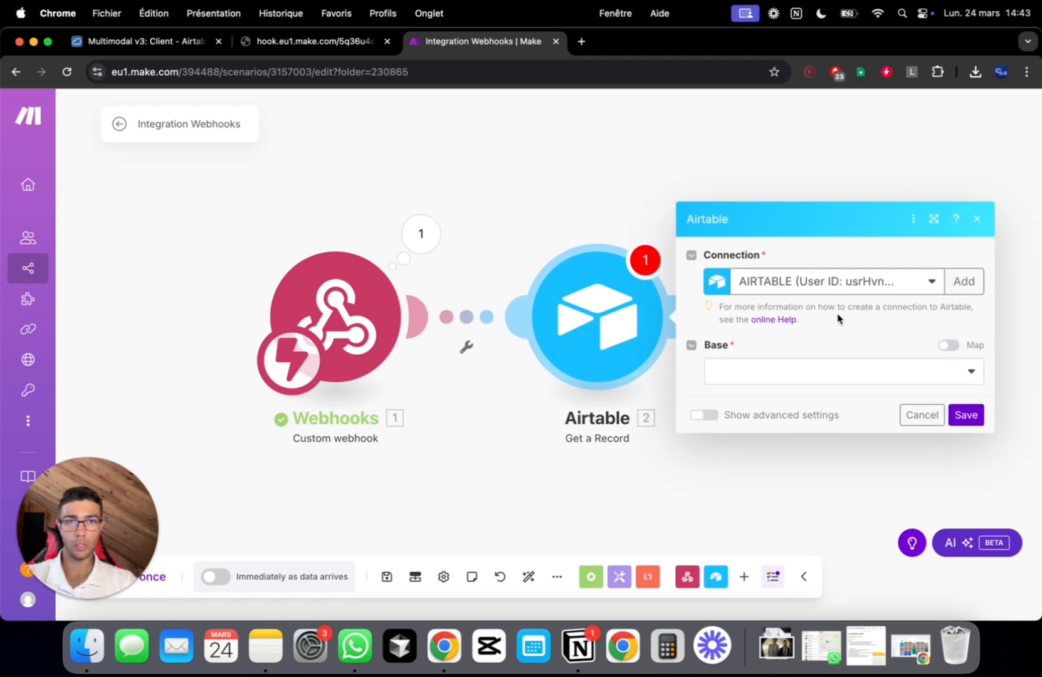
click(849, 286)
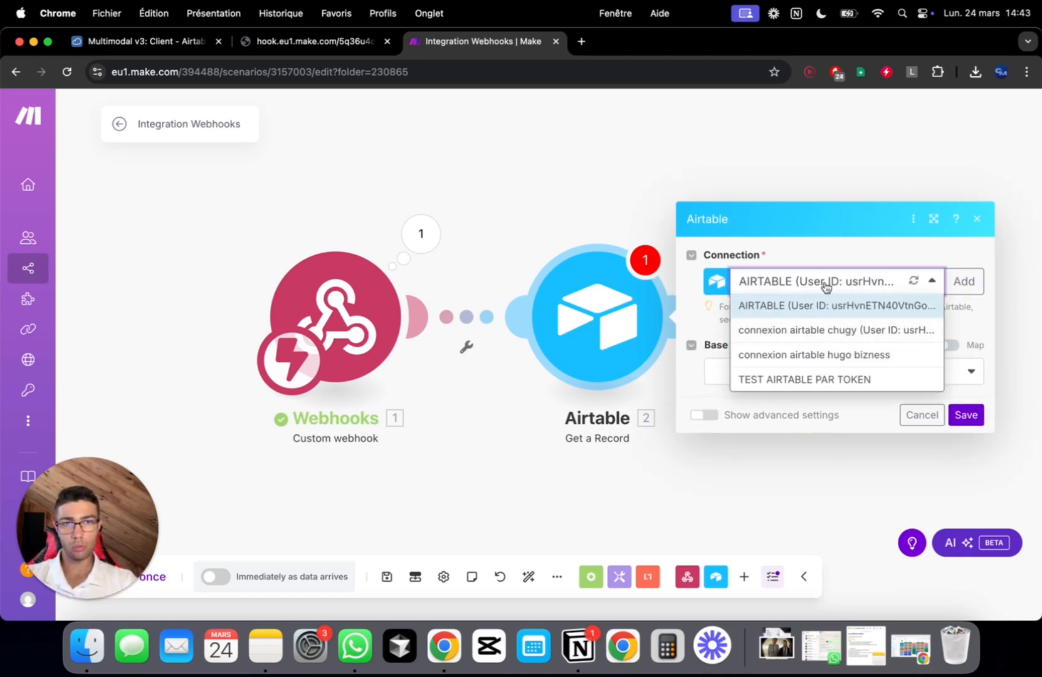
click(849, 252)
Set base Multimodal v3, table Client and Record ID to the webhook's record_id, then save
click(784, 382)
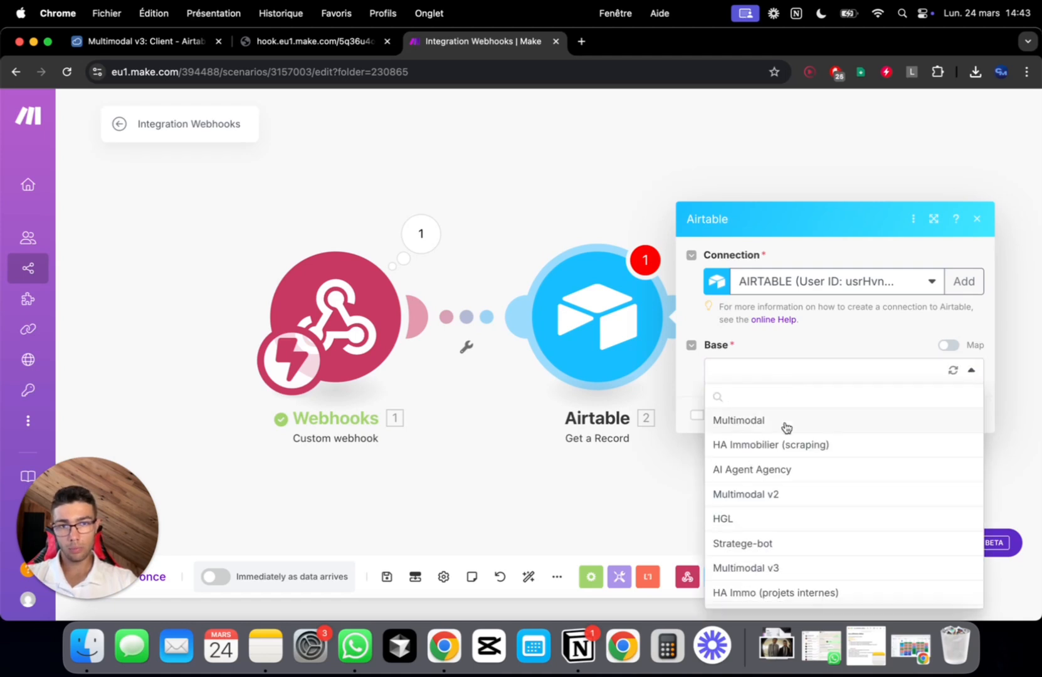
scroll(786, 530, down, 3)
click(802, 470)
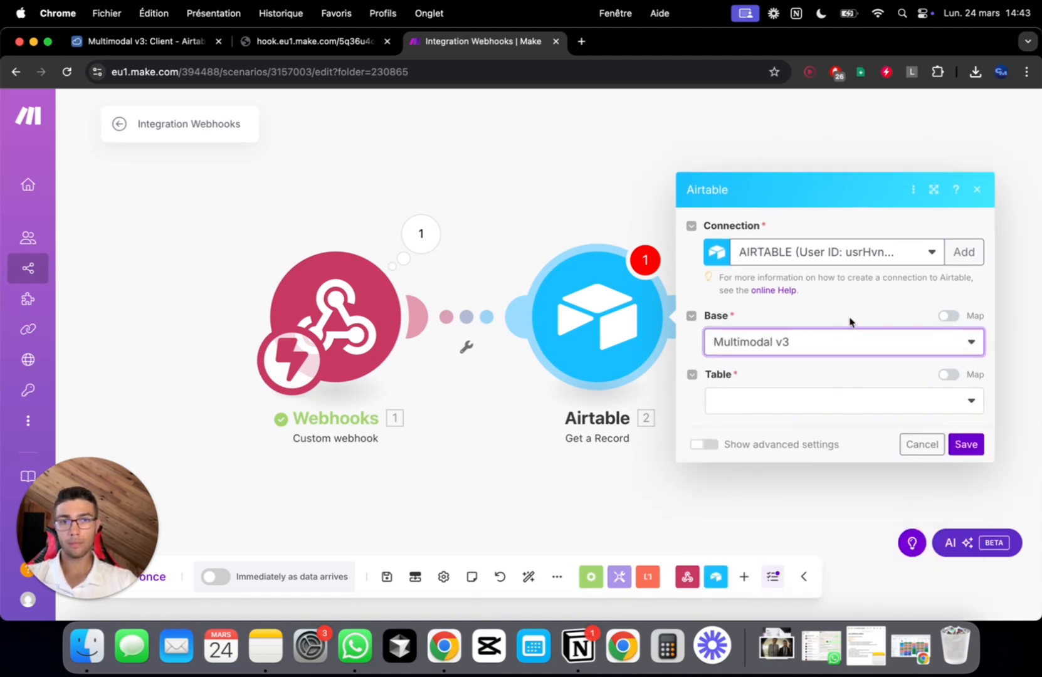
click(803, 406)
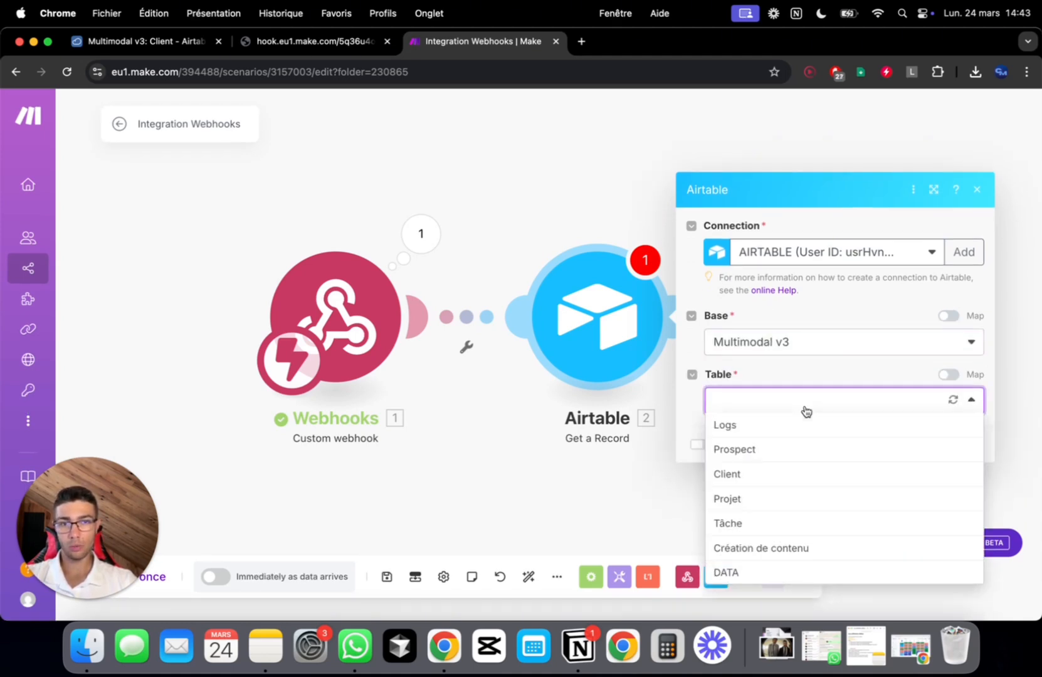
click(791, 482)
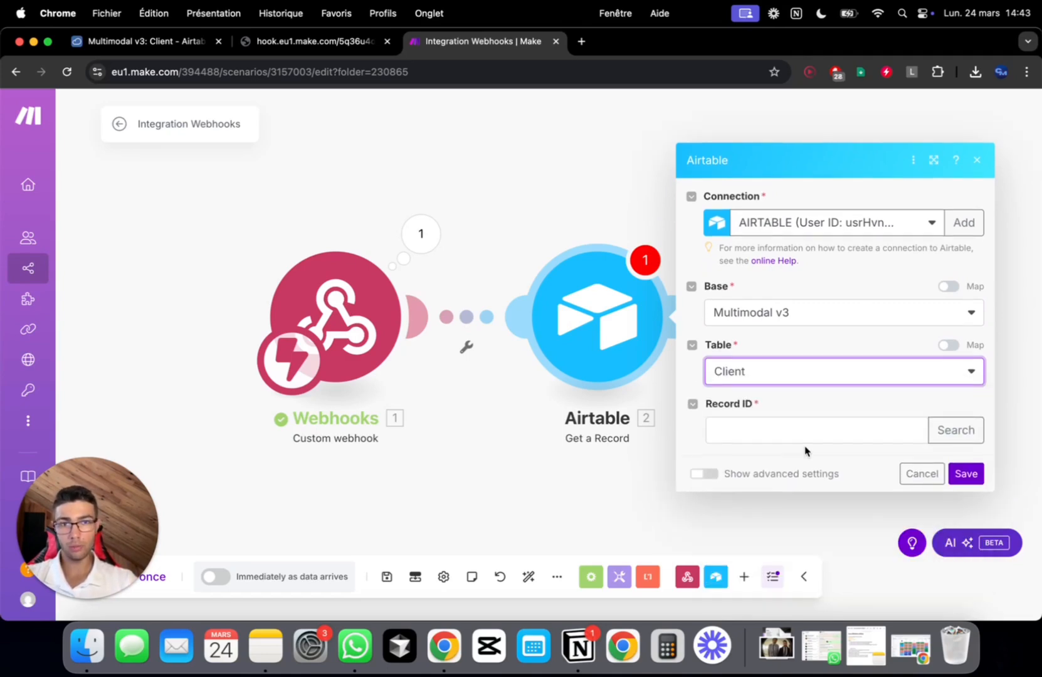
click(812, 437)
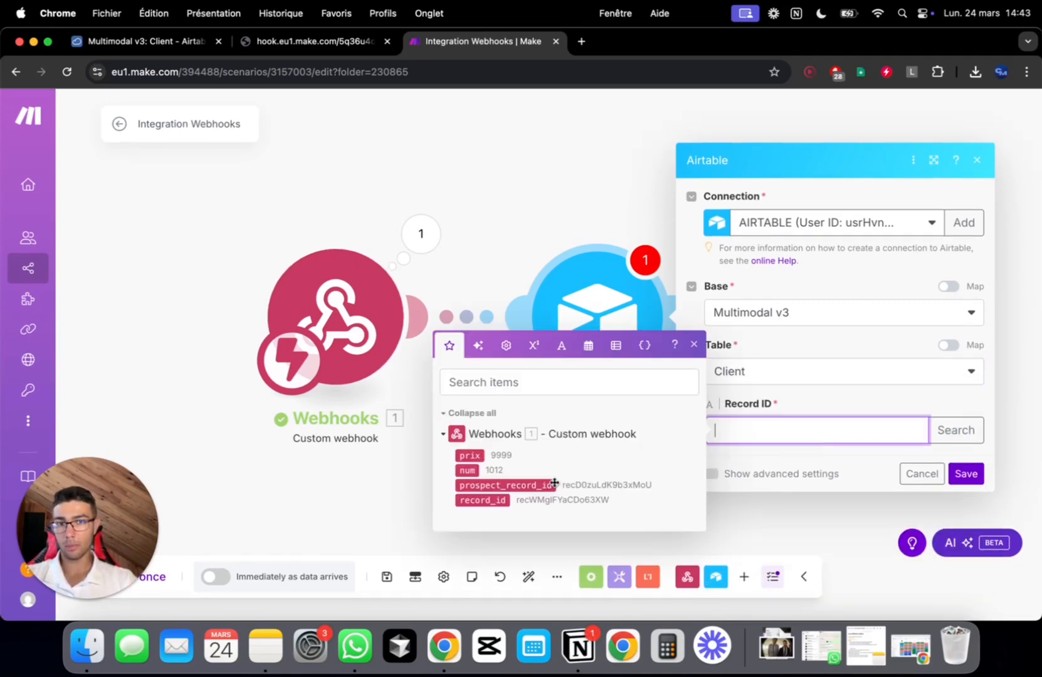
click(485, 502)
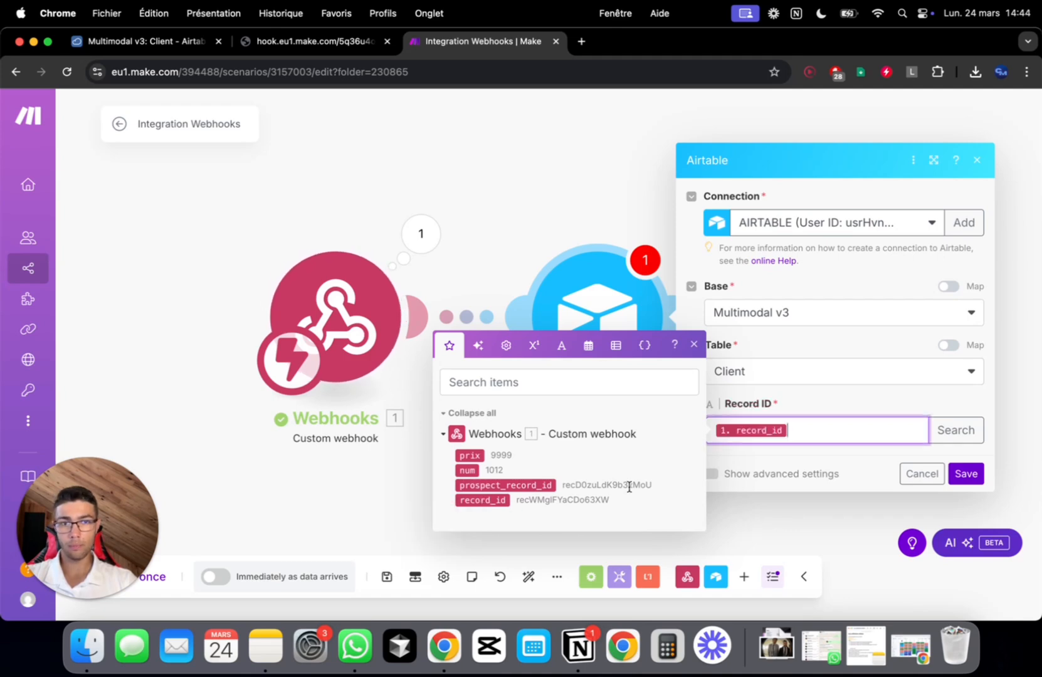
click(973, 473)
scroll(751, 255, right, 5)
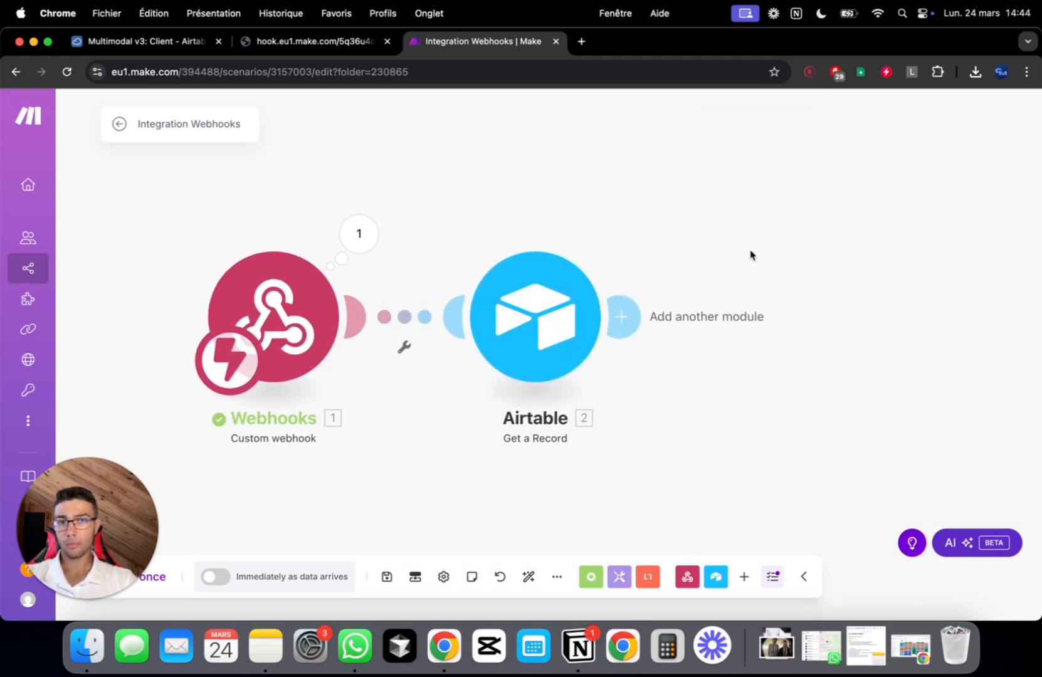
Add a module after the Airtable step, search 'email' and choose the Email Send an Email action
click(435, 320)
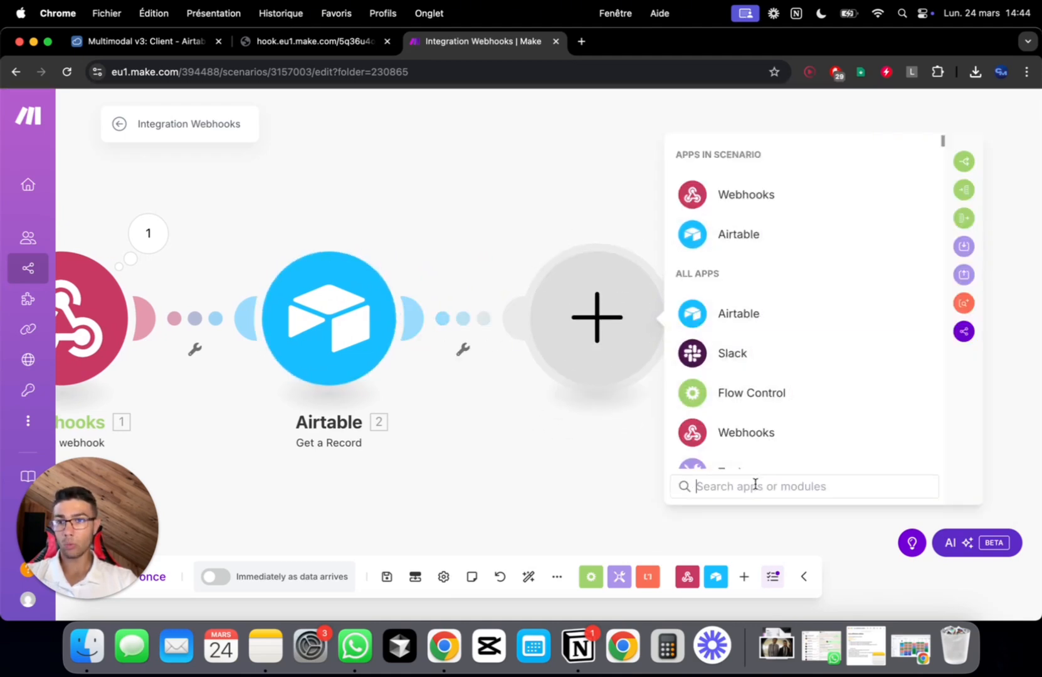
text(email)
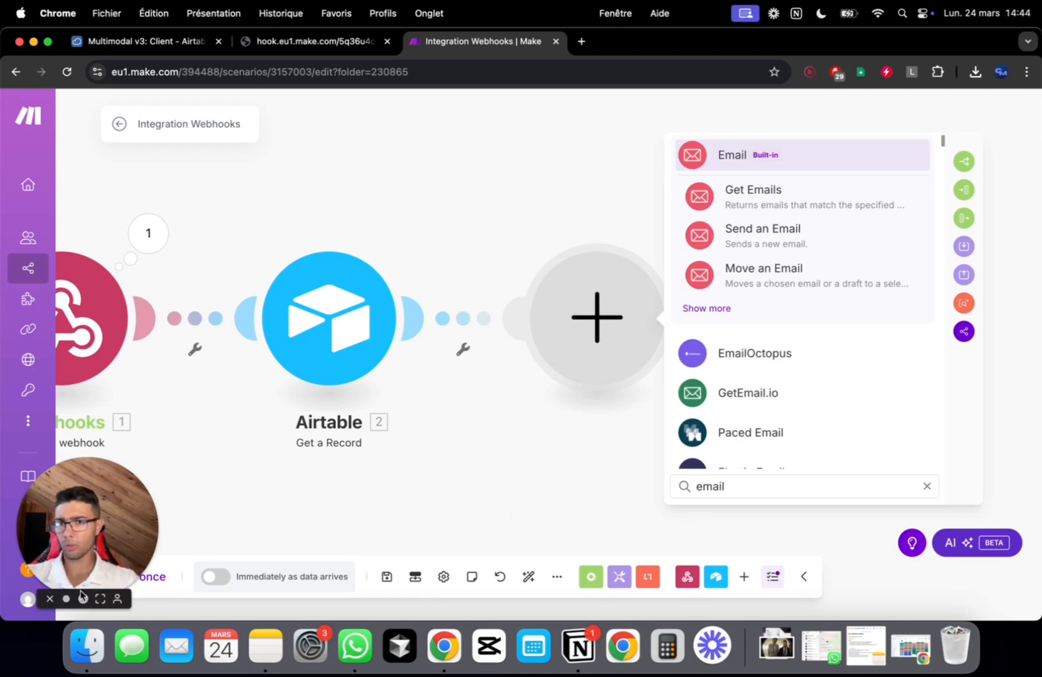
click(83, 597)
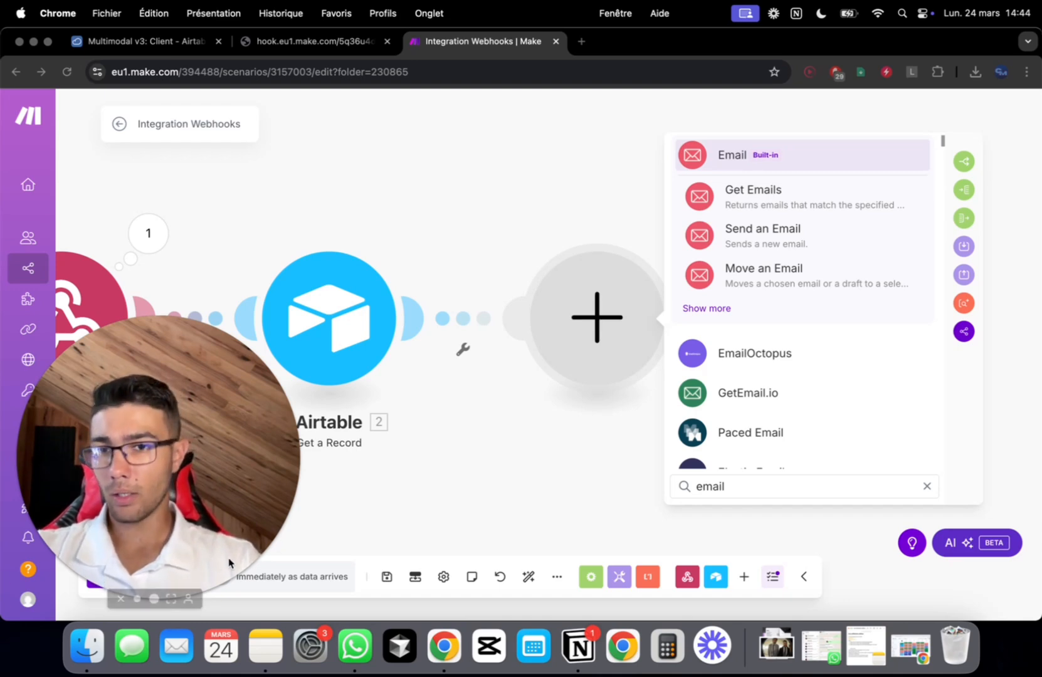
click(138, 599)
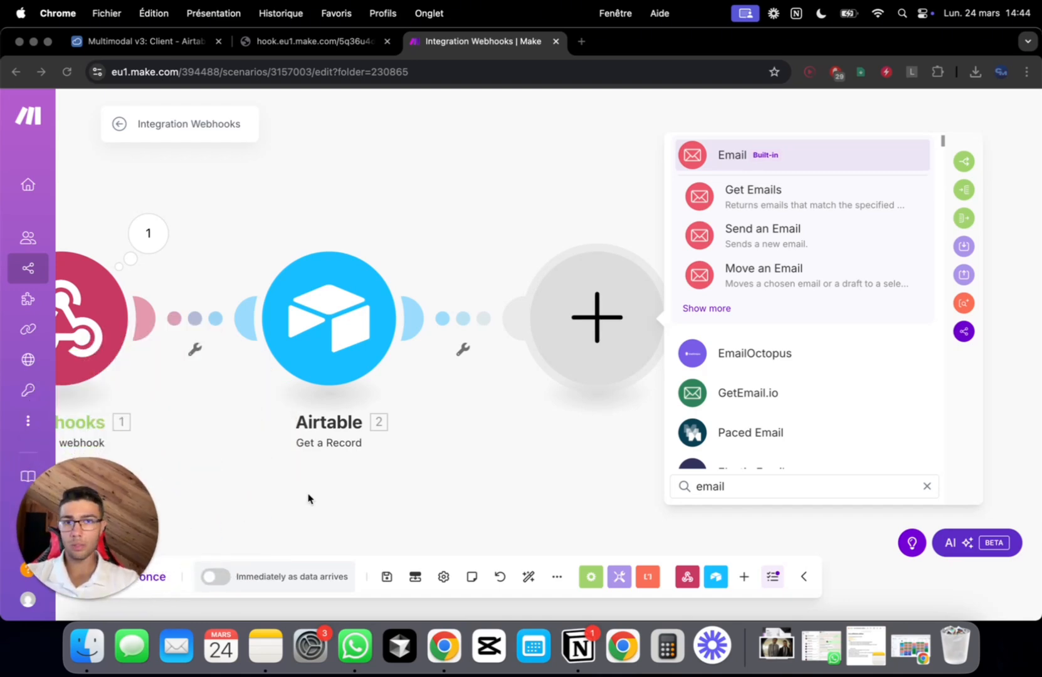
click(809, 233)
click(807, 237)
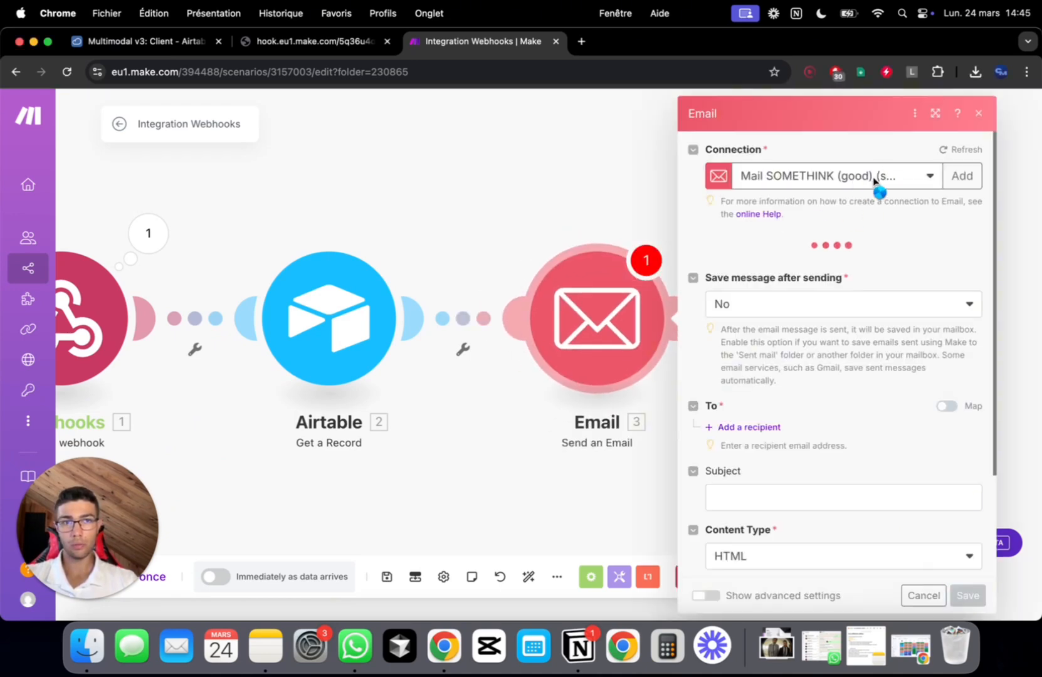
Give the Email module the SMTP connection and add a first recipient address to map
click(926, 182)
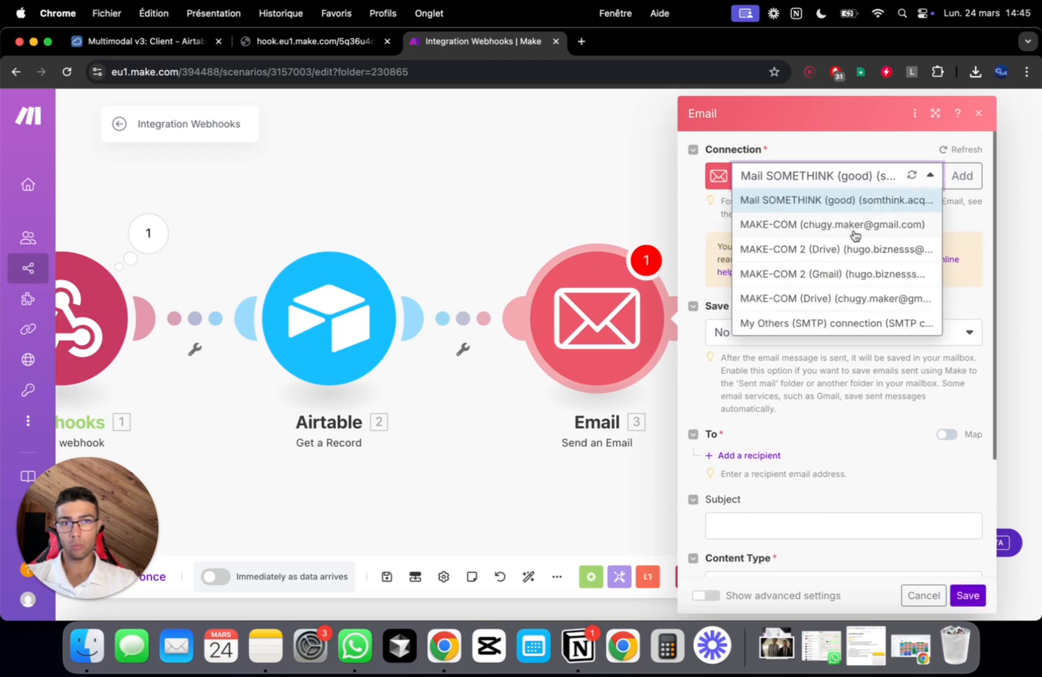
click(829, 322)
scroll(827, 313, down, 2)
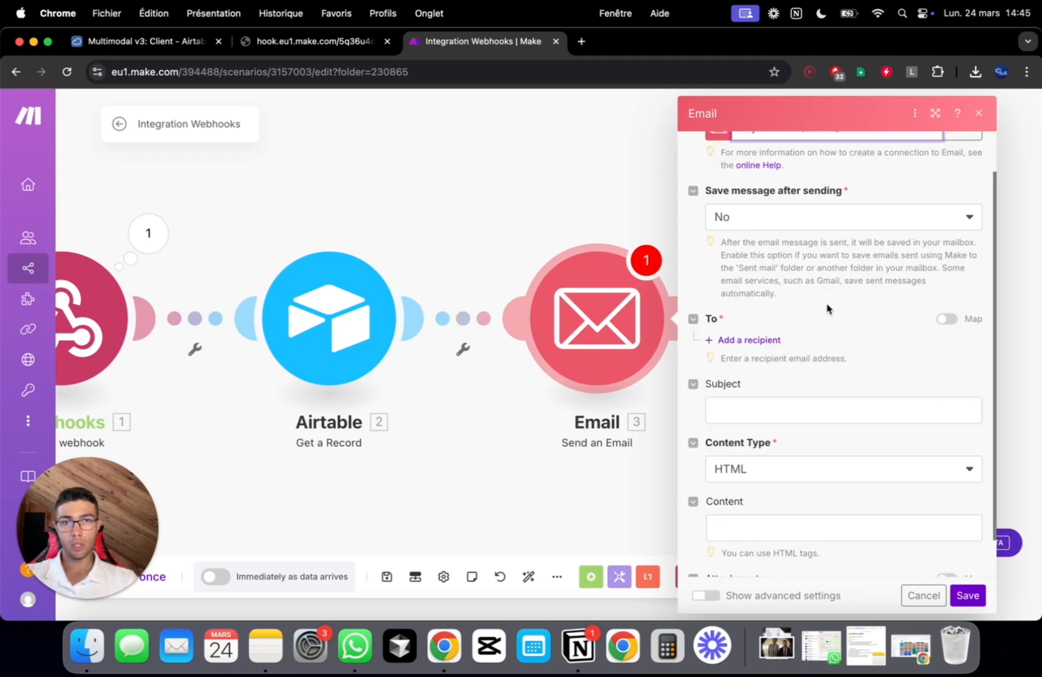
scroll(747, 206, down, 2)
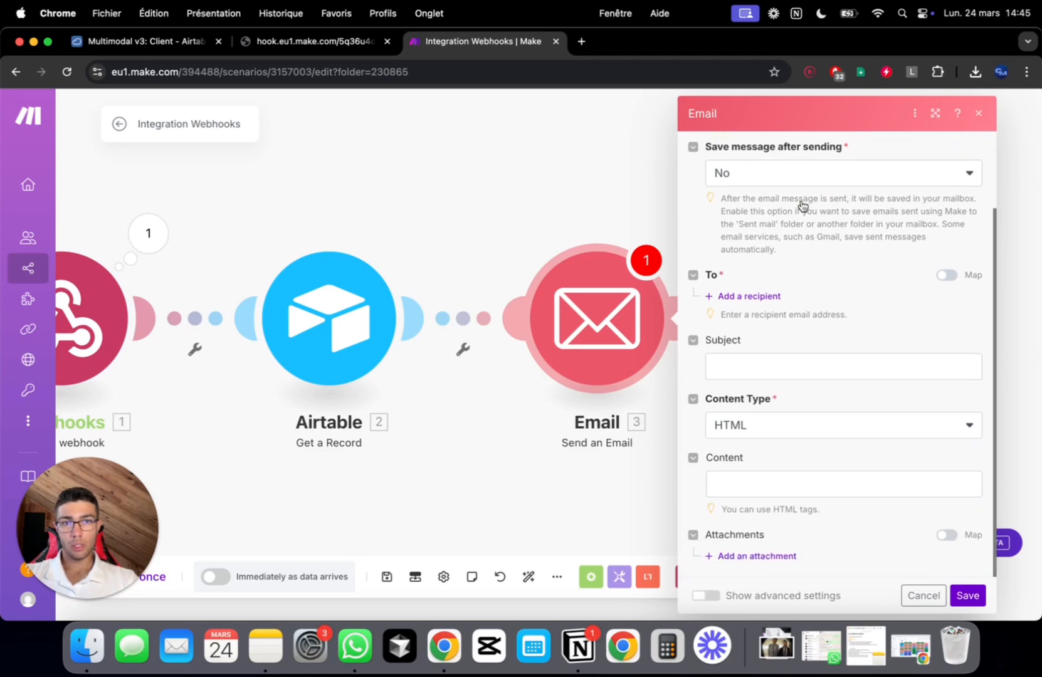
click(766, 303)
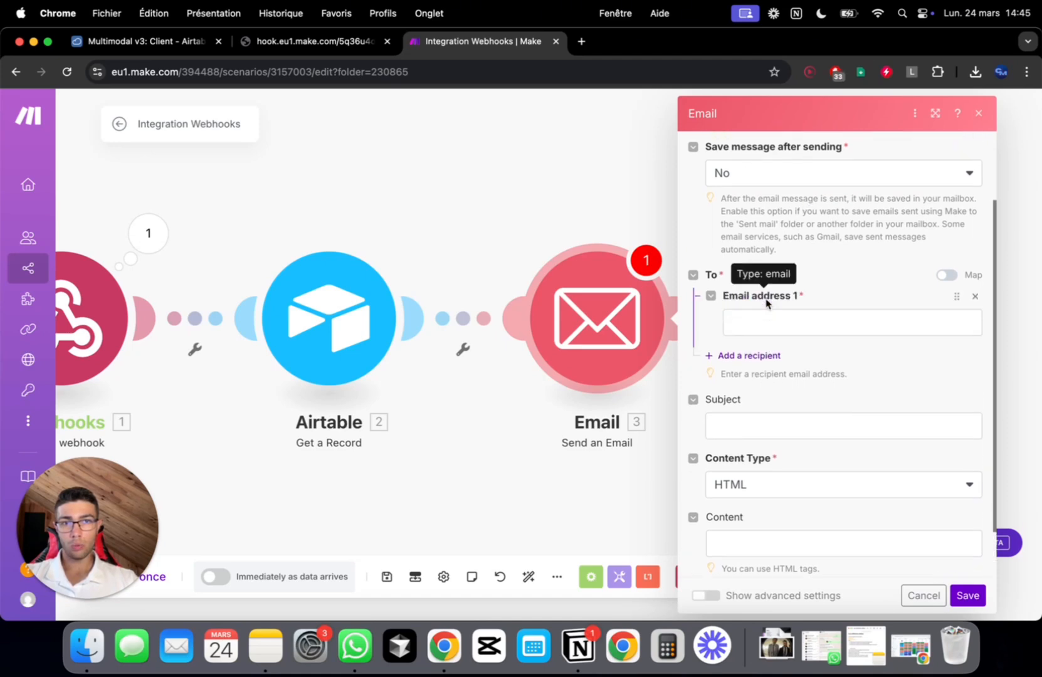
click(760, 320)
Search the mapping panel for 'email' then 'mail', clear it, close the settings and show the webhook's Accepted page
scroll(538, 210, down, 10)
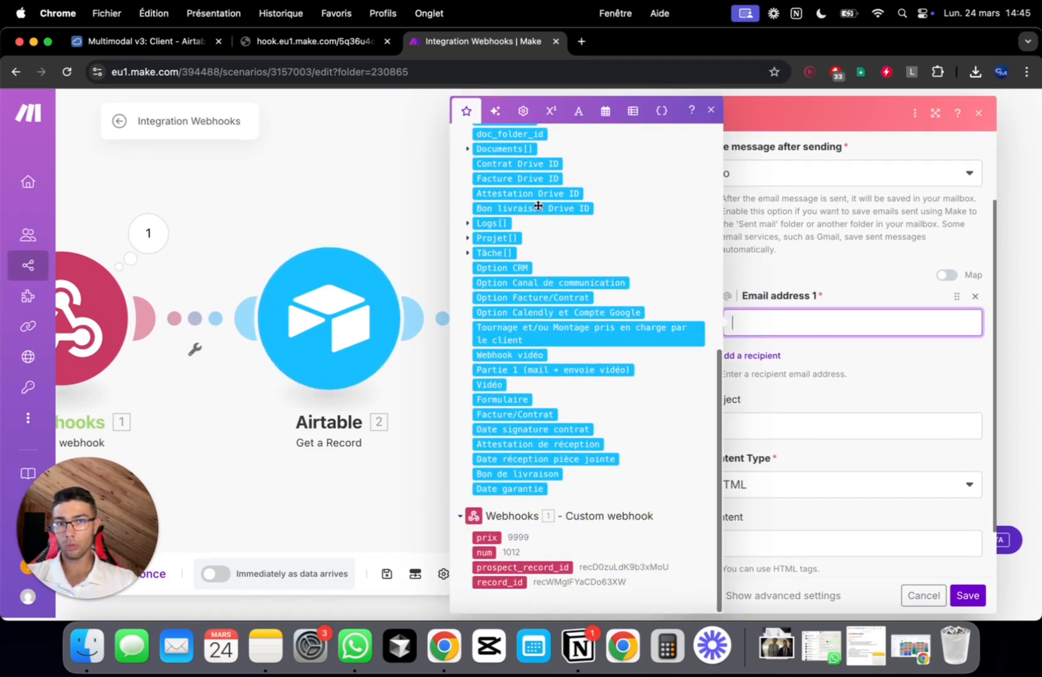
scroll(544, 182, up, 10)
click(548, 146)
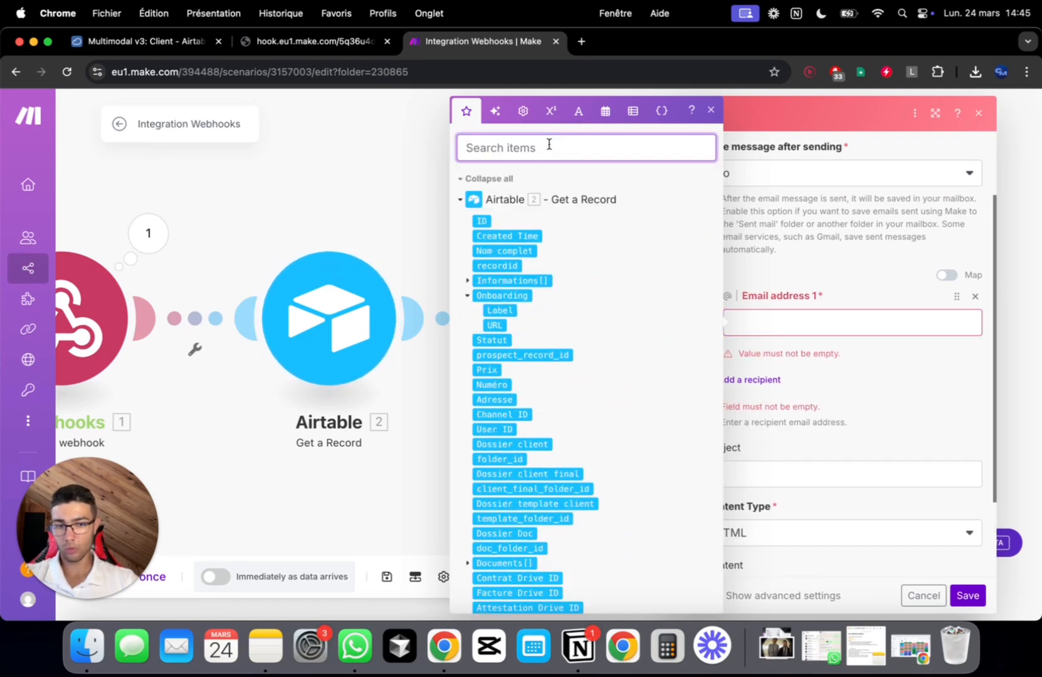
text(email)
key(super+a)
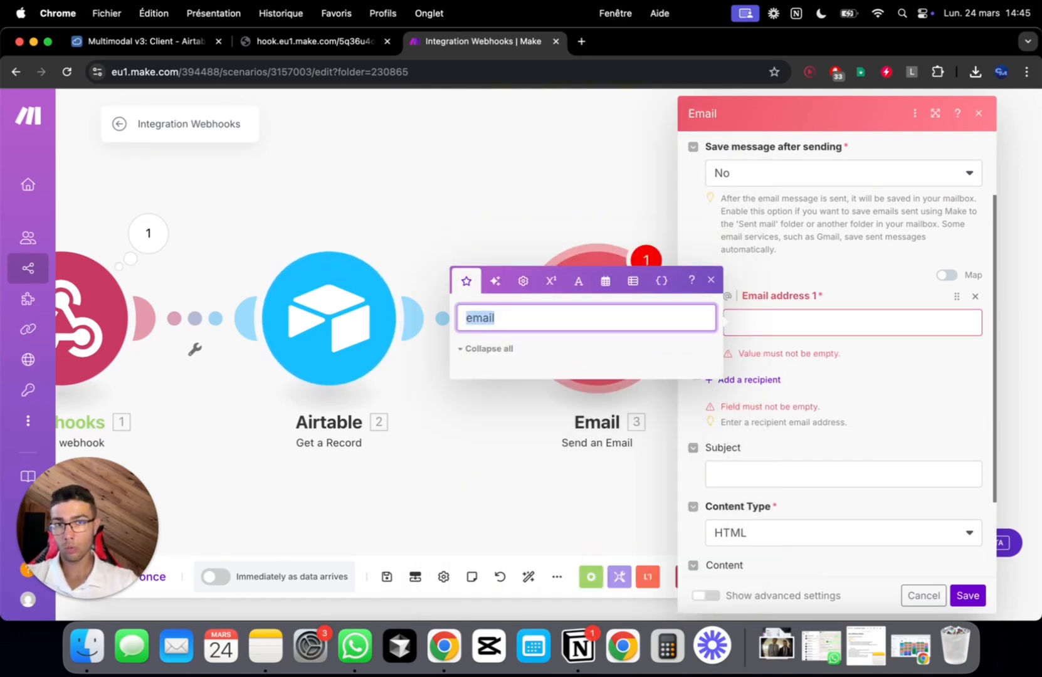
text(mail)
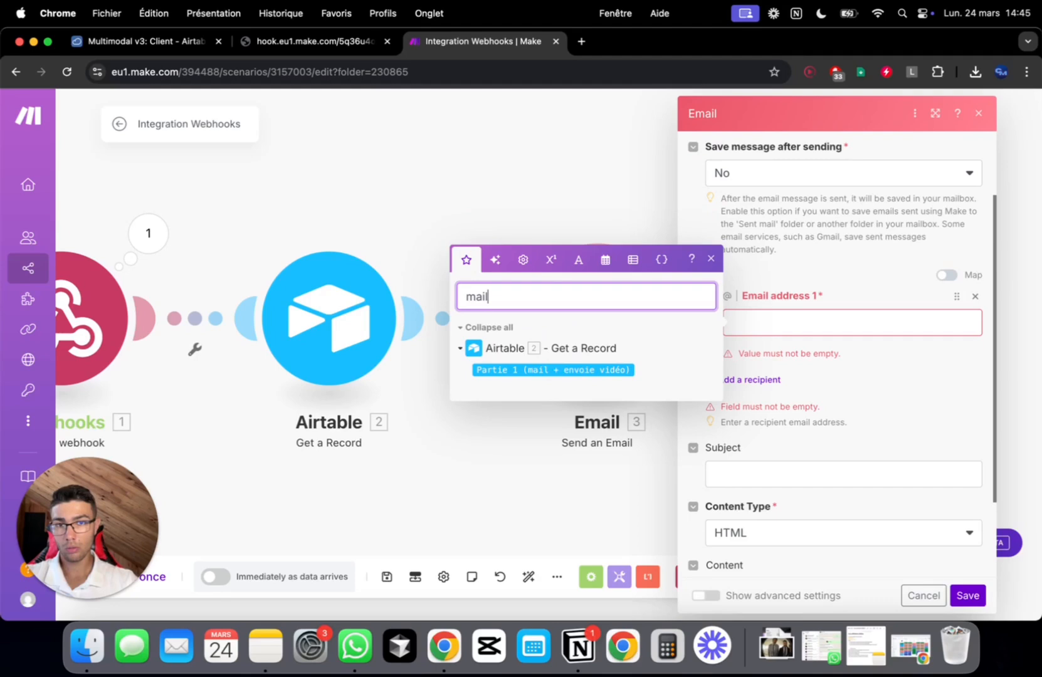
key(super+a)
key(BackSpace)
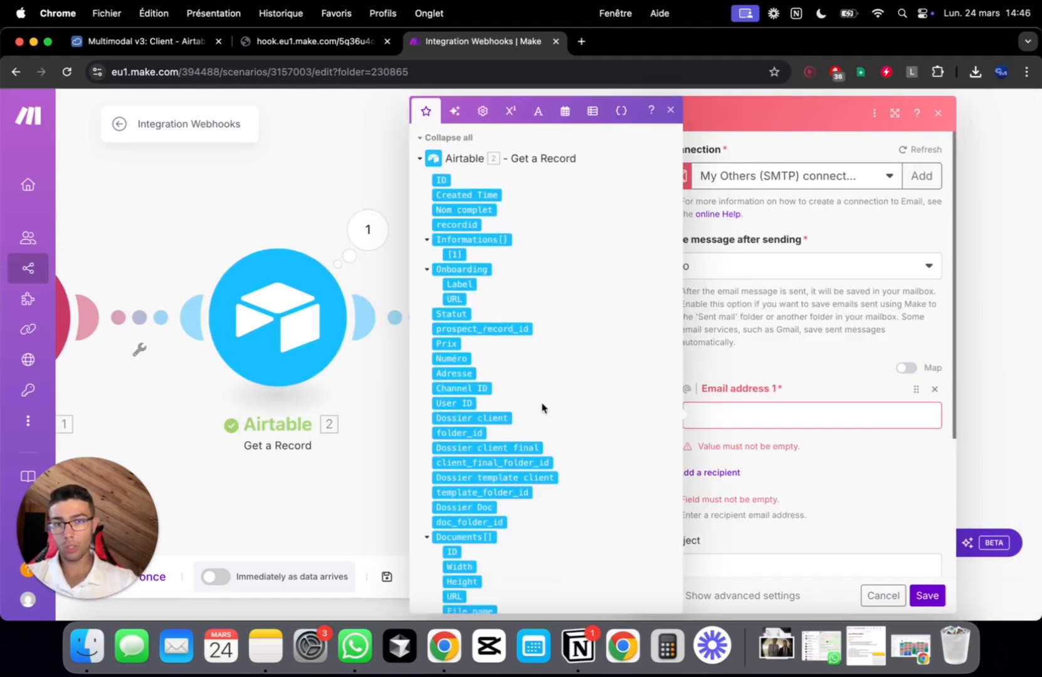
click(282, 202)
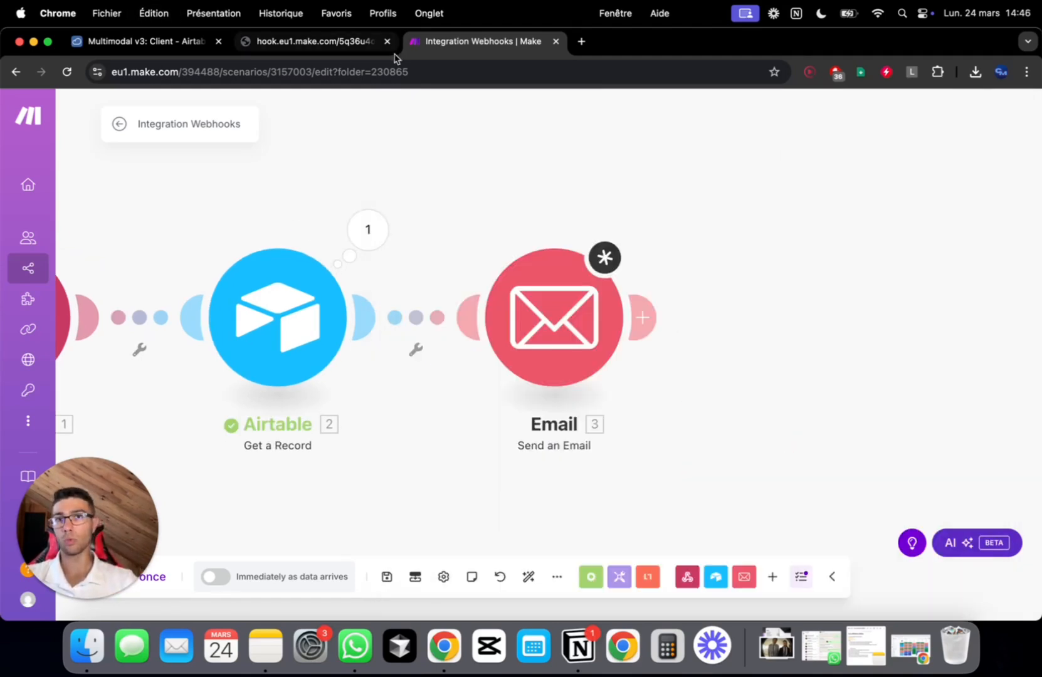
click(358, 49)
Return to the Airtable Client table of the Multimodal v3 base
click(166, 44)
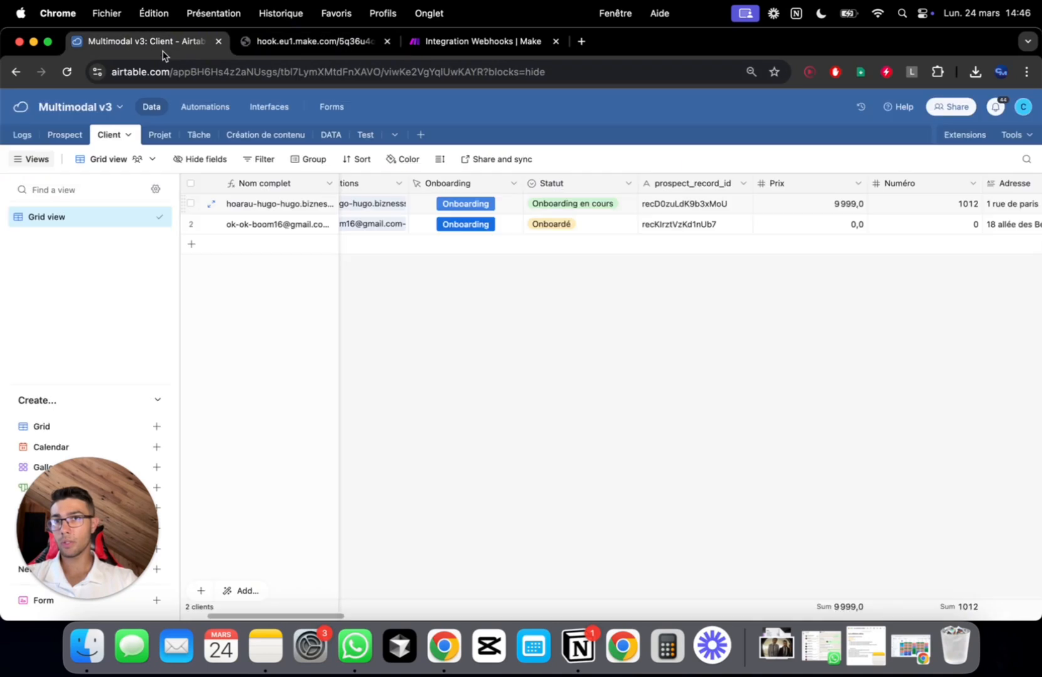
scroll(640, 233, left, 3)
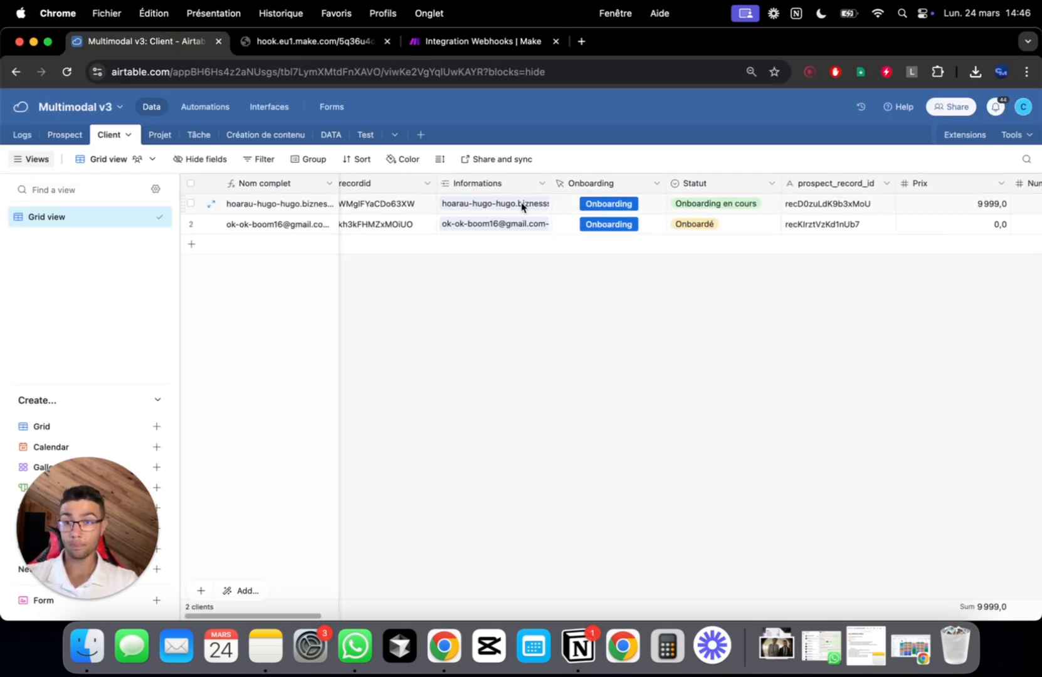
mouse_move(111, 563)
click(79, 606)
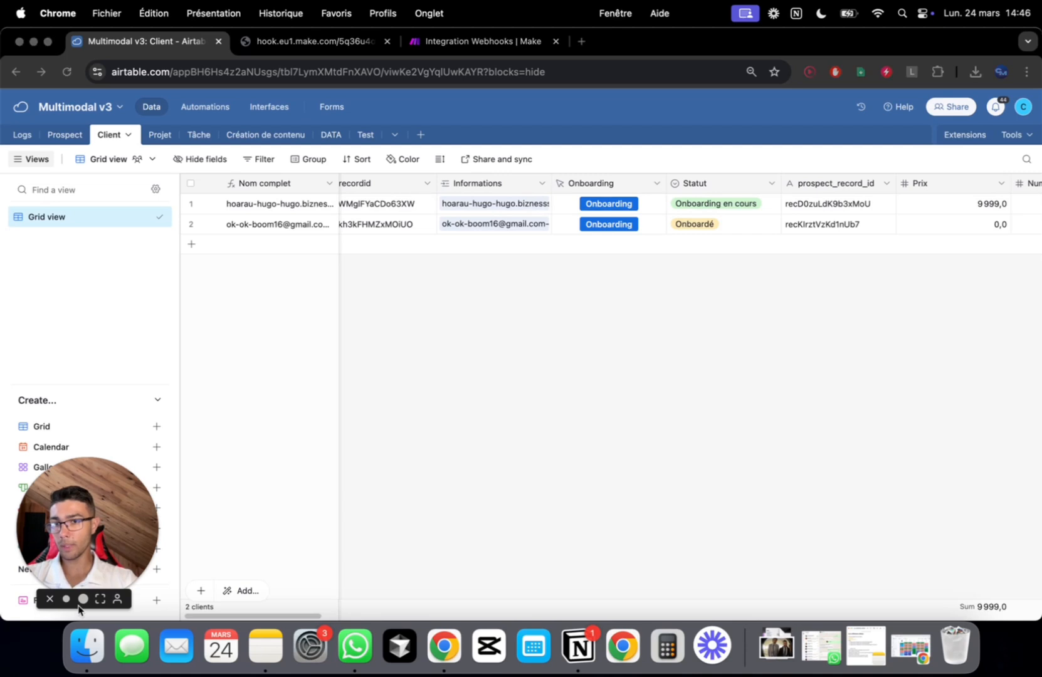
click(82, 599)
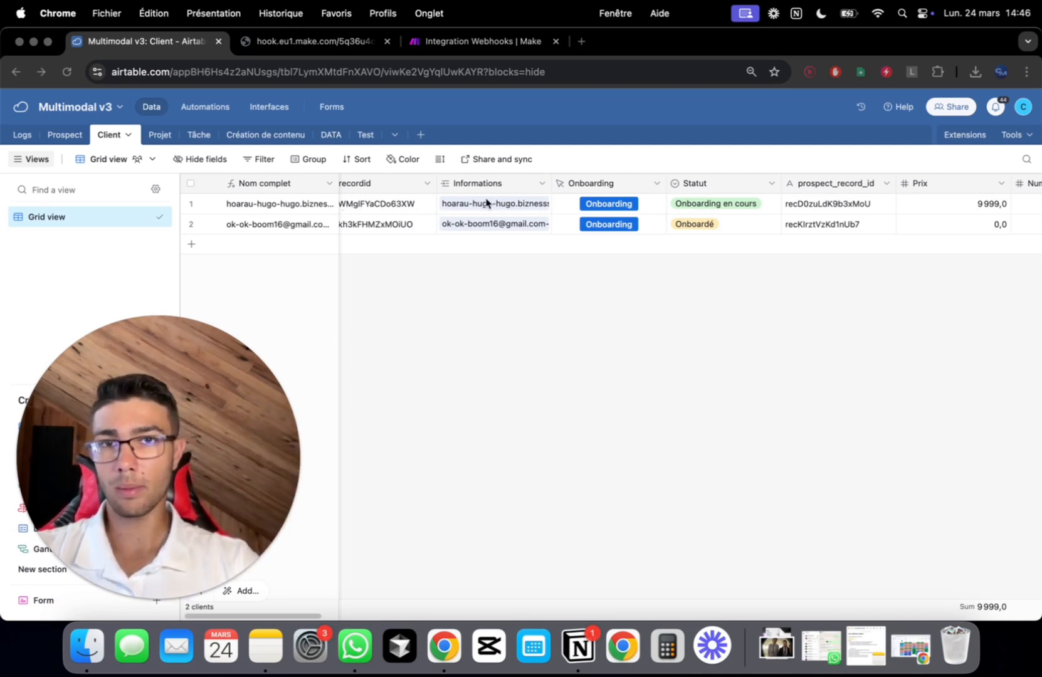
Open the Prospect table and scroll across its columns to the Email field, then go back to Make
click(64, 135)
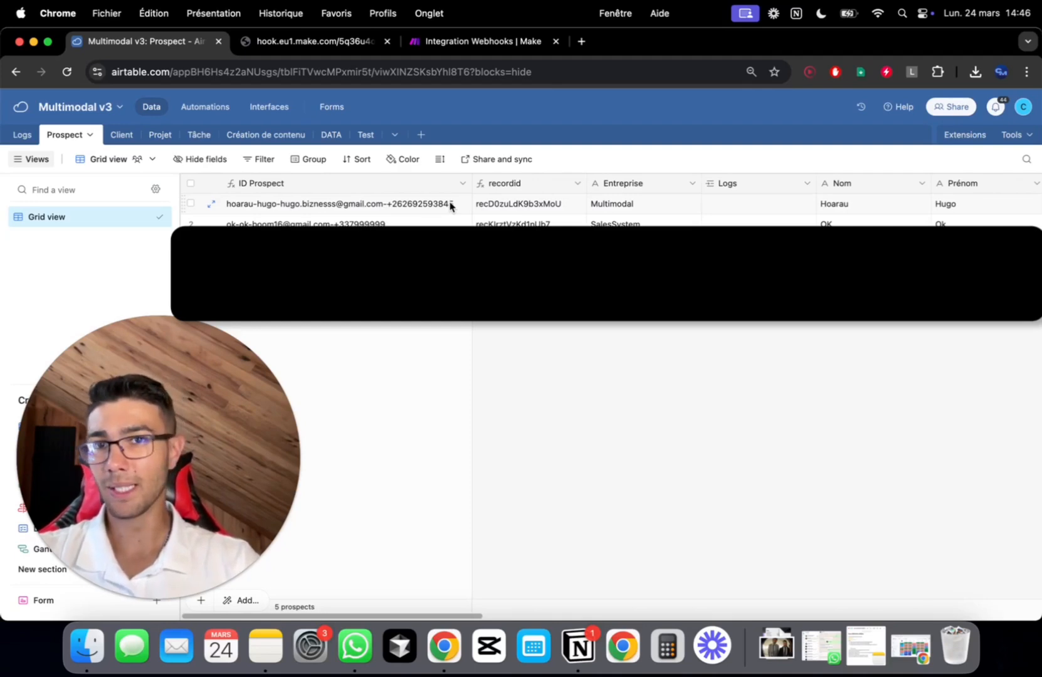
scroll(451, 207, right, 1)
scroll(451, 207, left, 1)
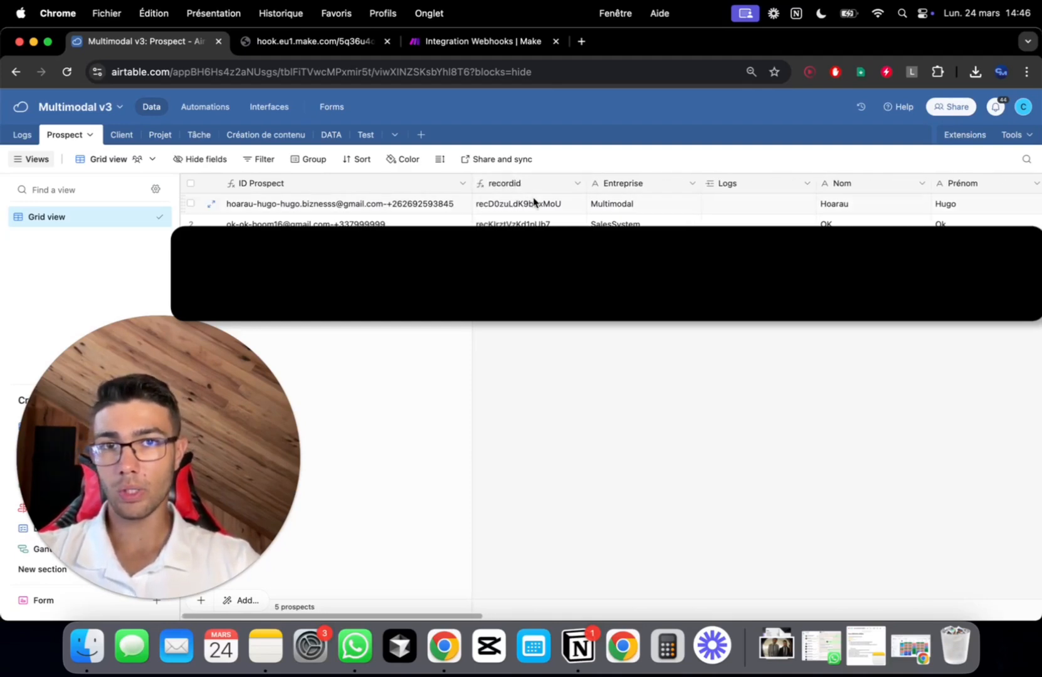
scroll(534, 200, right, 10)
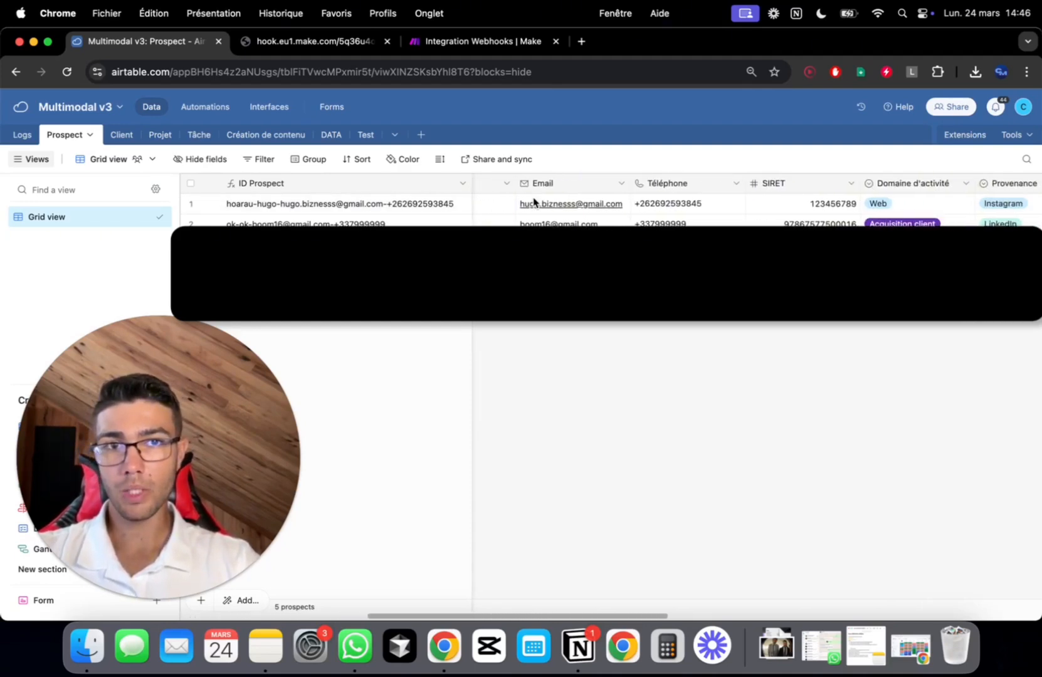
scroll(534, 201, right, 3)
scroll(533, 202, left, 3)
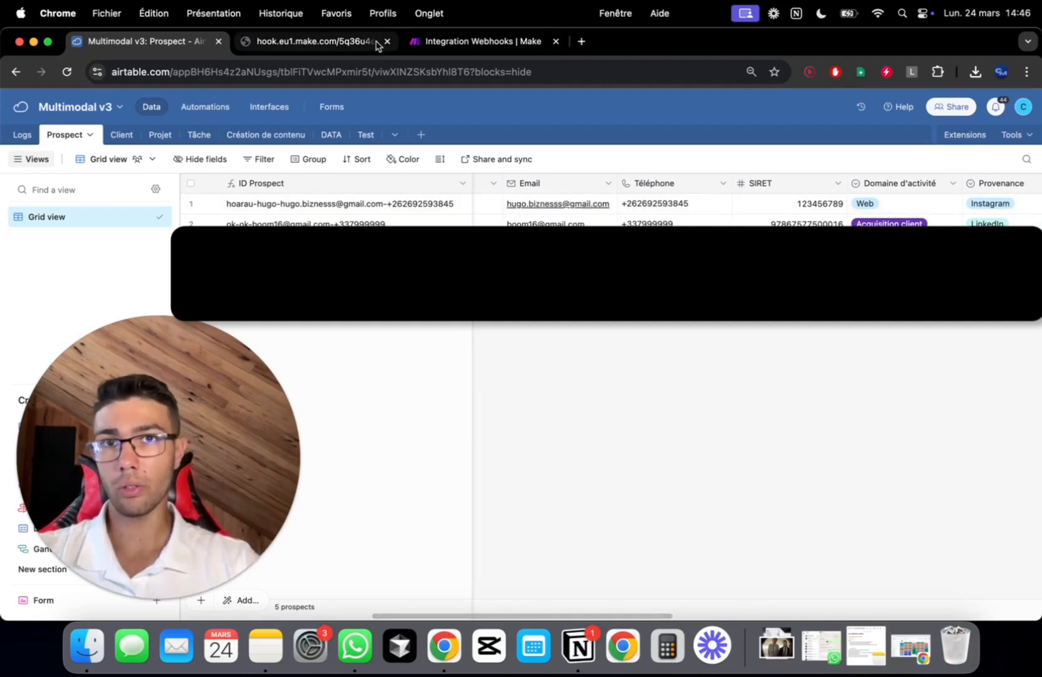
click(476, 44)
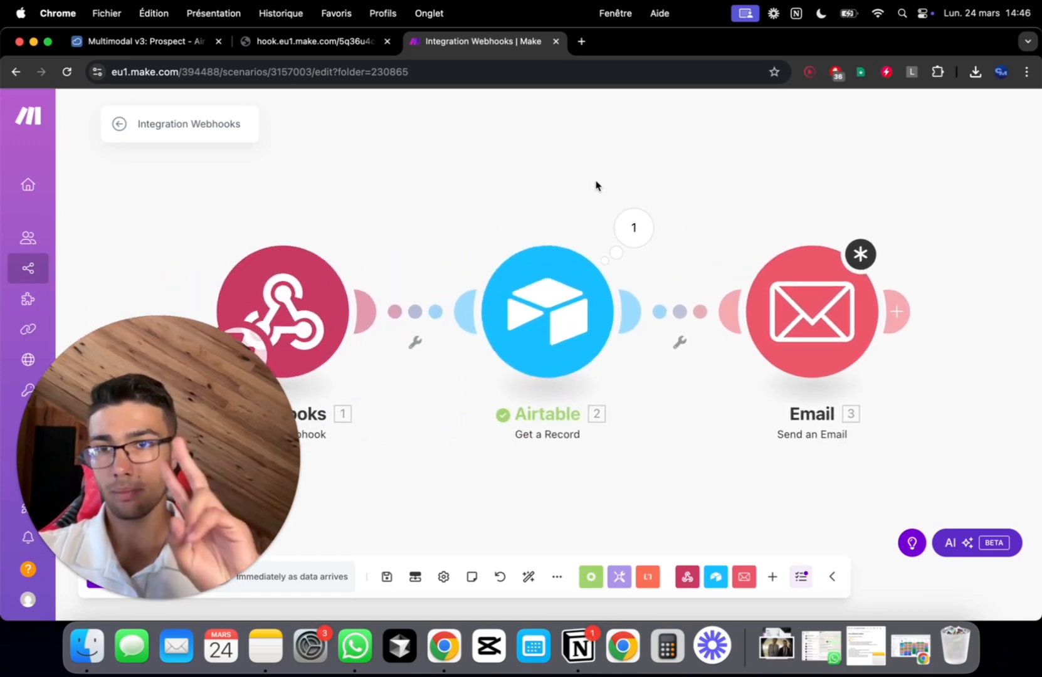
Review the existing Airtable module's Record ID mapping options
click(543, 301)
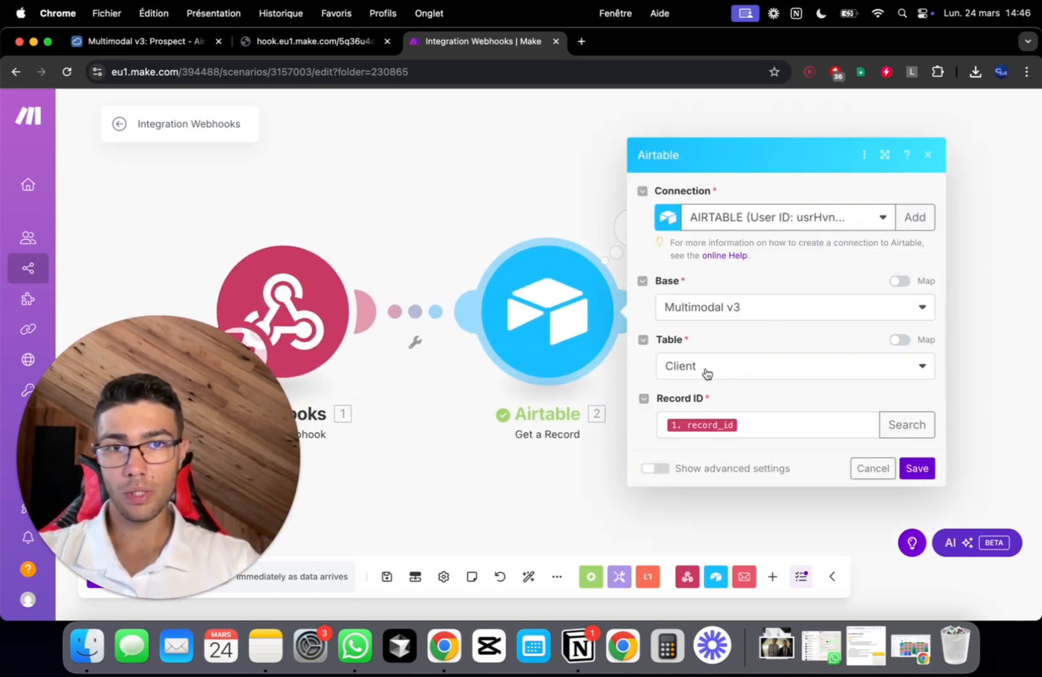
click(754, 428)
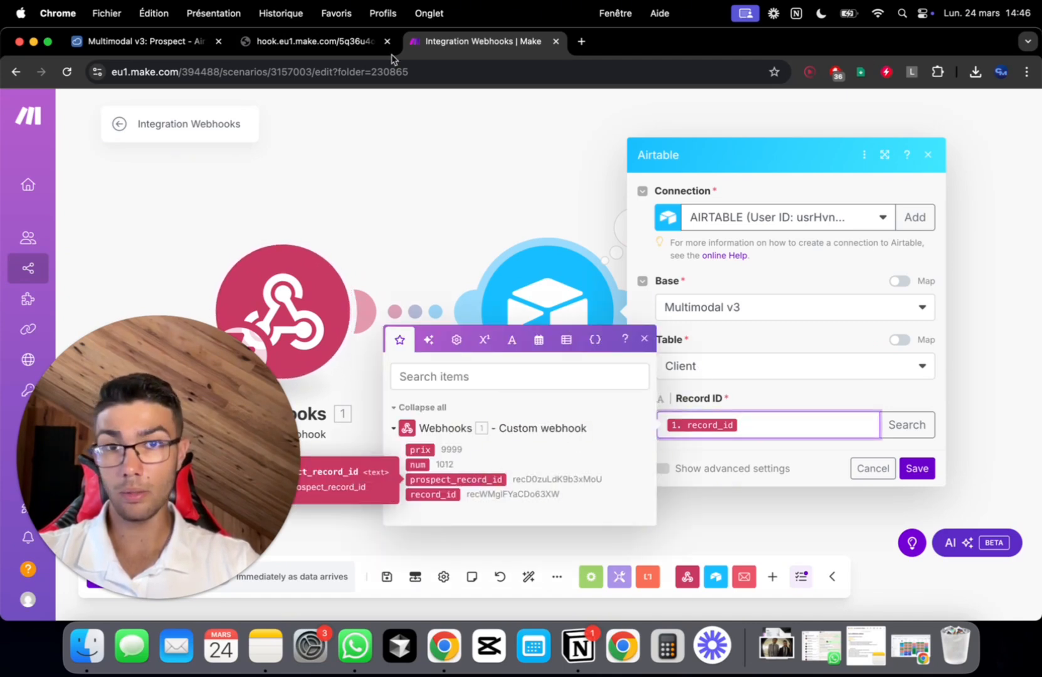
click(437, 148)
scroll(516, 226, right, 5)
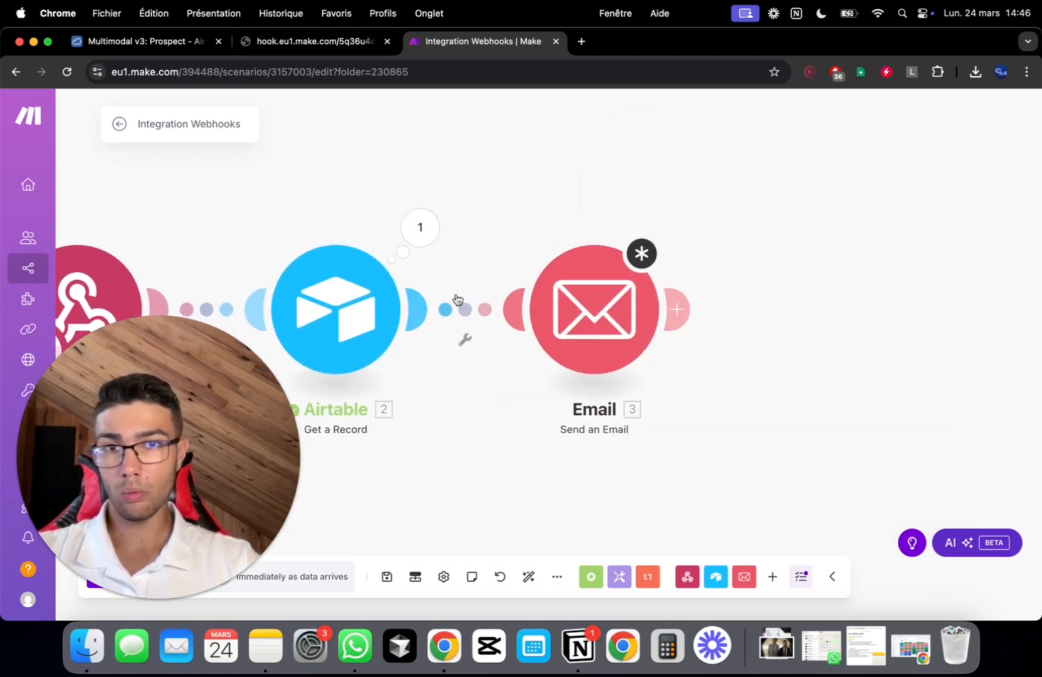
Insert an Airtable Get a Record module before Email, using base Multimodal v3 and table Prospect
right_click(462, 315)
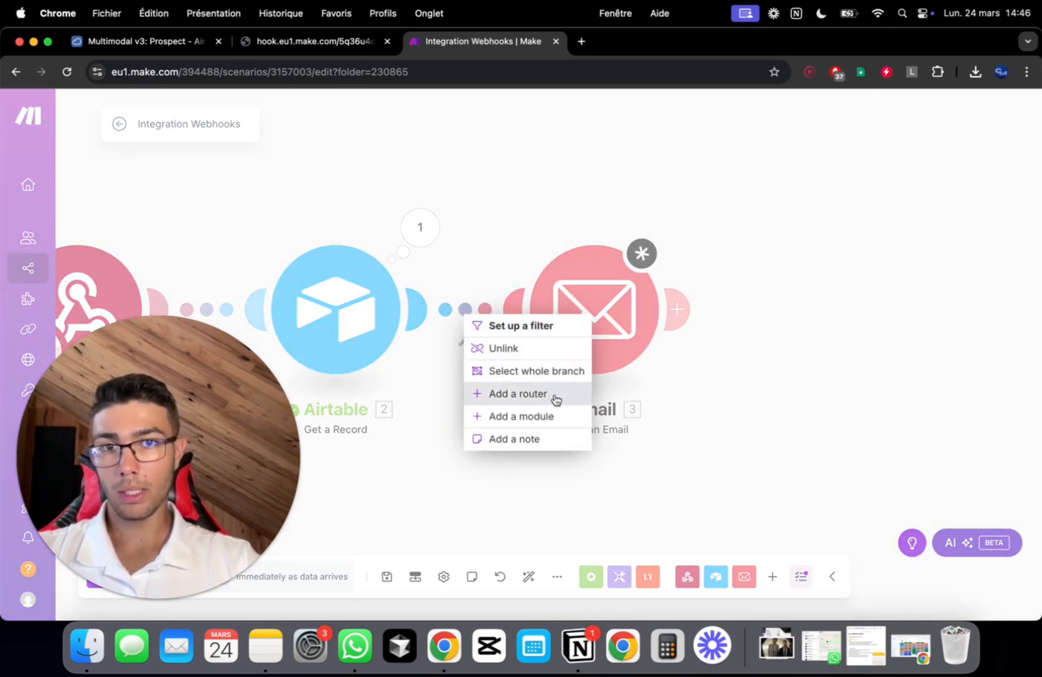
click(570, 423)
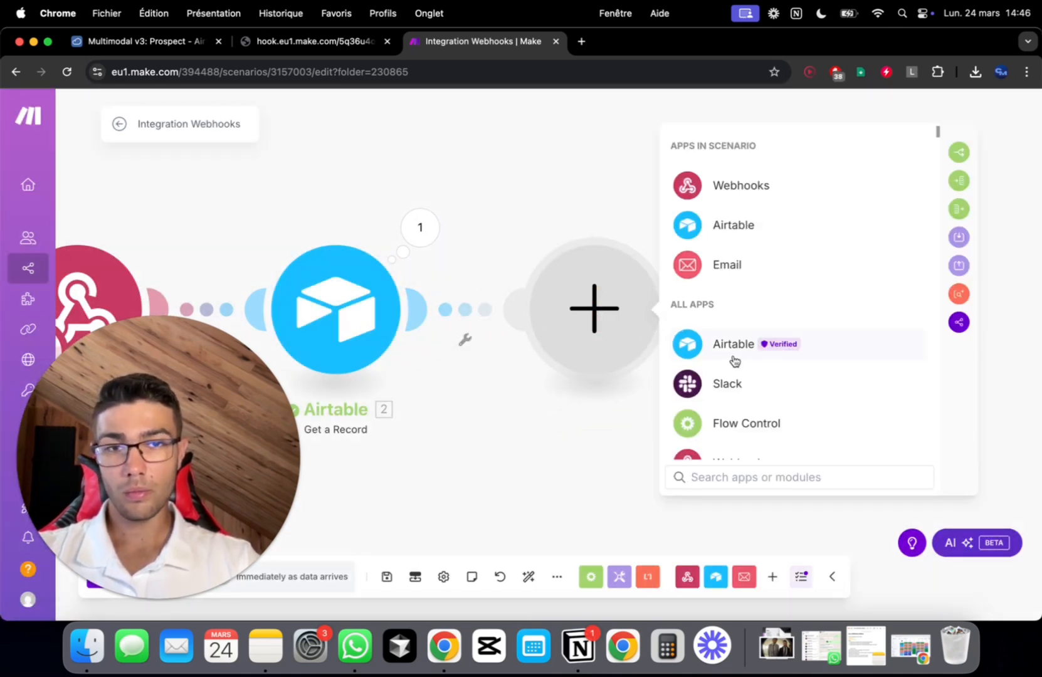
click(732, 355)
click(769, 309)
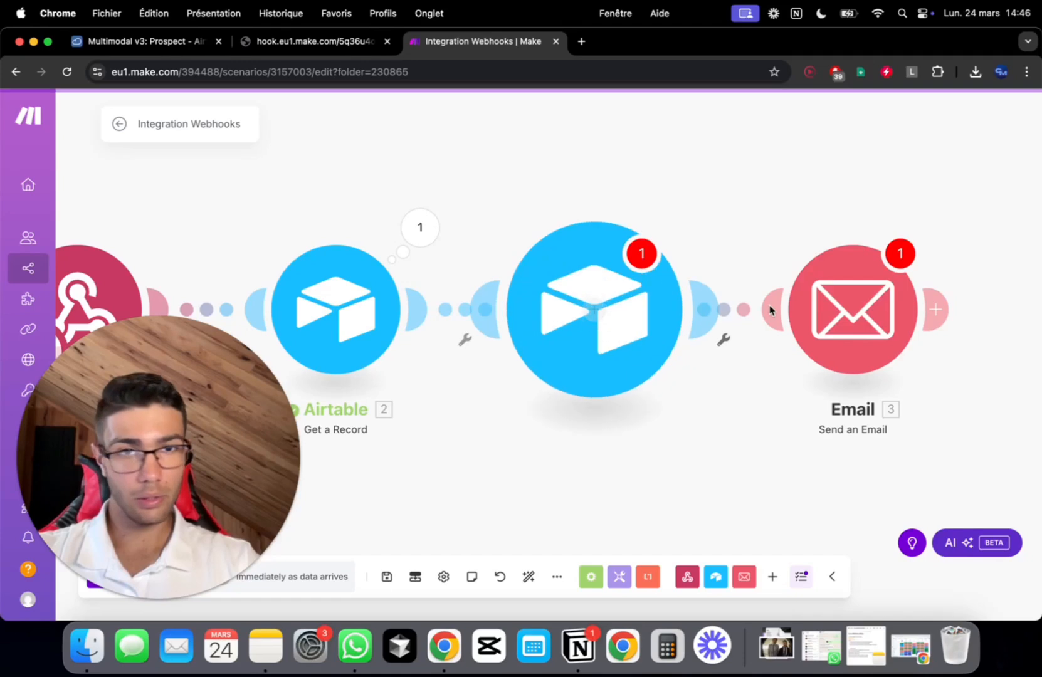
click(758, 371)
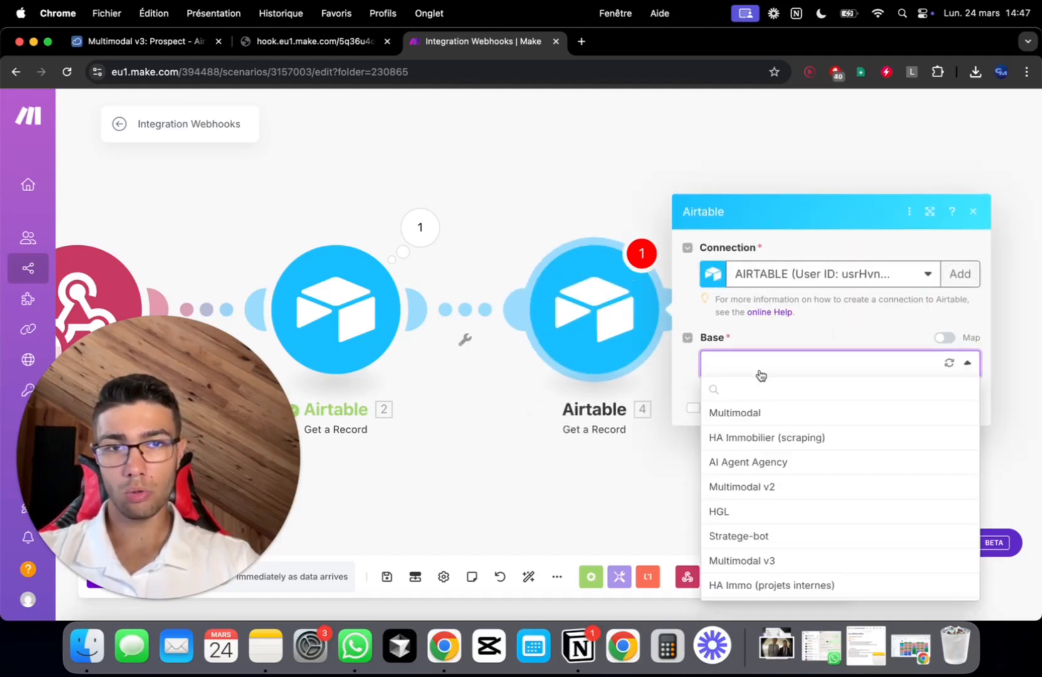
scroll(790, 526, down, 1)
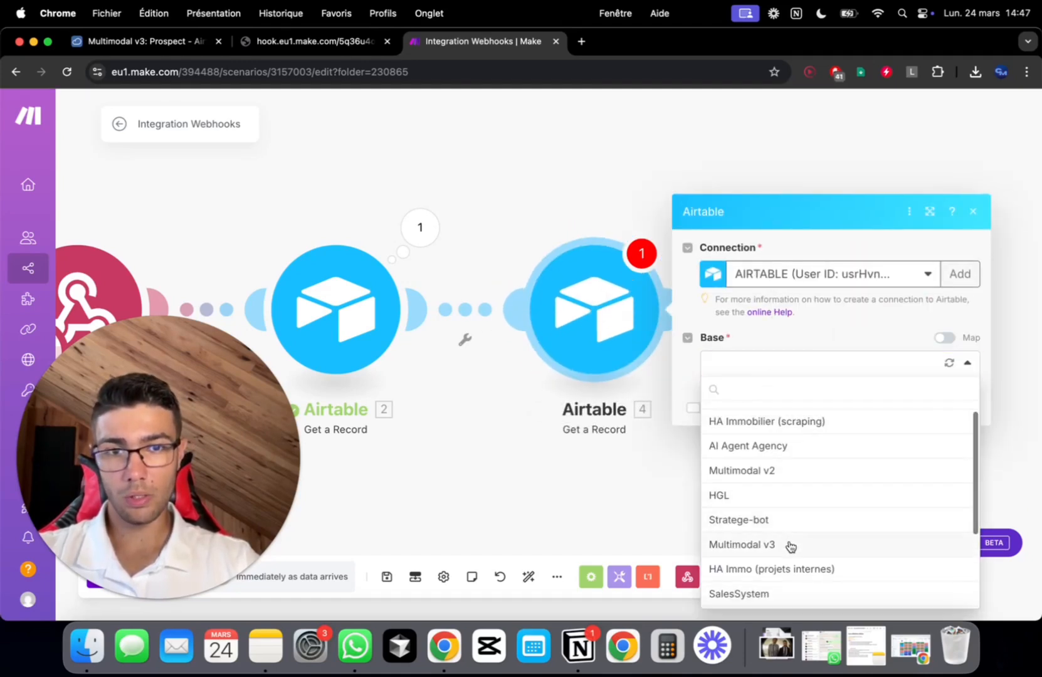
click(790, 544)
click(782, 392)
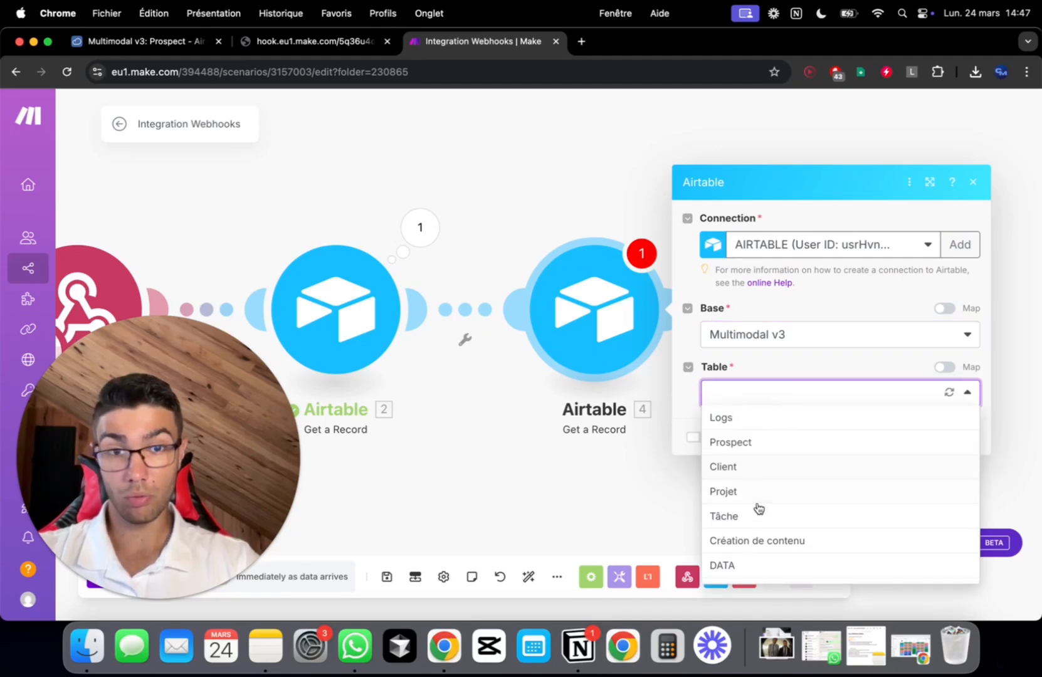
click(772, 449)
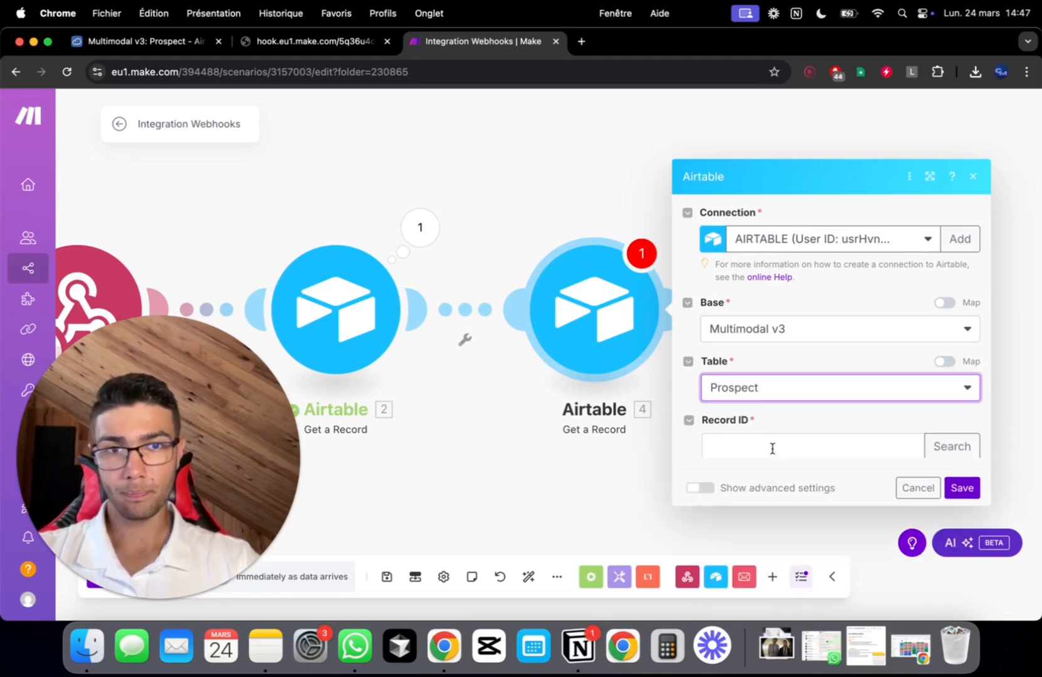
Map Record ID to the client's Informations[1] link and save the module
click(791, 422)
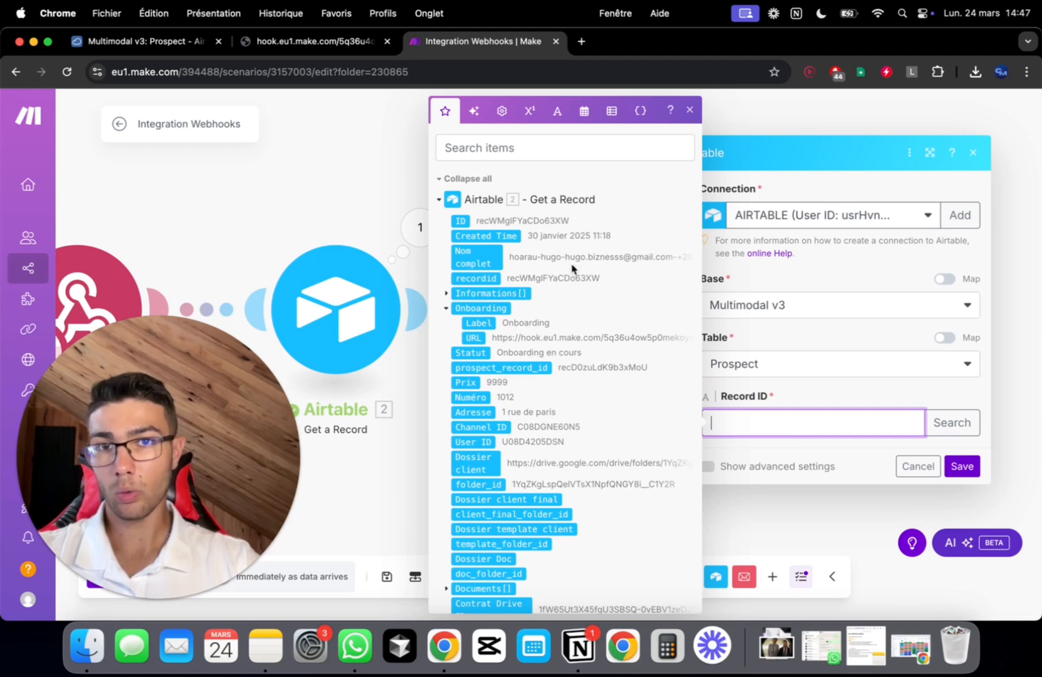
scroll(476, 271, down, 1)
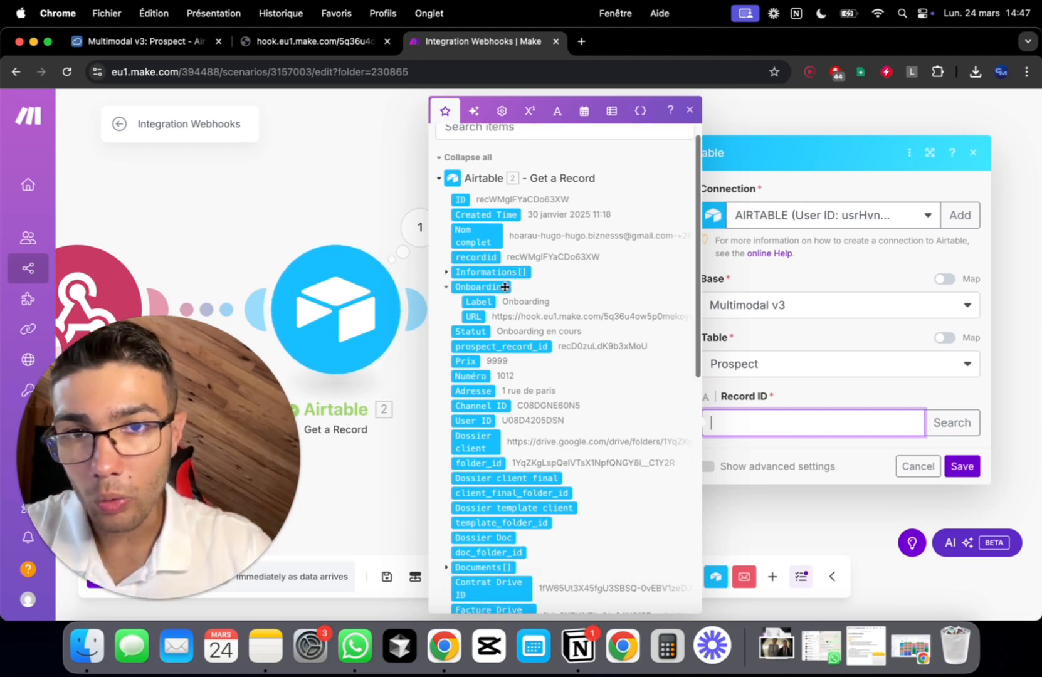
click(446, 274)
click(474, 287)
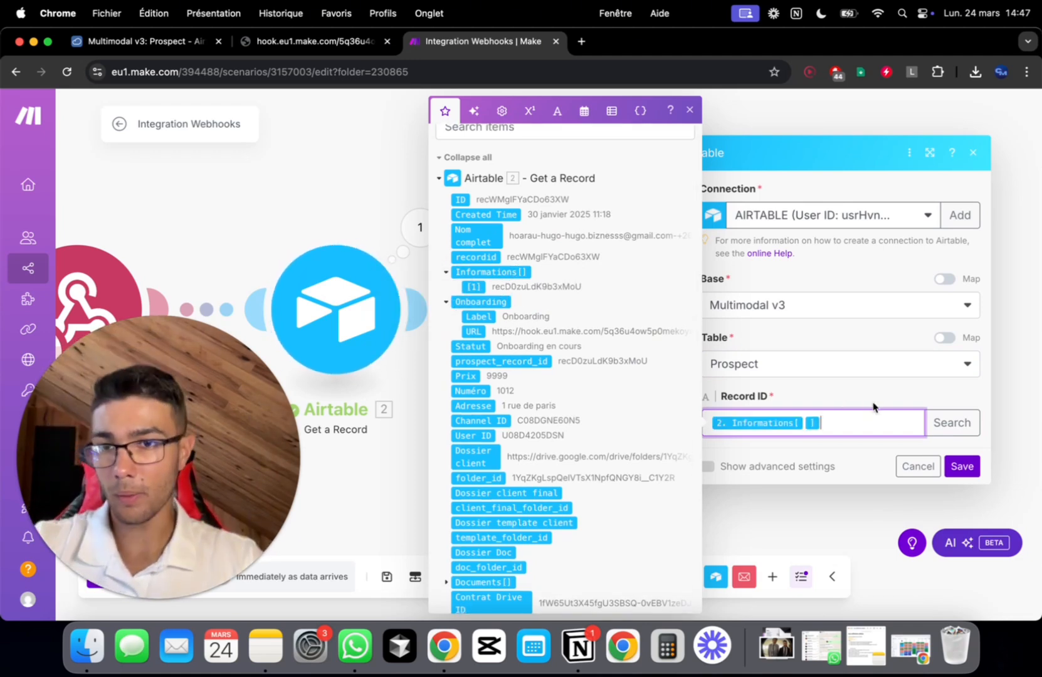
click(961, 466)
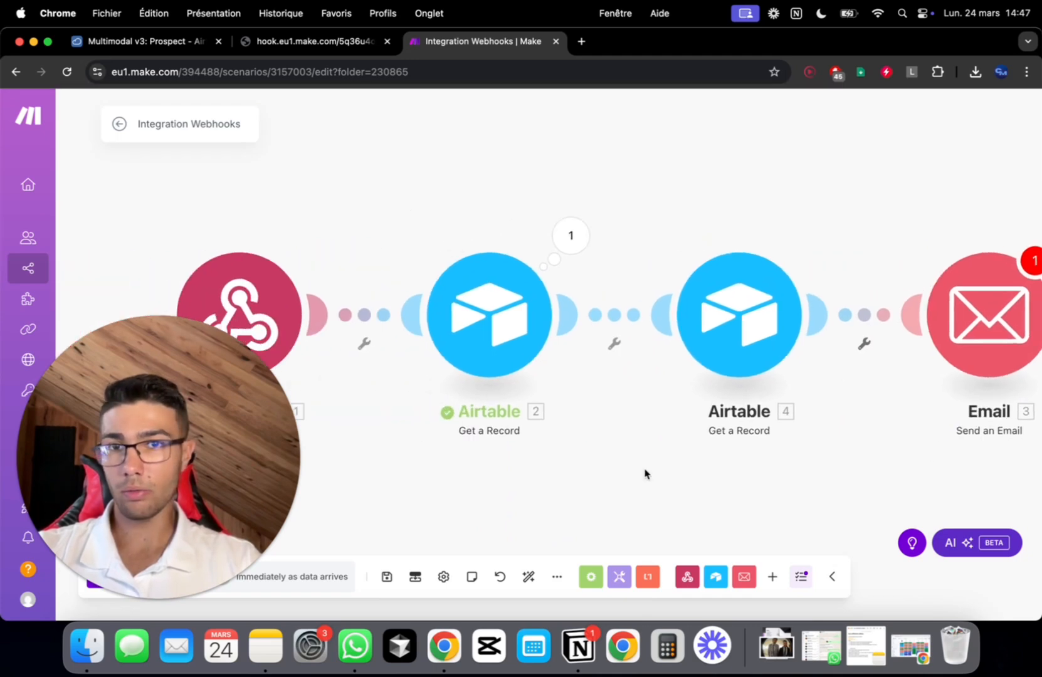
scroll(646, 475, right, 3)
scroll(646, 474, down, 2)
scroll(745, 337, up, 3)
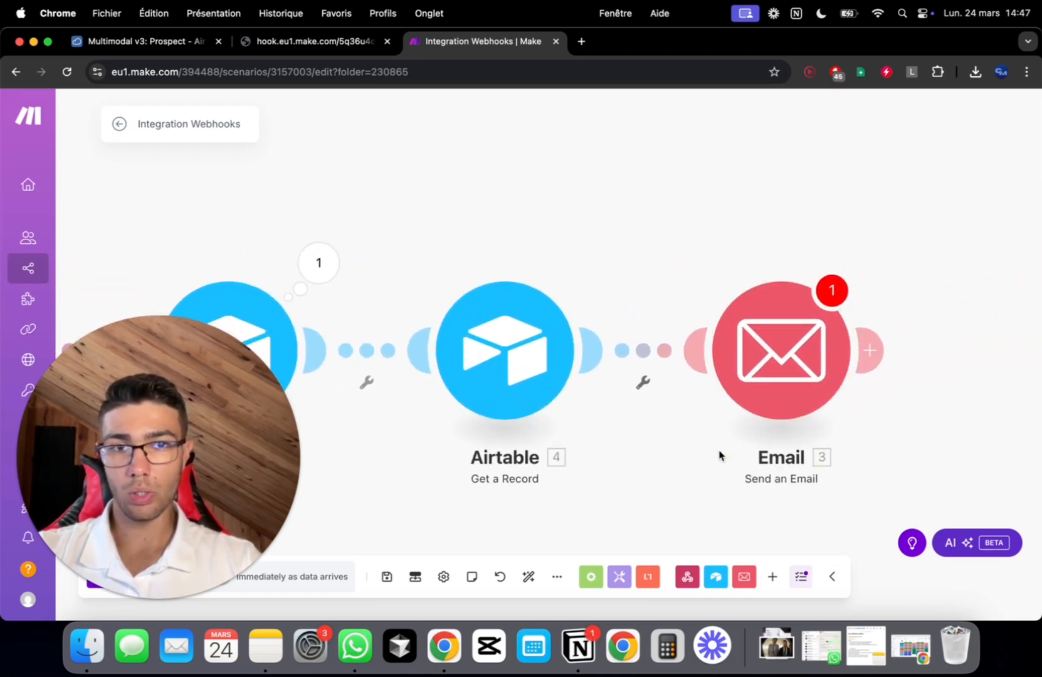
drag(720, 456, 590, 384)
Open the Email module settings and close them without changes
click(636, 292)
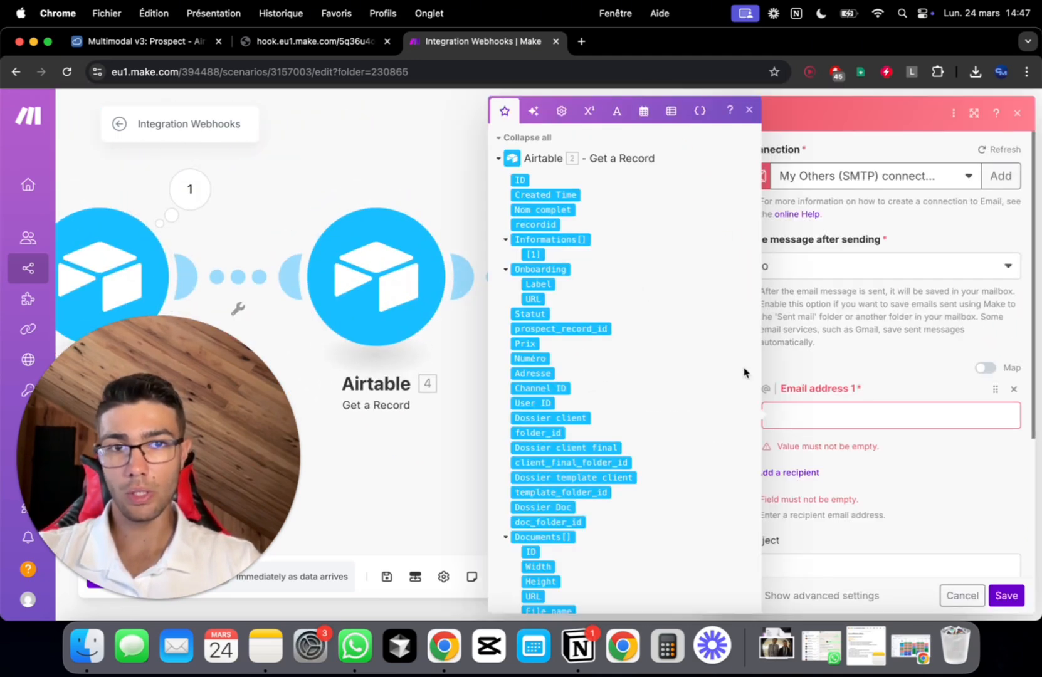
click(839, 420)
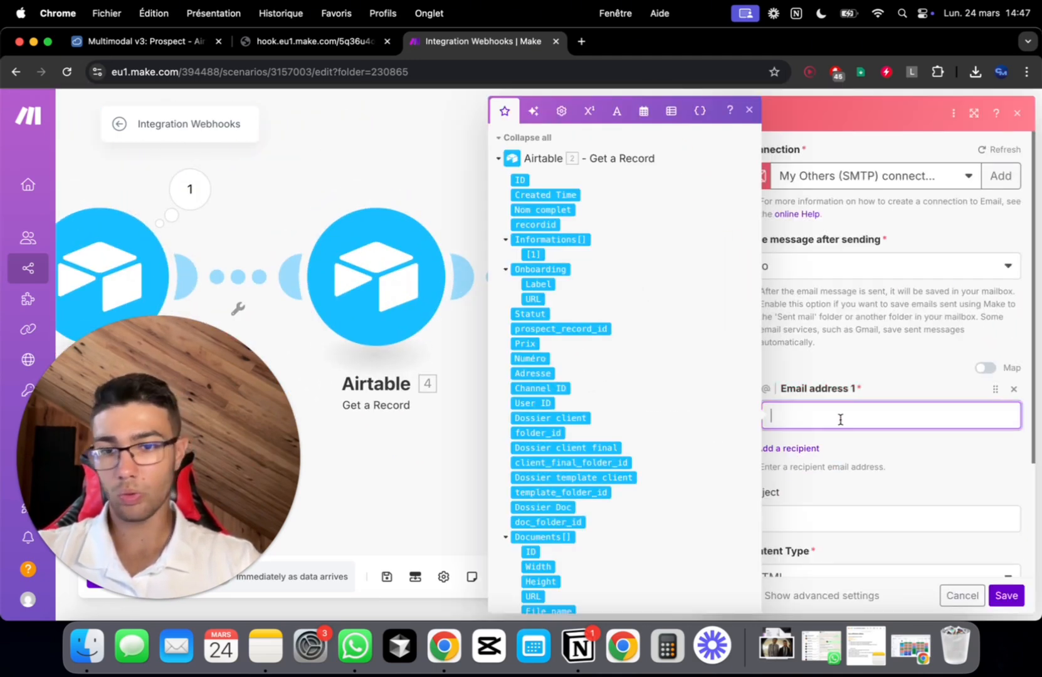
click(749, 115)
click(961, 595)
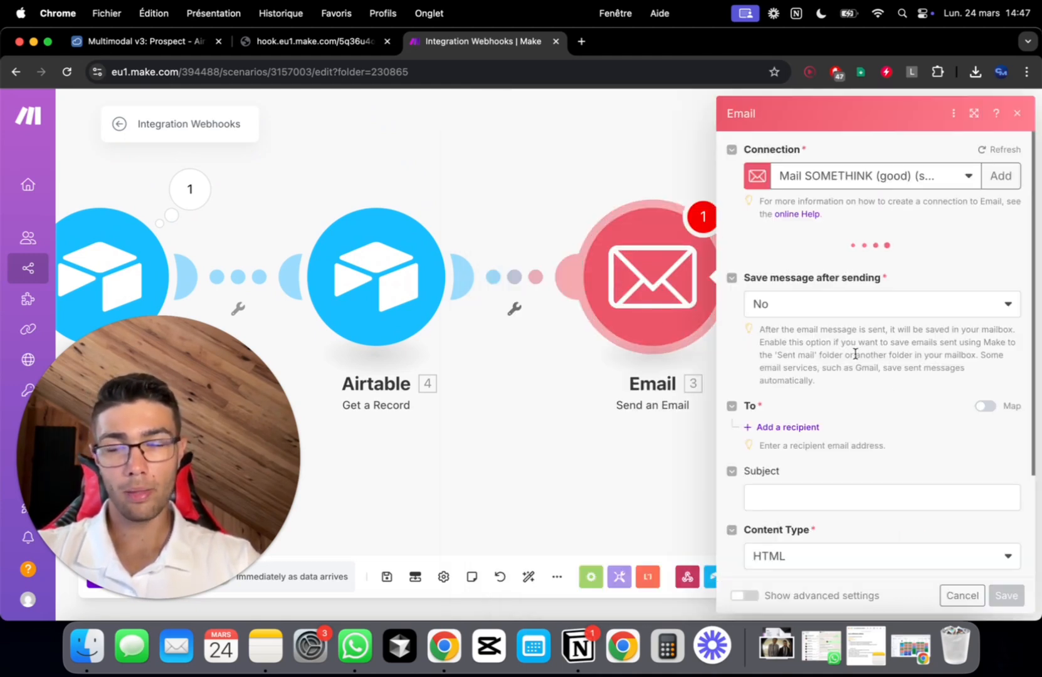
Switch the Email module's connection to the SMTP account
scroll(853, 355, down, 1)
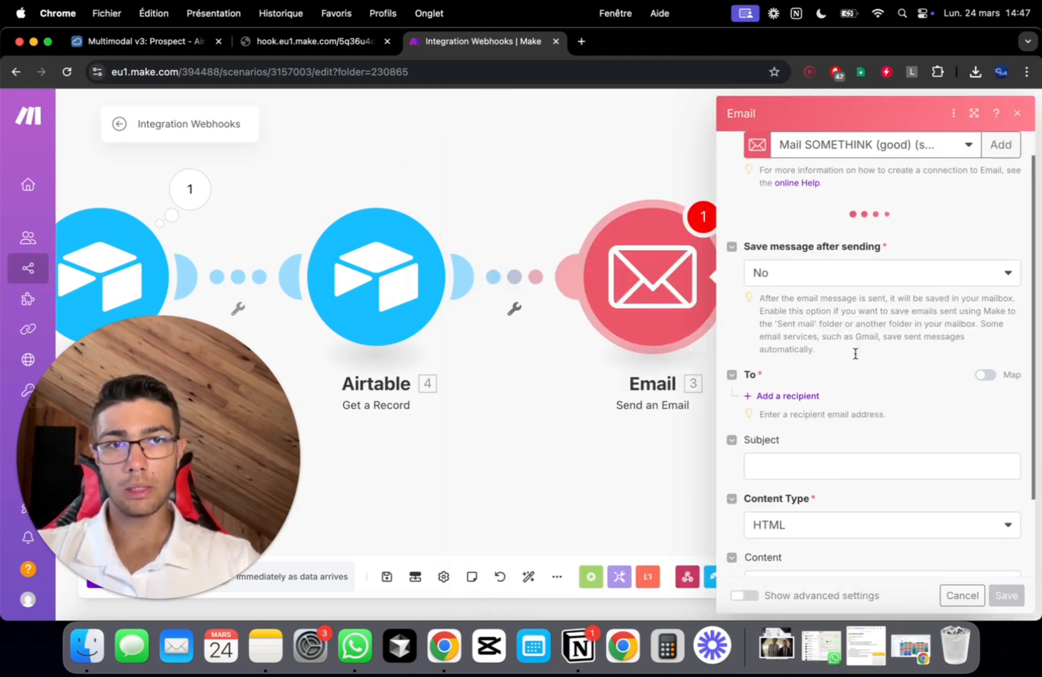
click(935, 145)
click(897, 290)
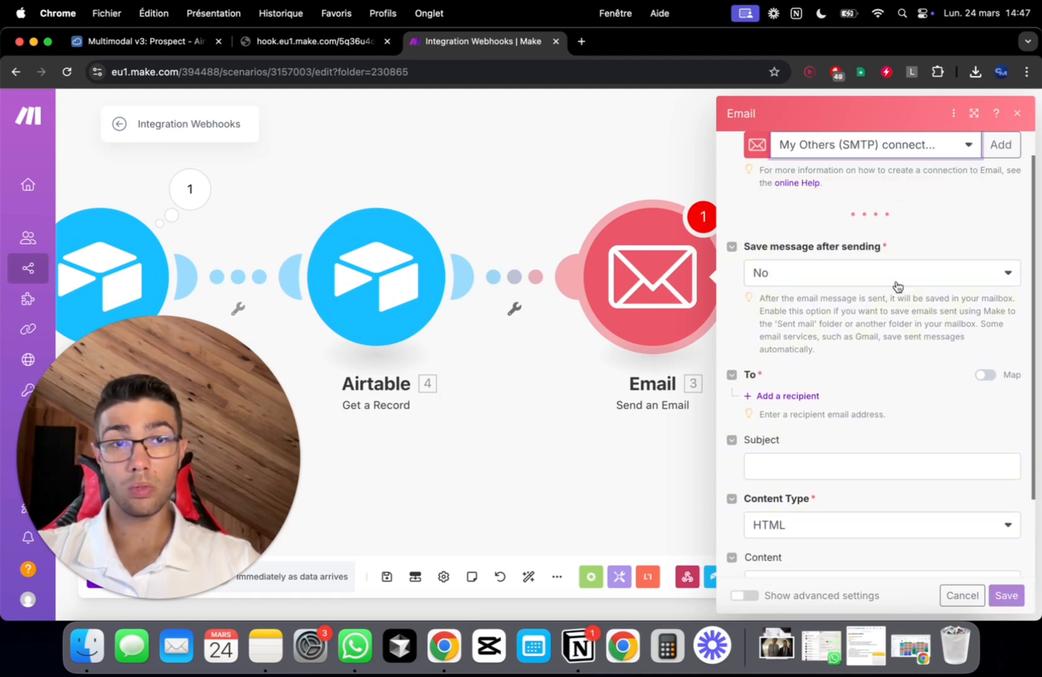
scroll(898, 286, down, 2)
Add a recipient mapped to the prospect's Email field from Airtable
click(805, 305)
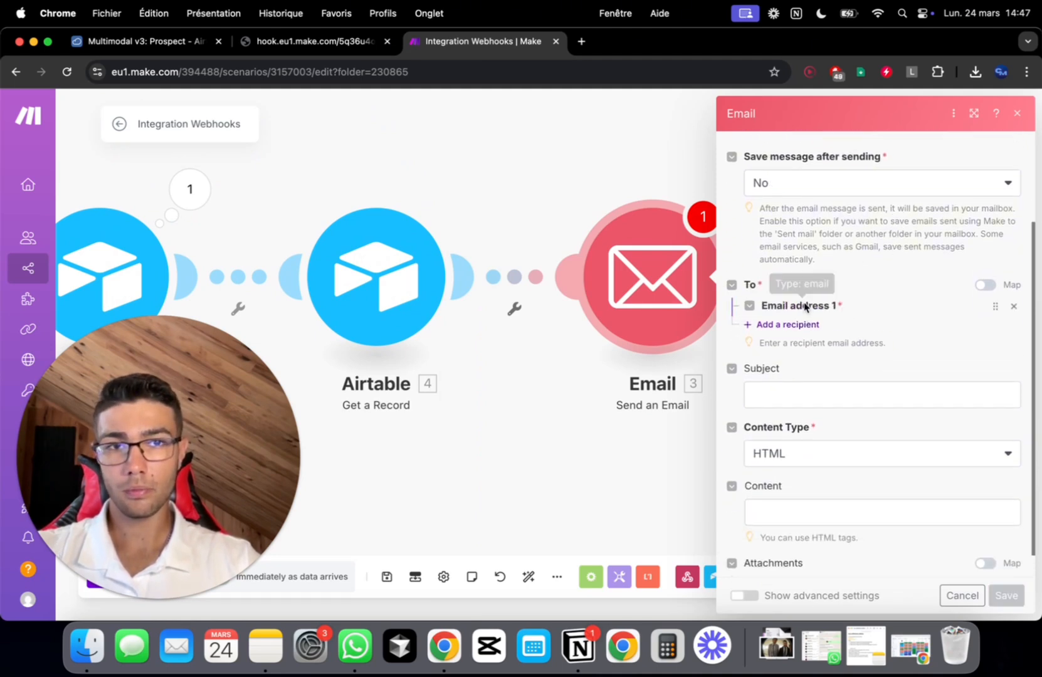
scroll(805, 304, down, 1)
click(838, 283)
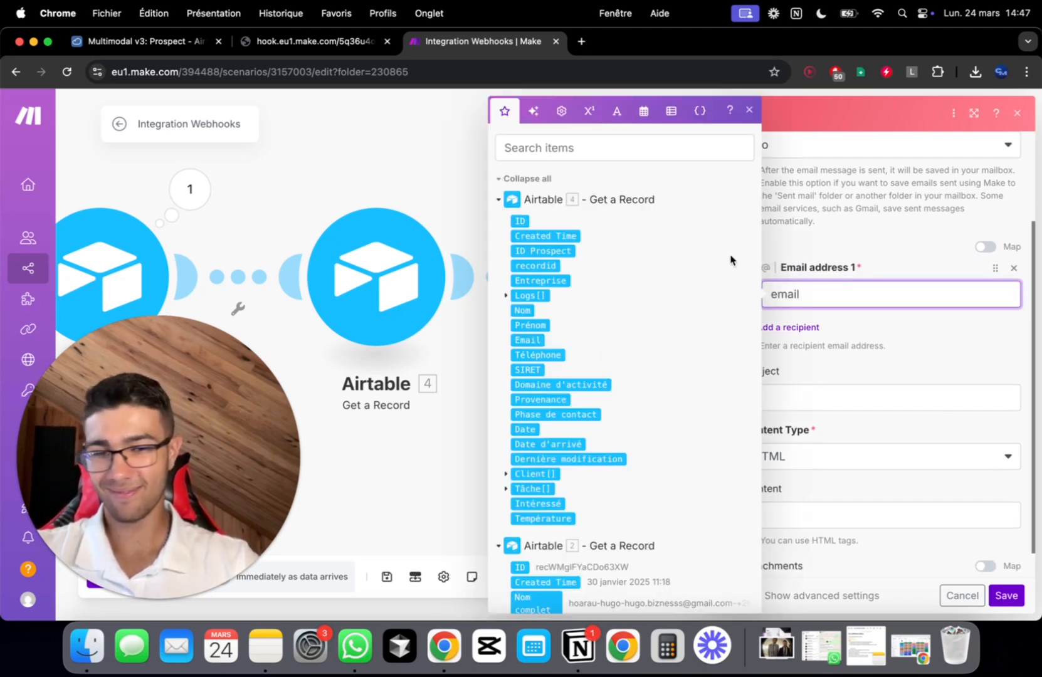
key(super+a)
key(BackSpace)
click(682, 147)
text(ema)
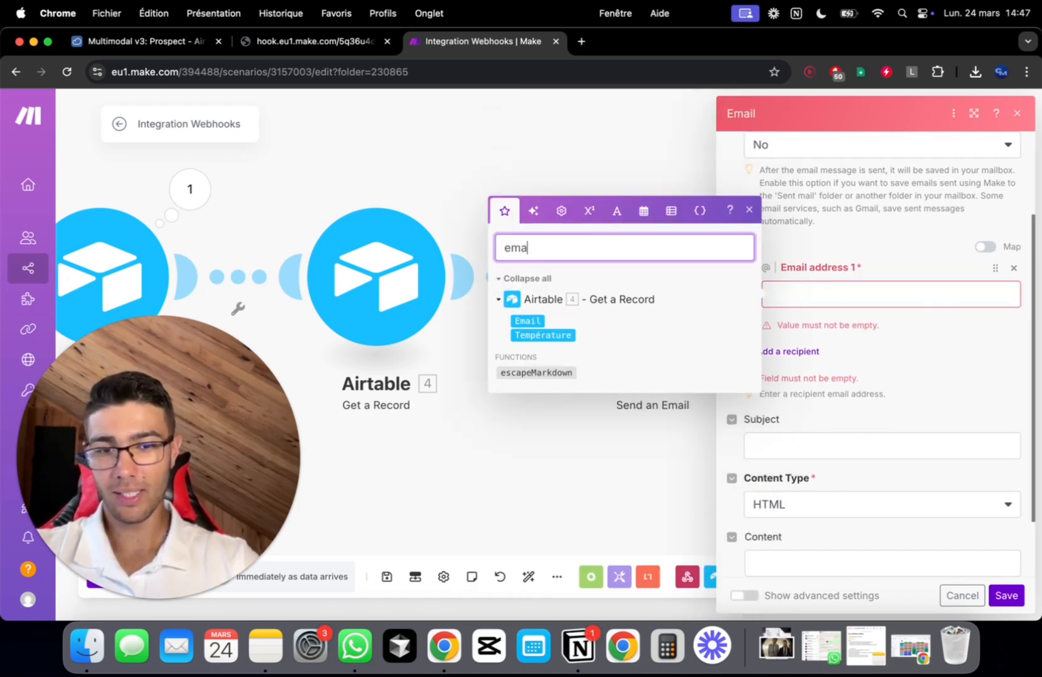
text(il)
click(529, 342)
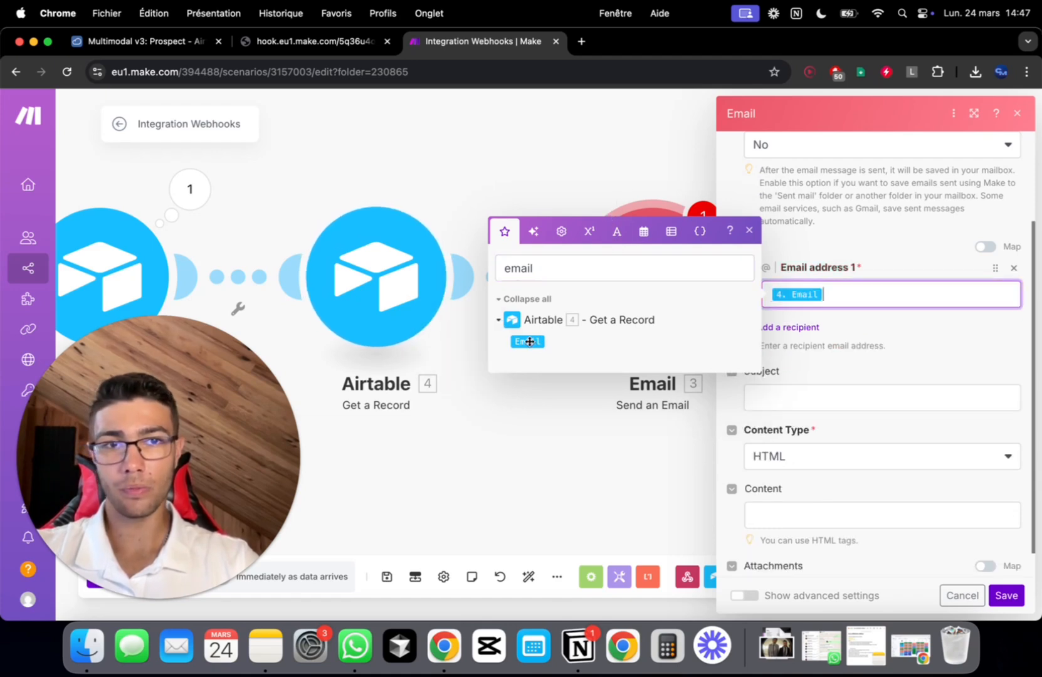
click(959, 354)
Remove the extra space after 'Hey' in the email subject
scroll(960, 351, down, 1)
click(859, 370)
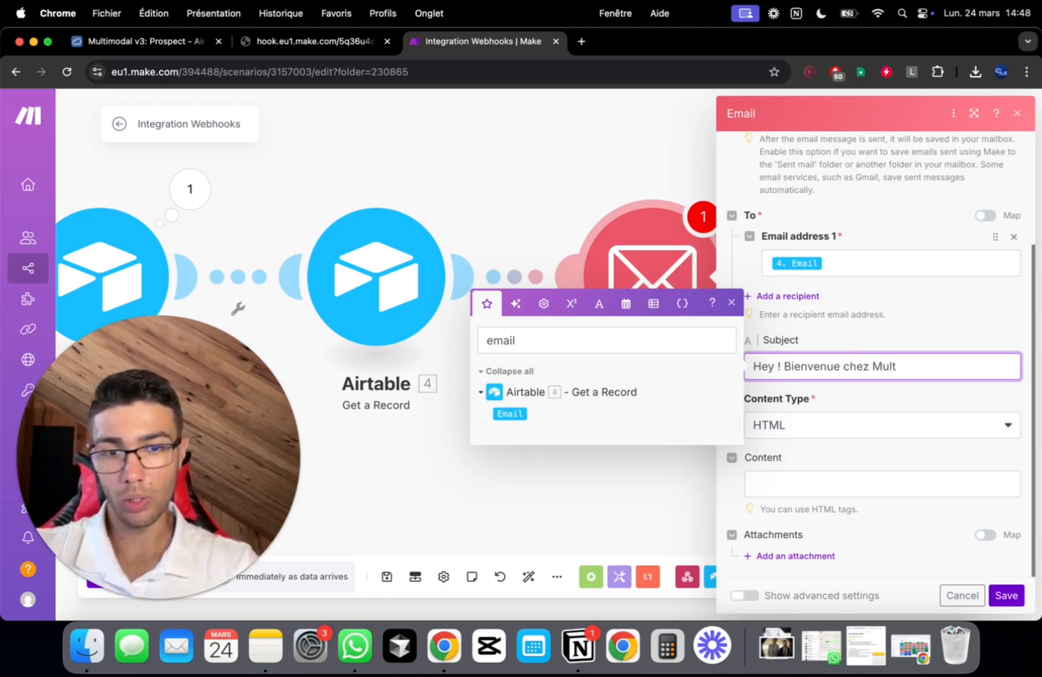
click(775, 370)
key(BackSpace)
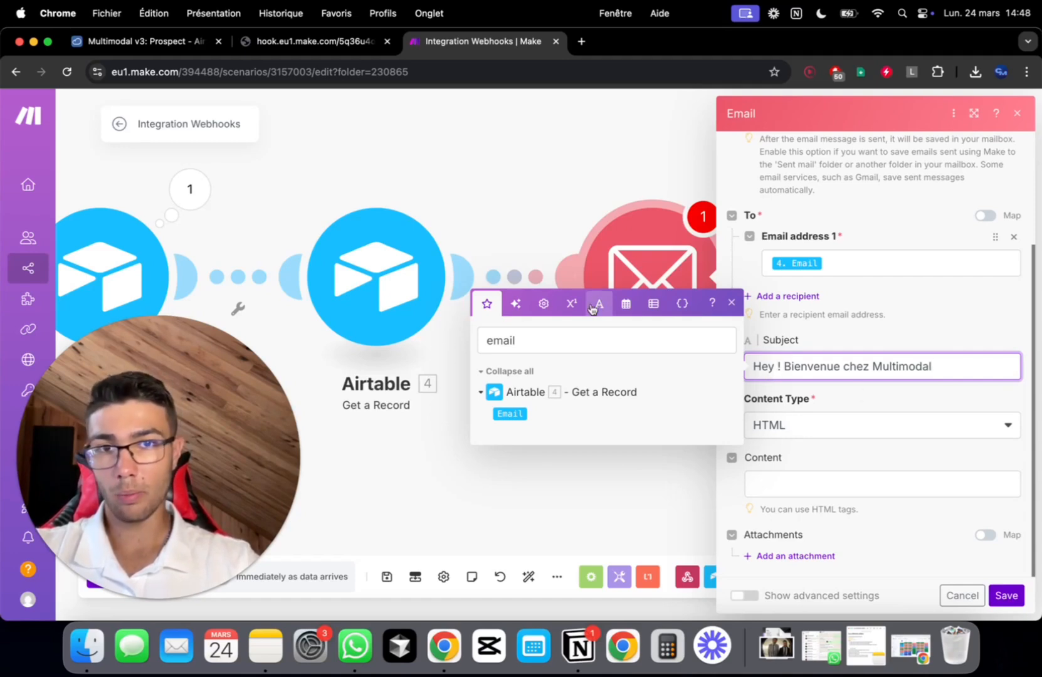
Insert the prospect's Prénom after 'Hey' to read 'Hey [Prénom] ! Bienvenue chez Multimodal'
click(560, 328)
text(préno)
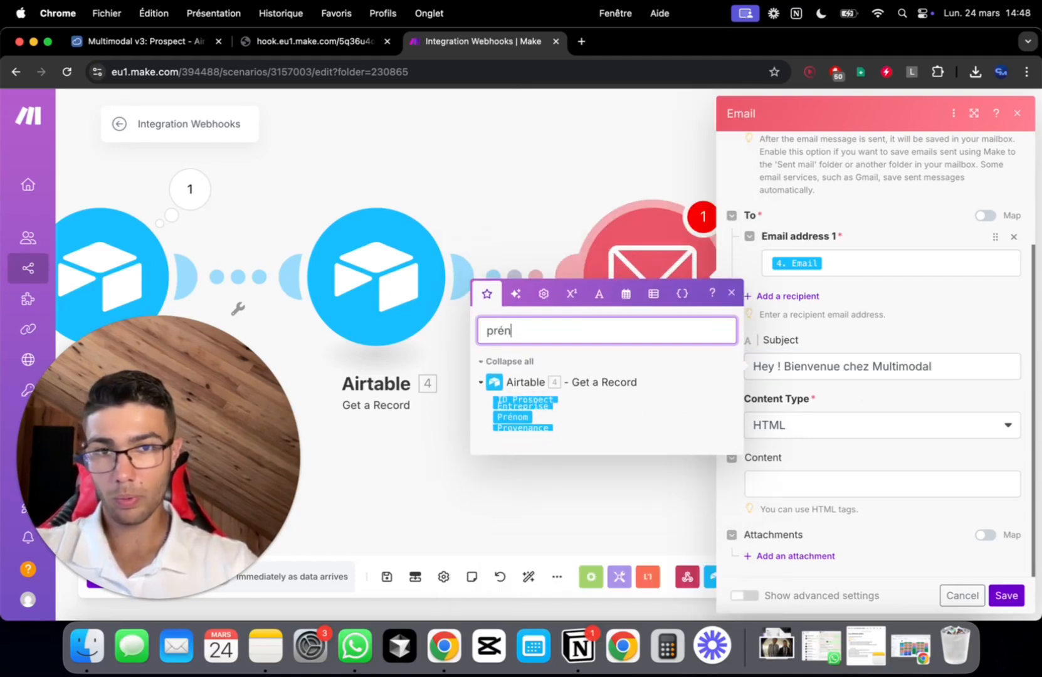
click(512, 414)
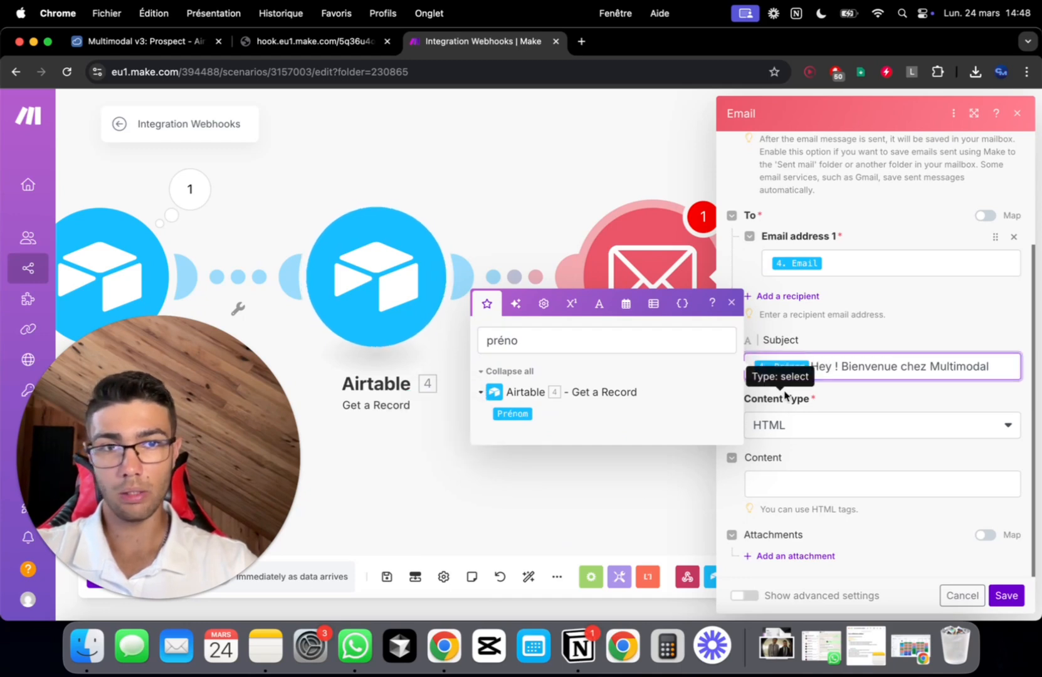
key(BackSpace)
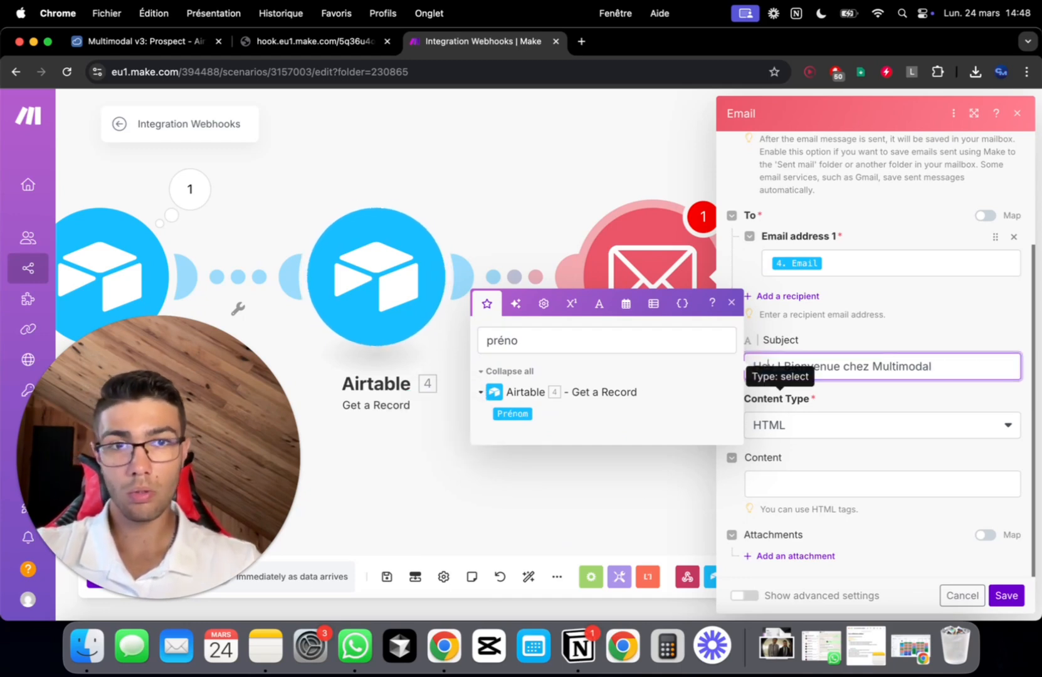
click(776, 367)
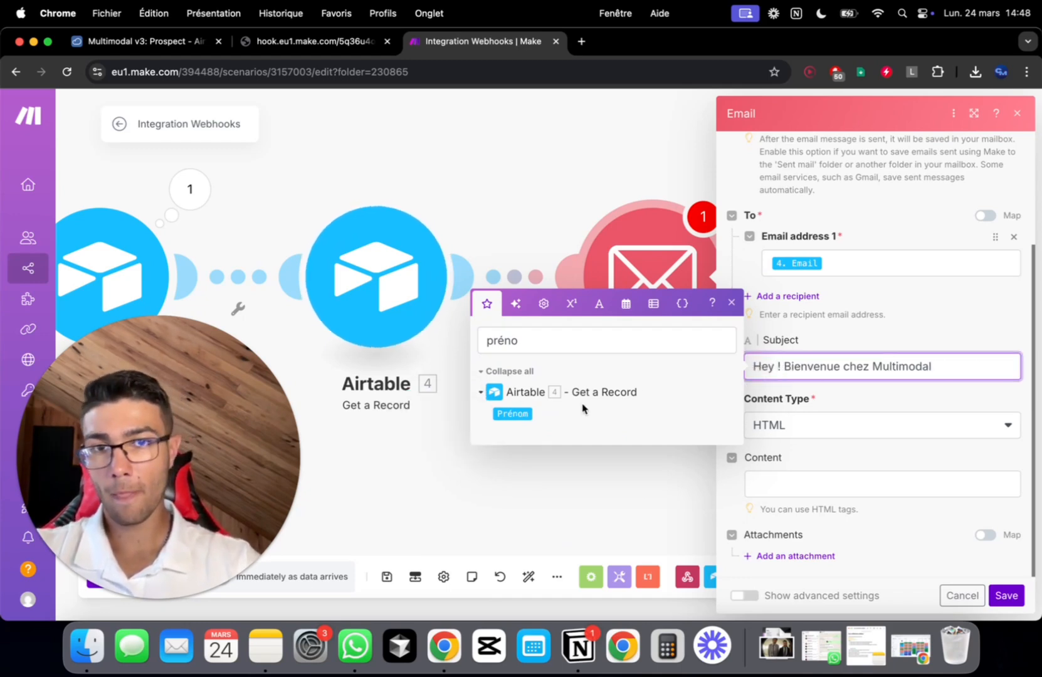
click(512, 413)
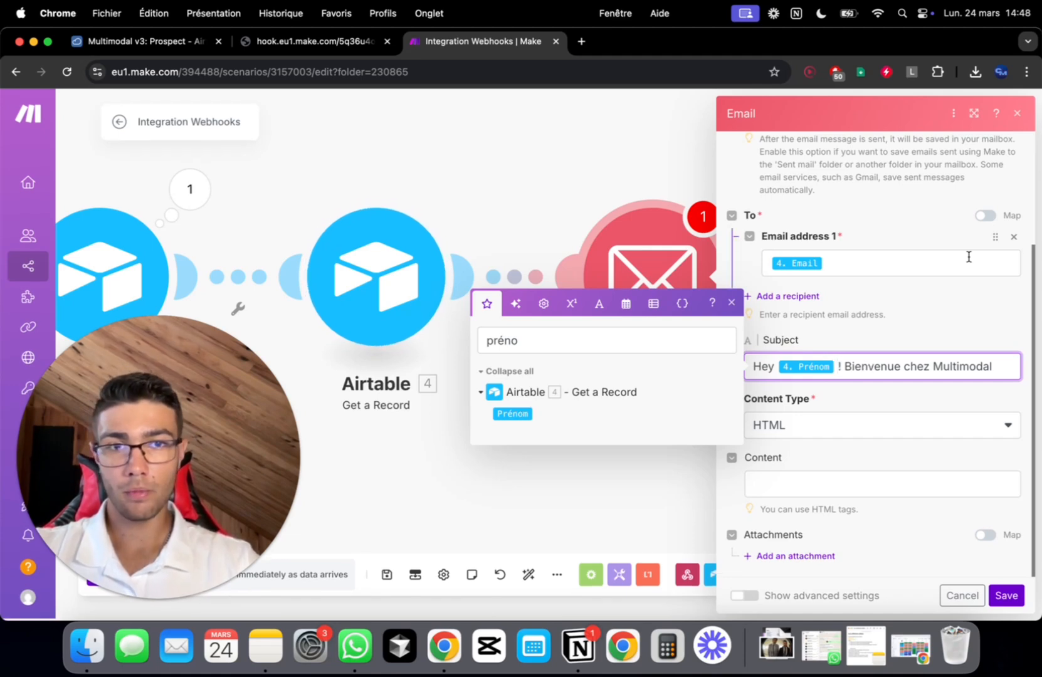
click(871, 480)
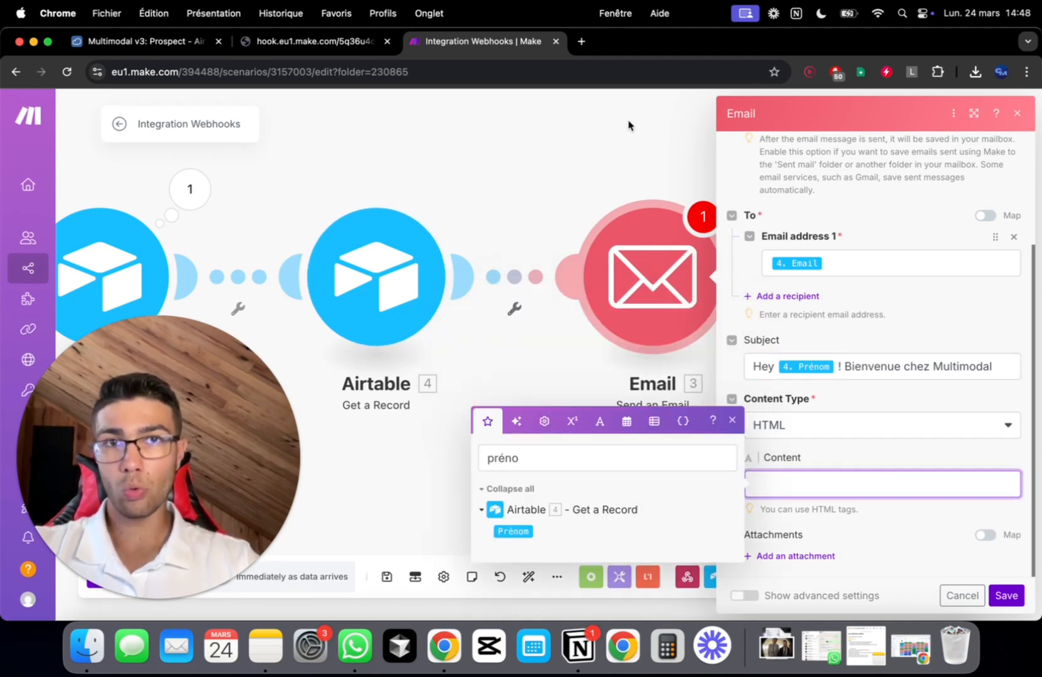
Ask ChatGPT in a new tab for a black-and-white HTML thank-you email with a blue Slack button
click(581, 41)
text(chat)
key(Return)
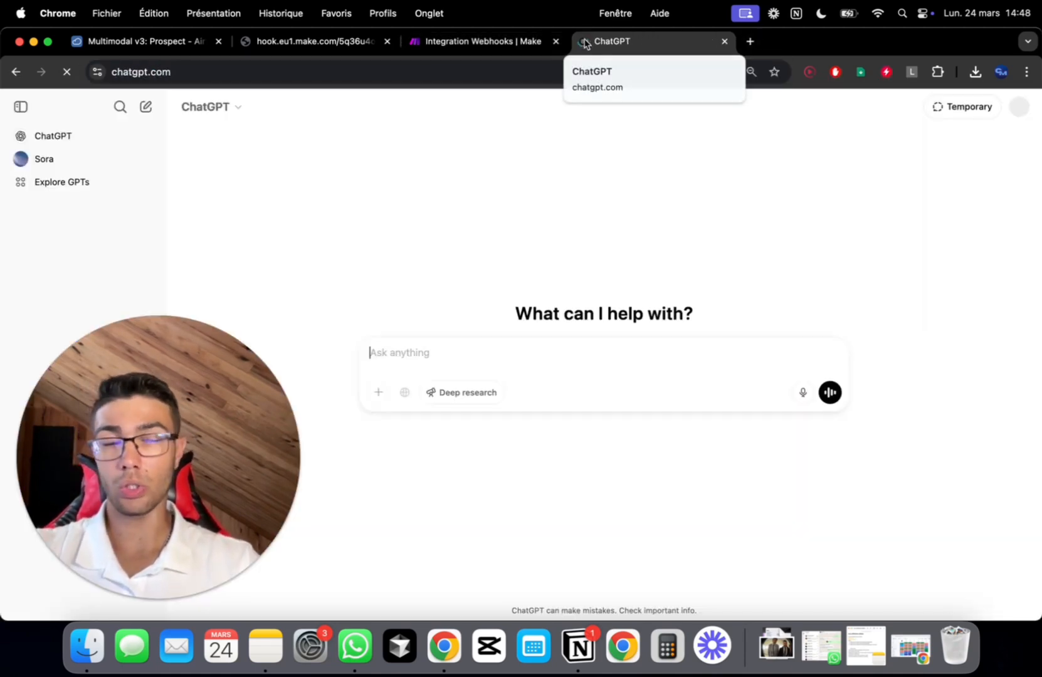
text(génè)
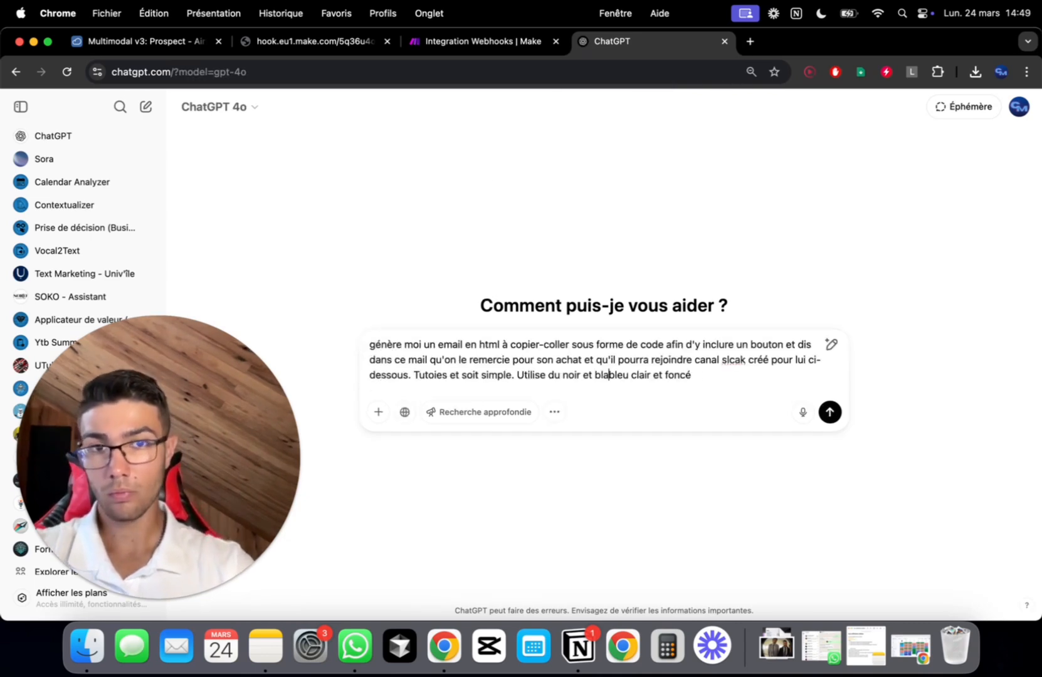
text(nc avec un)
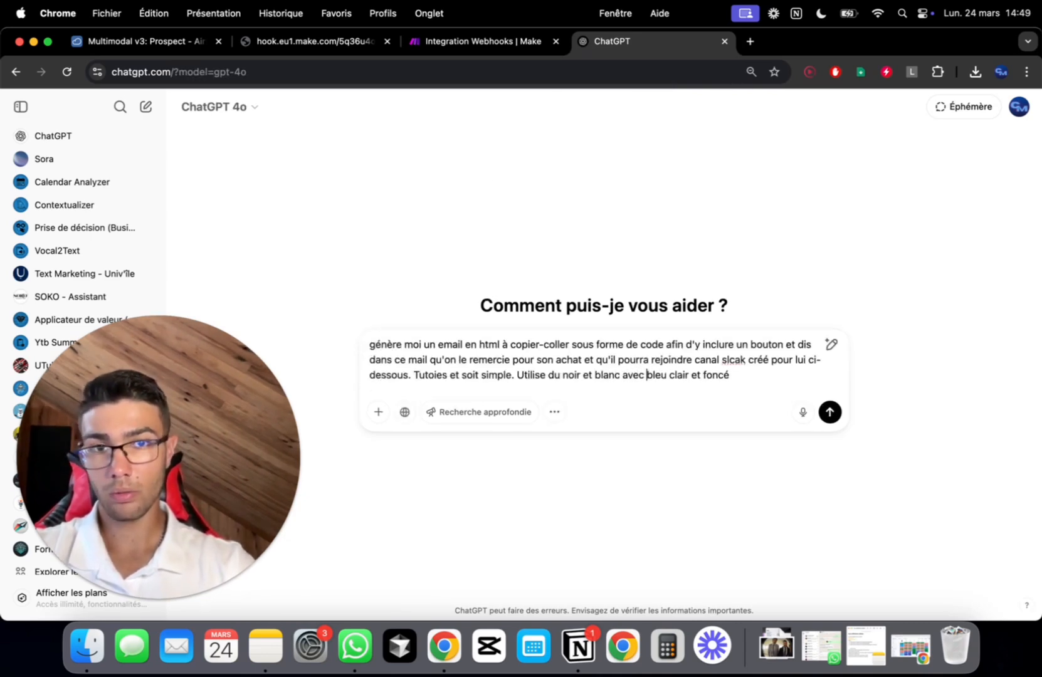
key(shift+alt+Right)
key(shift+alt+Right)
key(shift+alt+Right)
key(shift+alt+Right)
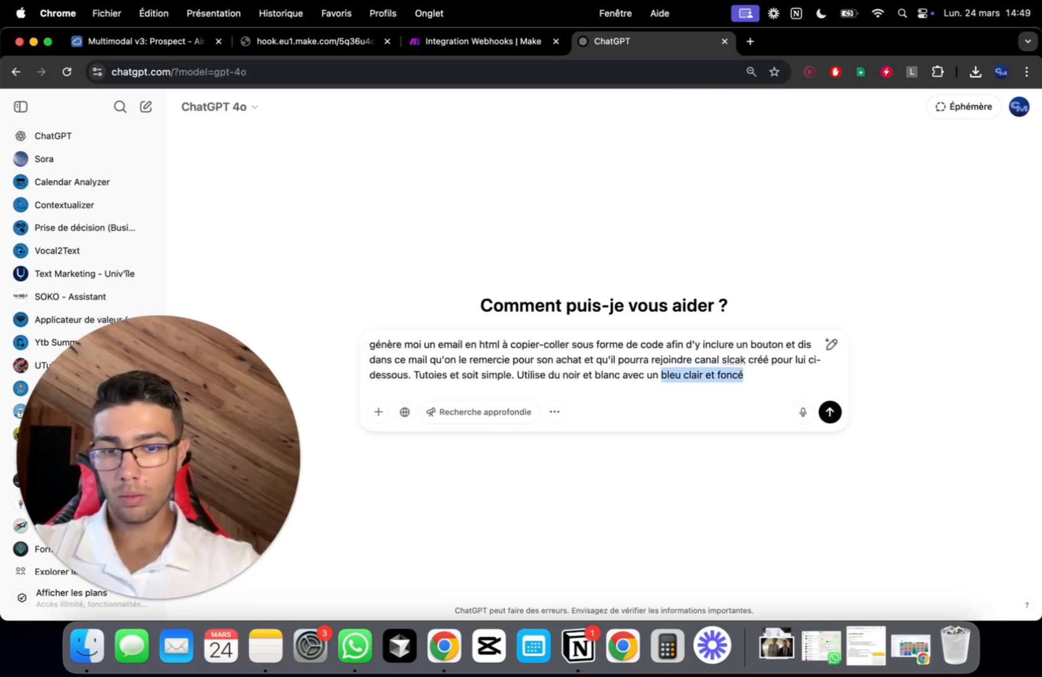
text(bouton b)
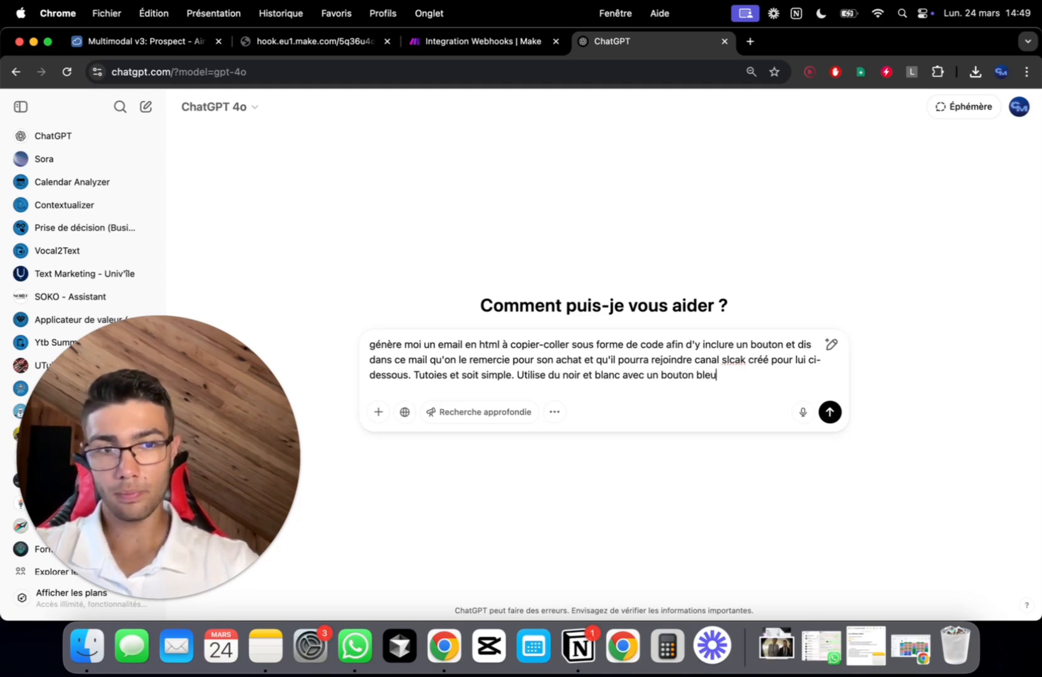
key(Return)
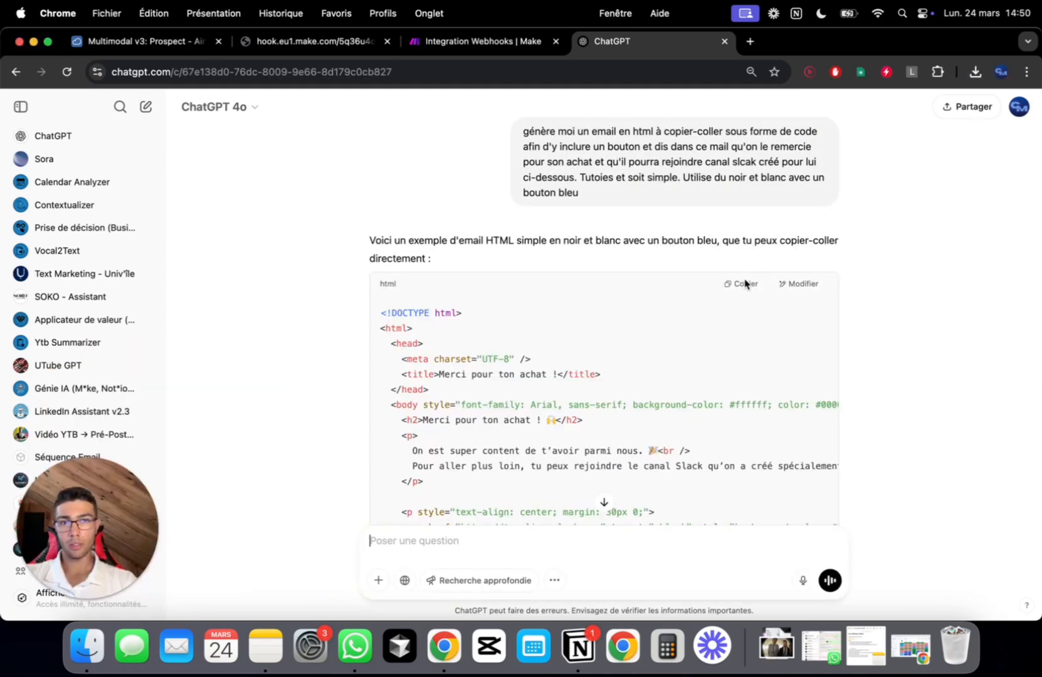
Paste the generated HTML into the Email Content field and save the module
click(476, 41)
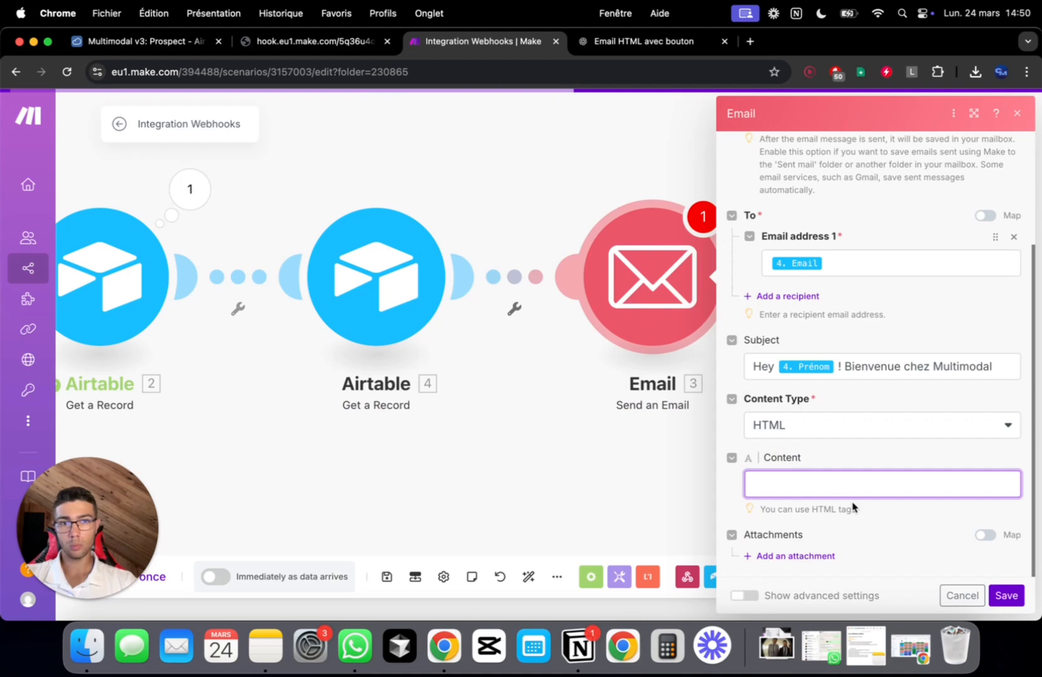
key(super+v)
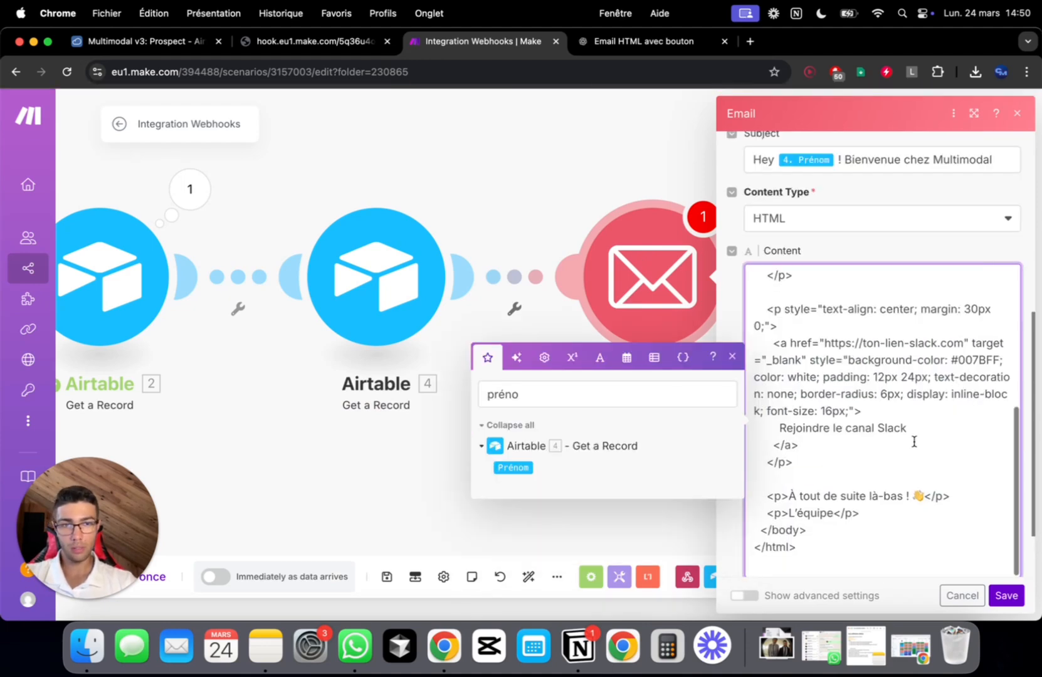
scroll(890, 427, up, 5)
scroll(865, 413, down, 3)
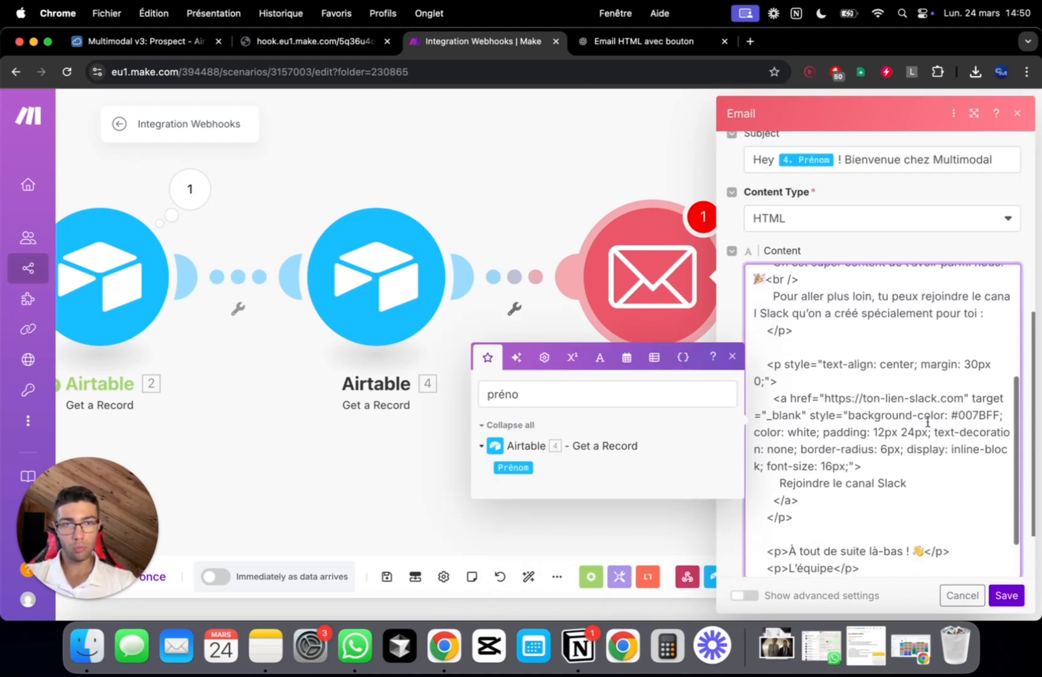
scroll(851, 406, down, 2)
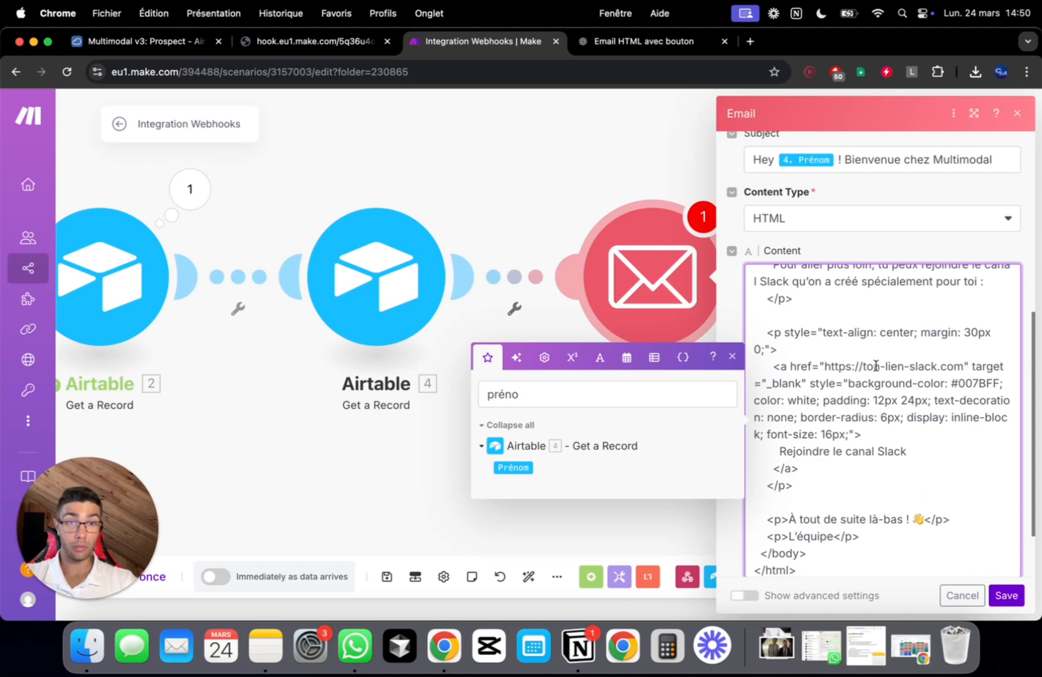
scroll(932, 441, down, 1)
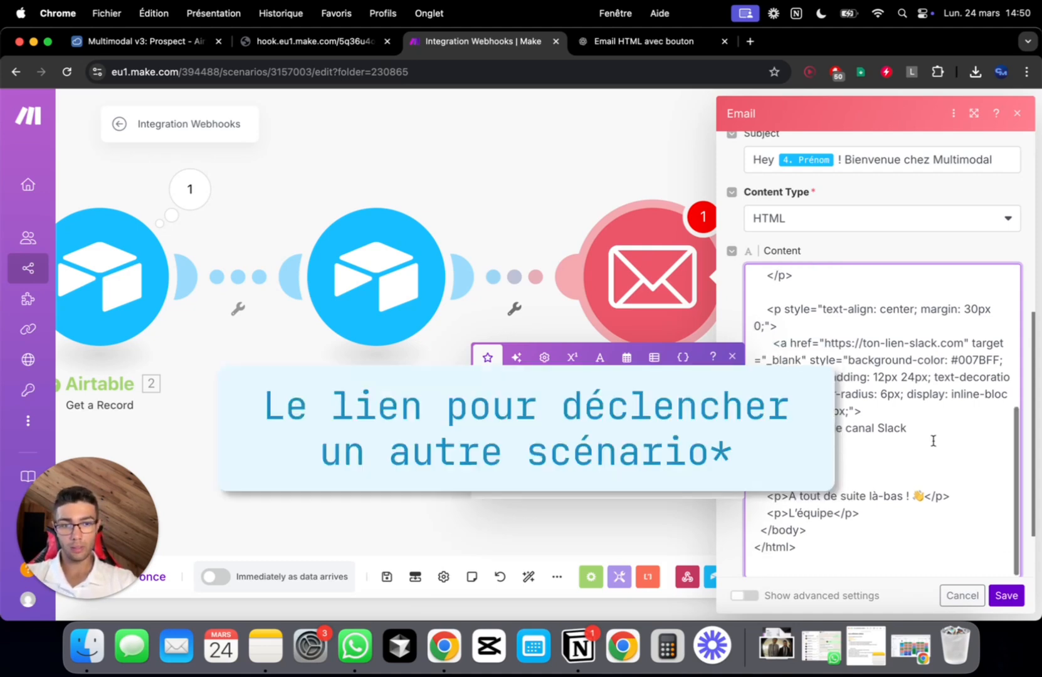
click(1006, 595)
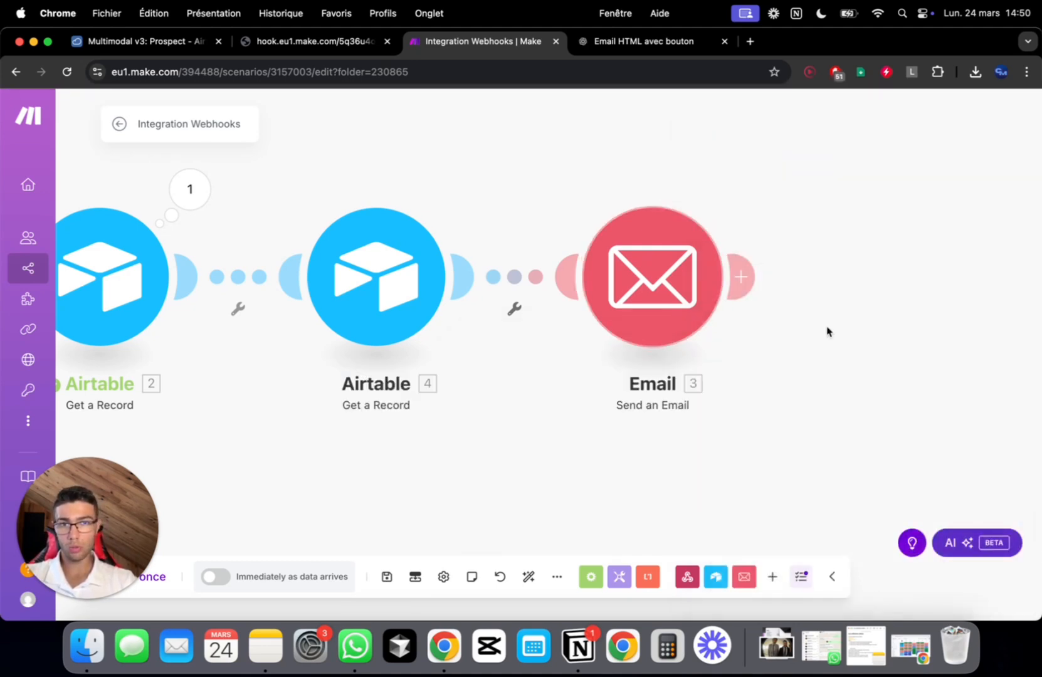
Save the whole scenario with Cmd+S
scroll(815, 320, down, 5)
scroll(785, 299, up, 5)
scroll(786, 299, down, 3)
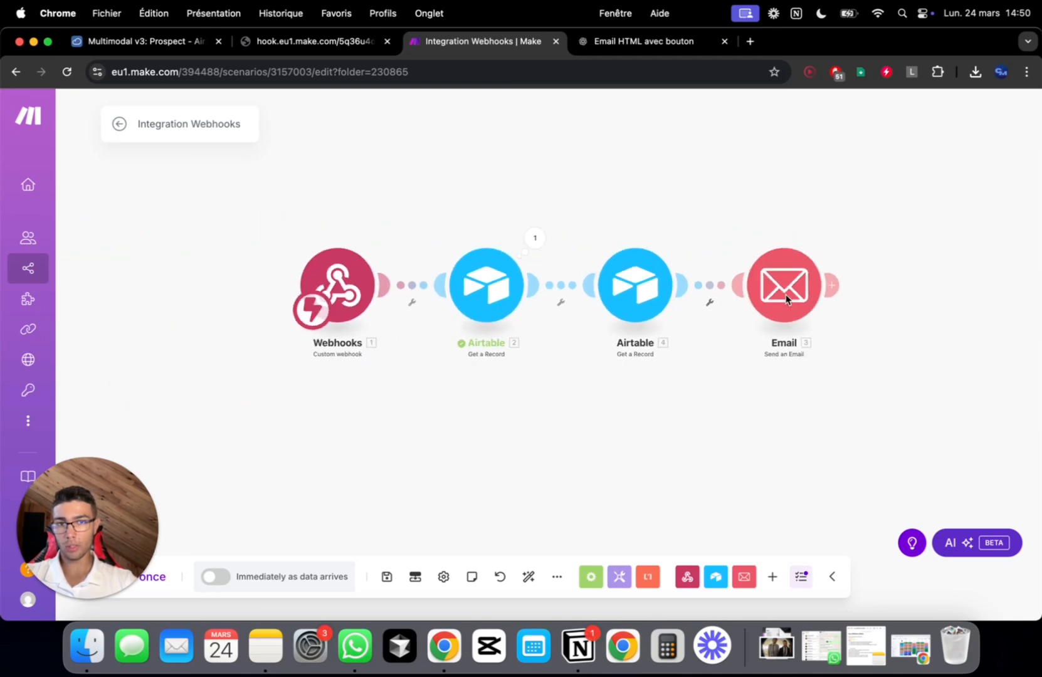
scroll(785, 299, up, 1)
key(super+s)
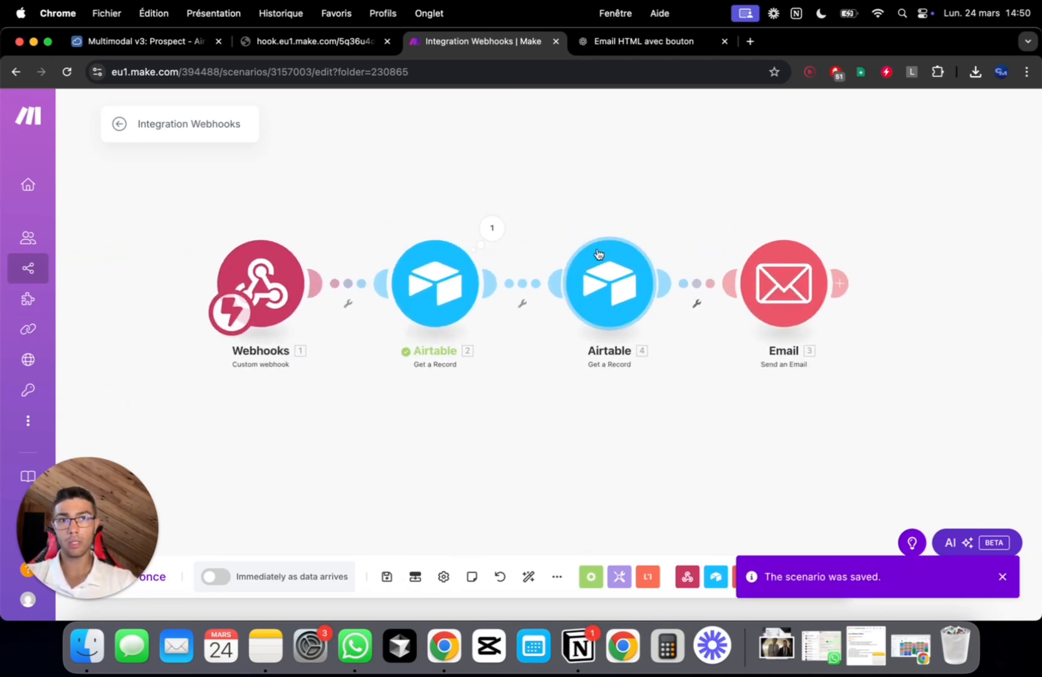
click(750, 41)
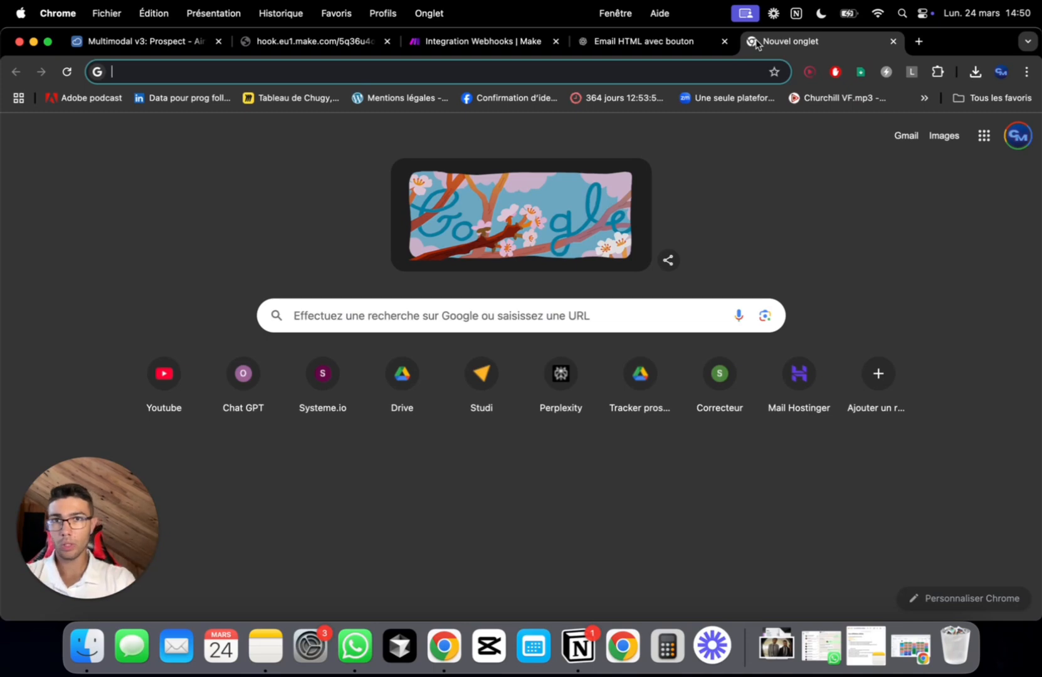
On slack.com, sign in with Google and start Créer un espace de travail
text(slack.com)
key(Return)
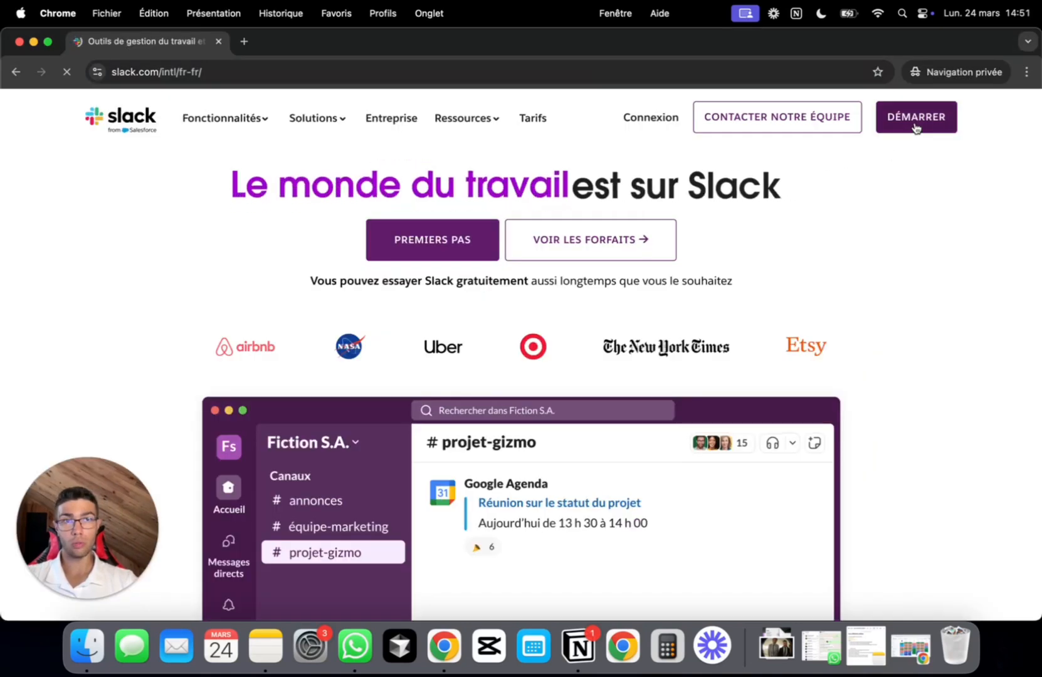
click(915, 117)
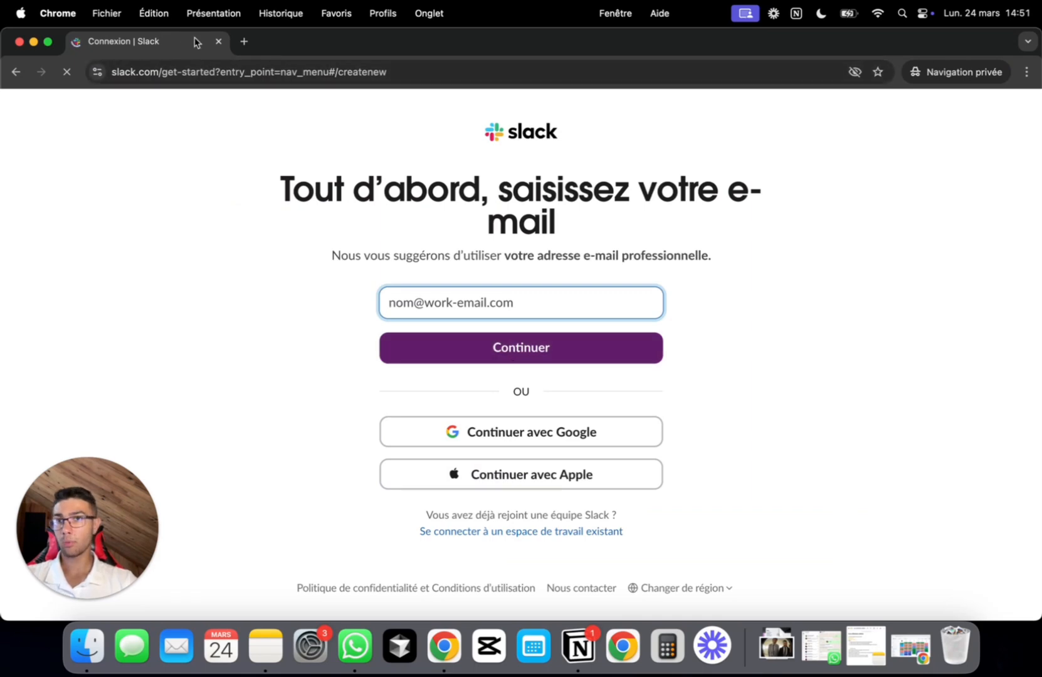
click(218, 41)
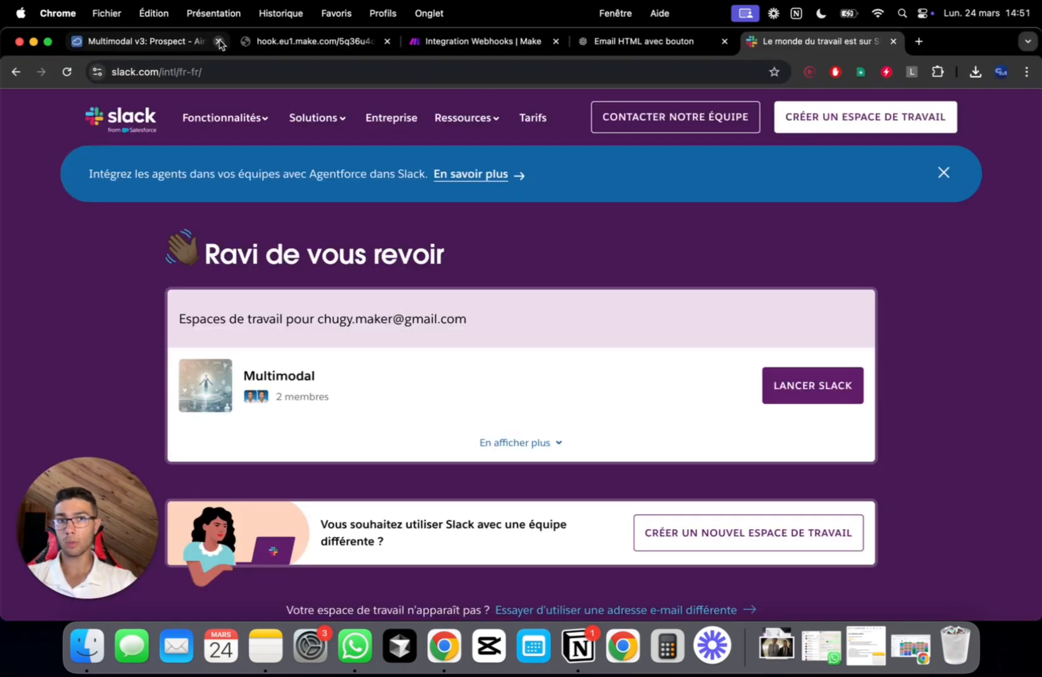
click(854, 114)
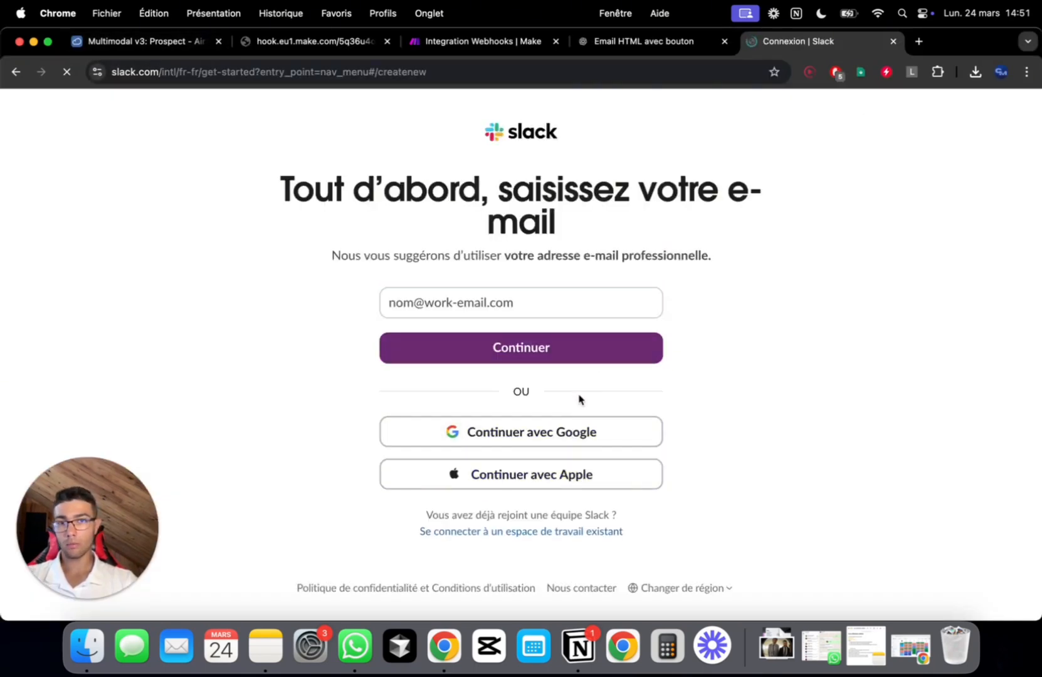
click(546, 434)
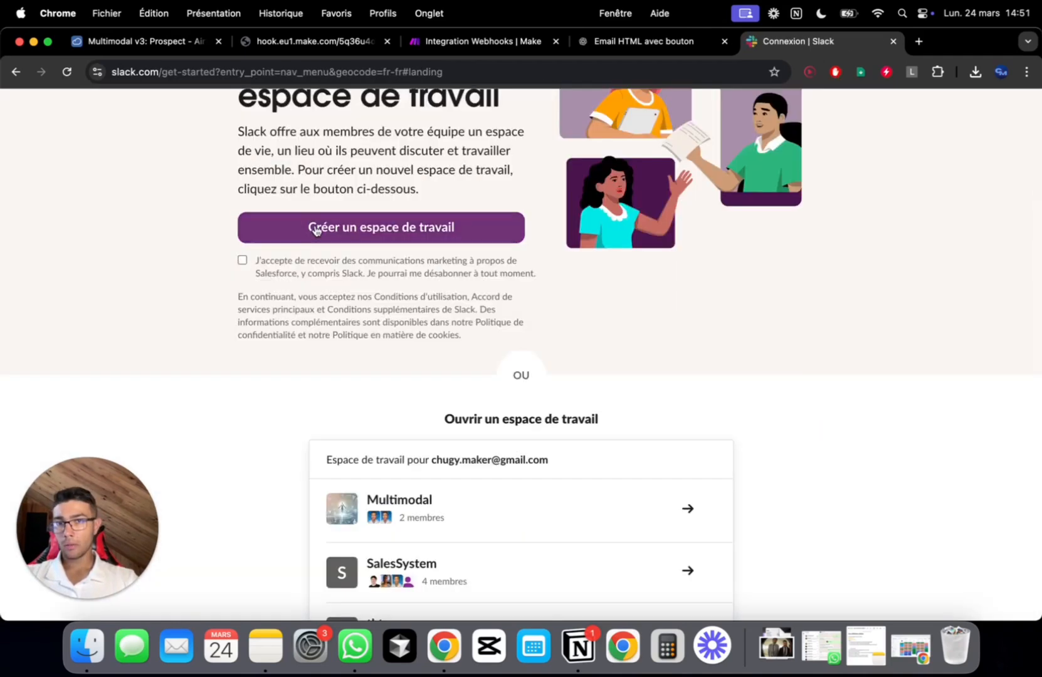
click(315, 229)
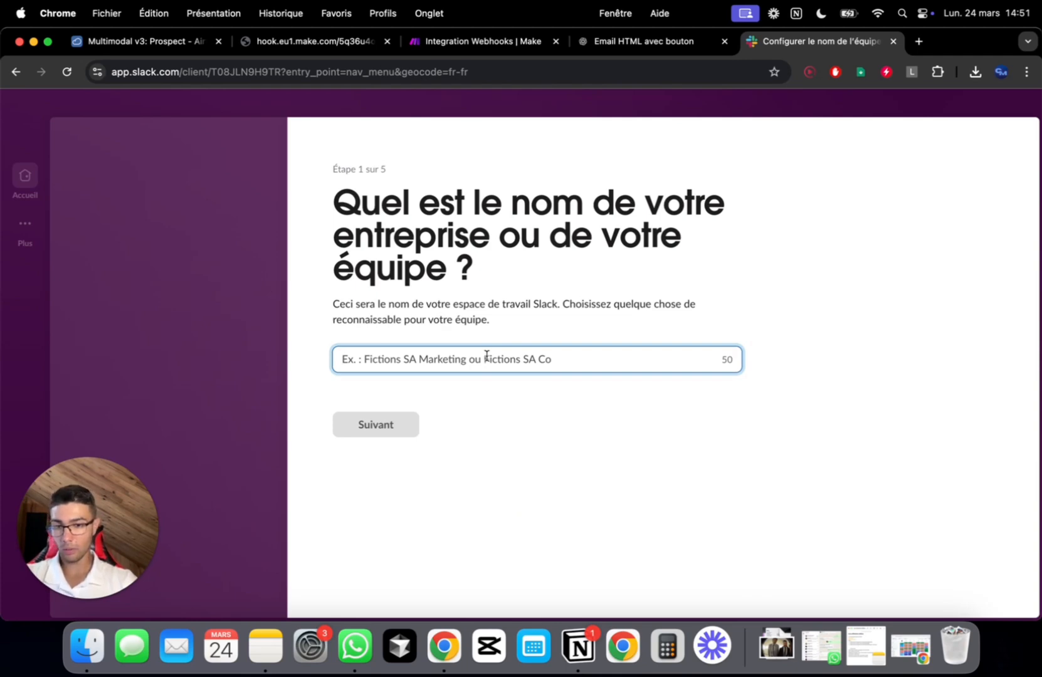
Name the workspace 'Re-structuration Agence YouTube' and confirm the display name
text(Re-st)
key(BackSpace)
text(-structu)
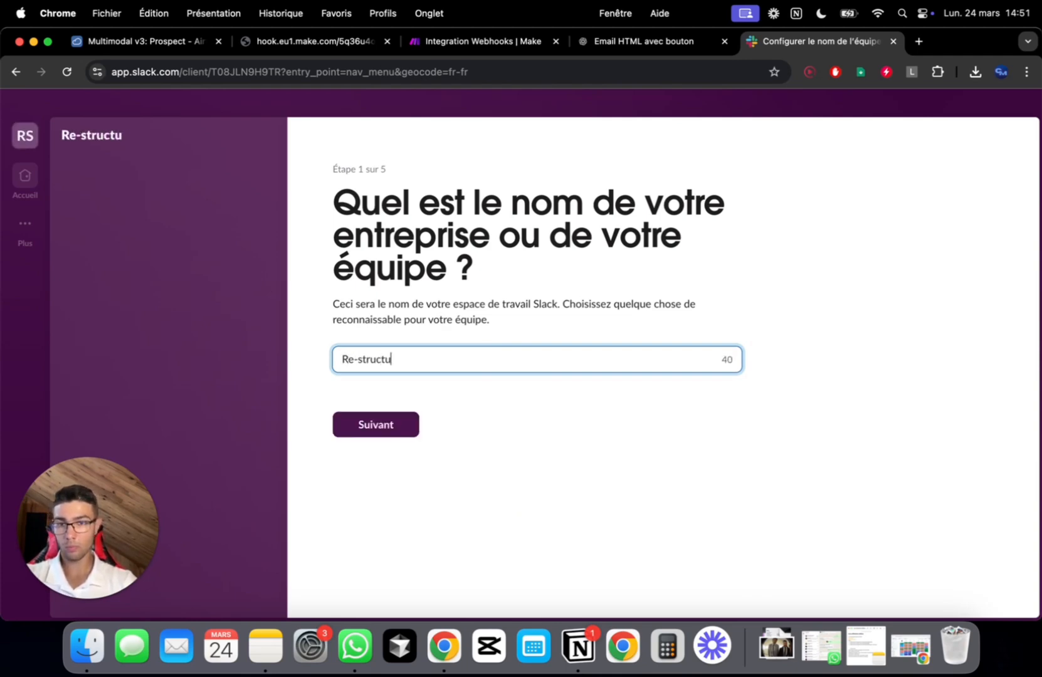
text(ration Agence YouTube)
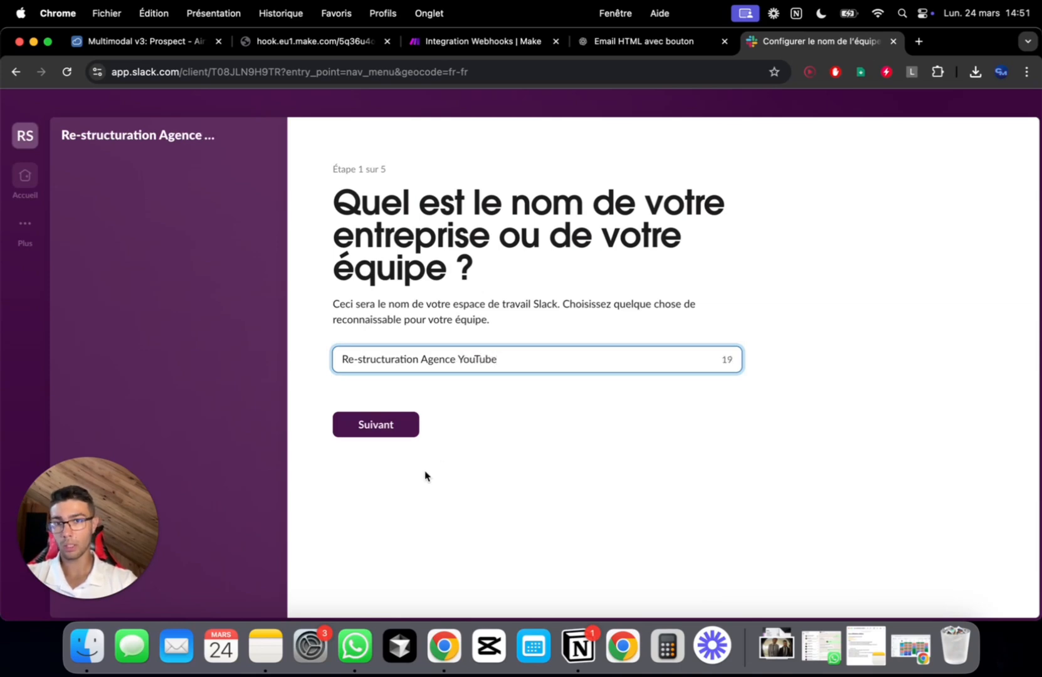
click(382, 422)
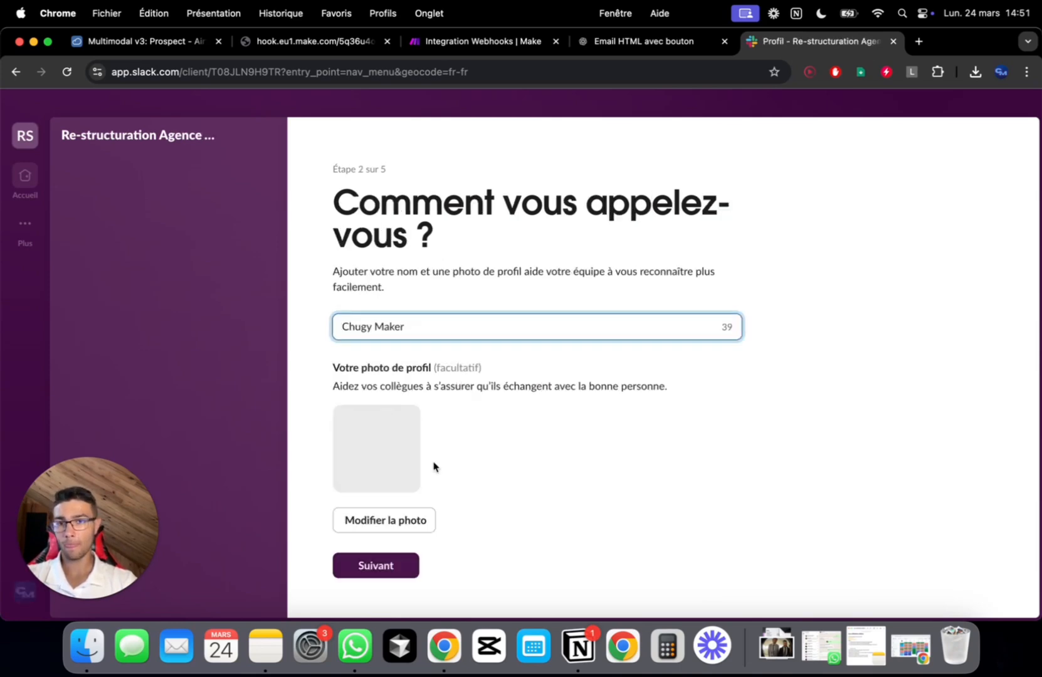
click(390, 556)
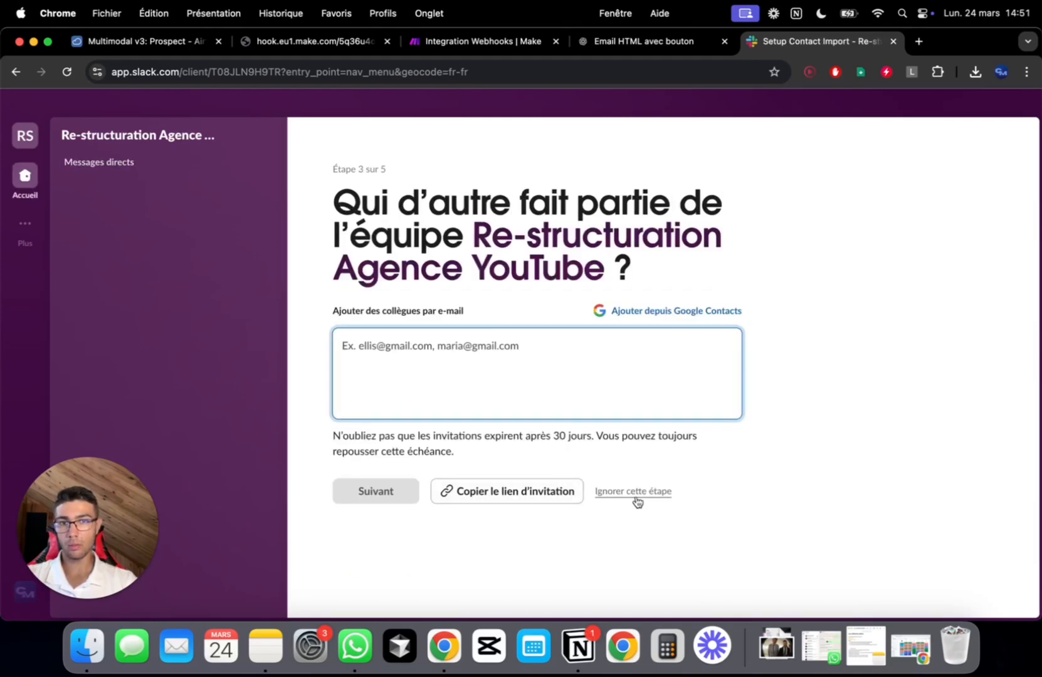
Skip inviting colleagues, name the first project 'test', and choose the free plan
click(634, 492)
click(637, 408)
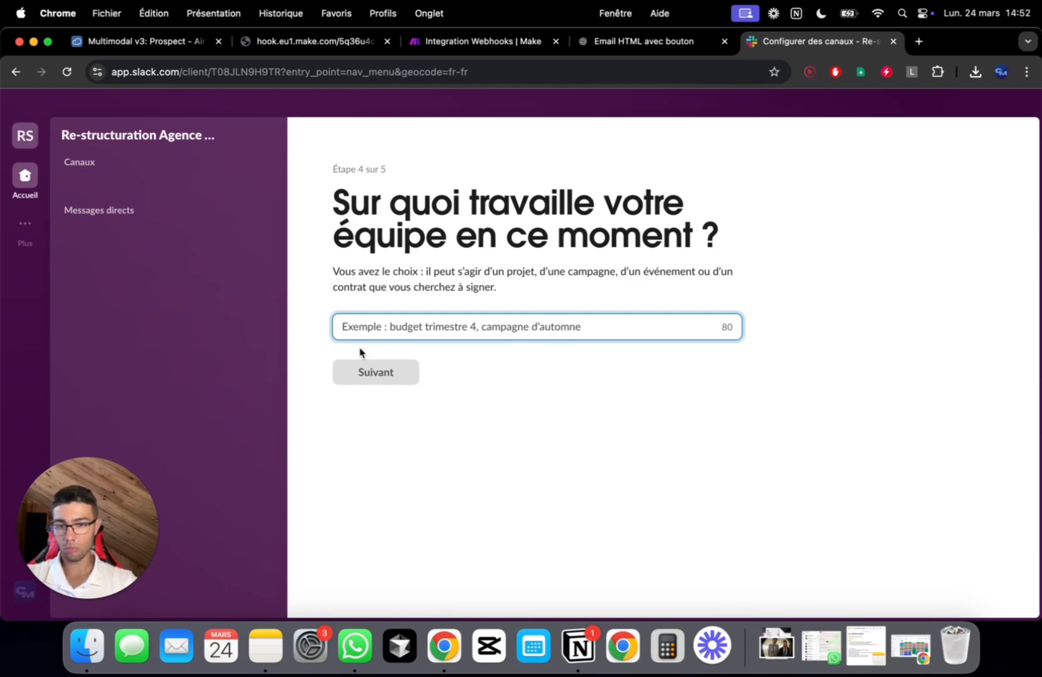
text(test)
click(397, 388)
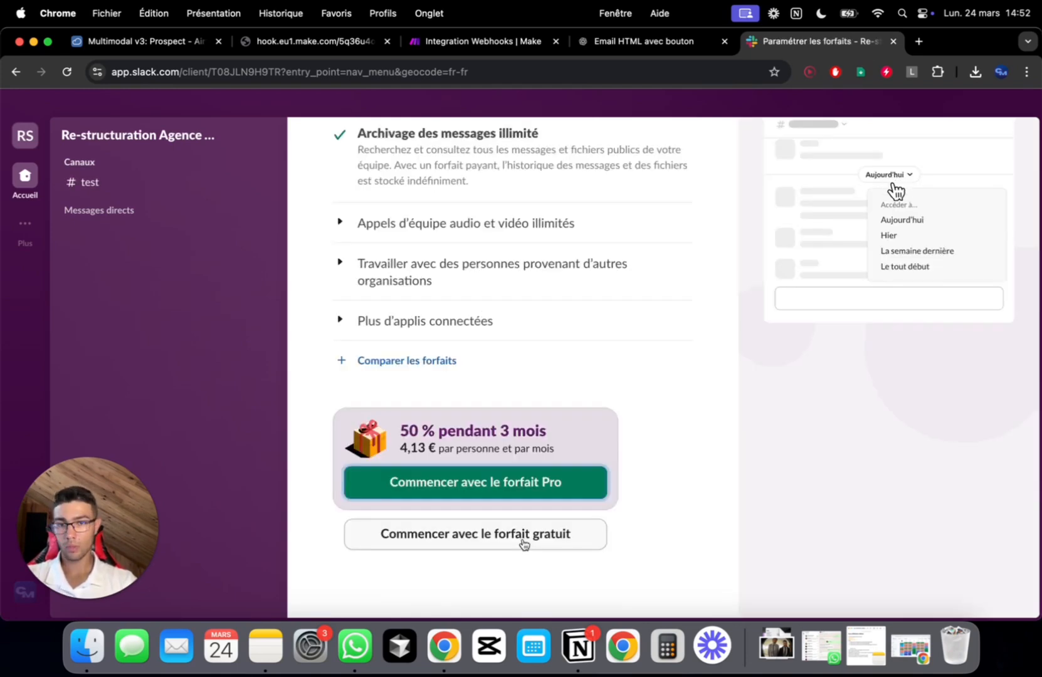
click(524, 542)
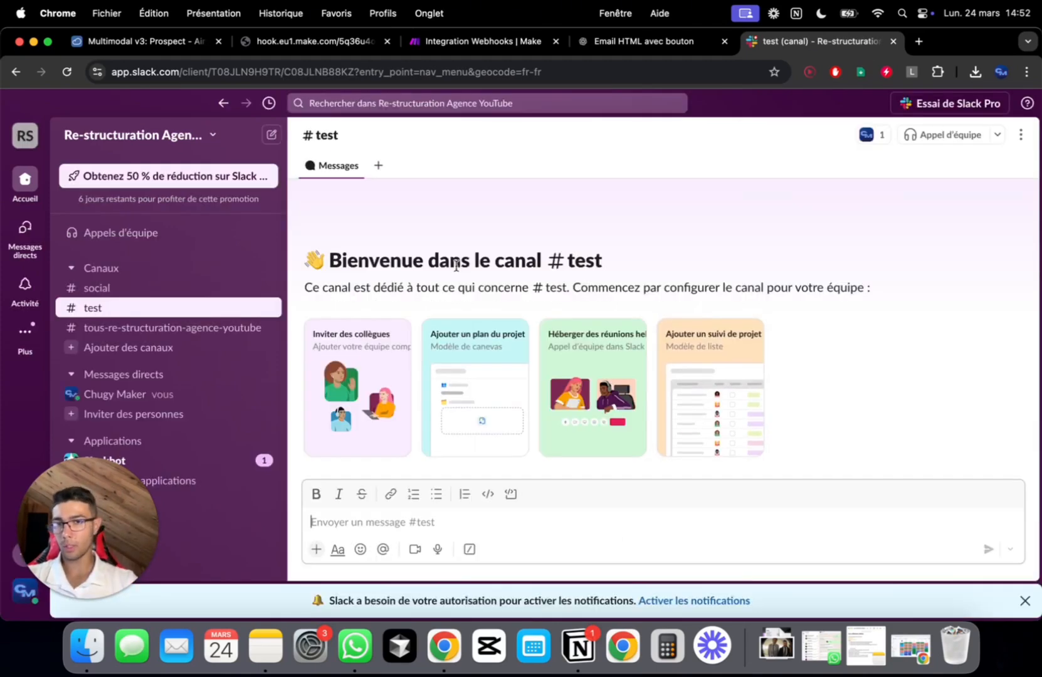
Open the #test channel's details panel
click(240, 337)
right_click(240, 337)
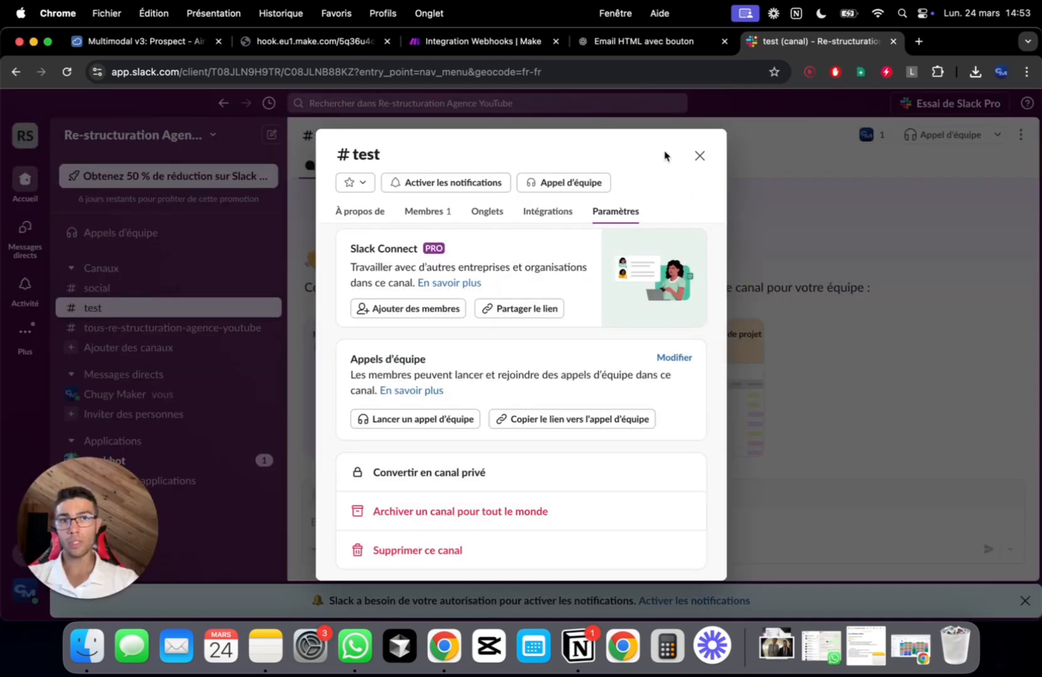
click(700, 155)
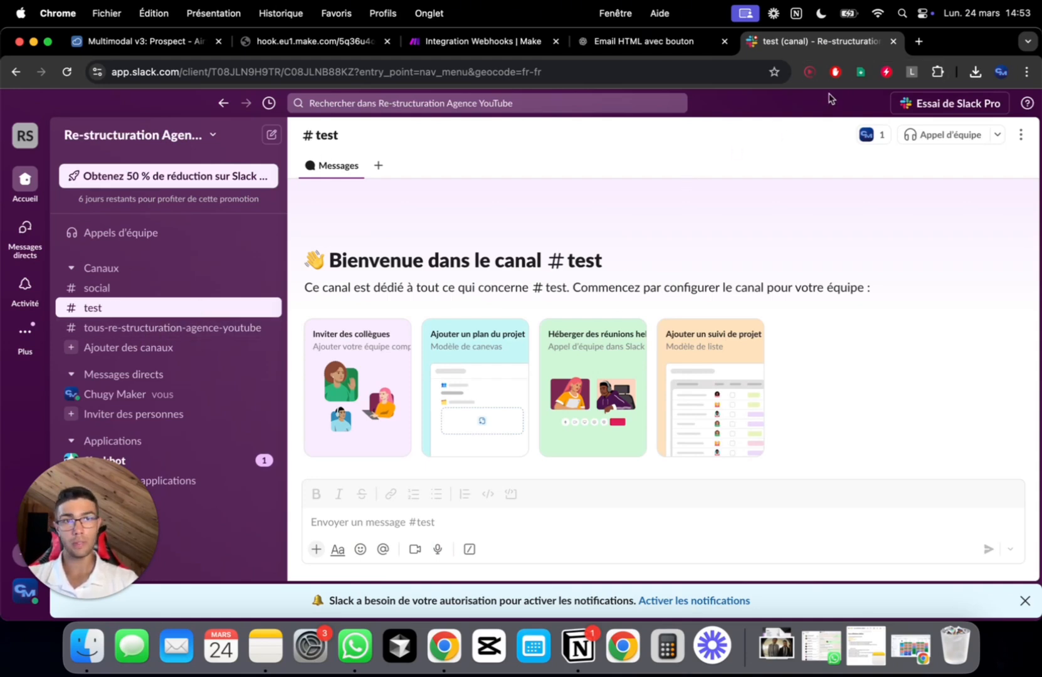
click(873, 135)
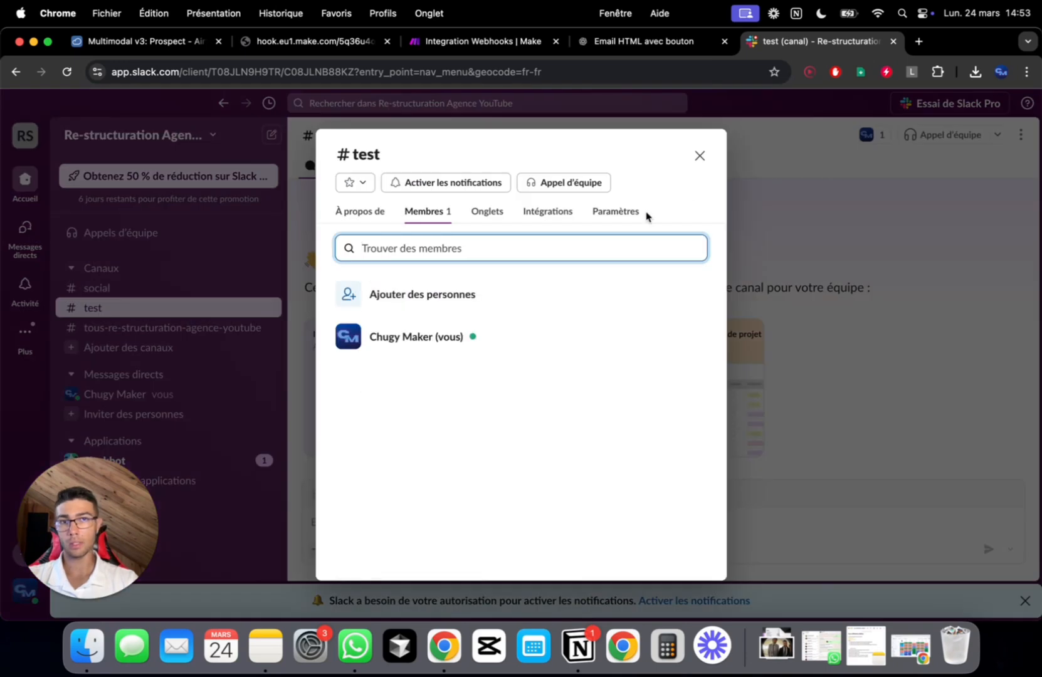
click(699, 155)
click(871, 135)
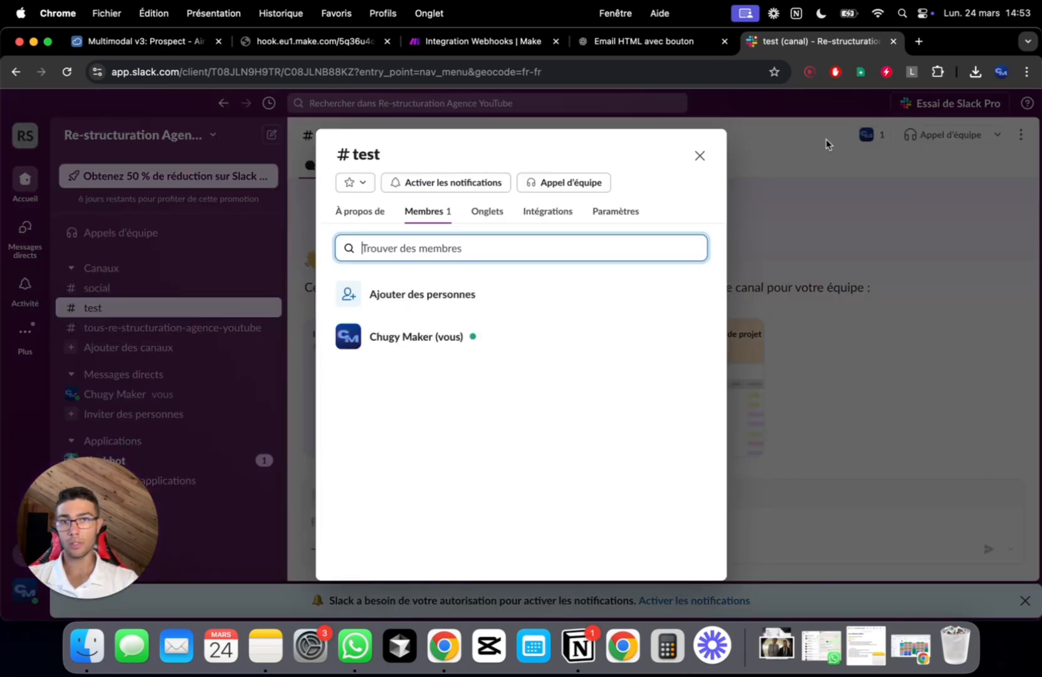
Delete #test permanently from its Paramètres, keeping connected canvases and lists
click(609, 212)
scroll(520, 401, down, 3)
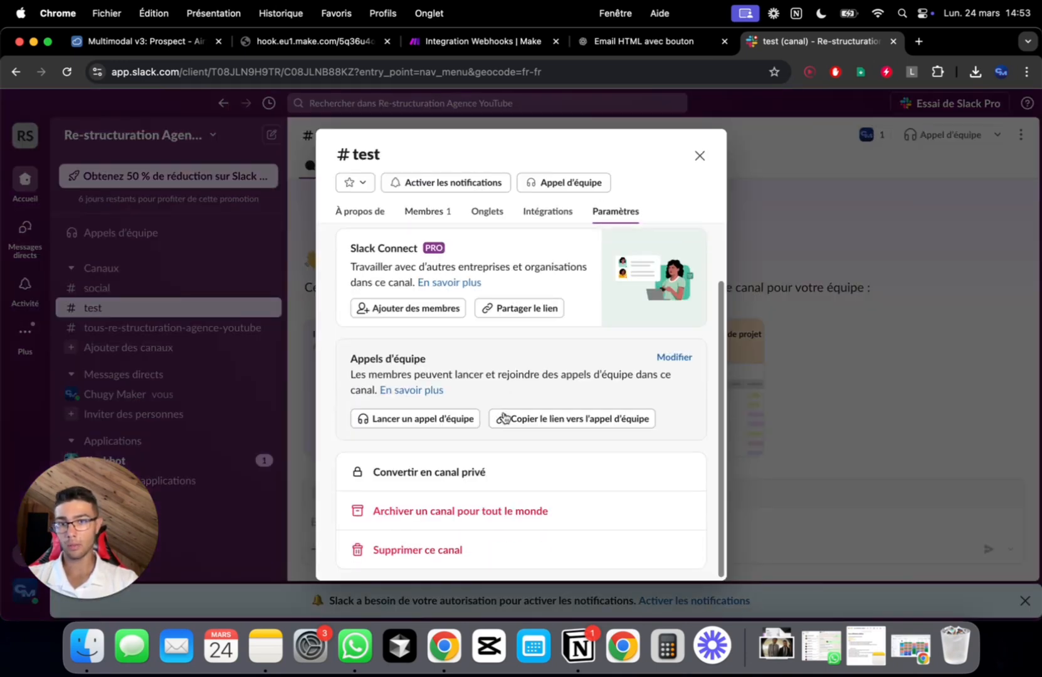
click(415, 550)
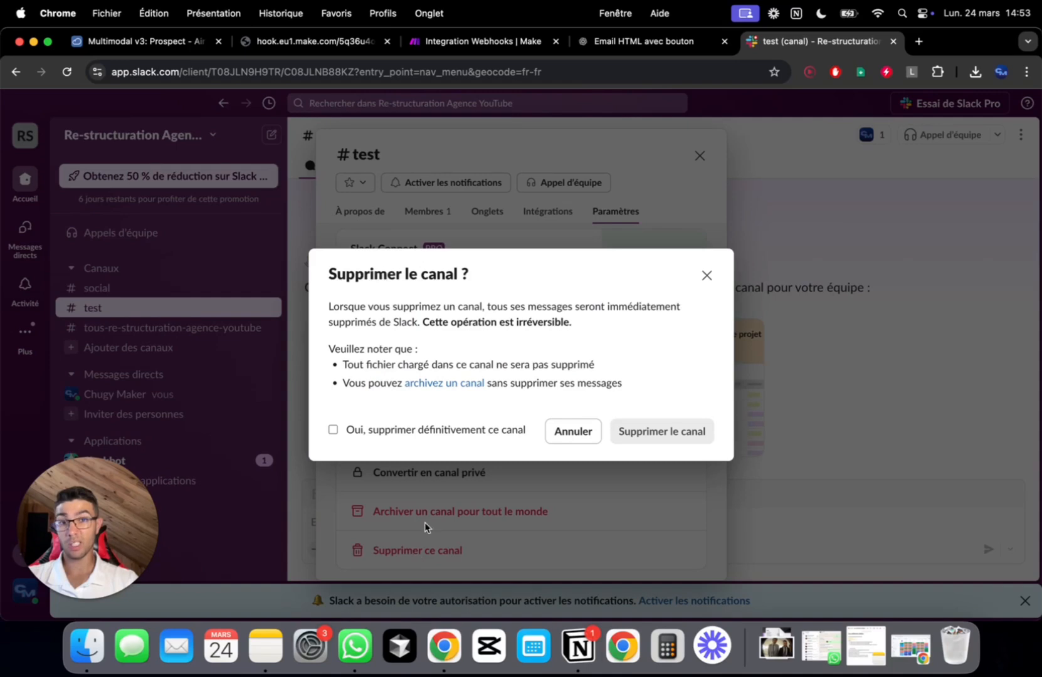
click(419, 431)
click(639, 432)
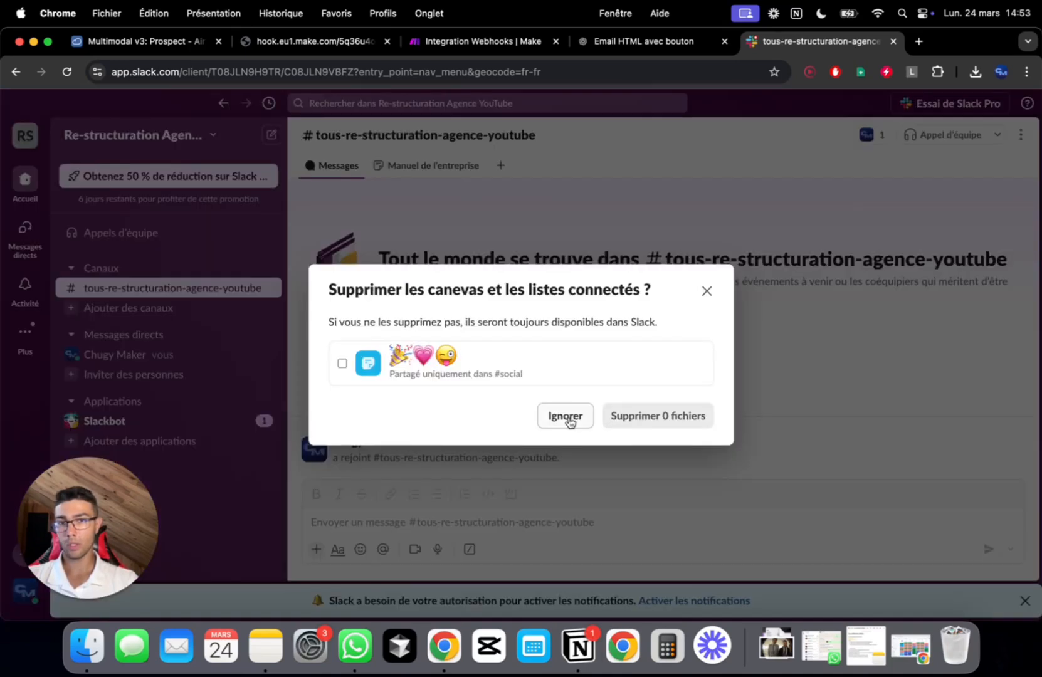
click(562, 418)
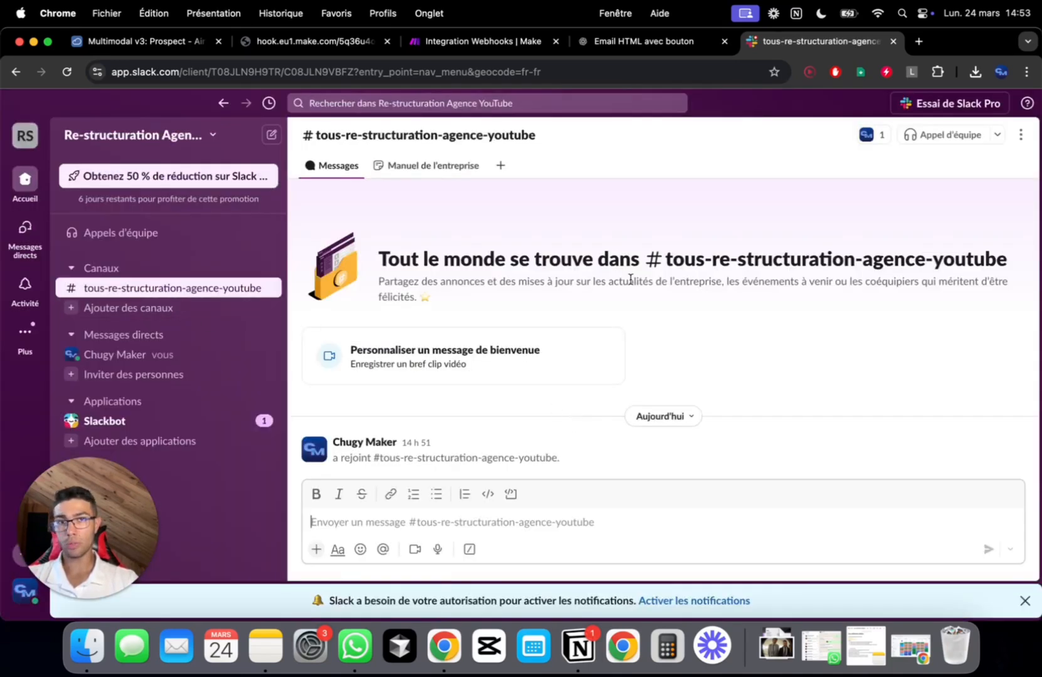
Rename tous-re-structuration-agence-youtube to 'général' from the channel's details
right_click(212, 293)
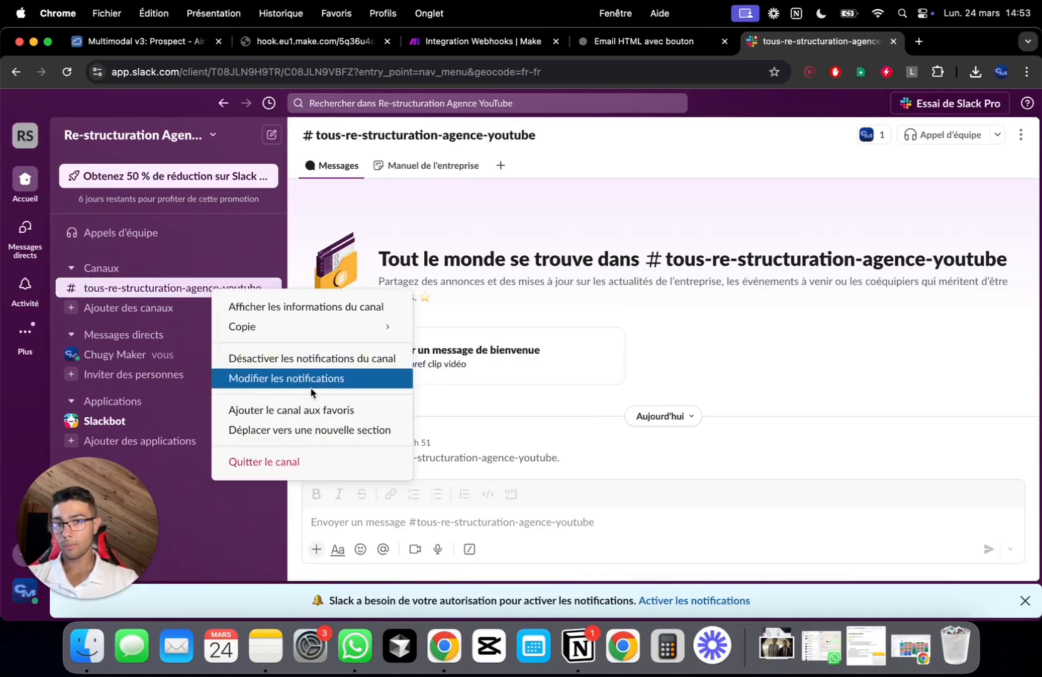
click(328, 307)
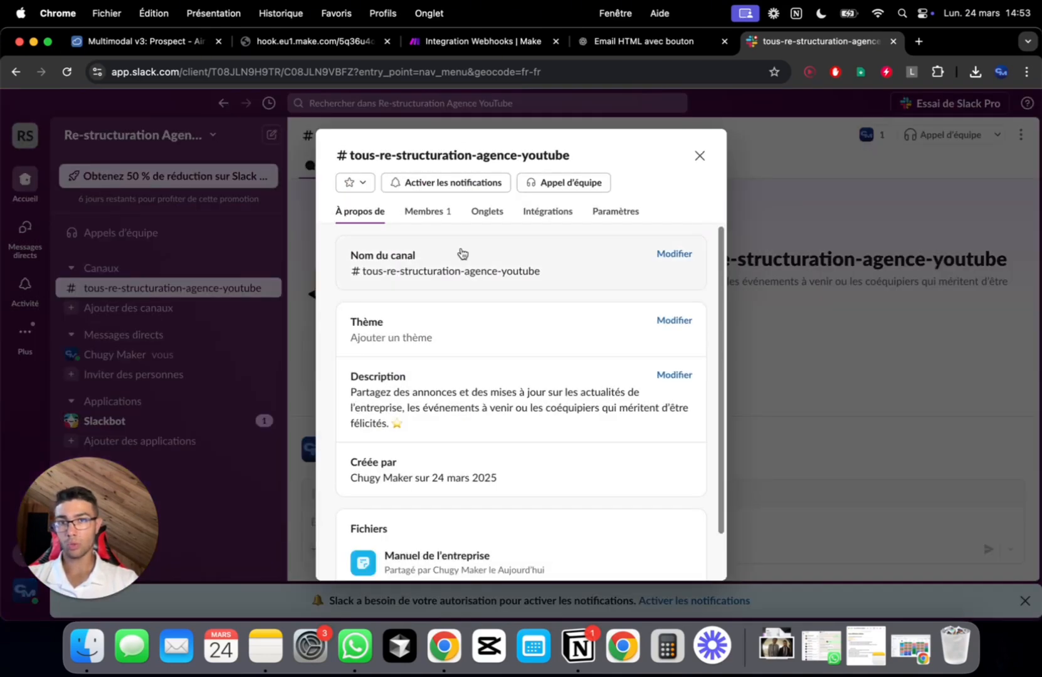
click(664, 256)
double_click(573, 338)
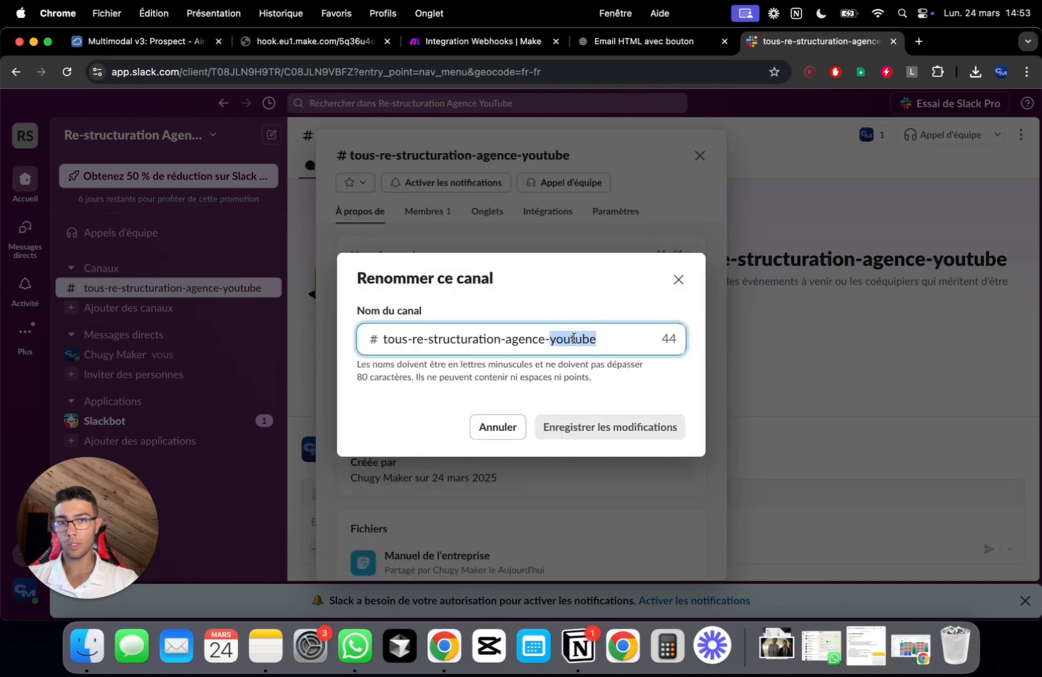
key(super+a)
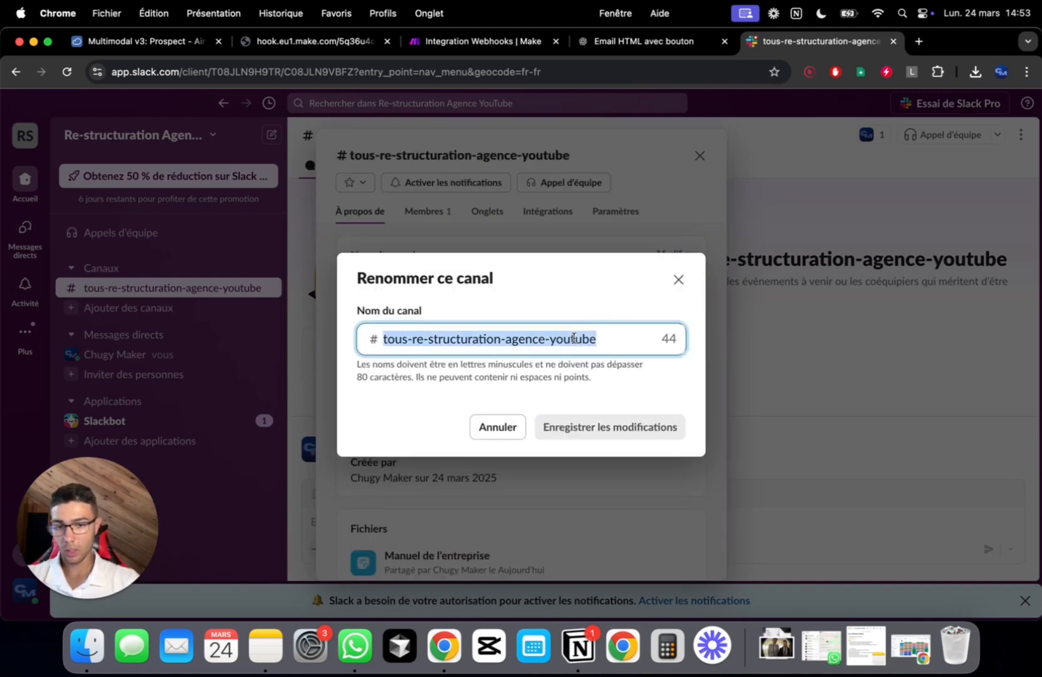
text(général)
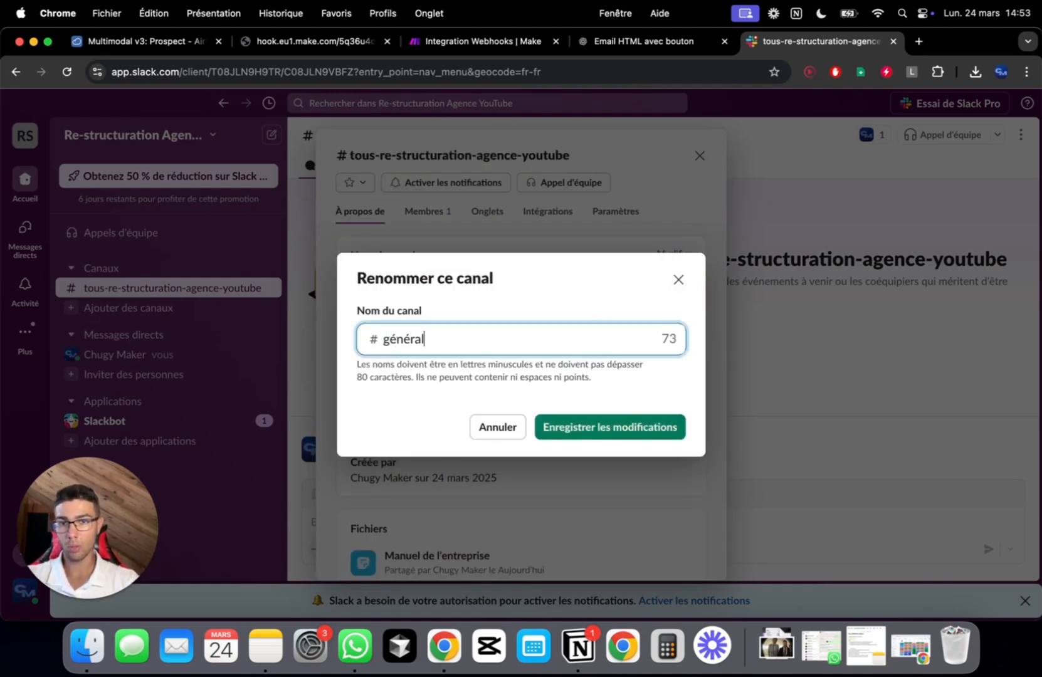
key(Return)
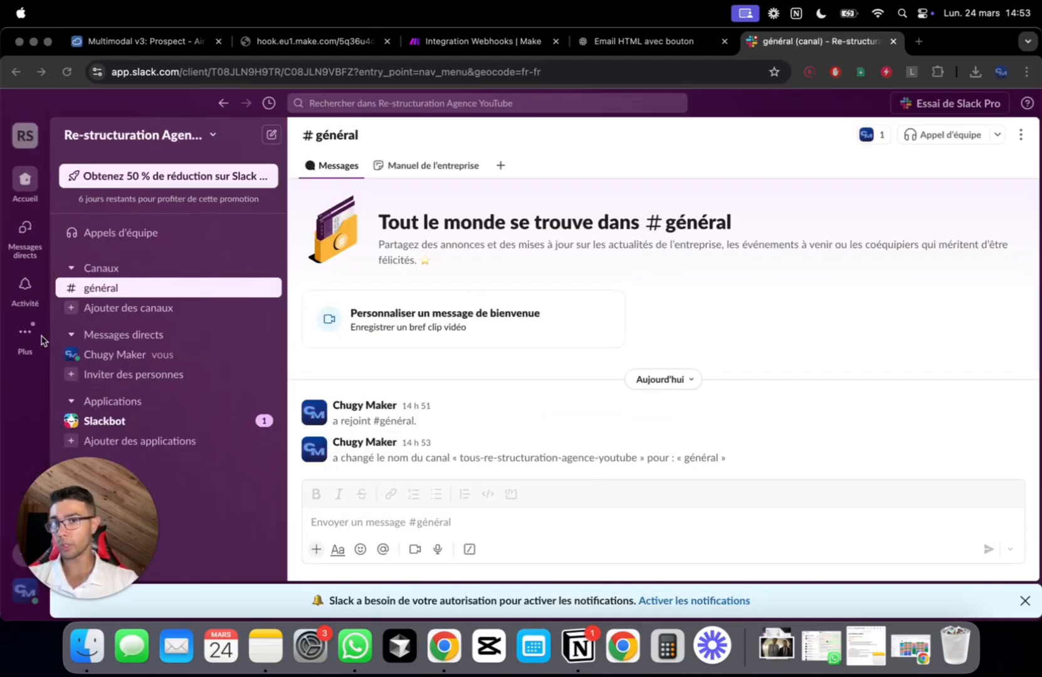
Choose the Mood Indigo theme under Préférences > Apparence and save the changes
click(125, 134)
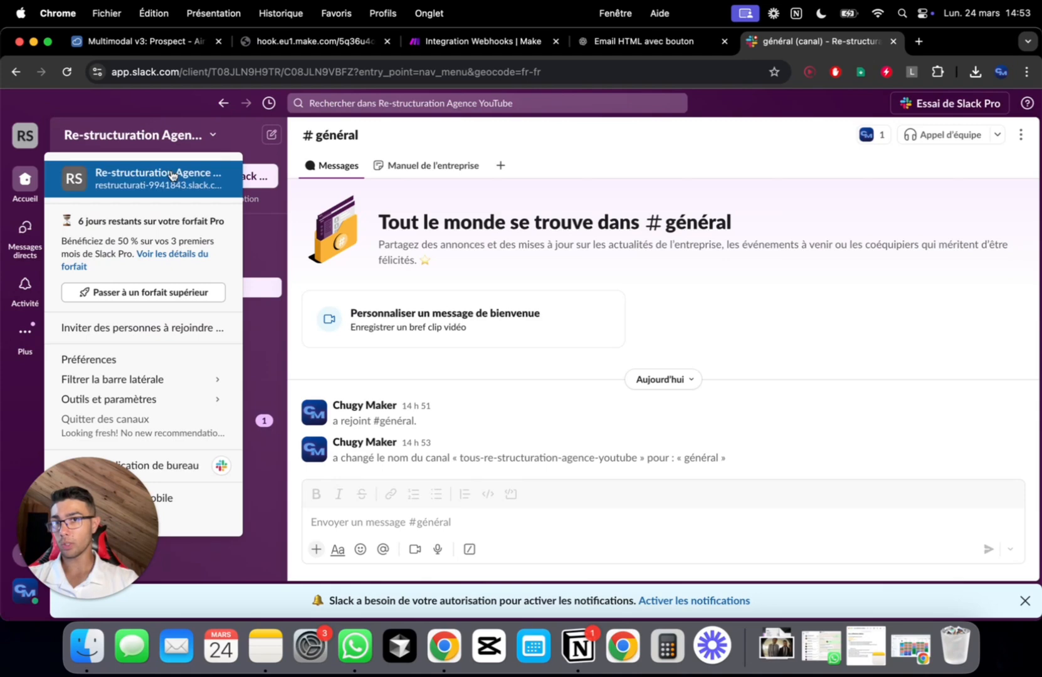
drag(95, 548, 351, 498)
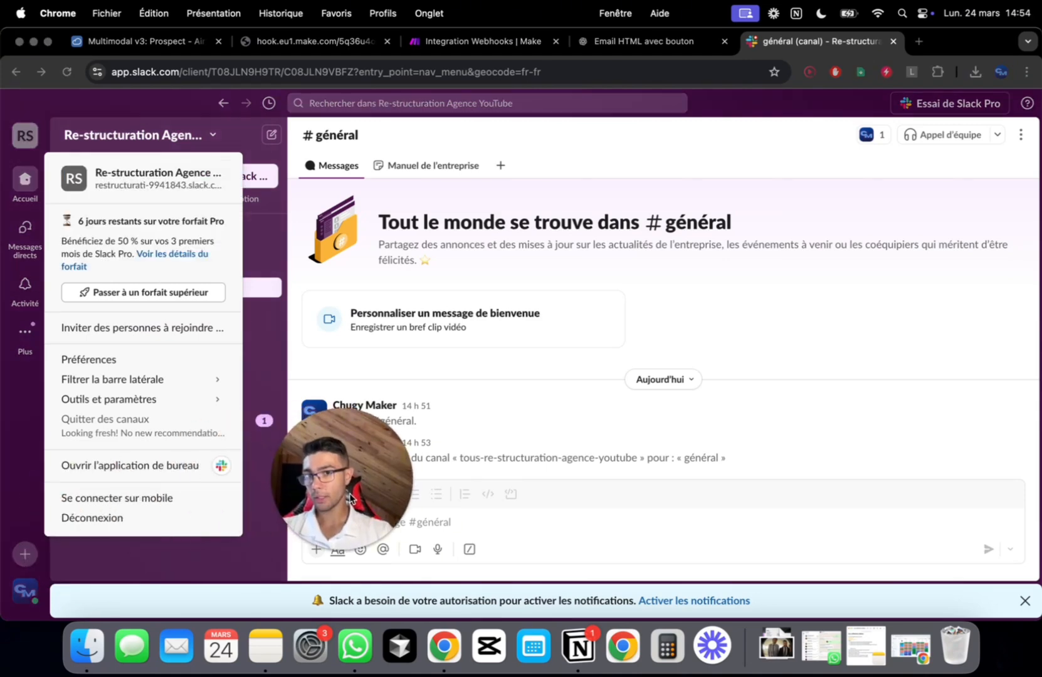
click(128, 360)
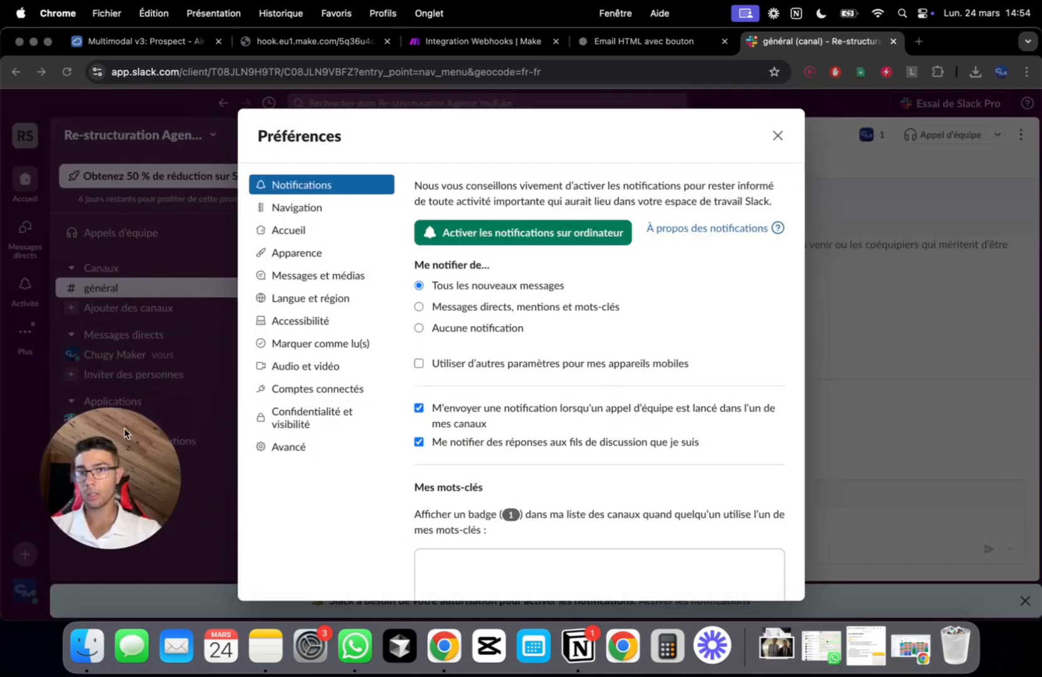
click(275, 254)
scroll(537, 292, down, 3)
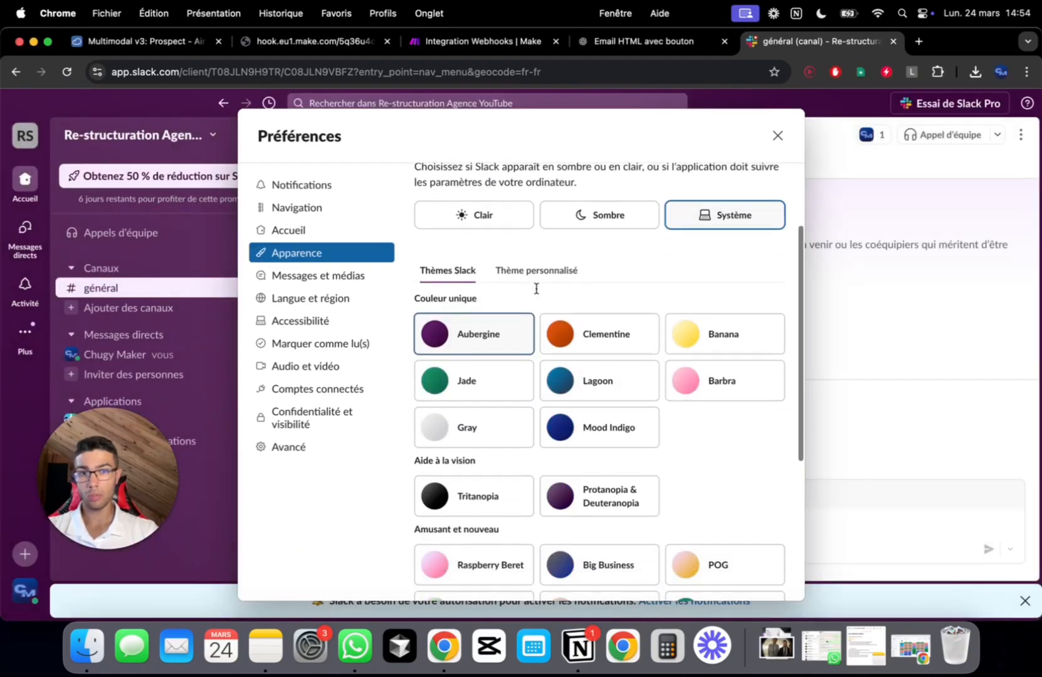
click(592, 366)
click(604, 431)
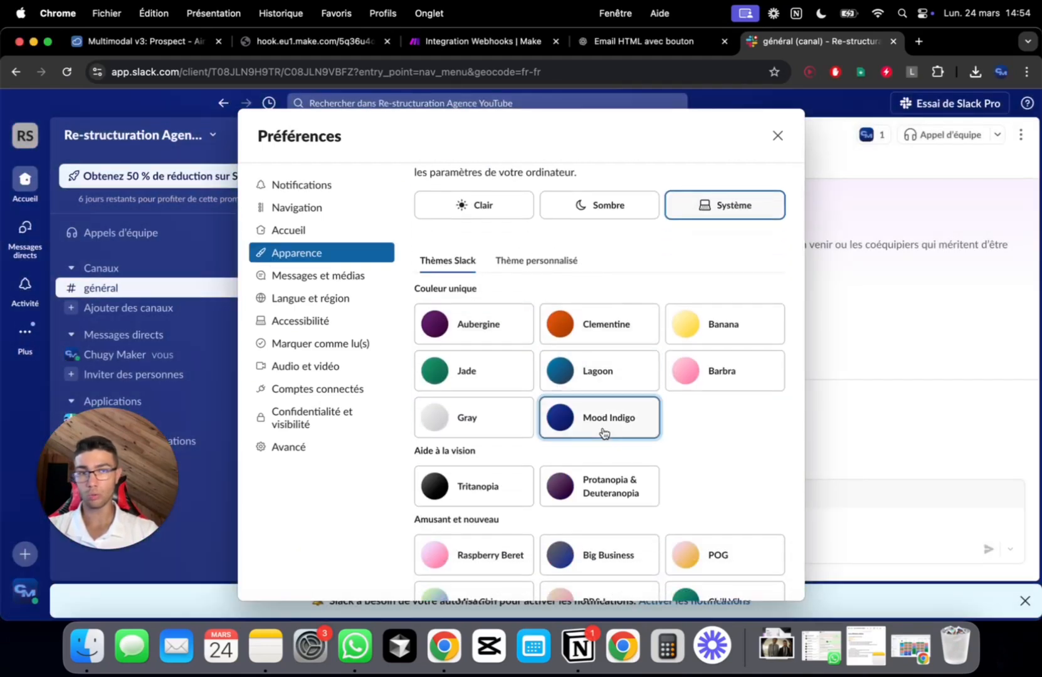
scroll(714, 202, up, 3)
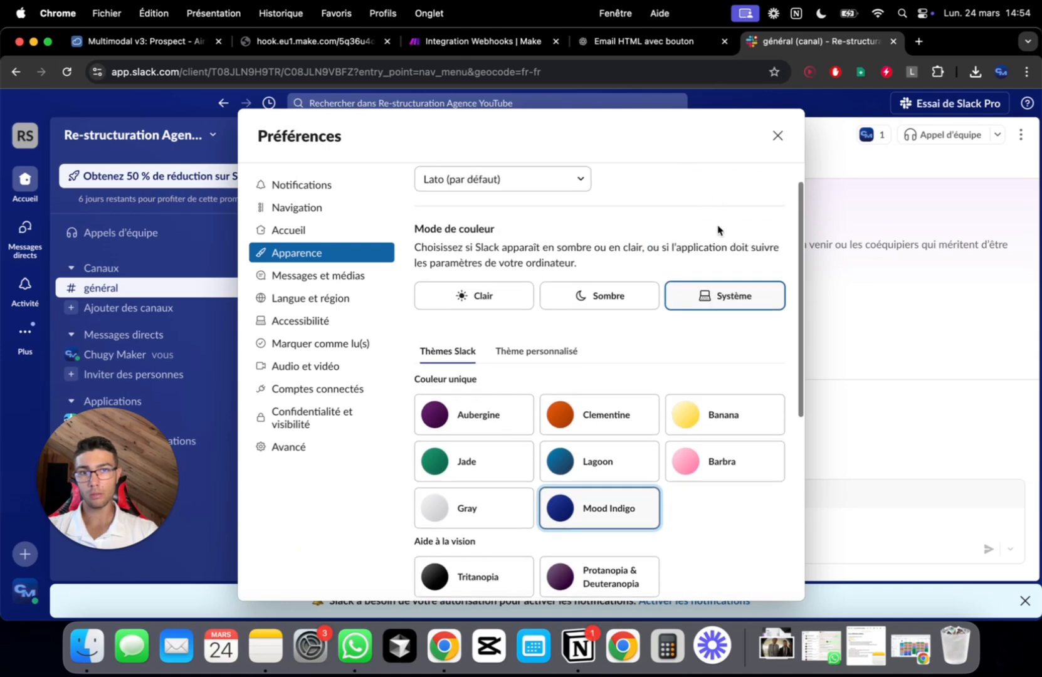
click(778, 136)
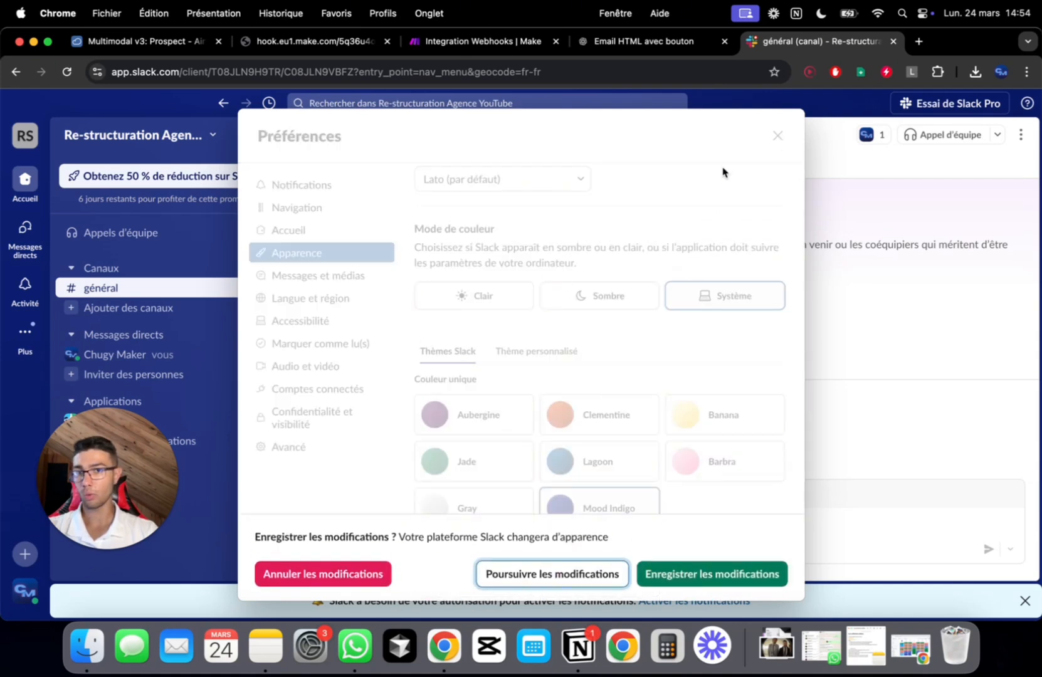
click(693, 576)
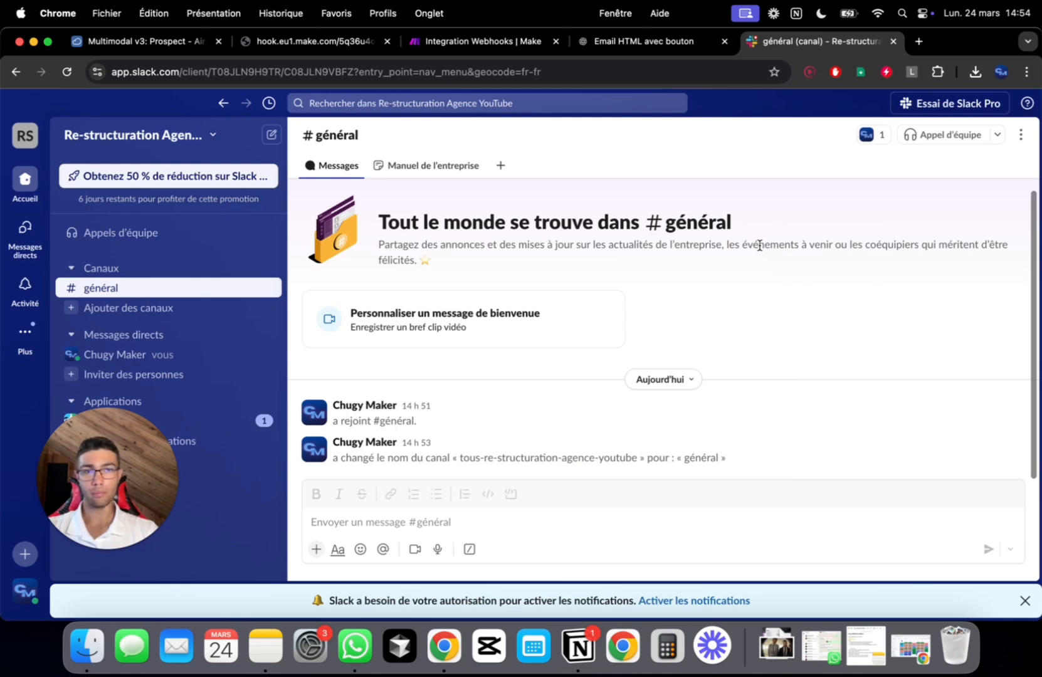
Open the workspace invitation dialog and copy the invite link
mouse_move(129, 527)
mouse_down()
mouse_move(175, 513)
mouse_move(339, 531)
mouse_move(138, 533)
mouse_up()
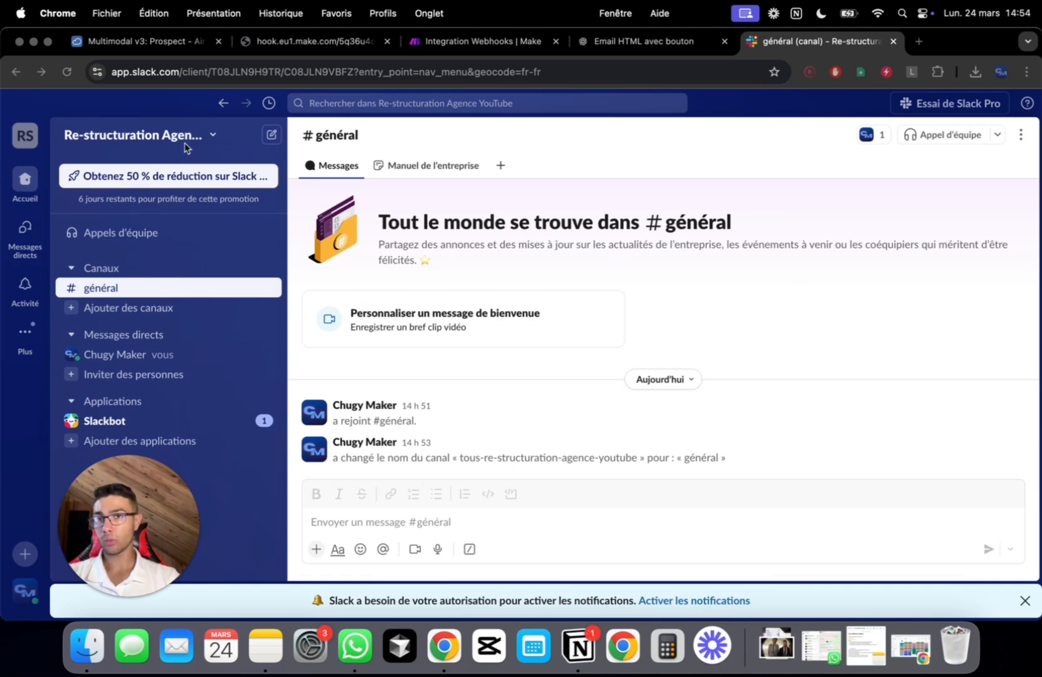
click(207, 134)
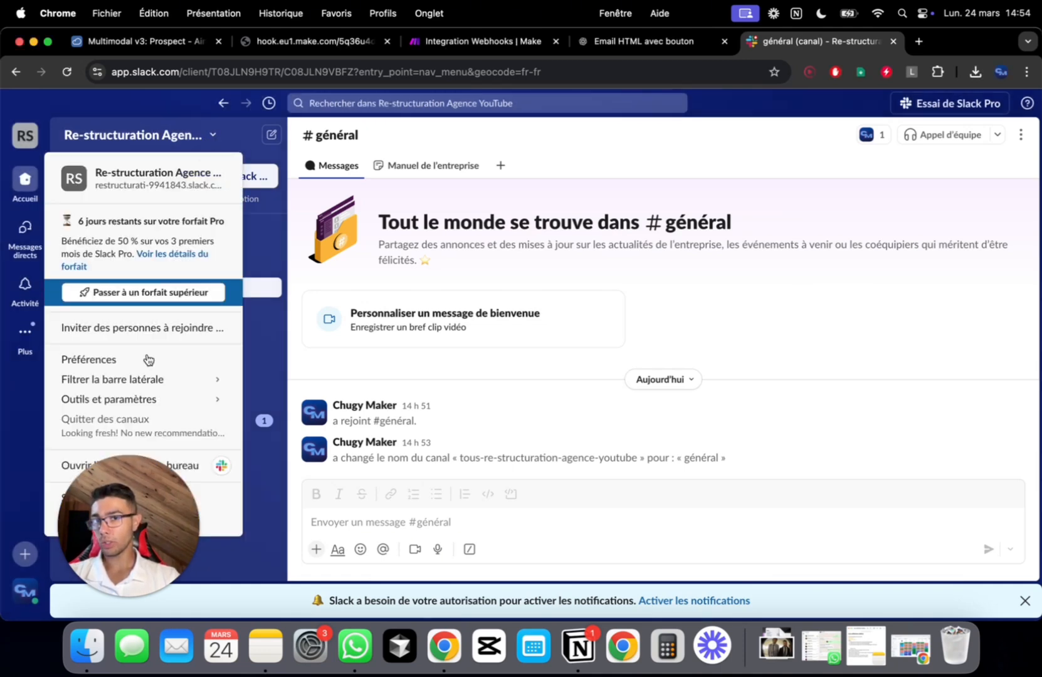
drag(160, 559, 433, 471)
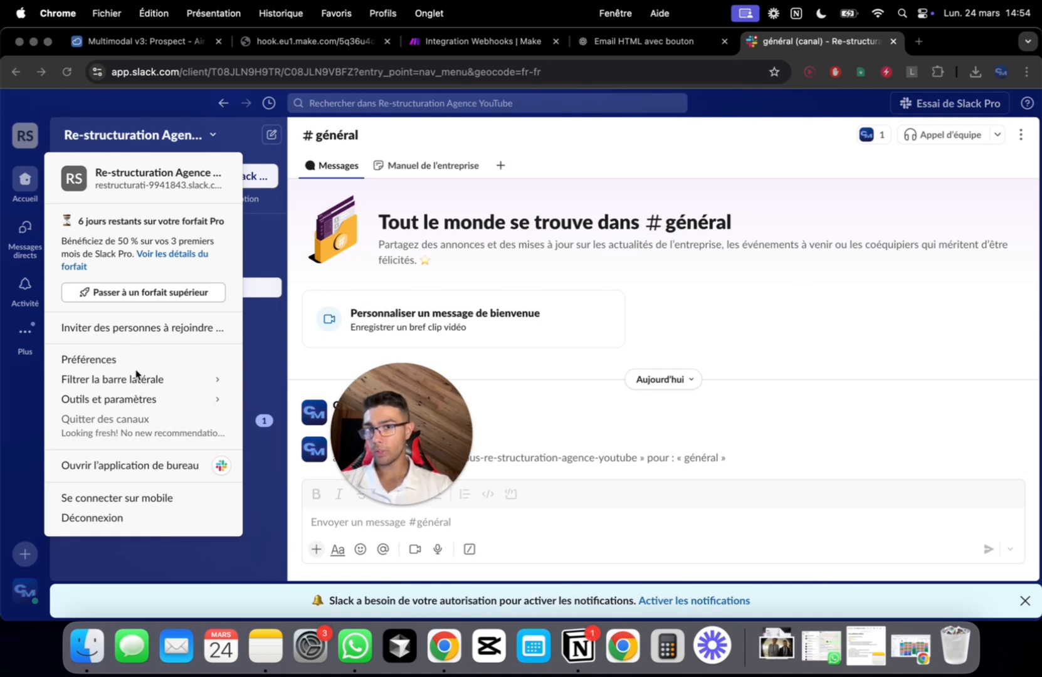
click(168, 328)
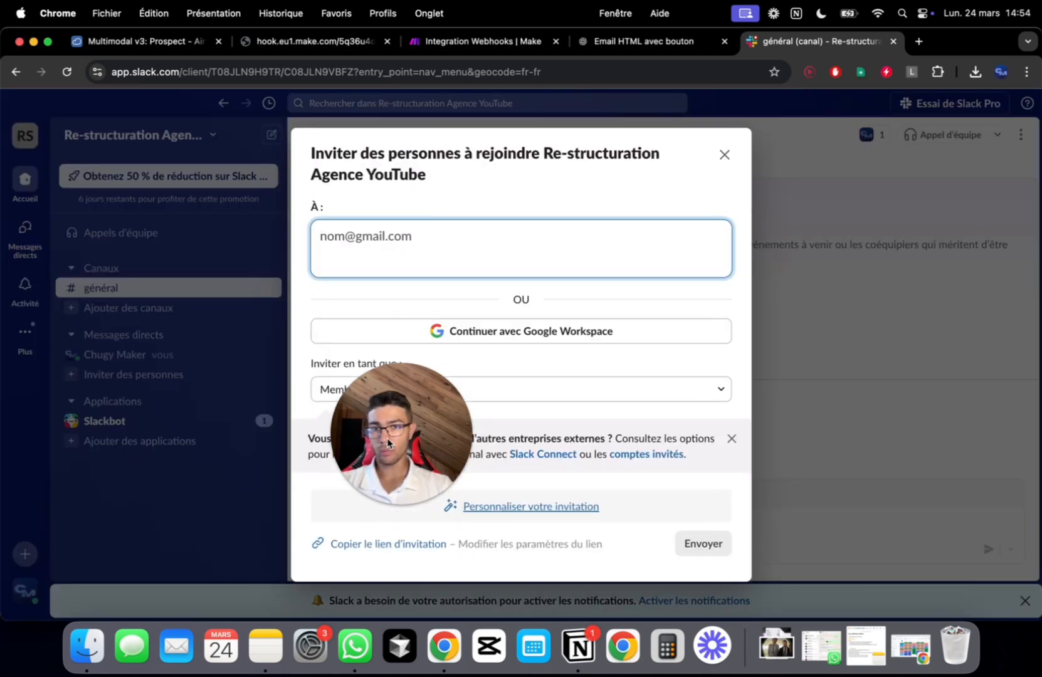
drag(387, 441, 181, 396)
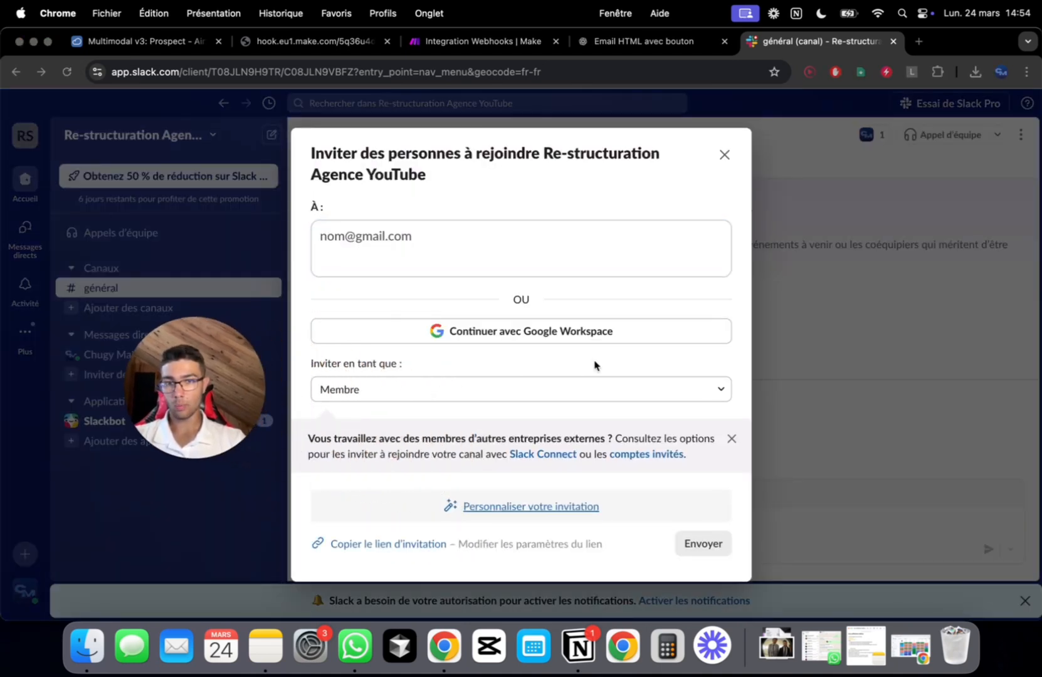
click(520, 509)
click(537, 511)
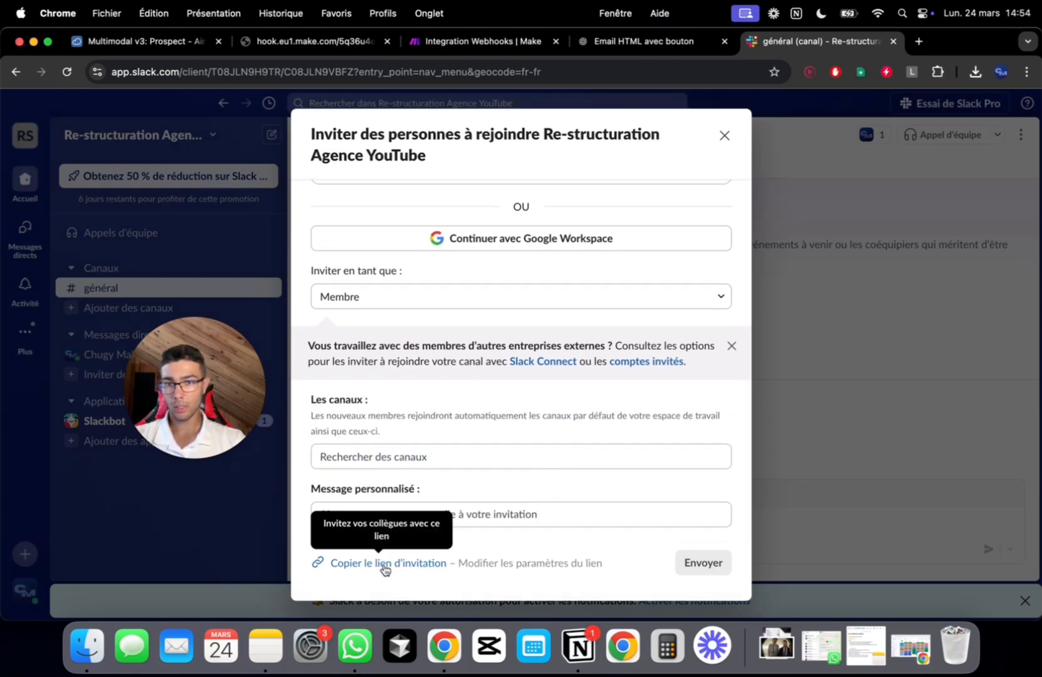
click(385, 563)
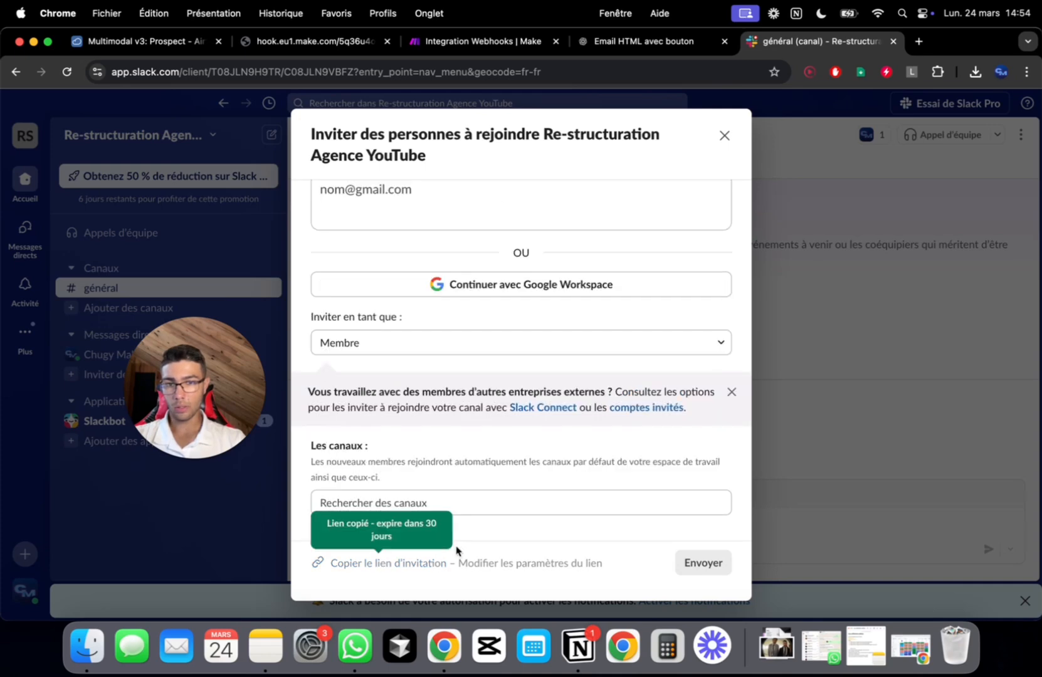
Set the invite link to N'expire jamais, copy it, and dismiss the invitation window
click(503, 563)
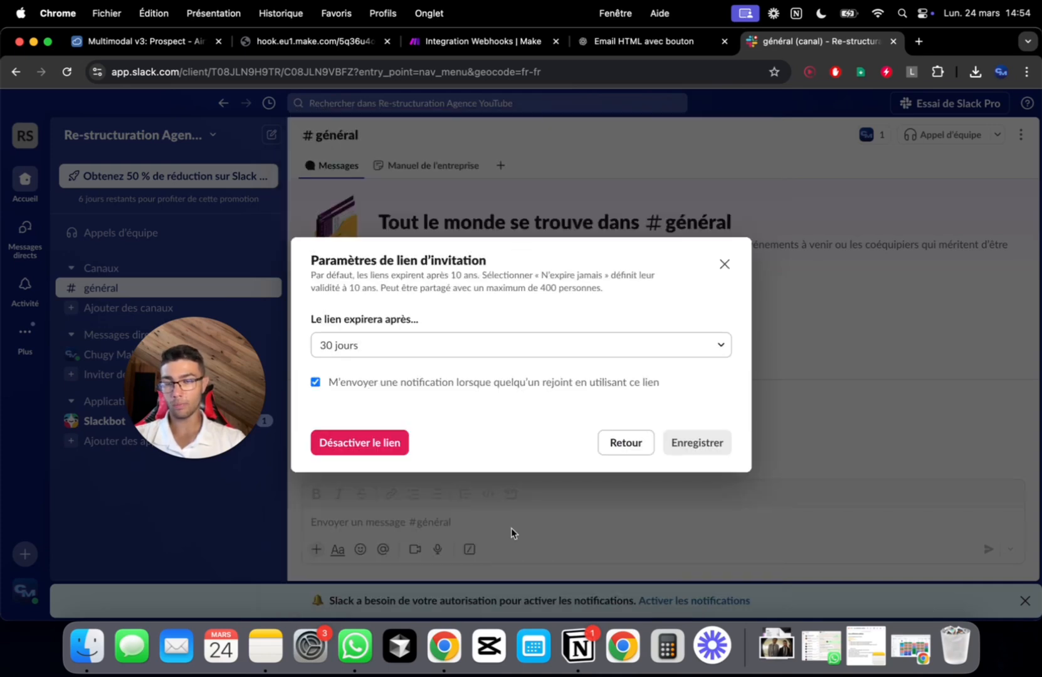
click(362, 352)
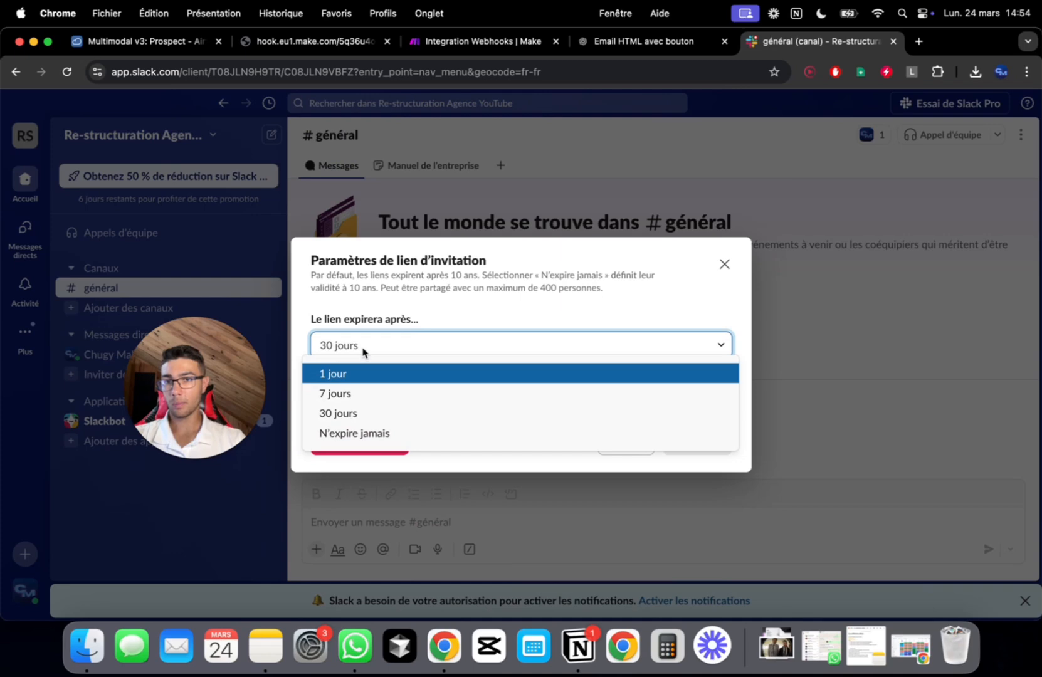
click(383, 435)
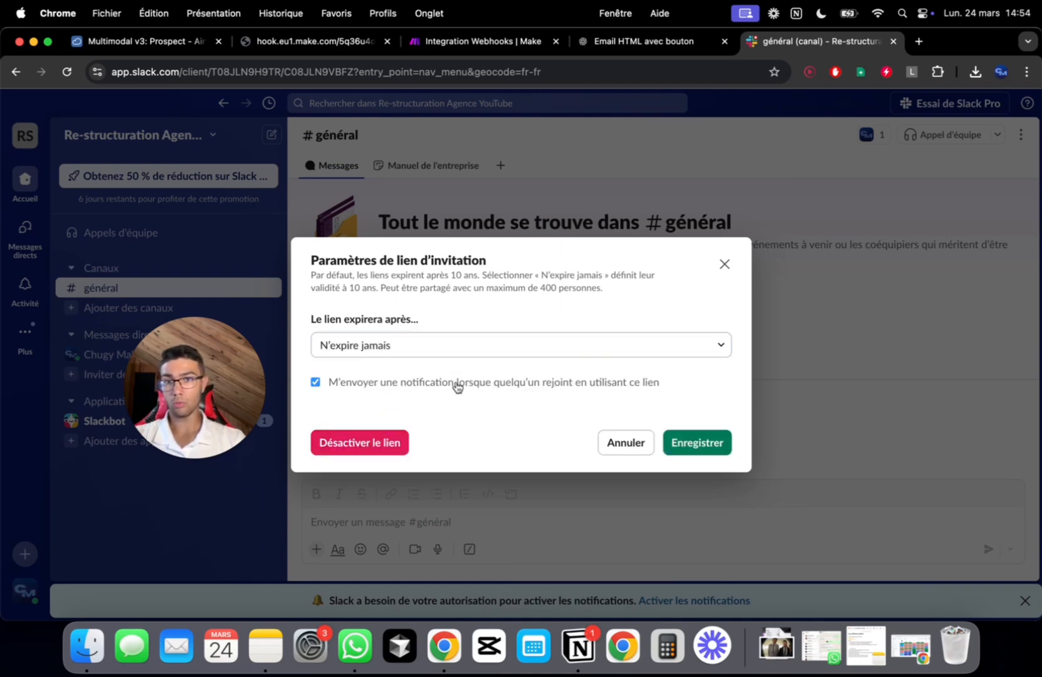
click(688, 443)
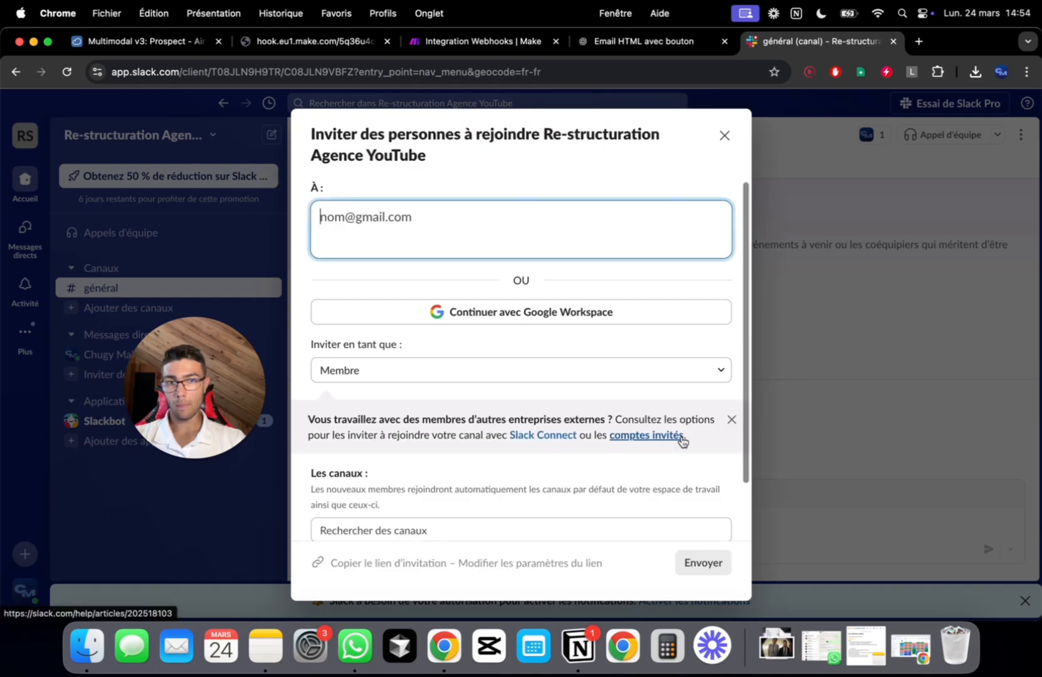
scroll(453, 465, down, 2)
click(407, 562)
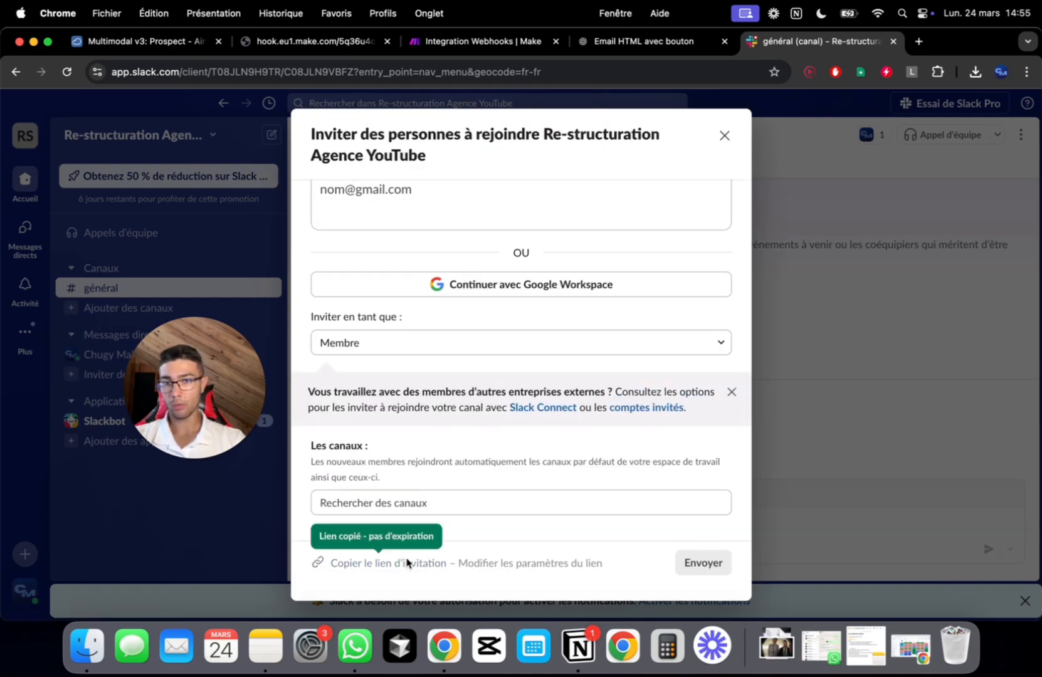
click(724, 136)
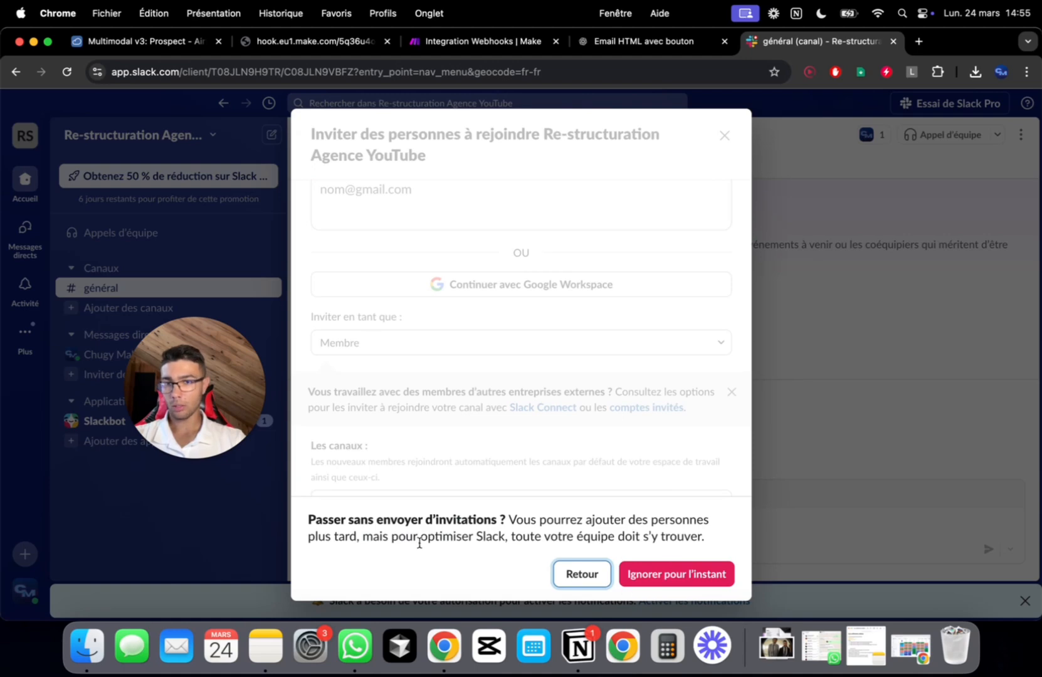
click(640, 582)
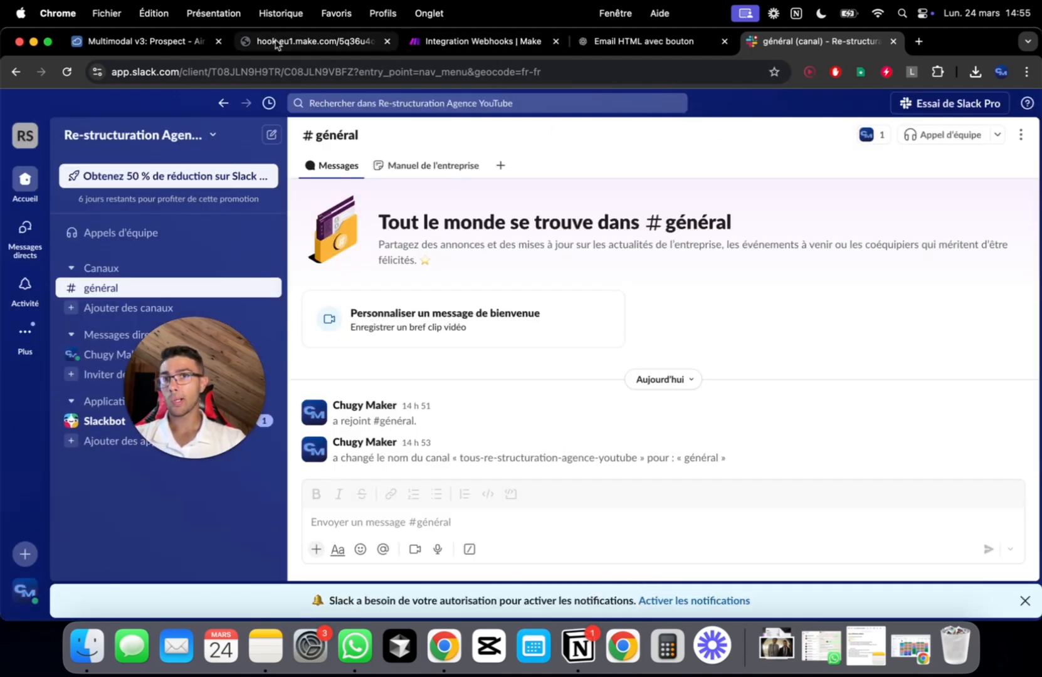
Return to Make's Integration Webhooks scenario and create a new scenario in the same folder
click(448, 44)
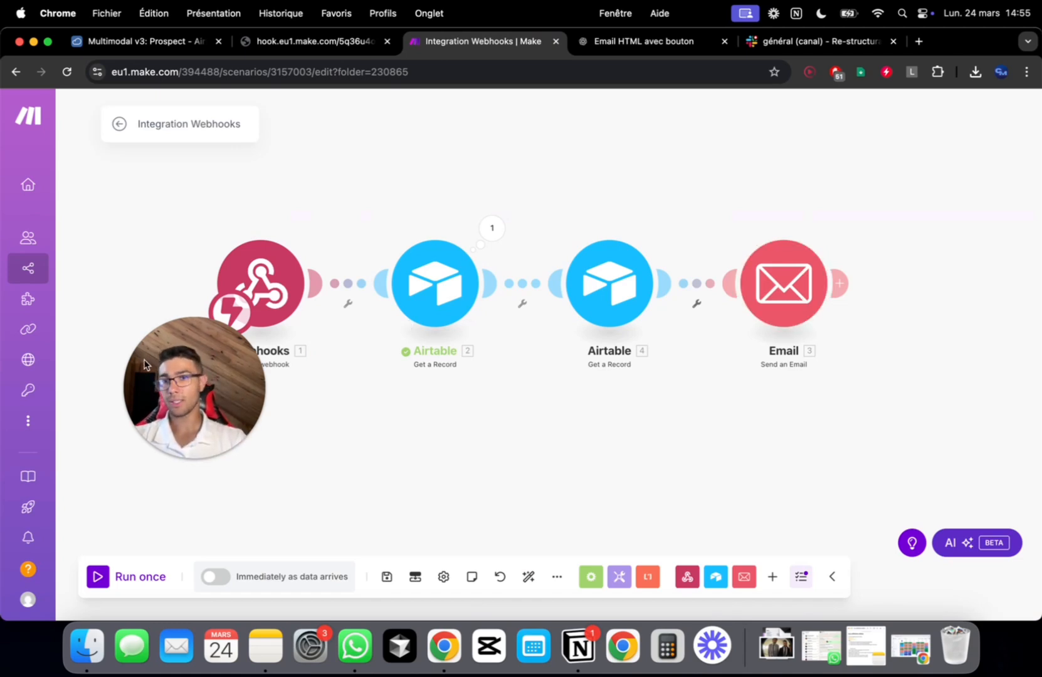
click(191, 458)
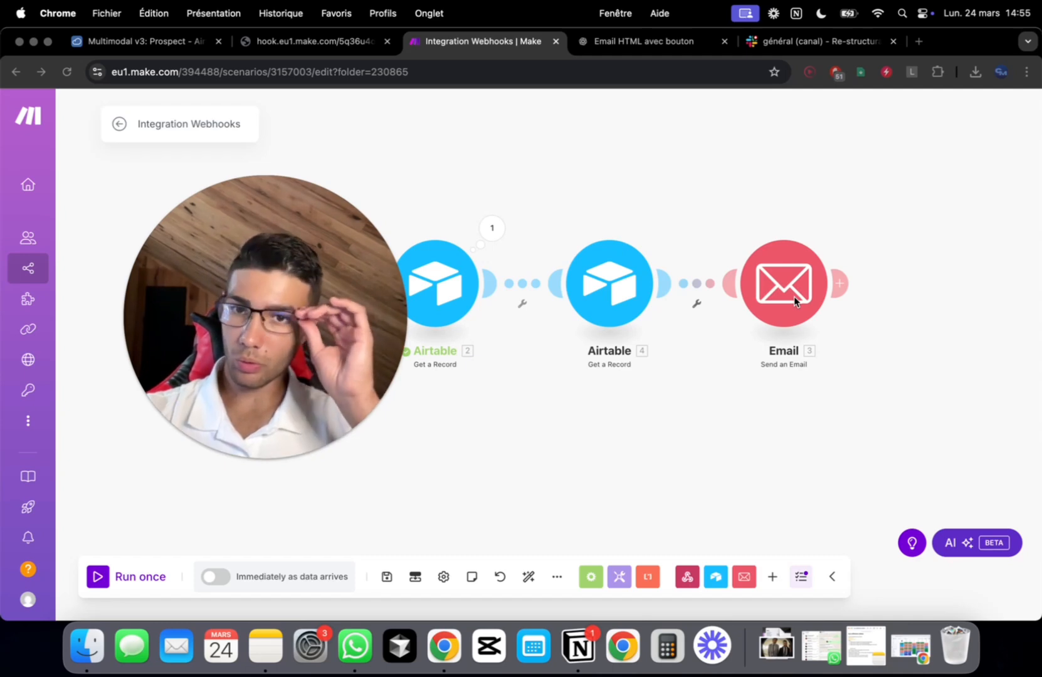
drag(310, 307, 212, 449)
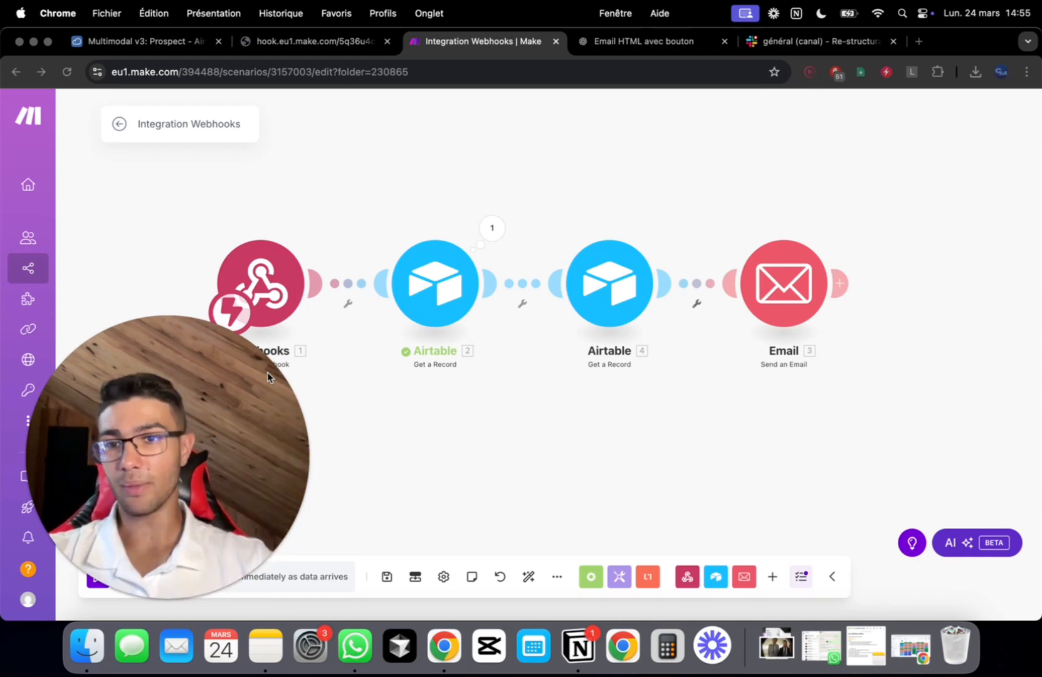
click(142, 599)
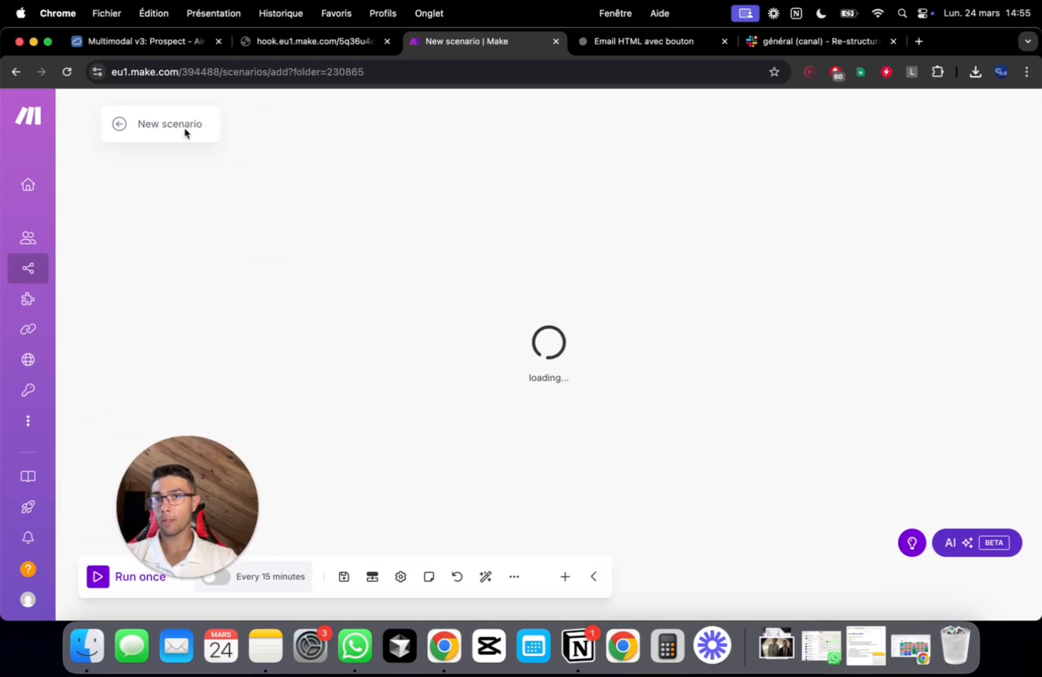
Name the new scenario P2 ONBOARDING YOUTUBE
click(185, 124)
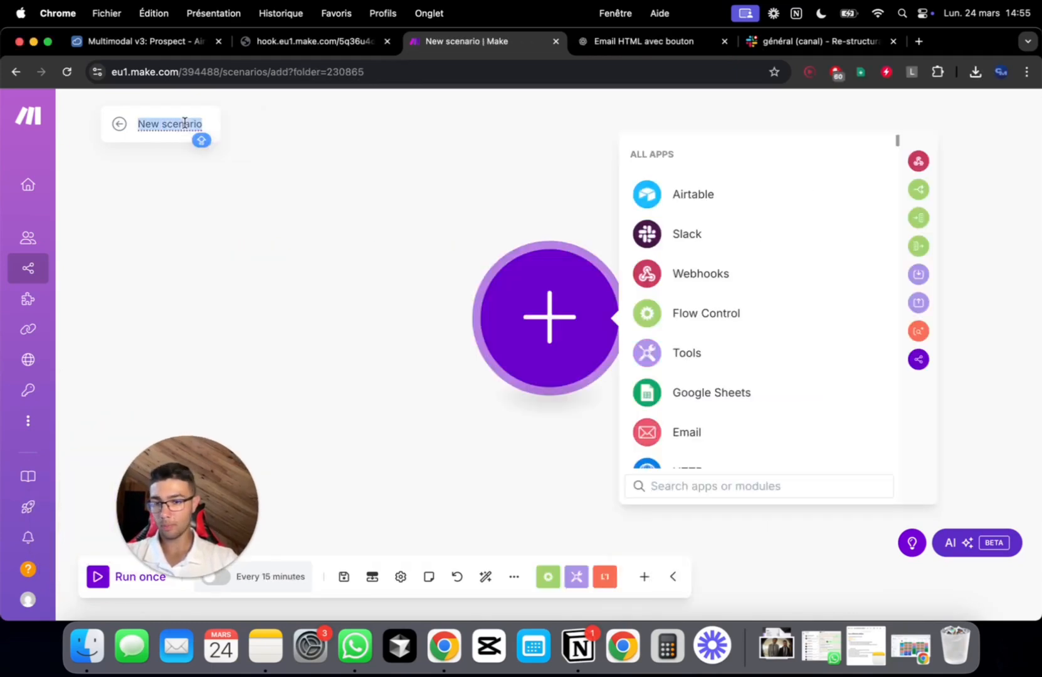
text(P2 ONB)
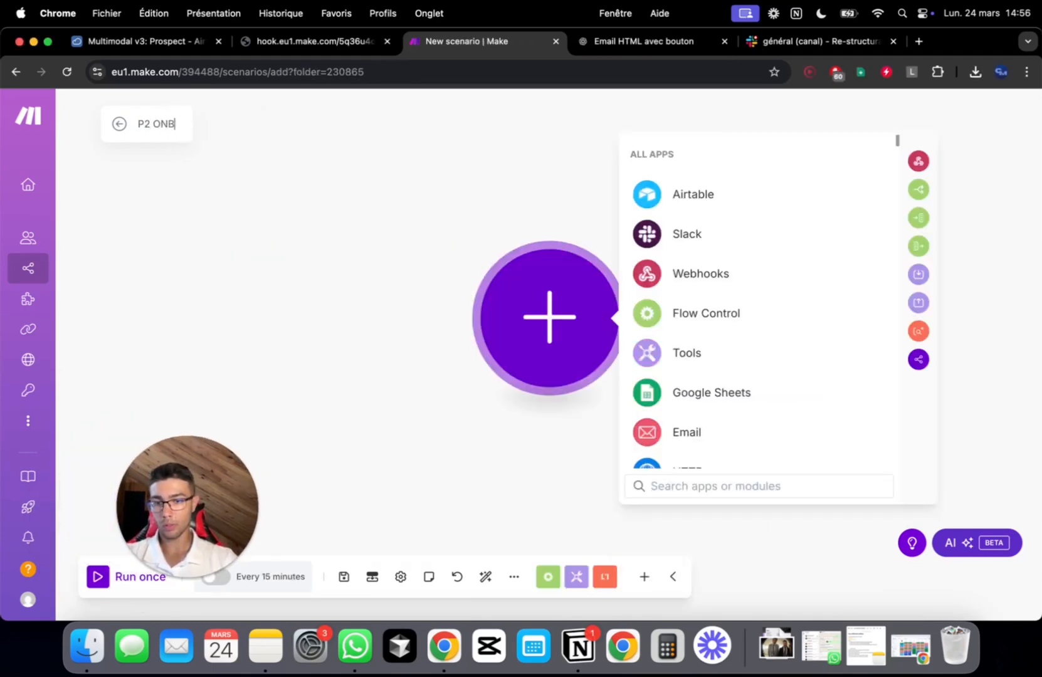
text(OARDING YOUTUBE)
click(570, 306)
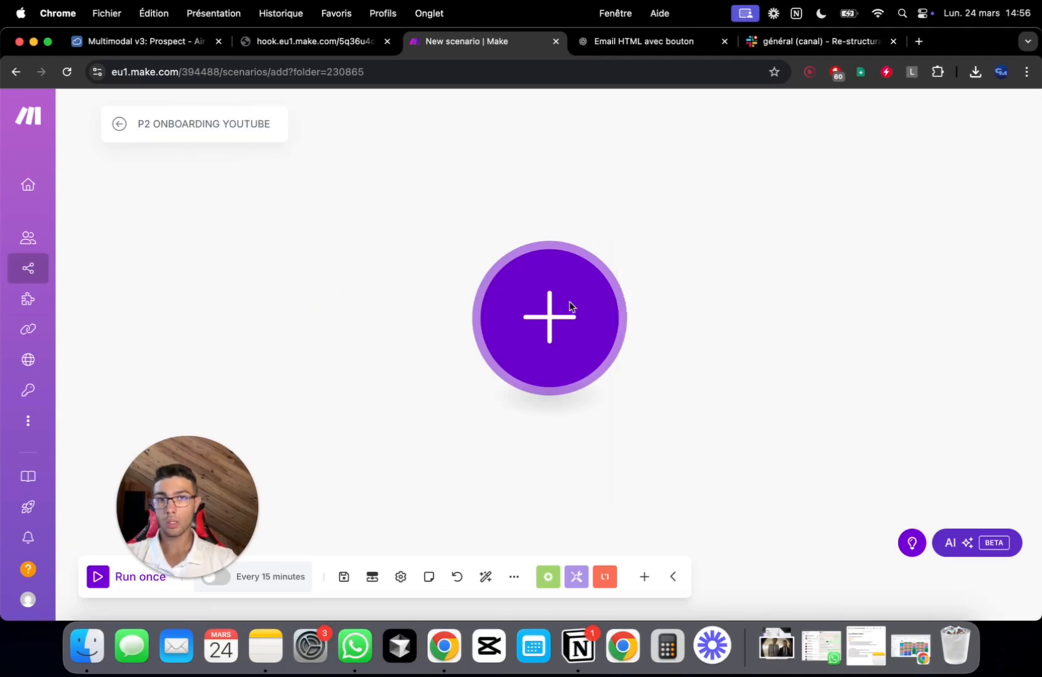
Add a Custom webhook trigger with a new hook named P2 Onboarding
click(569, 305)
click(686, 273)
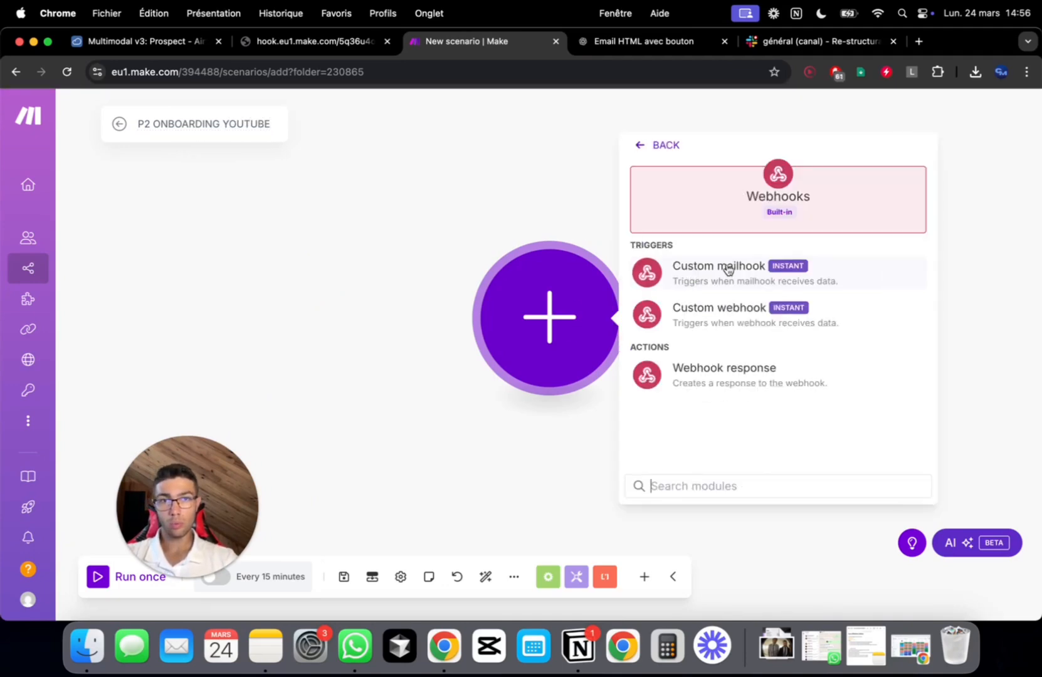
click(720, 323)
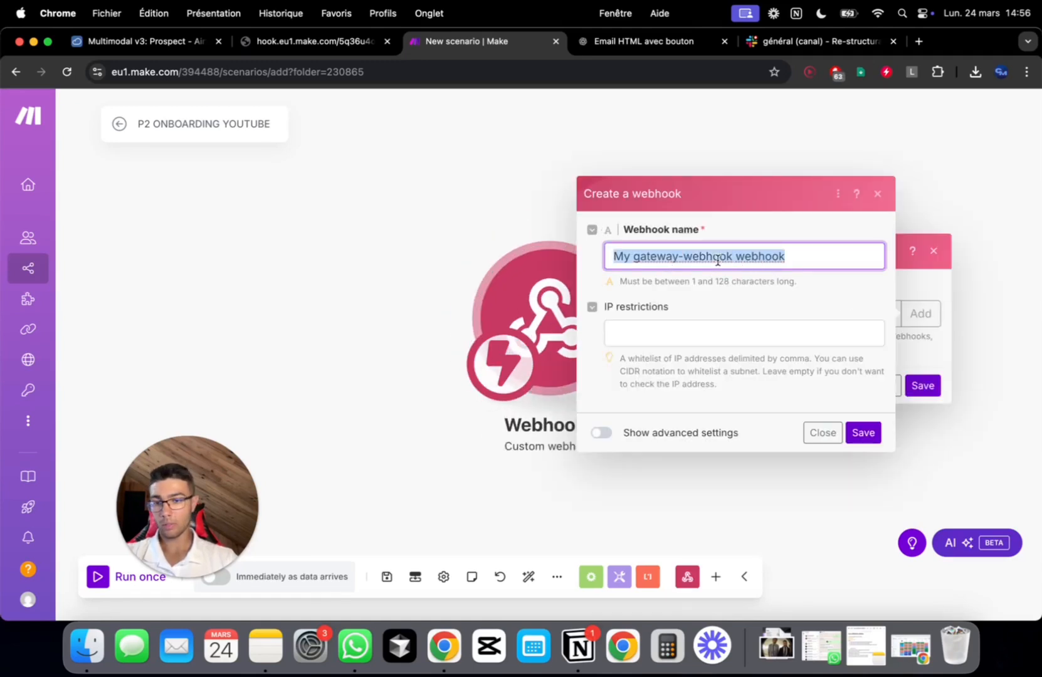
text(P2 Onboarding)
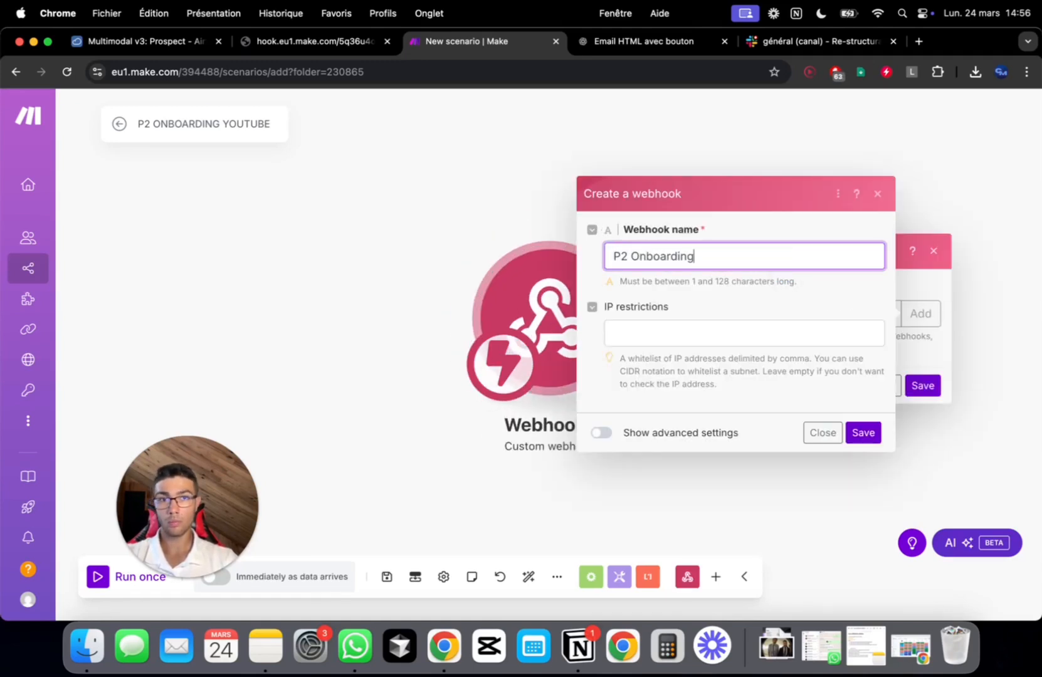
click(863, 432)
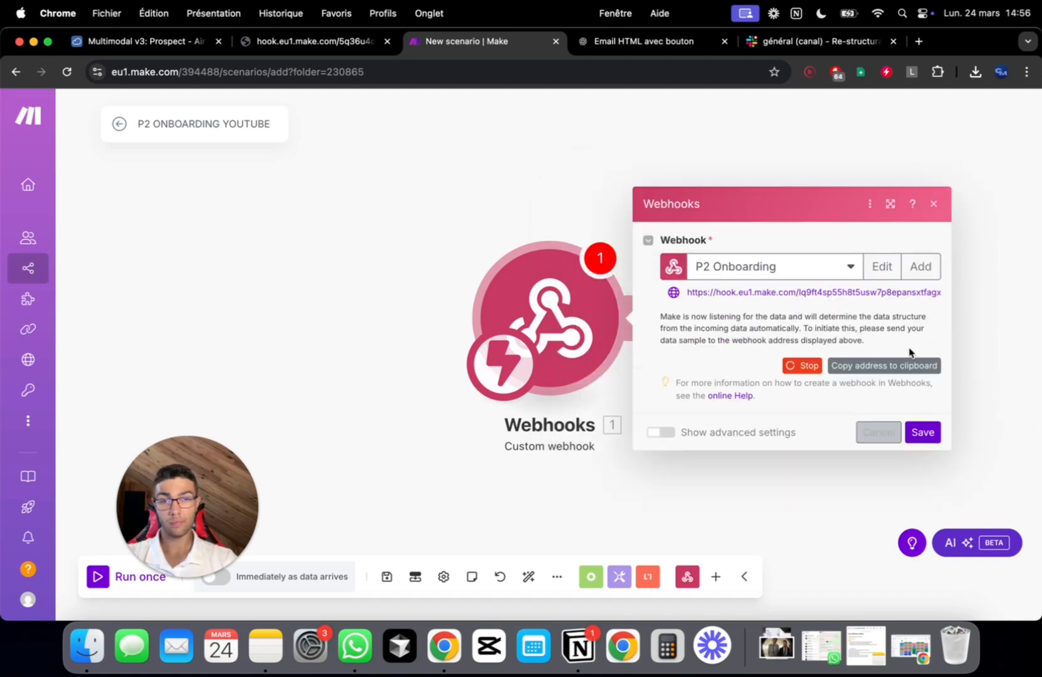
Select and copy the P2 Onboarding webhook address
triple_click(875, 295)
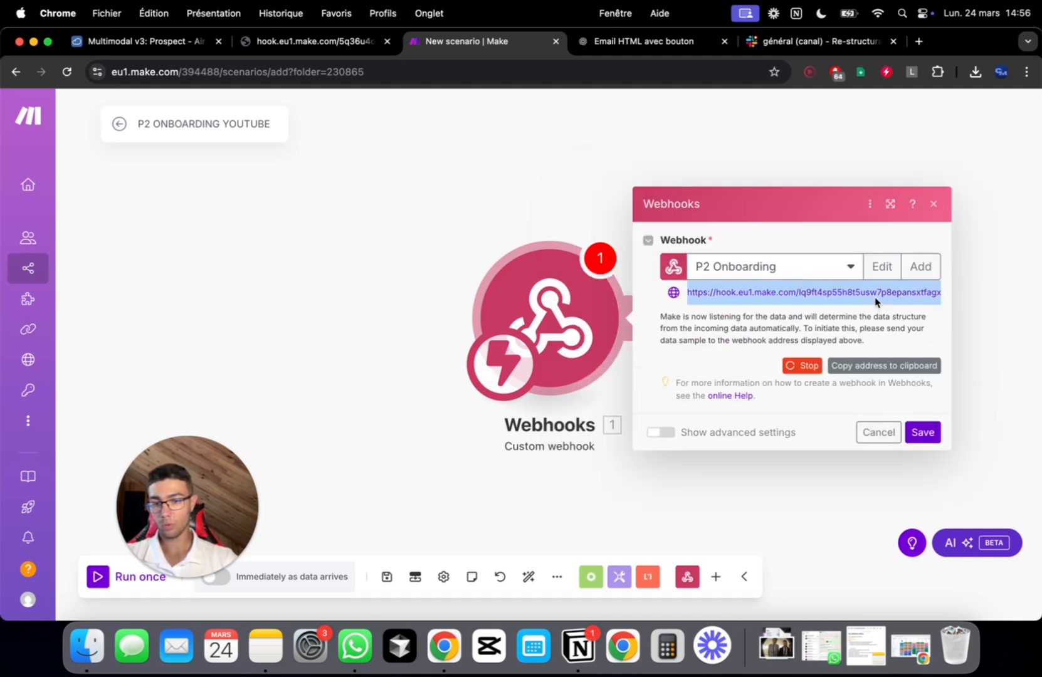
click(886, 312)
triple_click(884, 290)
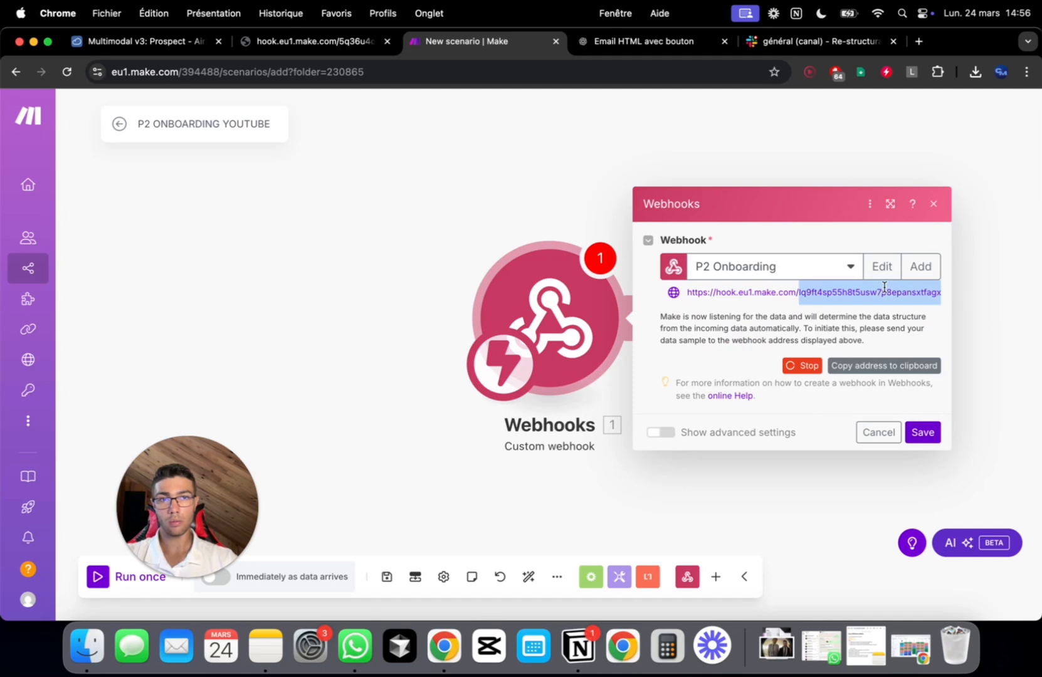
key(super+c)
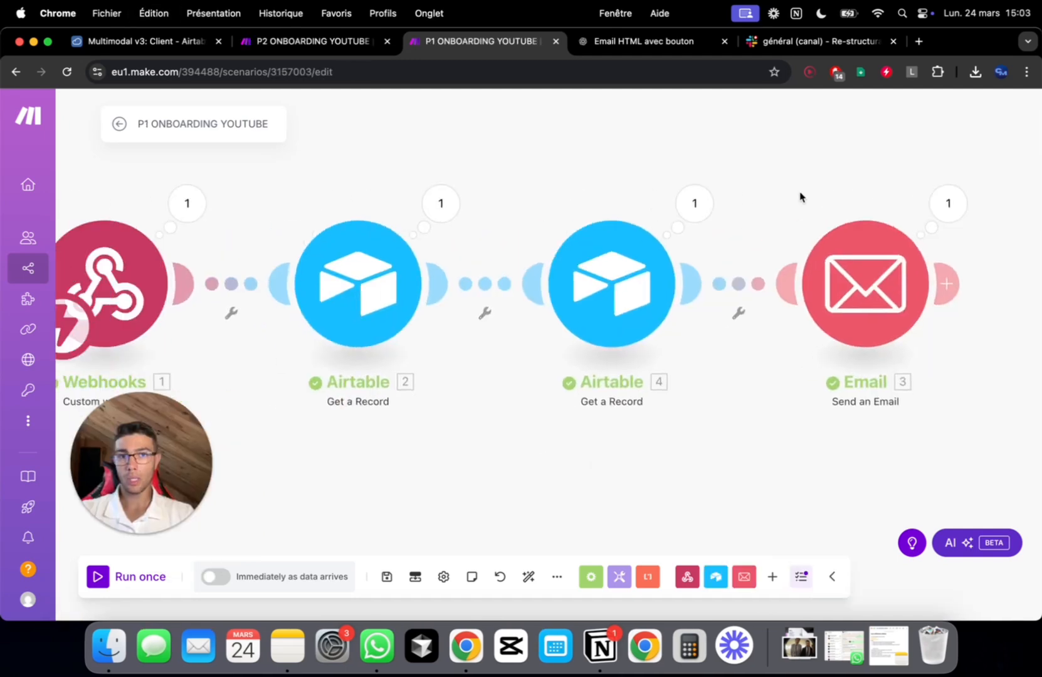
scroll(802, 195, right, 4)
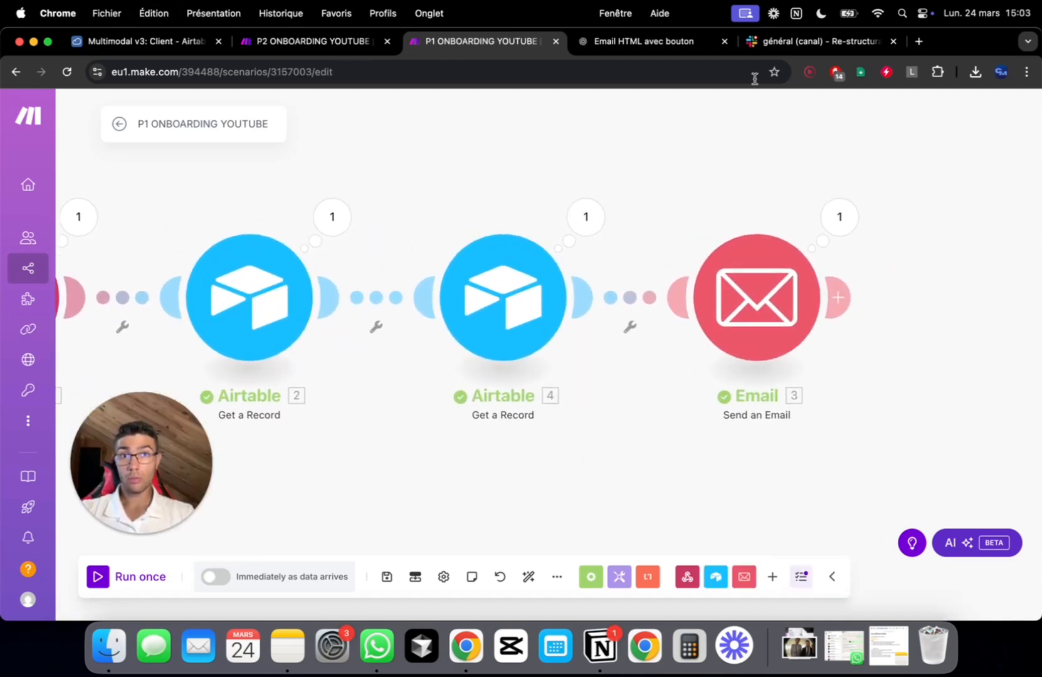
Stop P2's waiting run, recopy its webhook address, and open P1's Email module settings
click(304, 44)
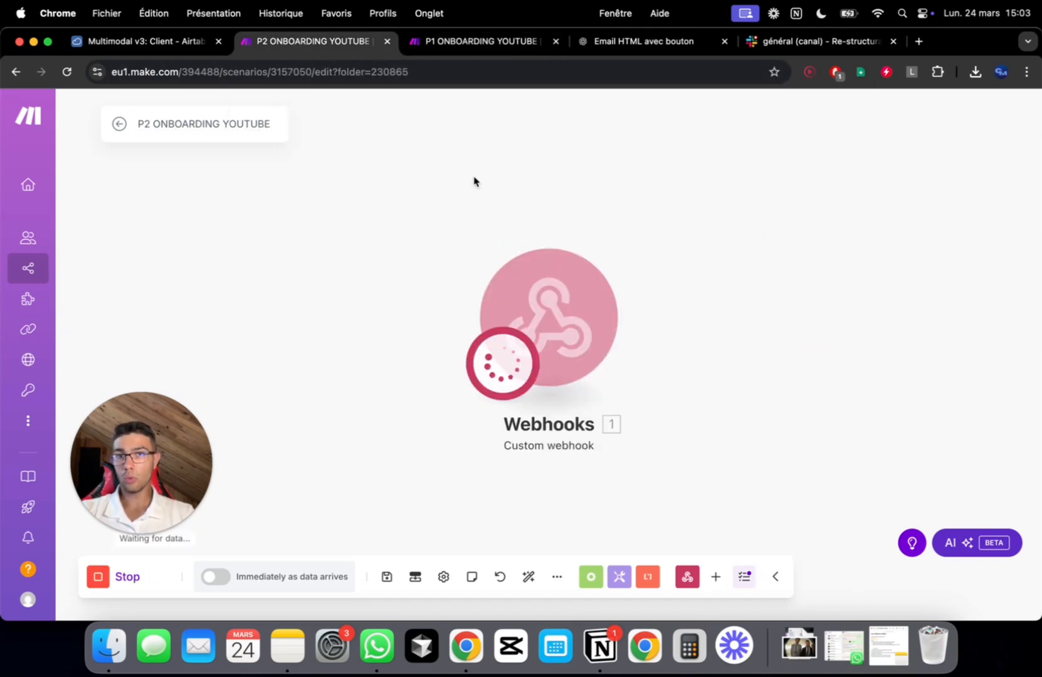
click(98, 577)
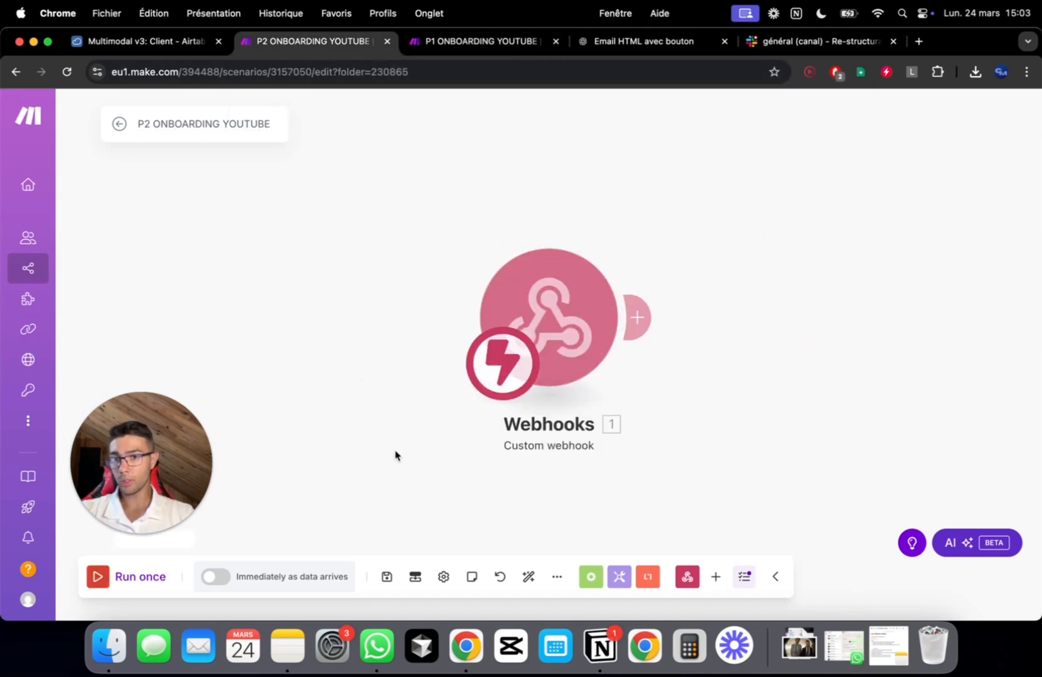
click(578, 296)
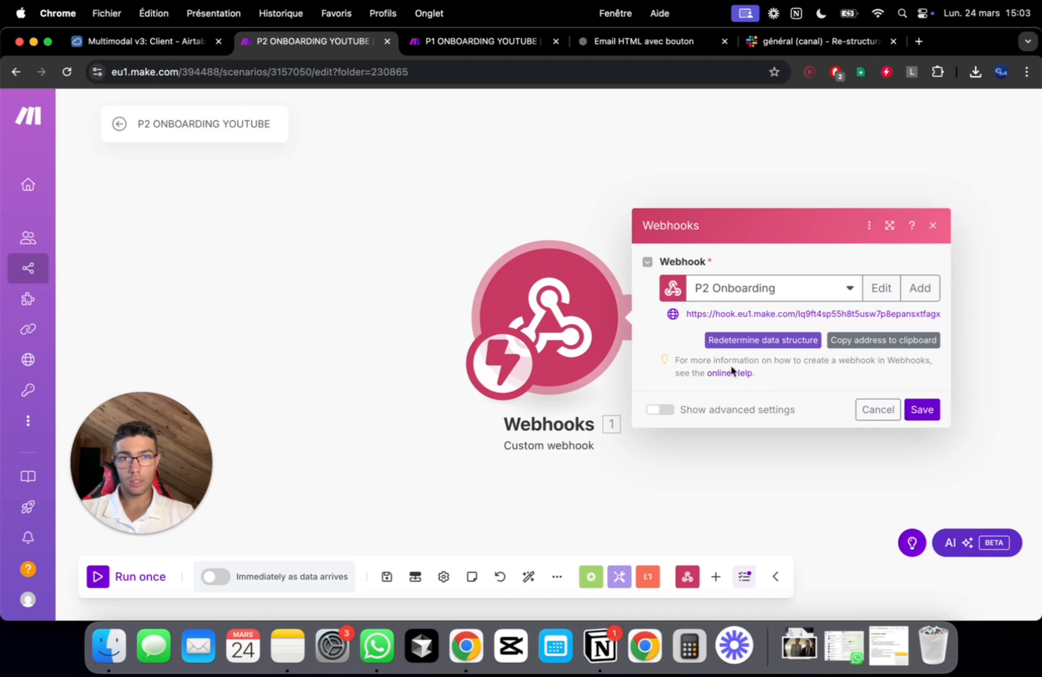
click(875, 348)
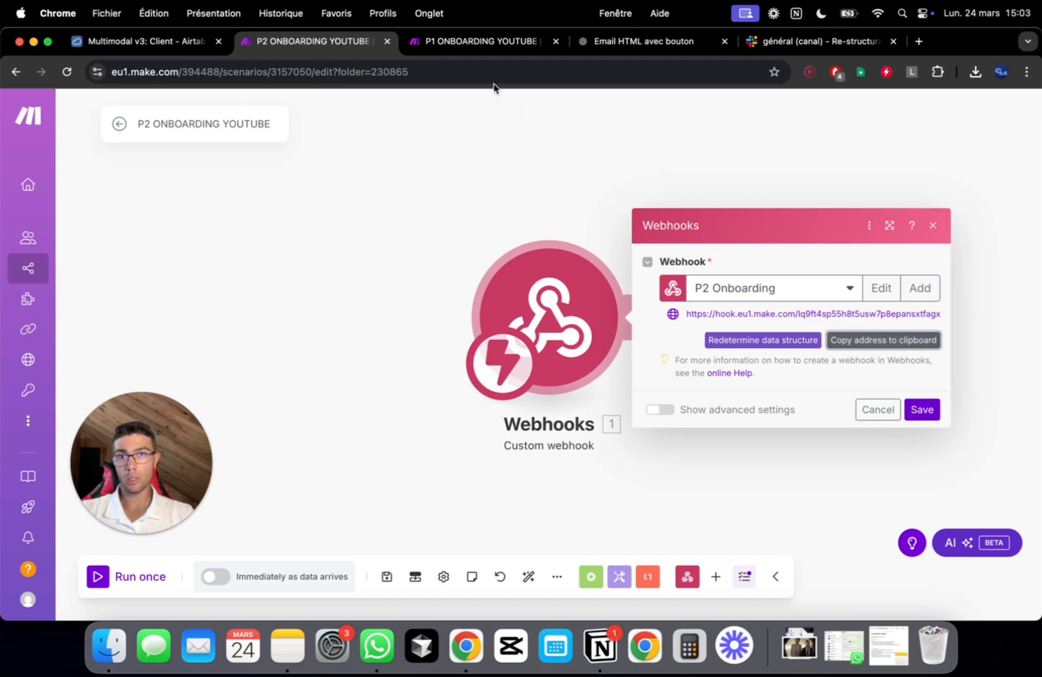
click(483, 42)
click(758, 262)
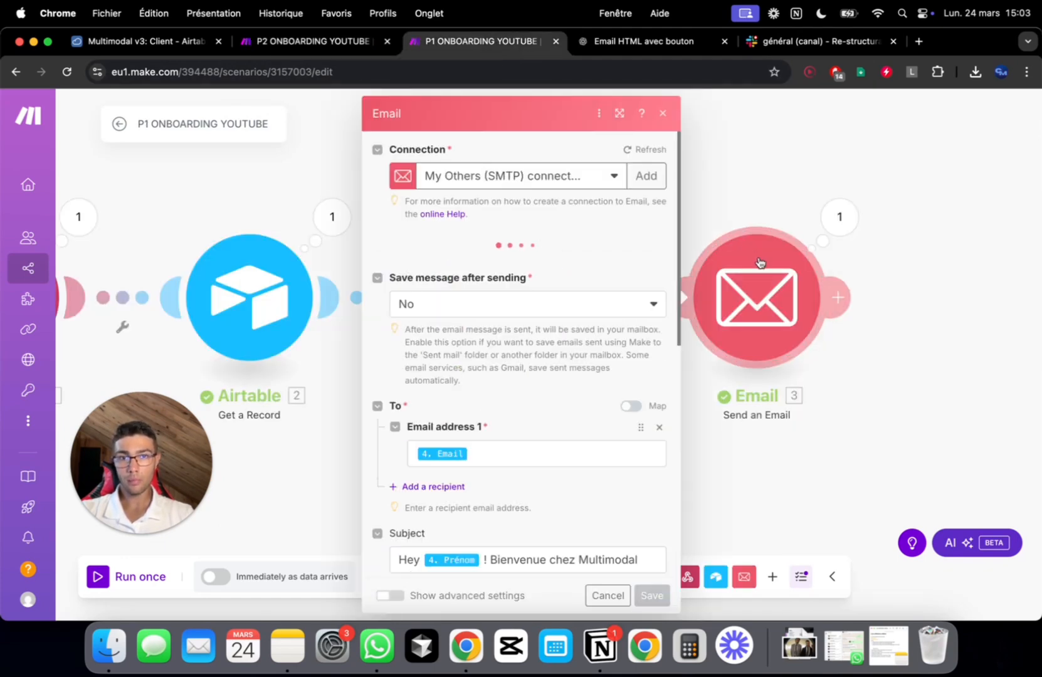
Replace the button's href link with the P2 webhook address followed by '?'
scroll(506, 442, down, 15)
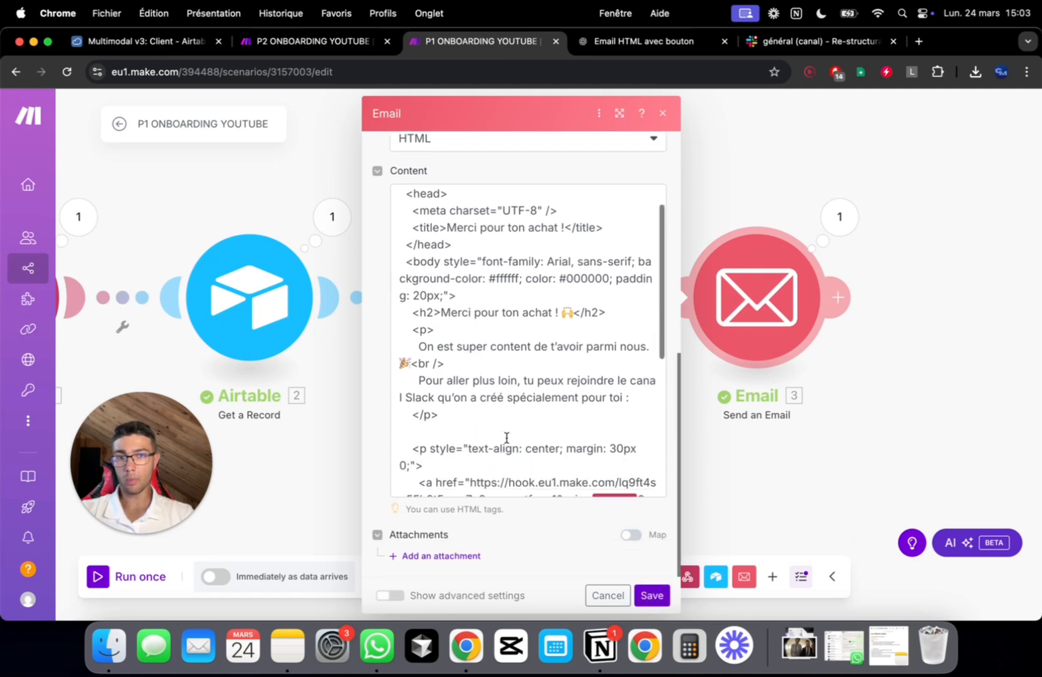
drag(580, 384, 470, 337)
key(super+v)
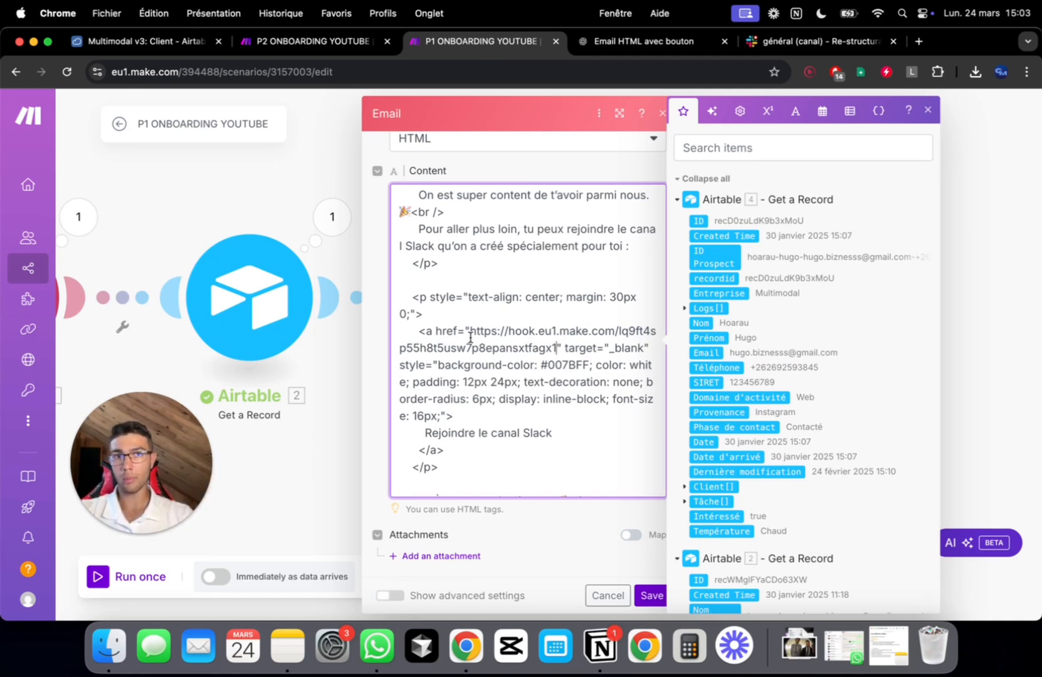
text(?)
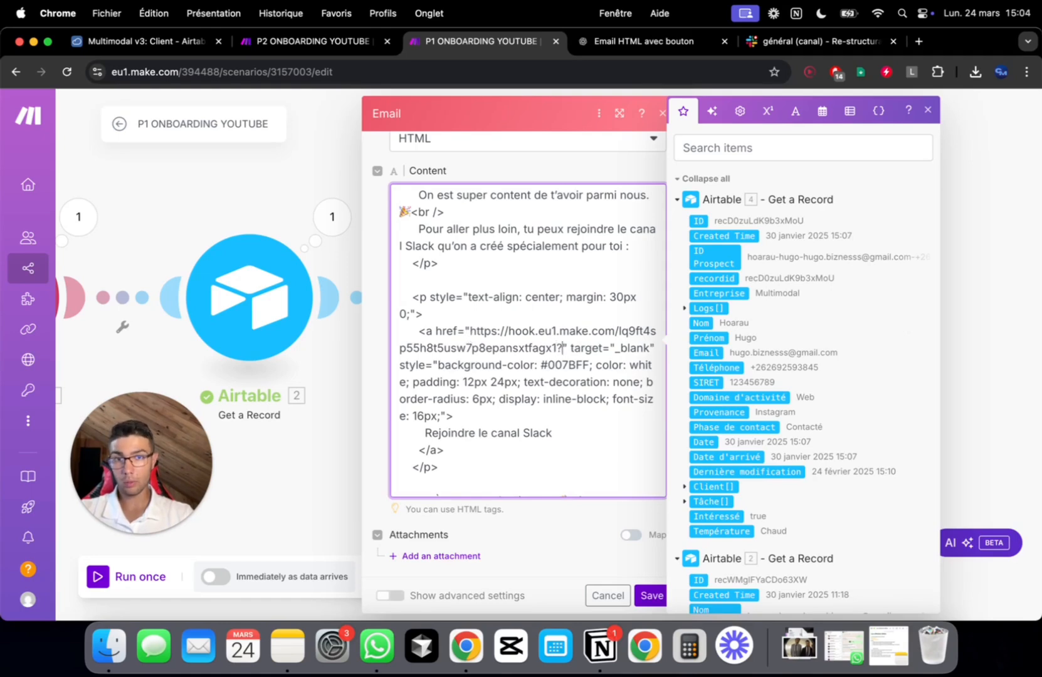
click(546, 283)
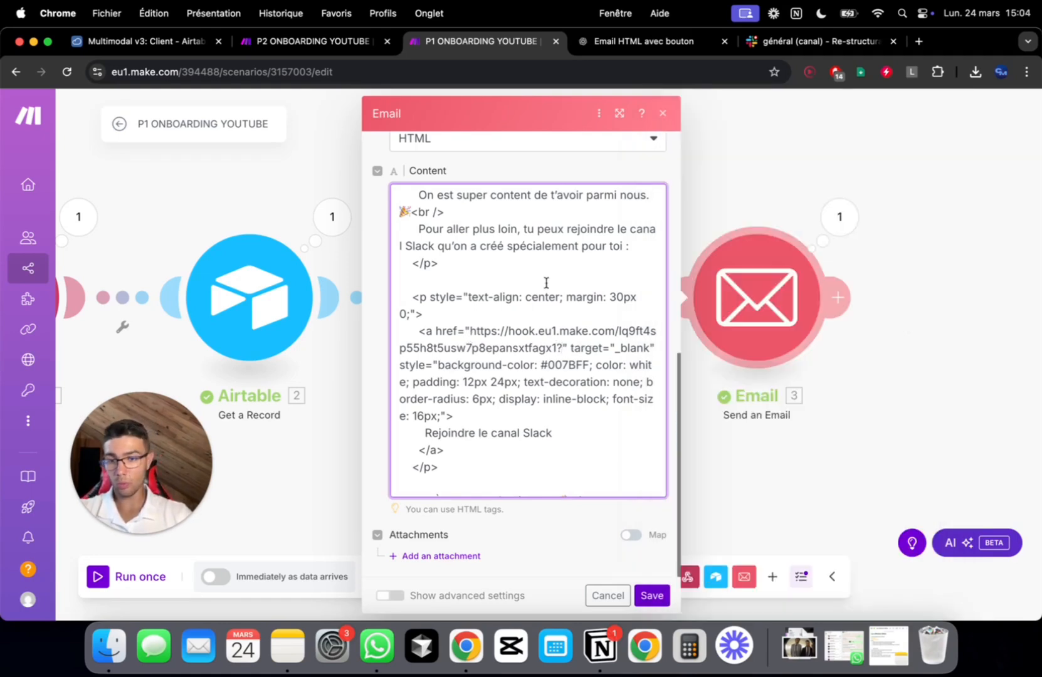
Append prix= to the link and map the webhook's prix field after it
text(prix)
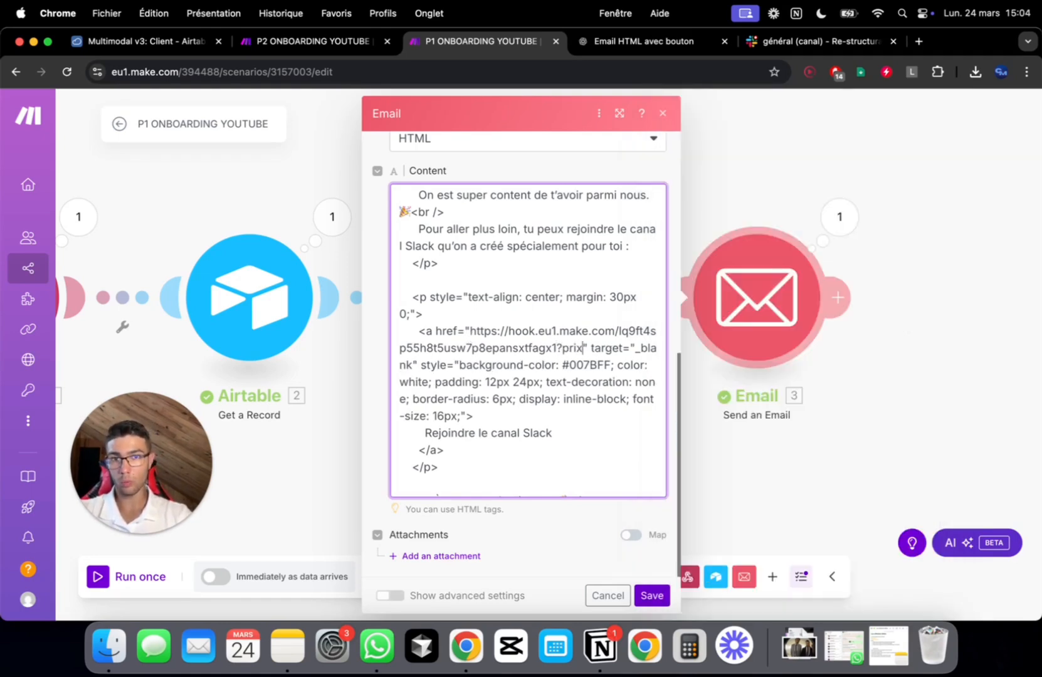
text(=)
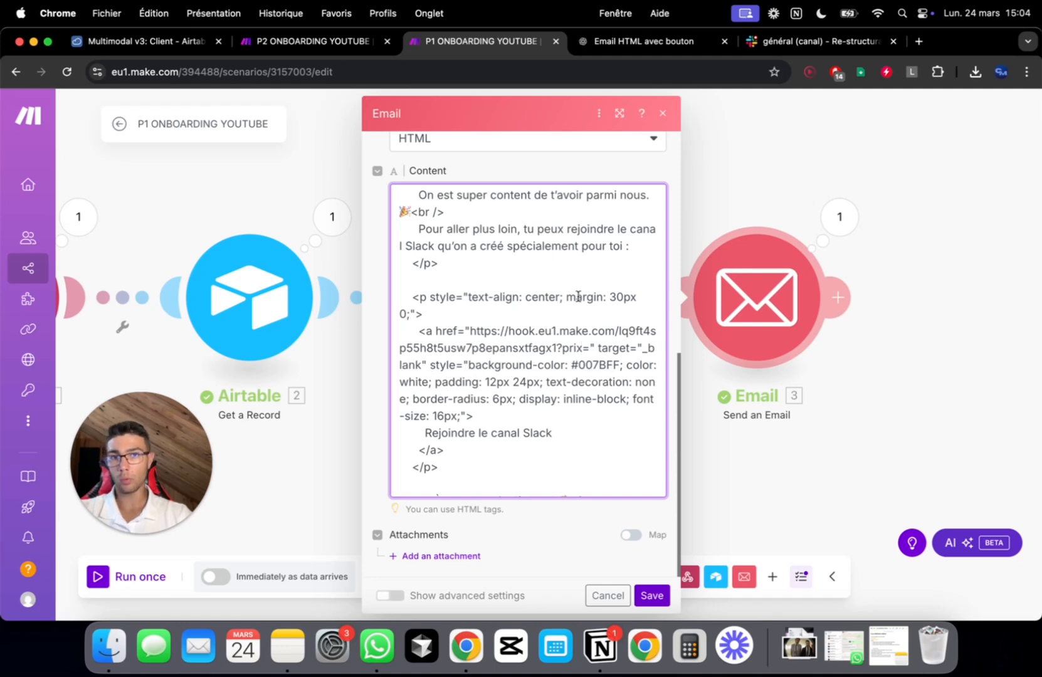
click(590, 349)
click(746, 148)
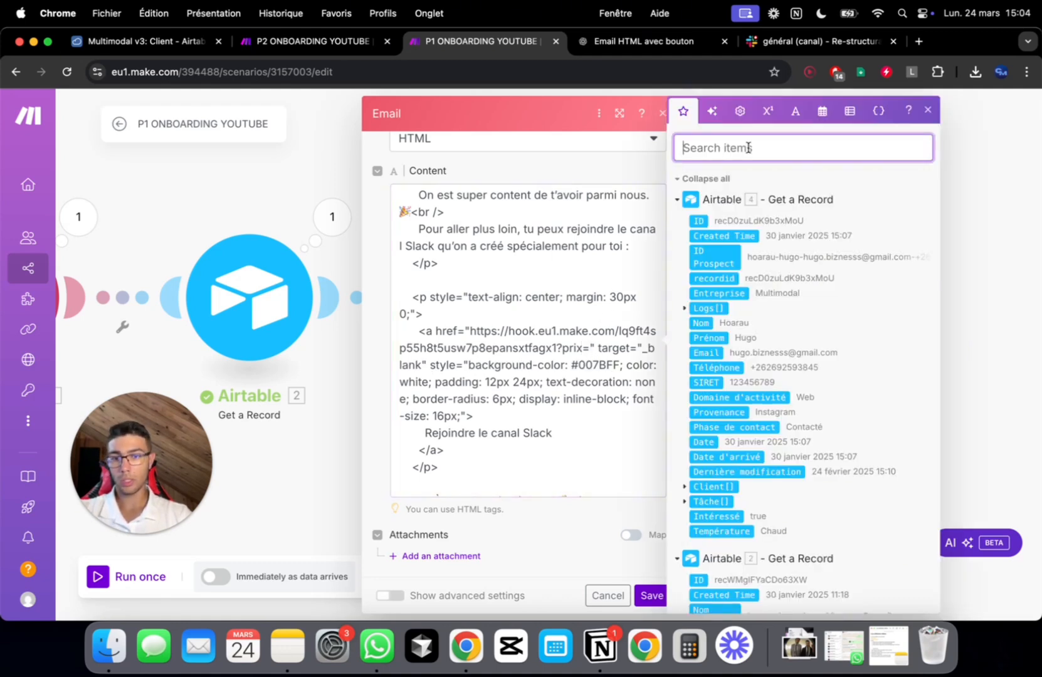
text(prix)
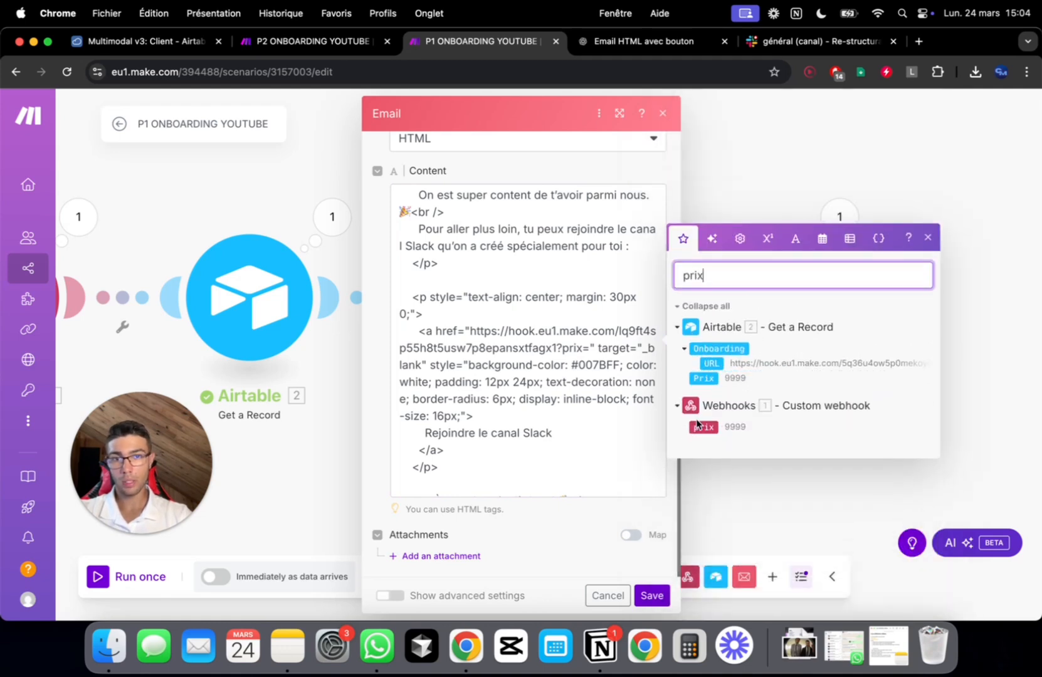
click(700, 427)
scroll(595, 385, down, 3)
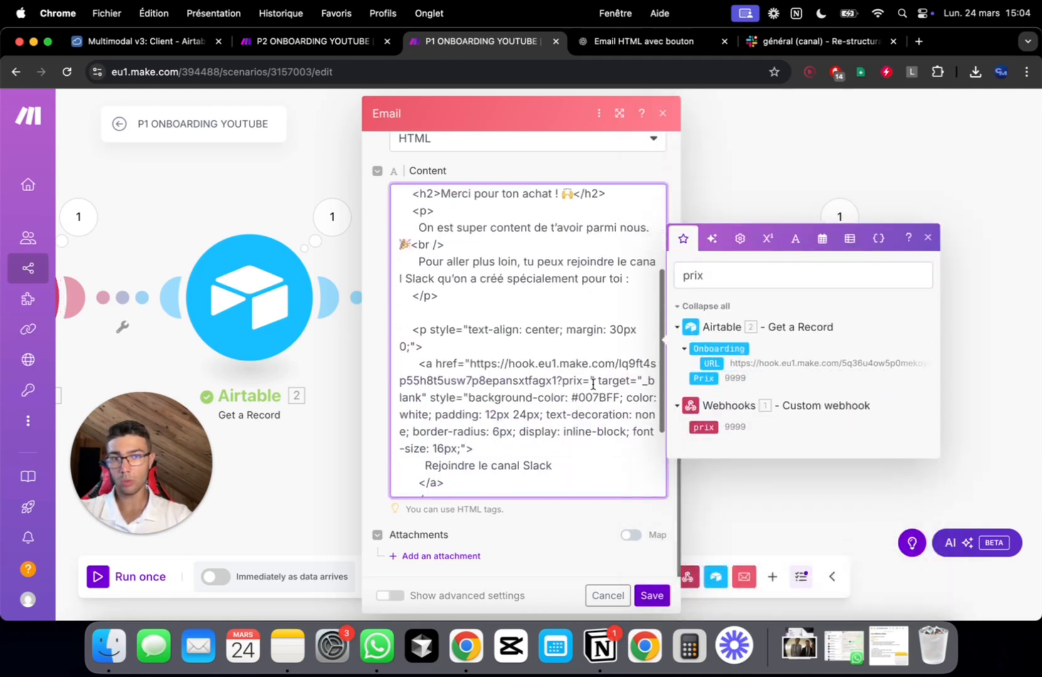
scroll(592, 384, down, 3)
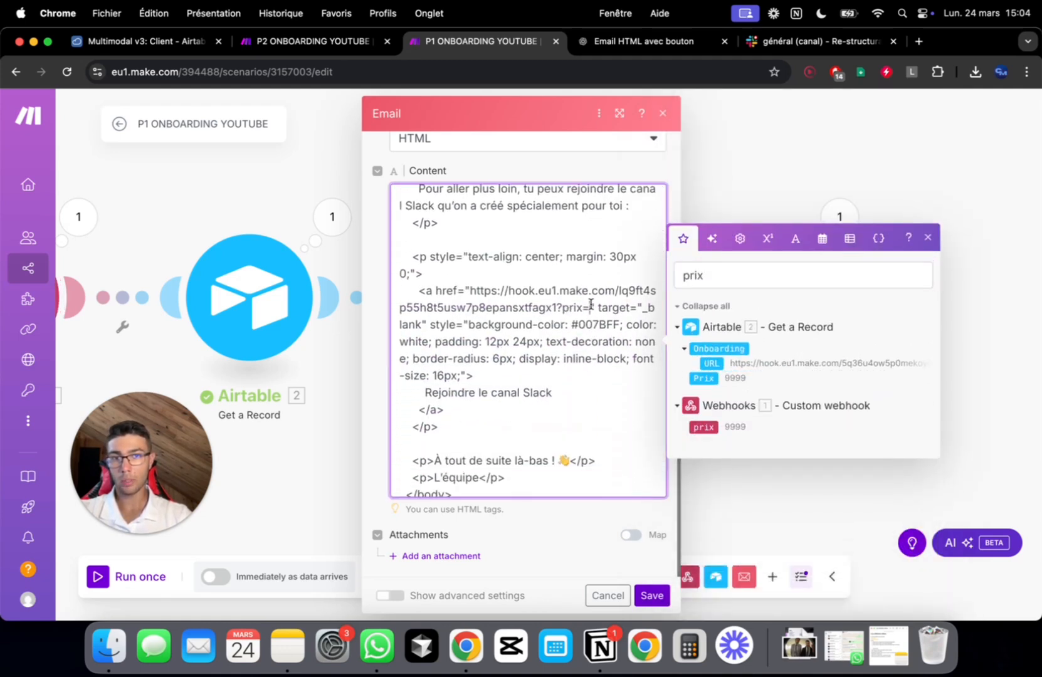
click(719, 427)
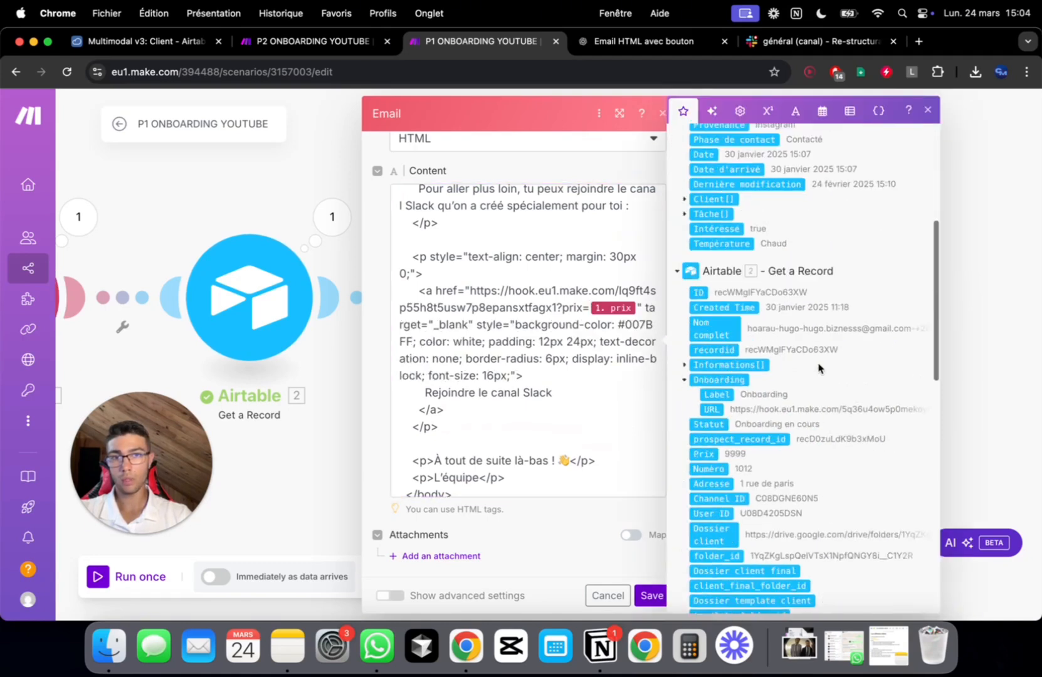
click(645, 386)
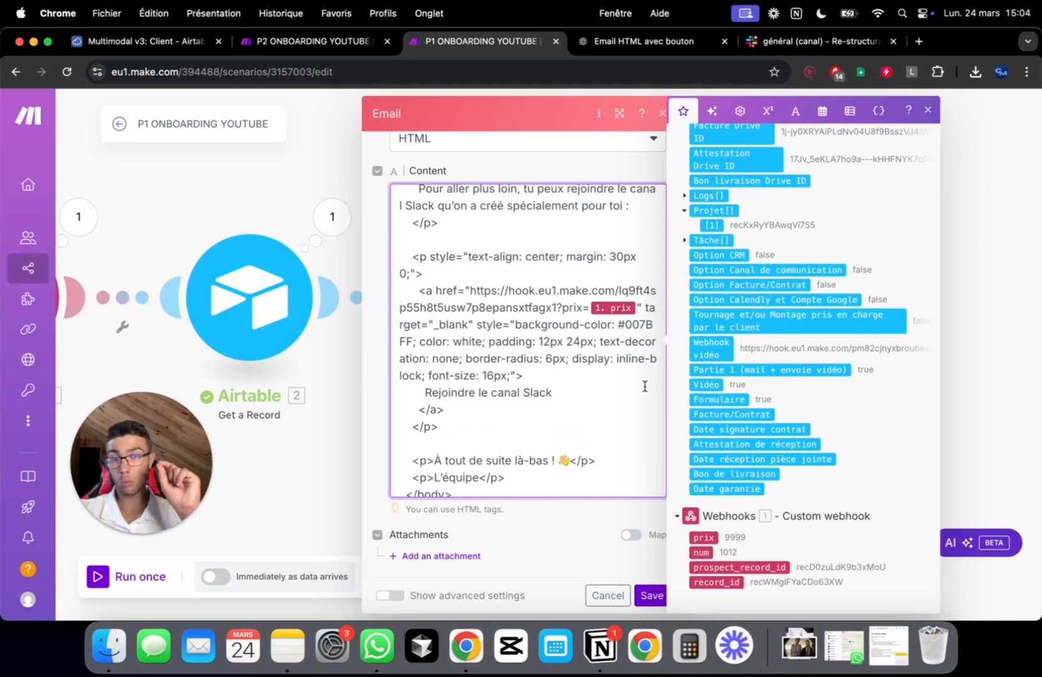
click(638, 307)
Add &num=, &prospect_record_id= and &record_id= with their mapped webhook values, then save the module
text(&)
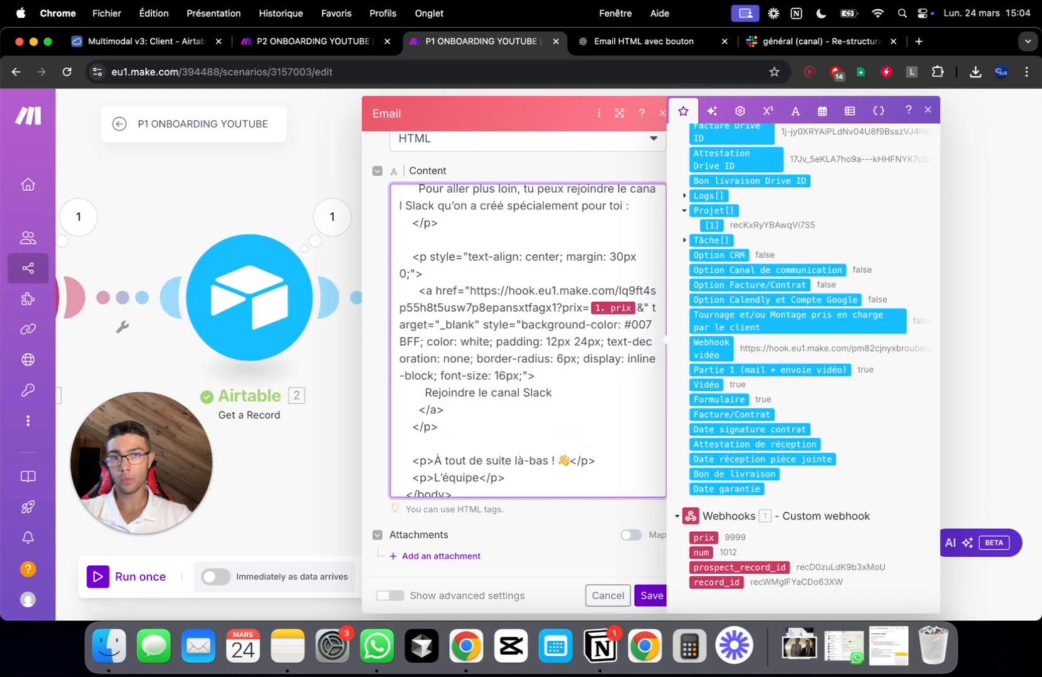
text(num)
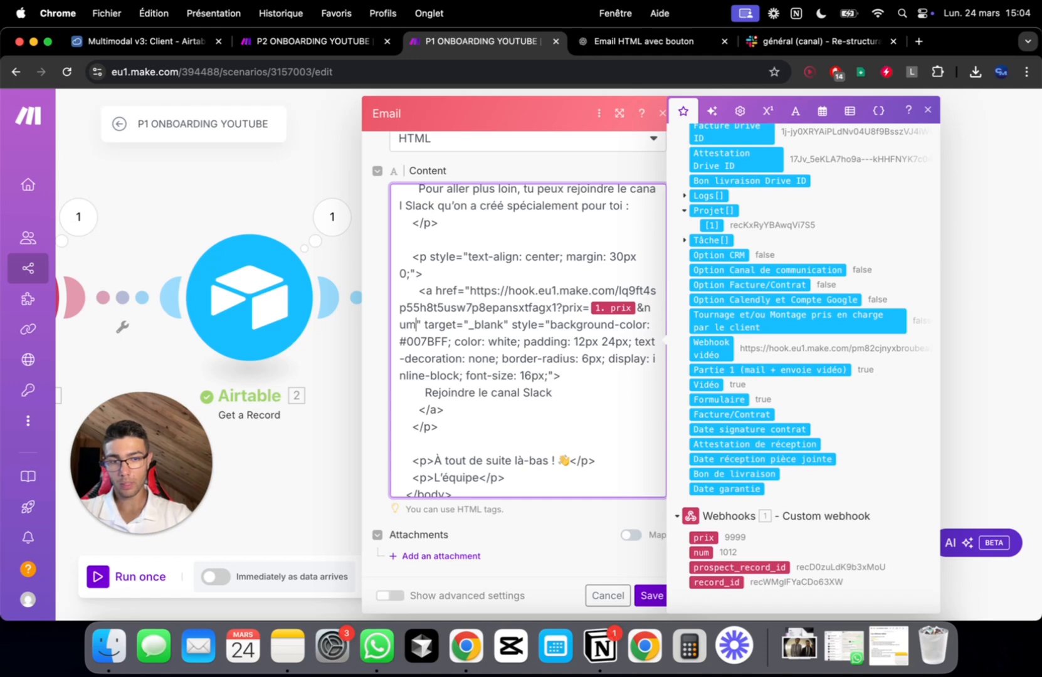
text(=)
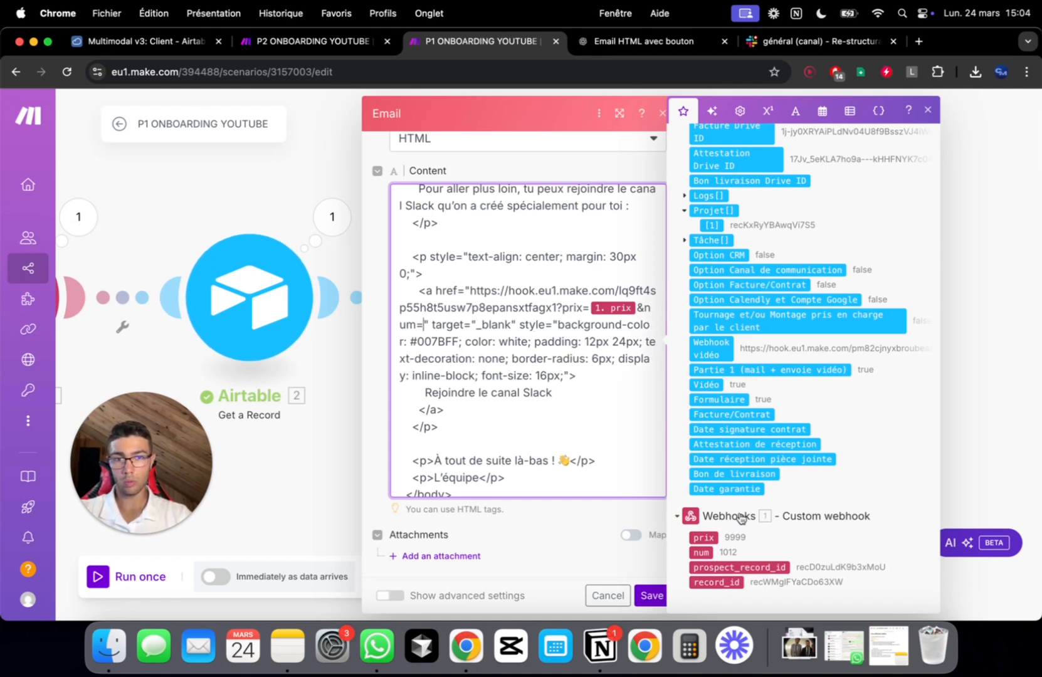
click(700, 552)
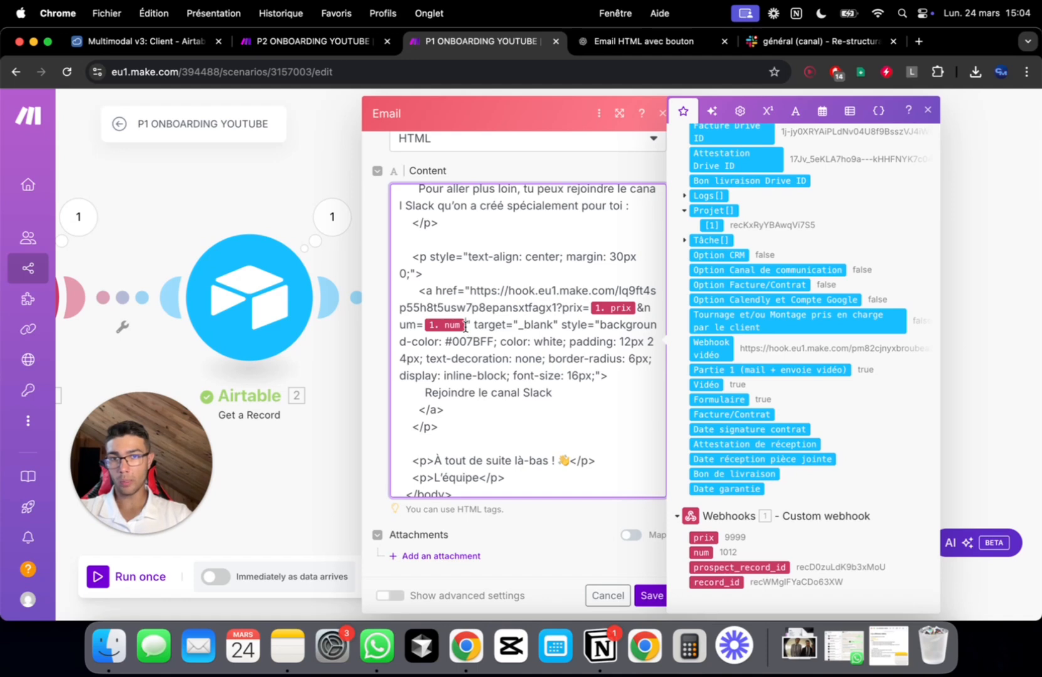
text(@)
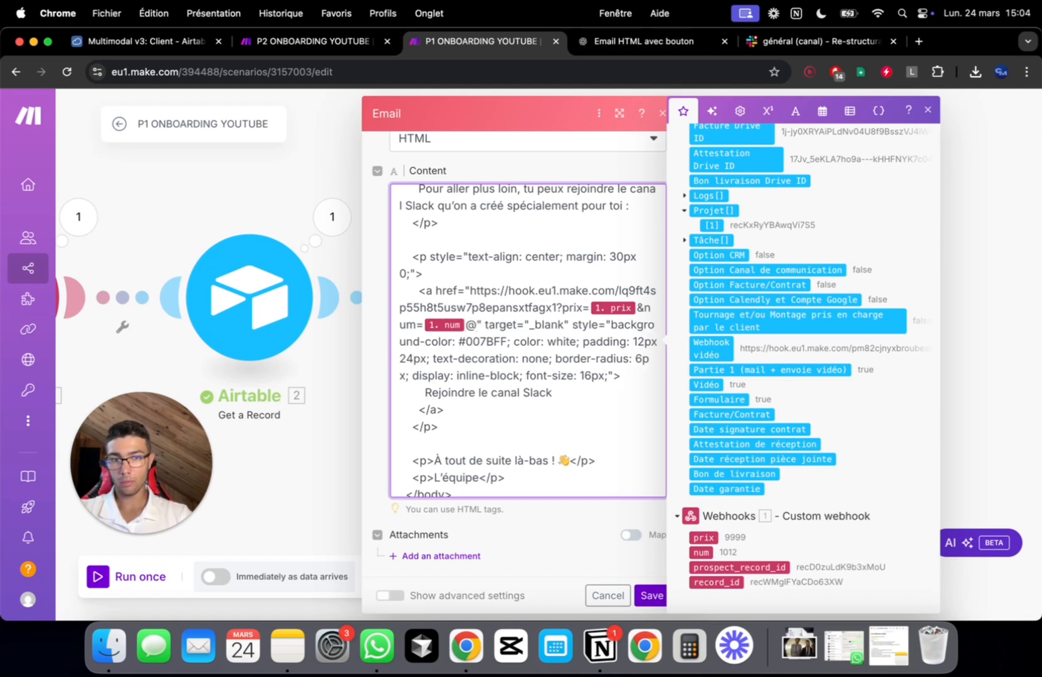
key(BackSpace)
text(&)
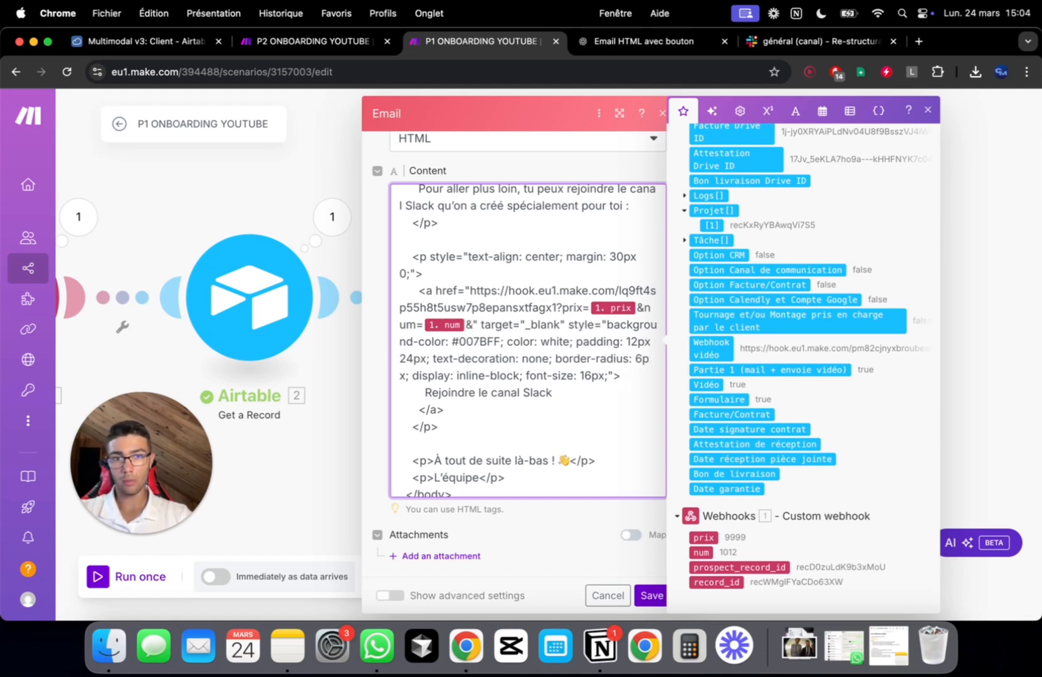
text(prospect)
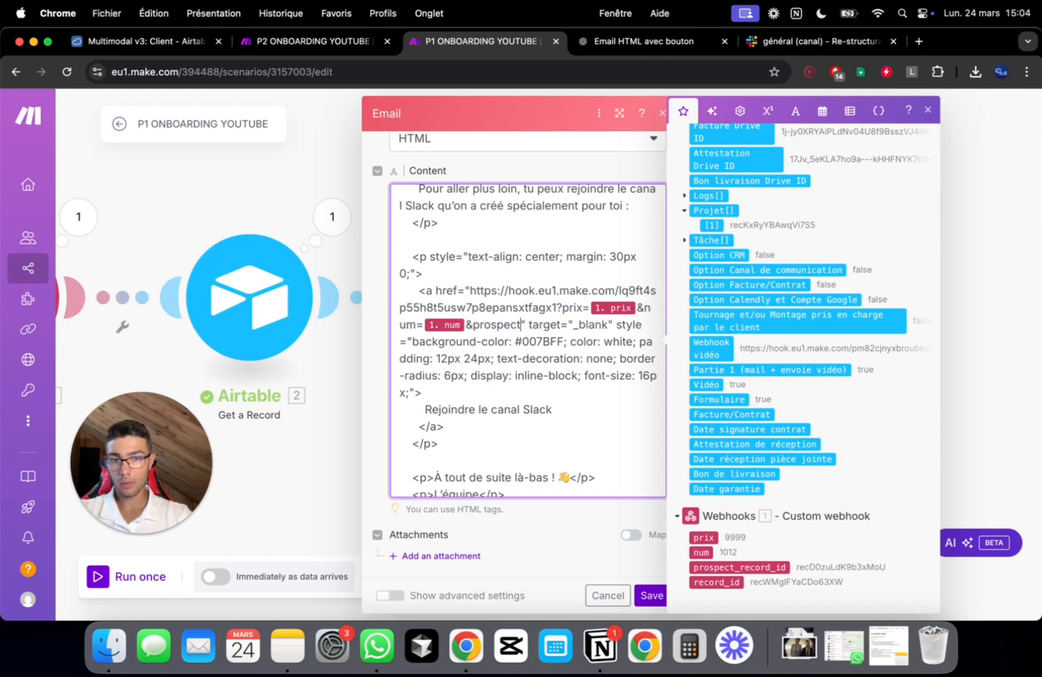
text(_record-)
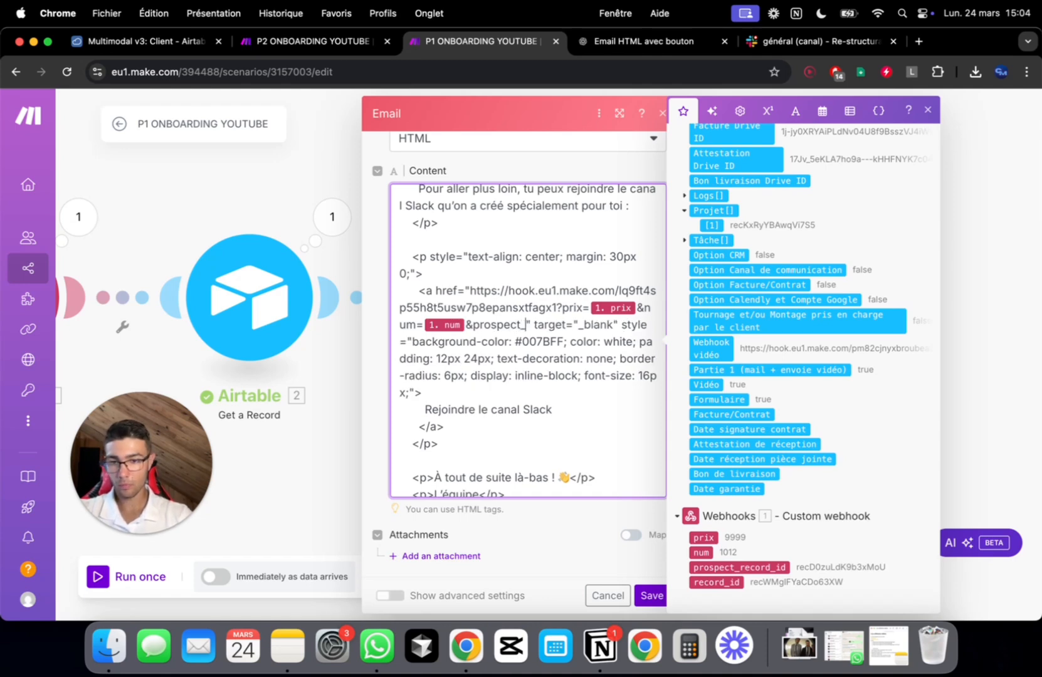
key(BackSpace)
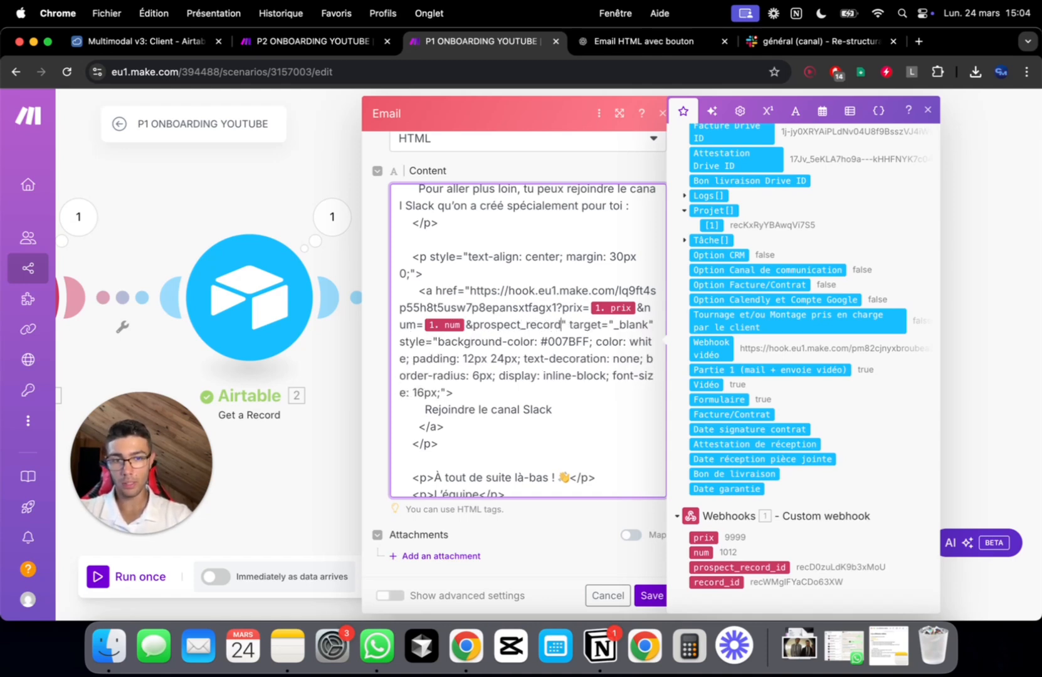
text(_id)
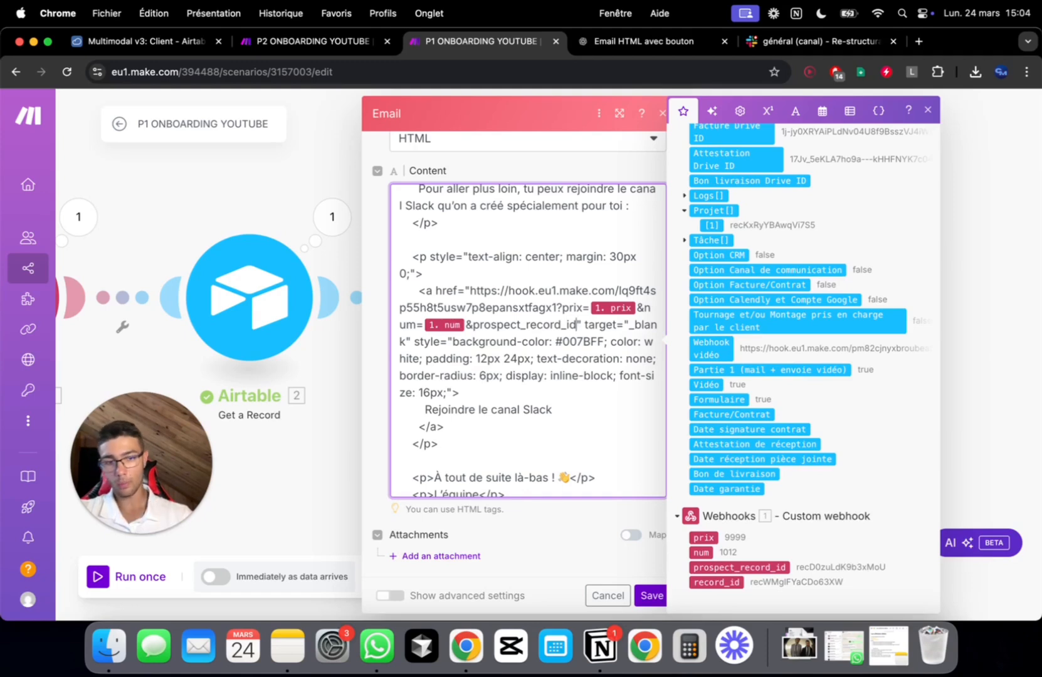
text(=)
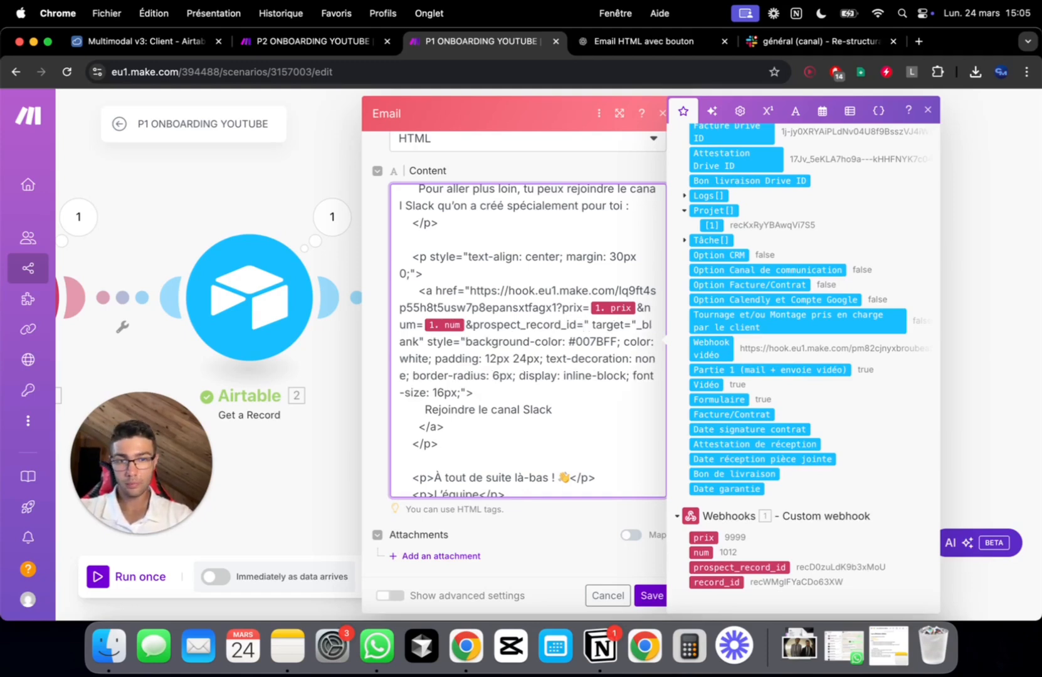
click(739, 567)
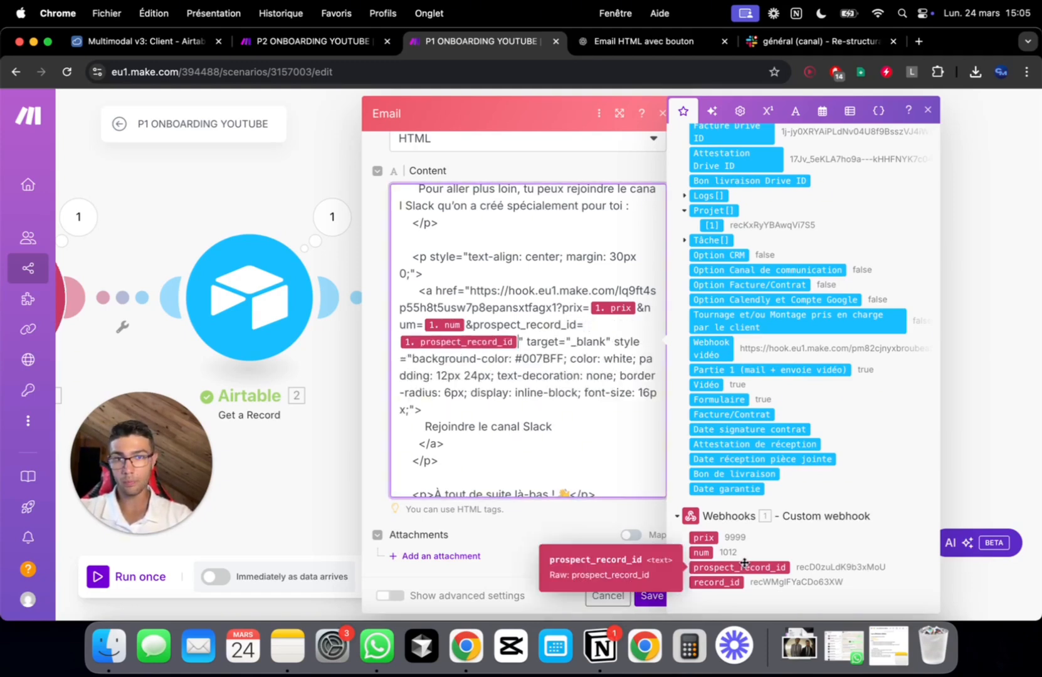
text(&)
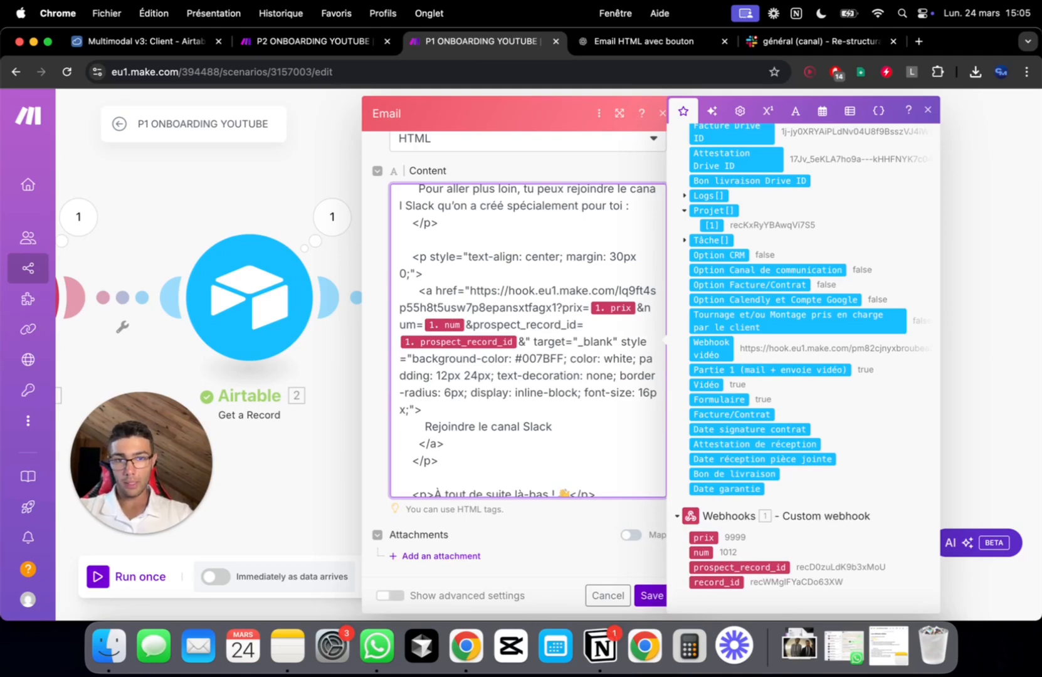
text(record)
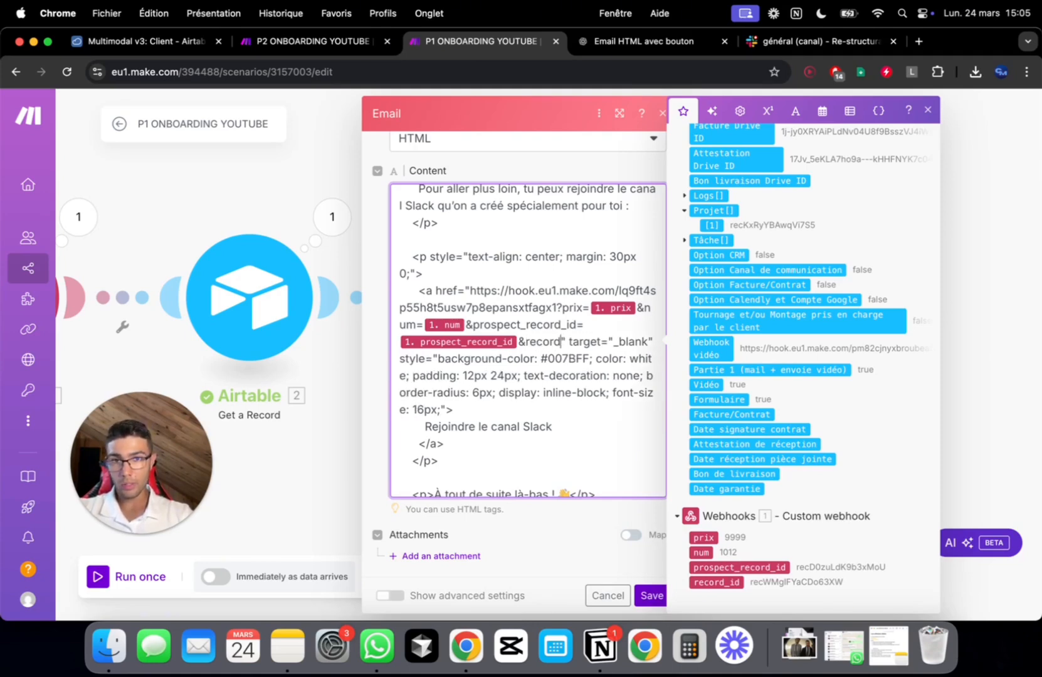
text(_id)
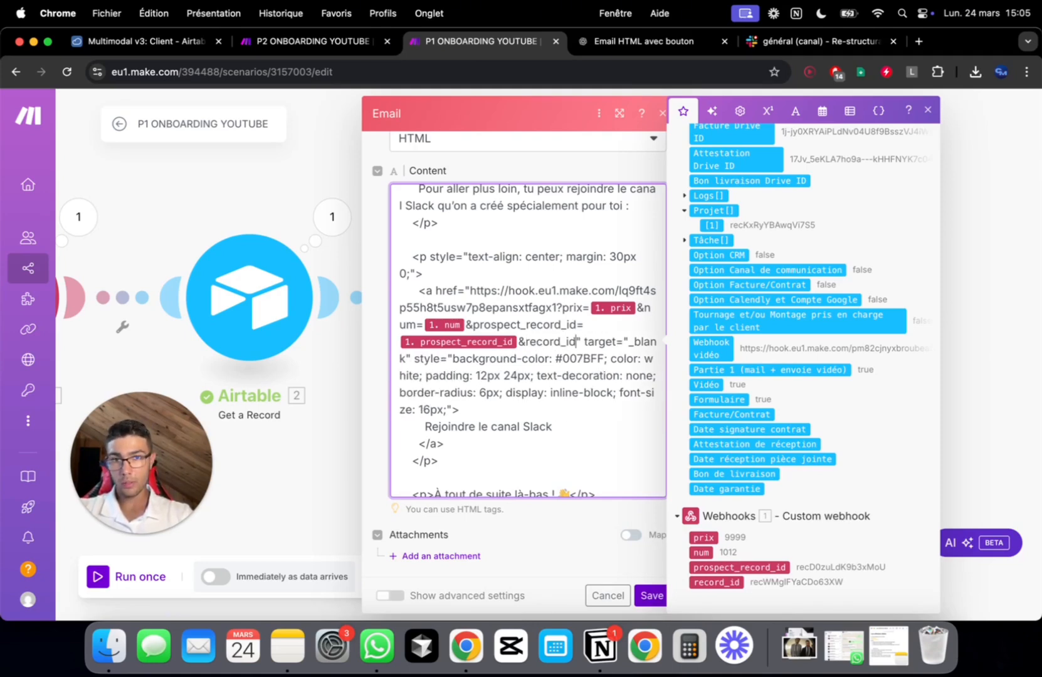
text(=)
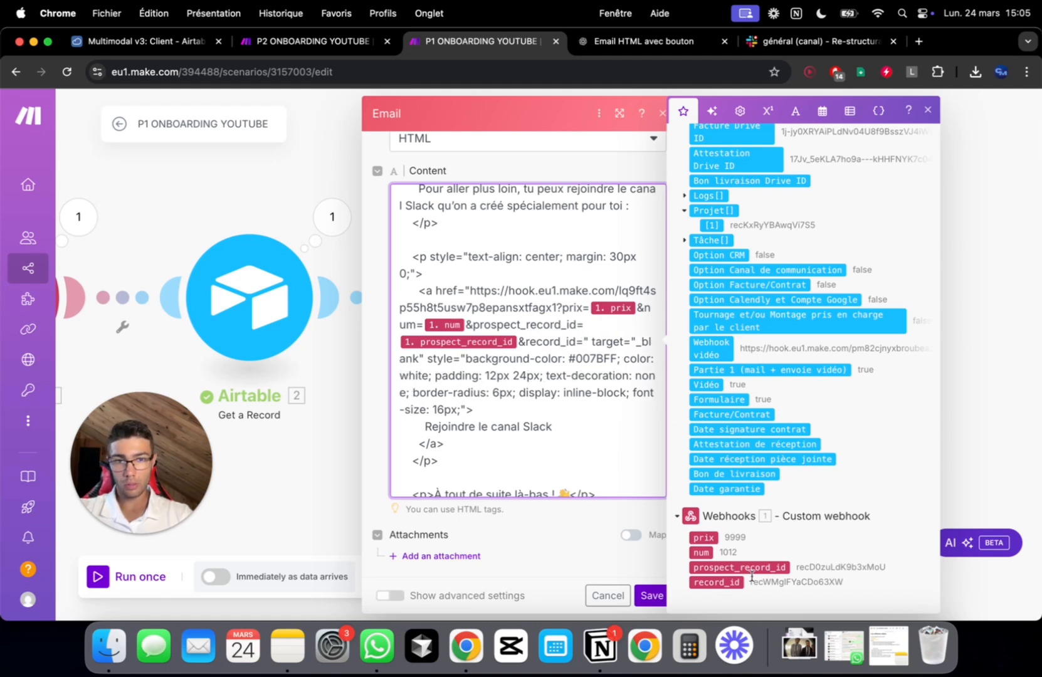
click(732, 583)
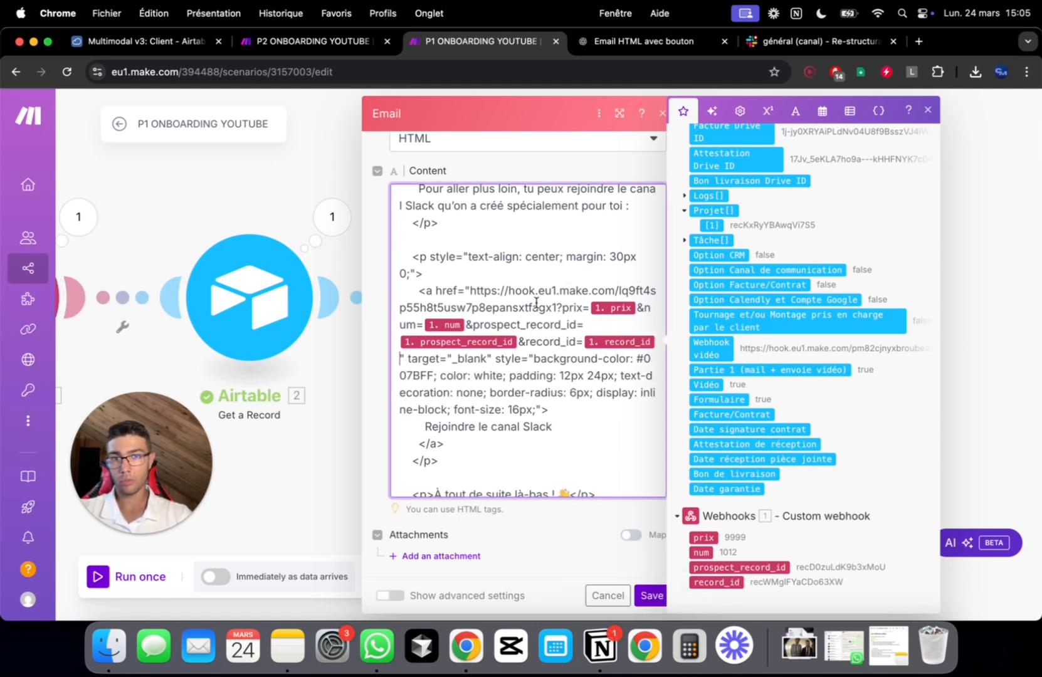
click(652, 595)
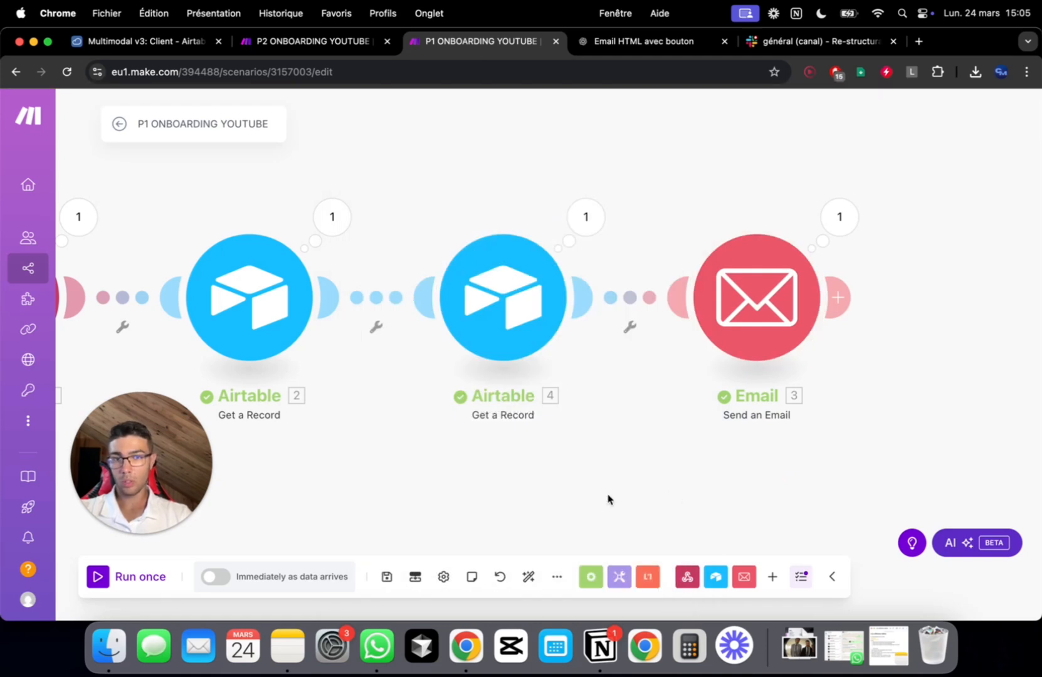
Run the P1 ONBOARDING YOUTUBE scenario once
click(102, 579)
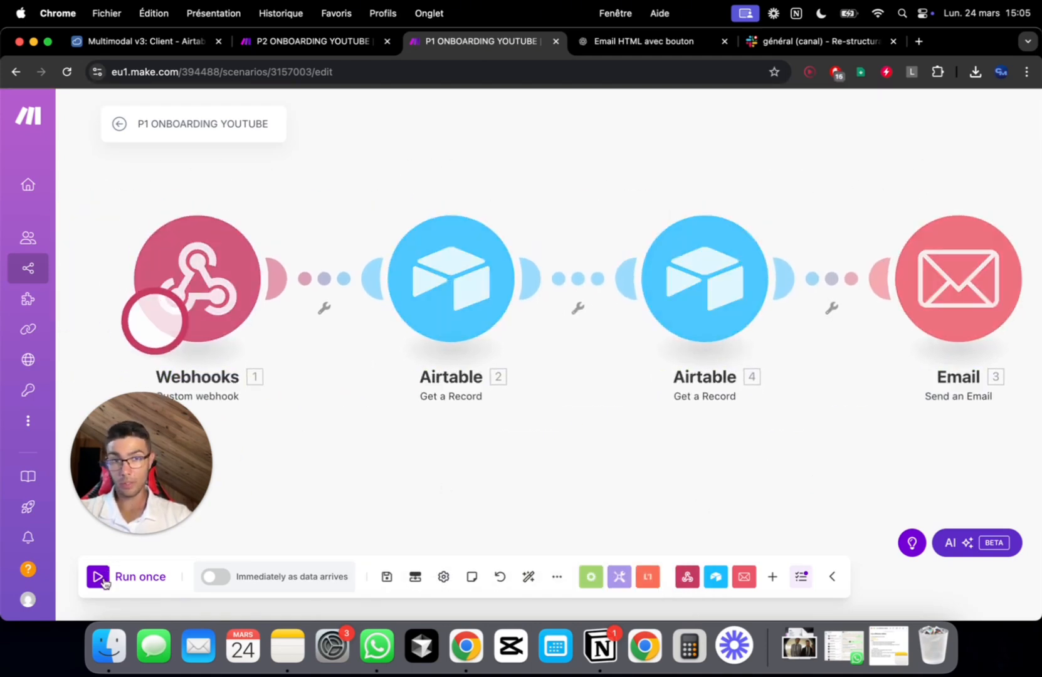
key(super+s)
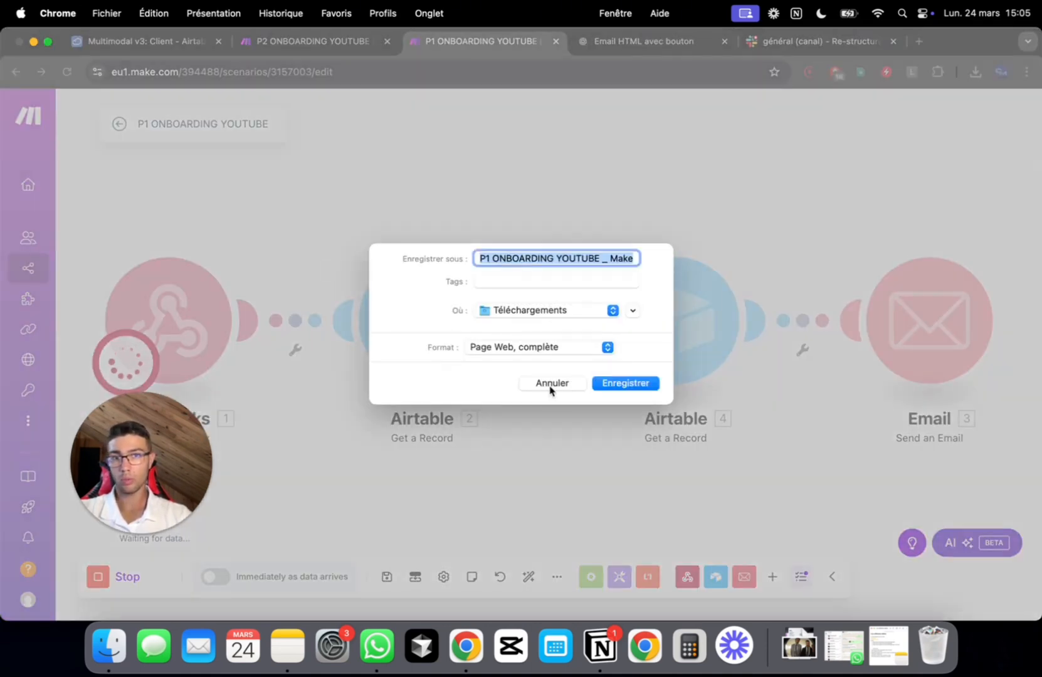
click(551, 384)
Have P2's webhook redetermine its data structure, save it, and run P2 once
click(346, 42)
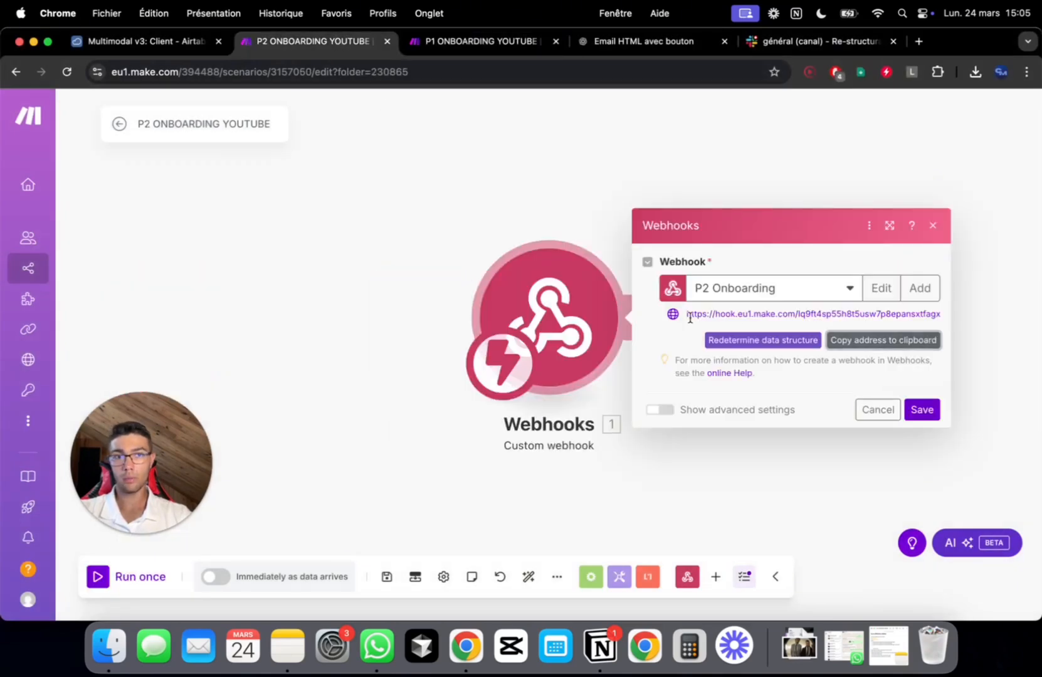
click(776, 347)
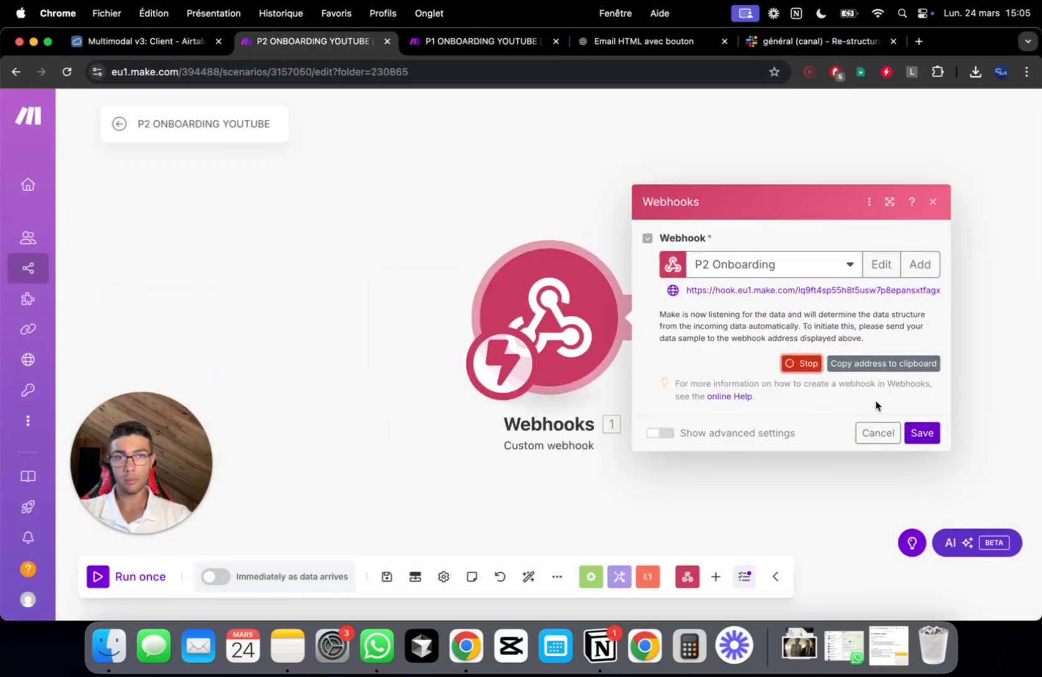
click(921, 433)
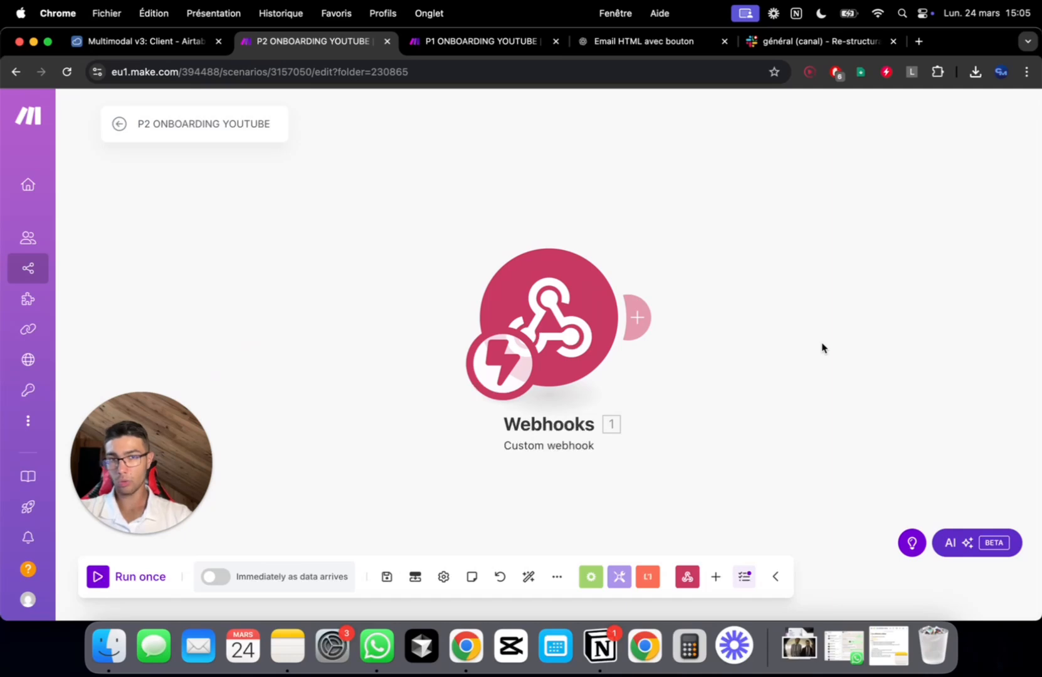
click(108, 579)
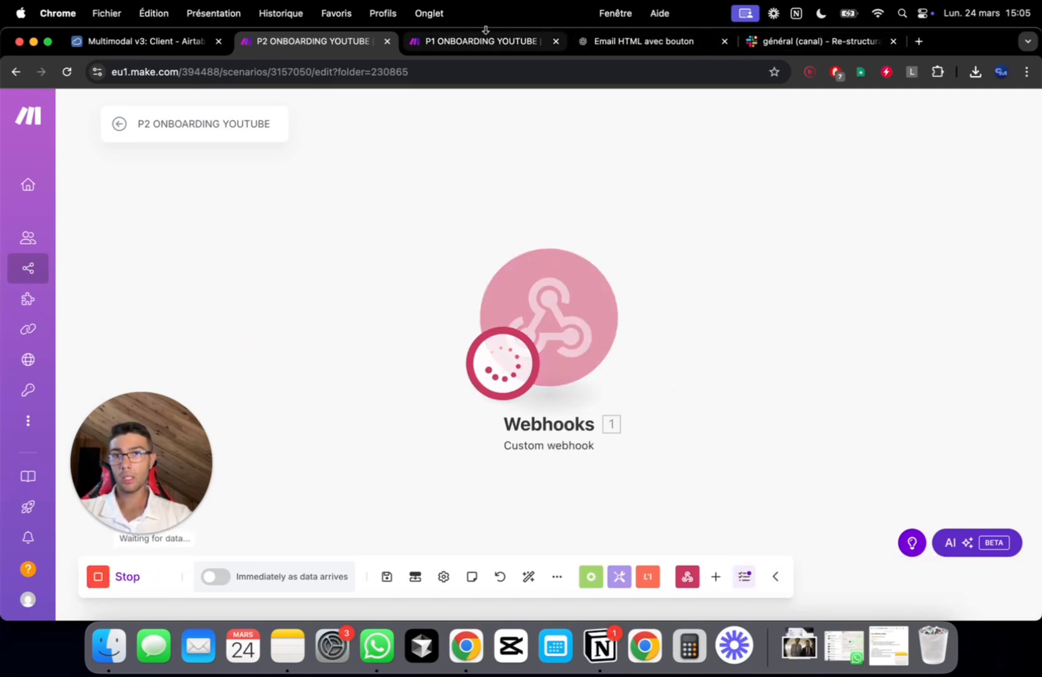
click(139, 42)
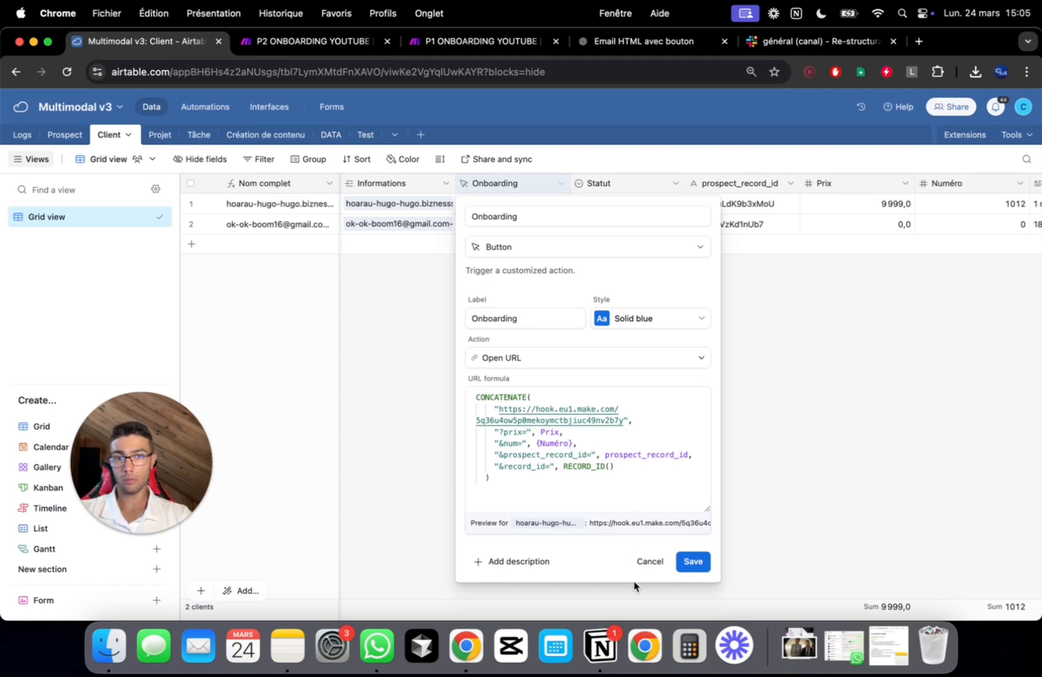
Cancel the Onboarding field editor and fire the first client's Onboarding button
click(651, 561)
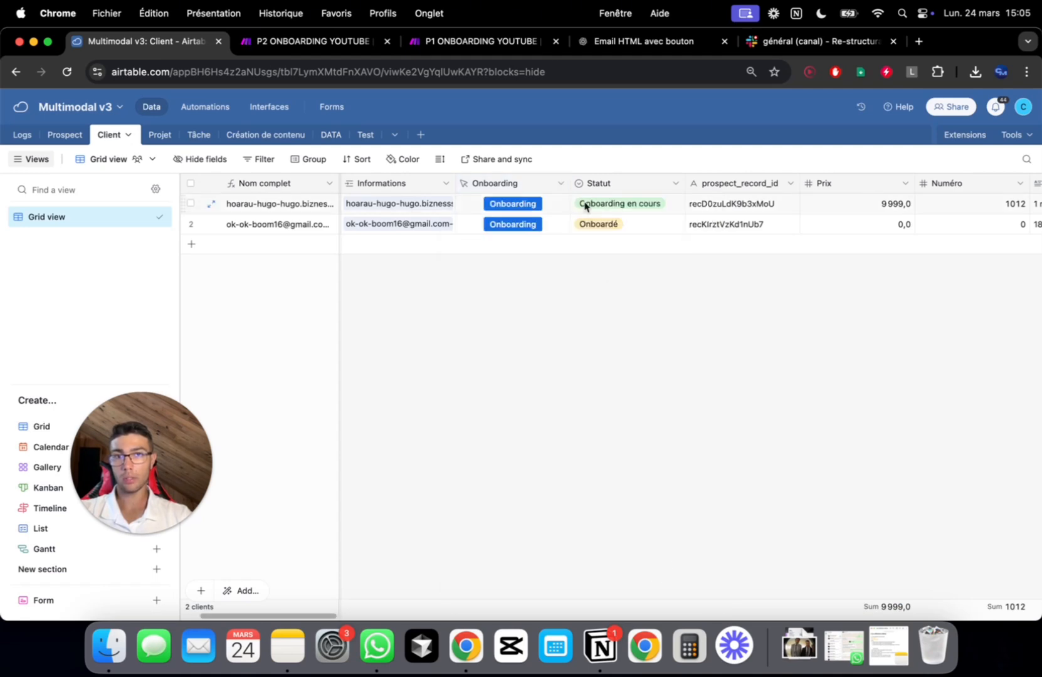
click(517, 204)
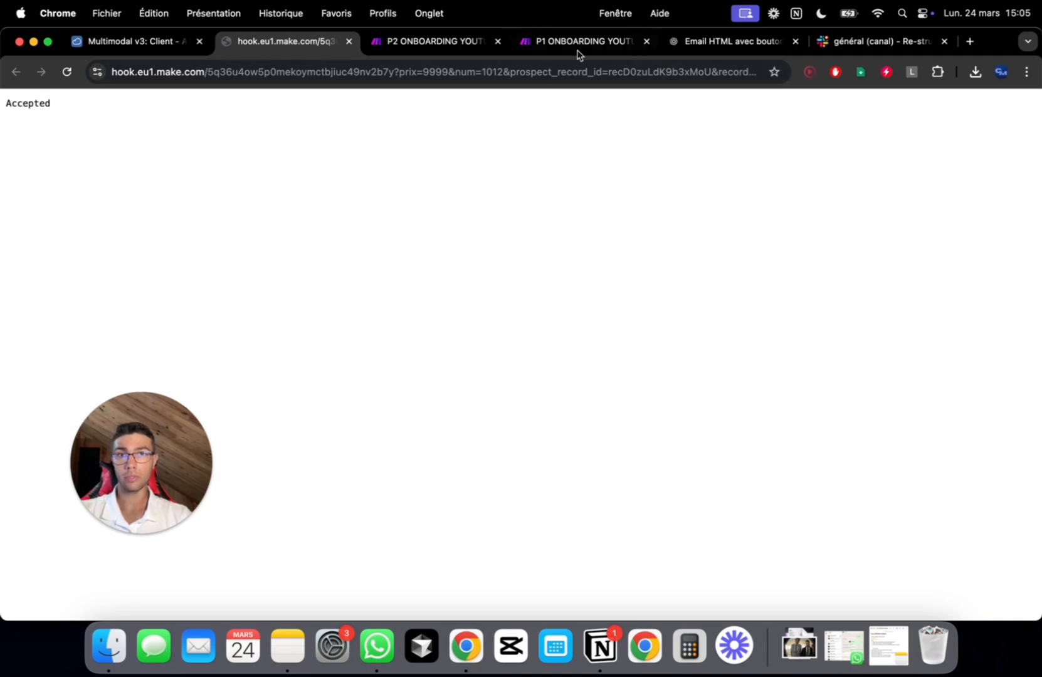
click(33, 41)
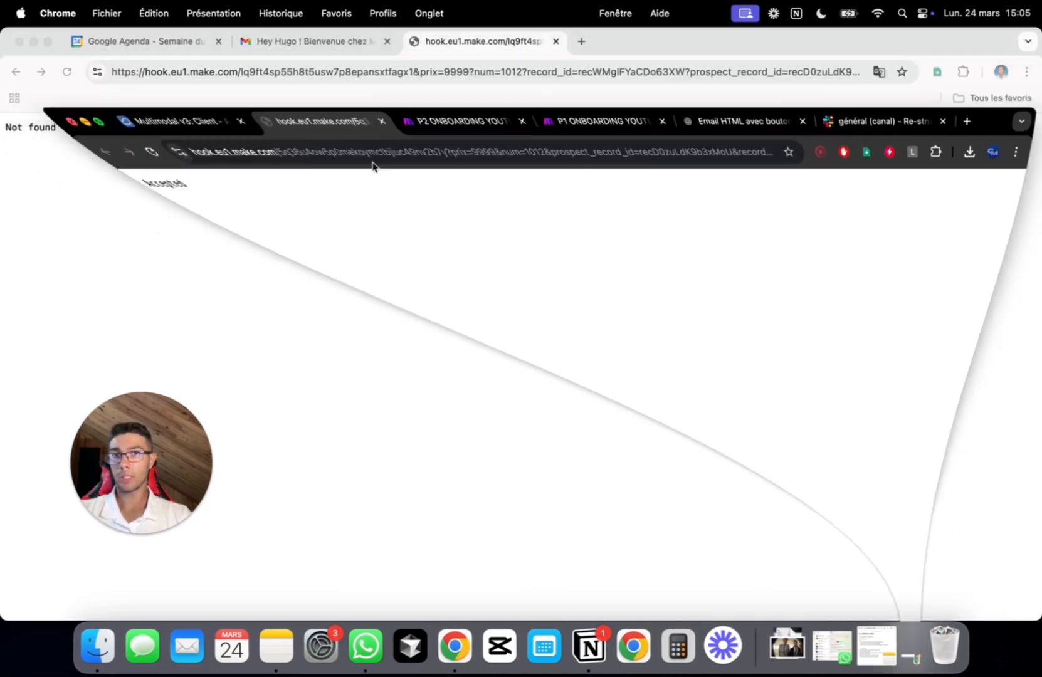
Open the Multimodal welcome email and follow its 'Rejoindre le canal Slack' link
key(super+w)
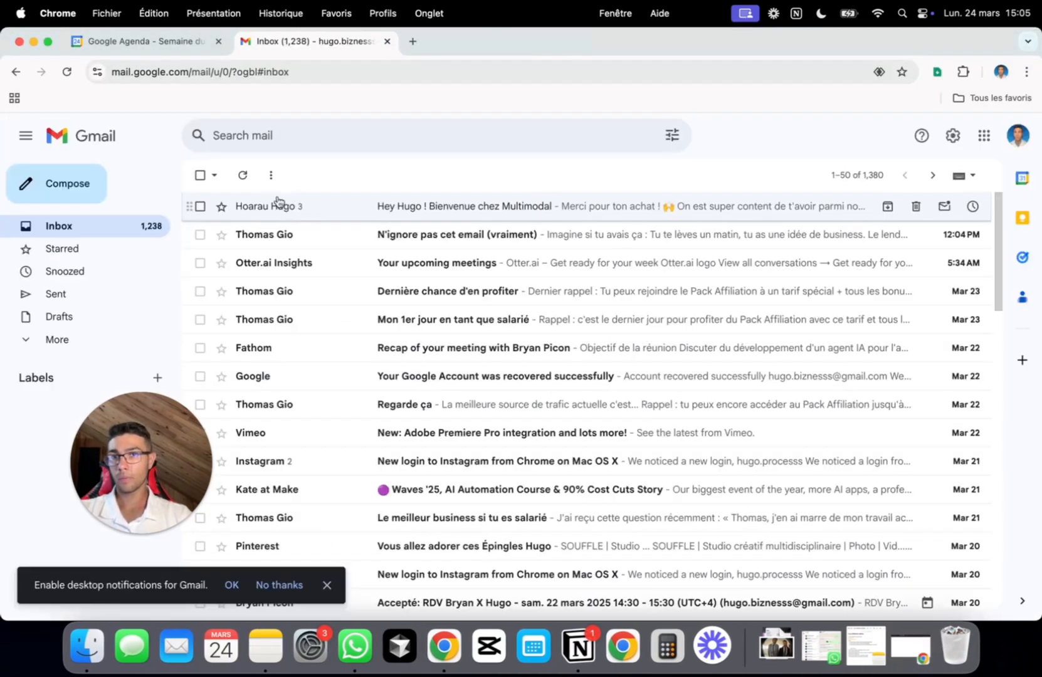
click(337, 217)
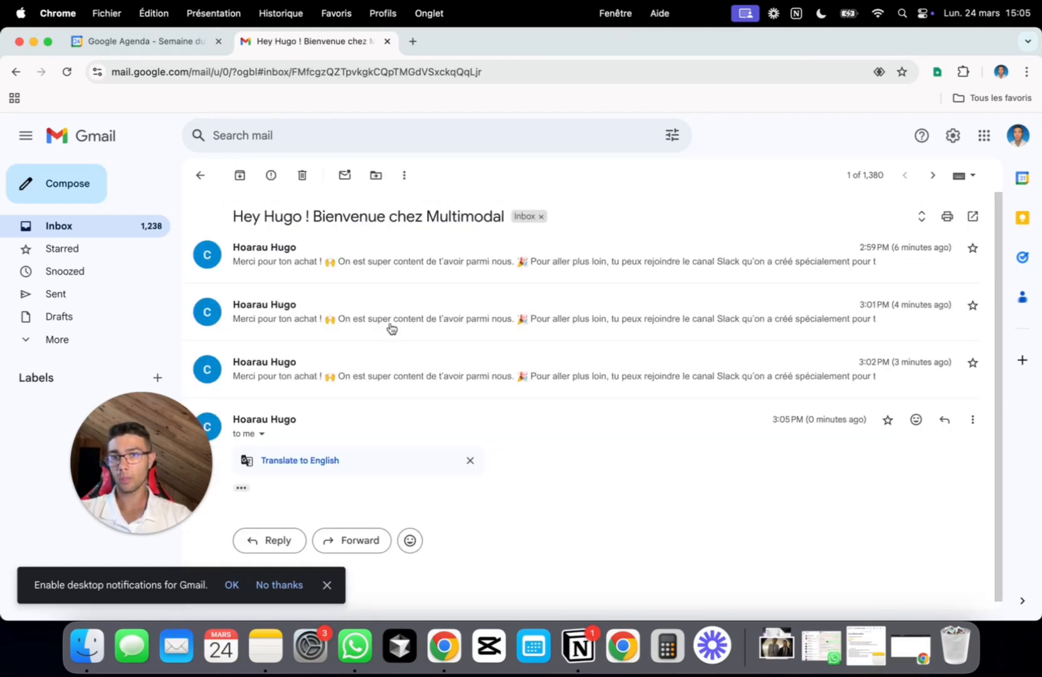
scroll(482, 389, down, 5)
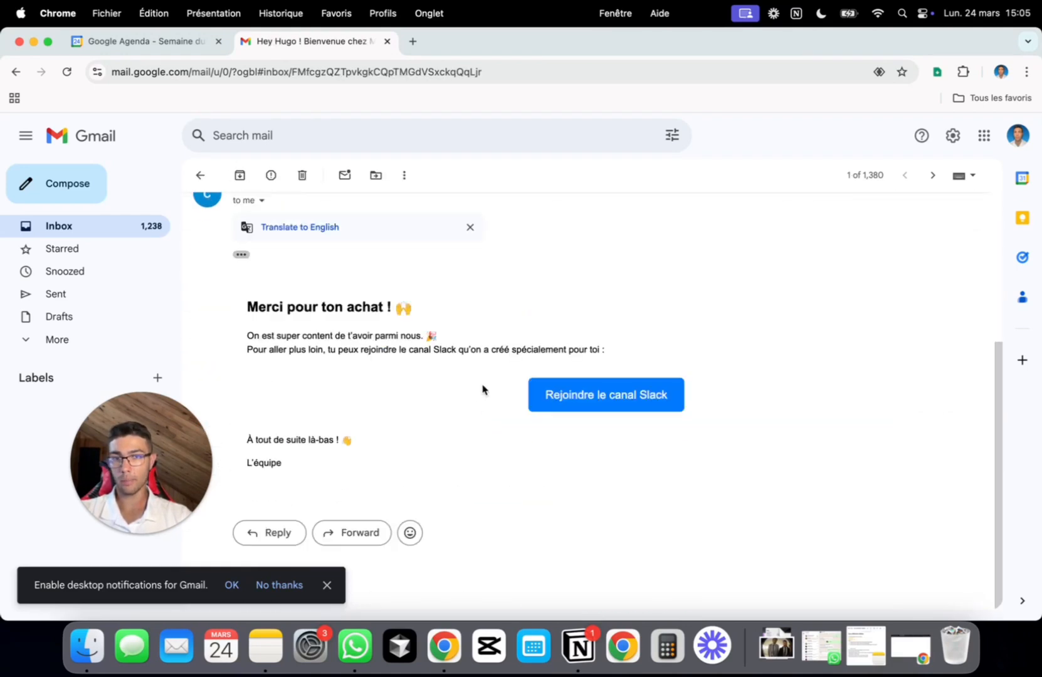
click(584, 411)
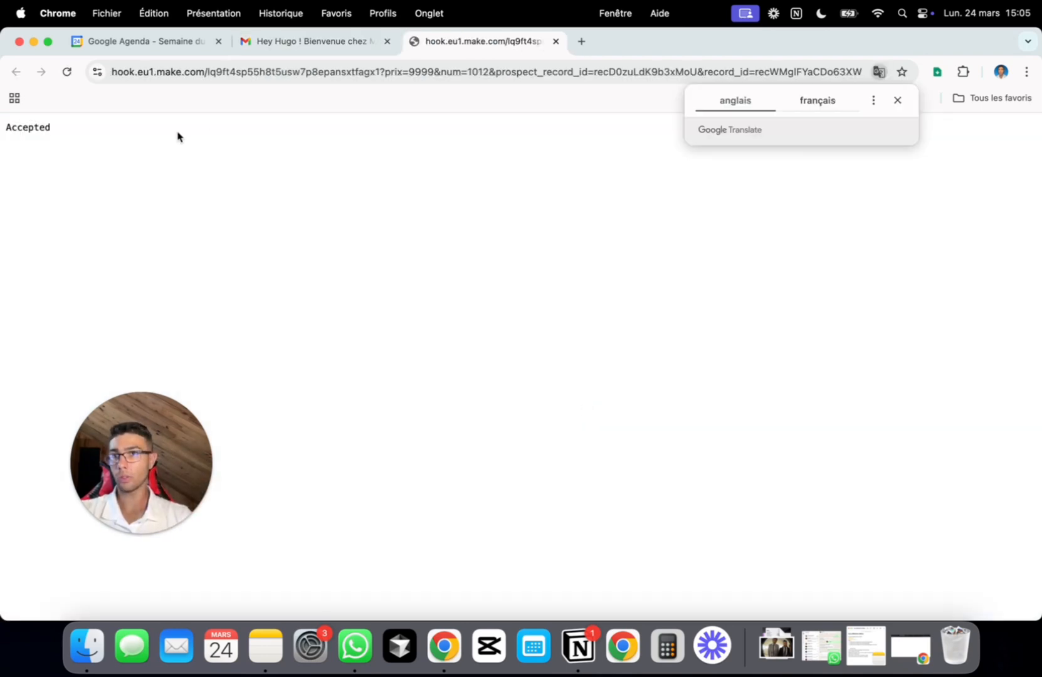
click(34, 41)
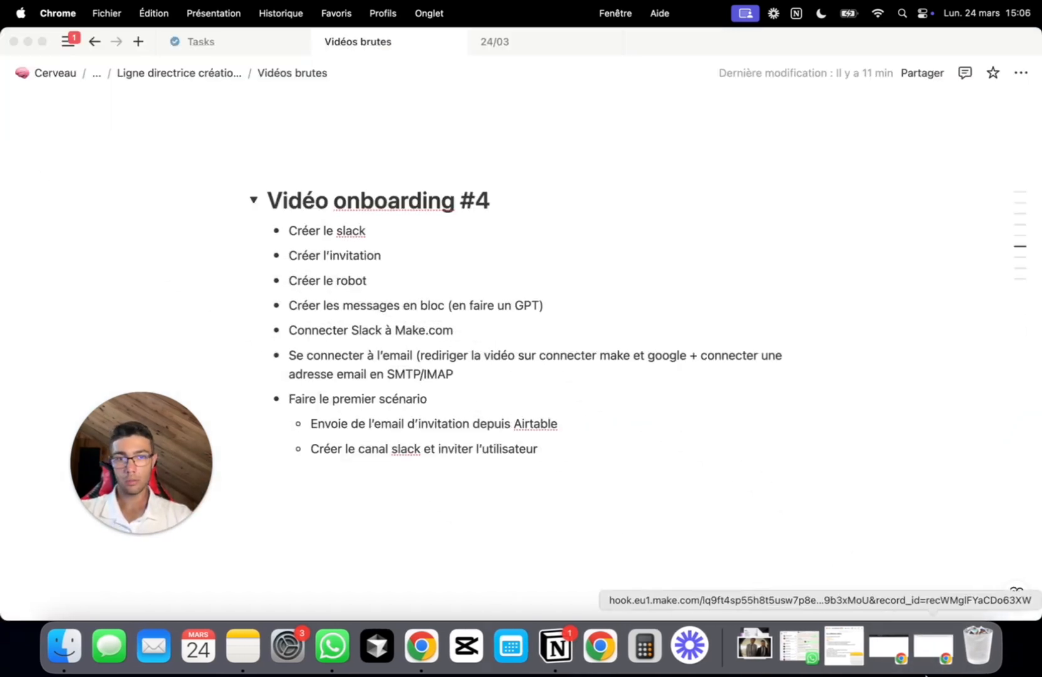
click(937, 649)
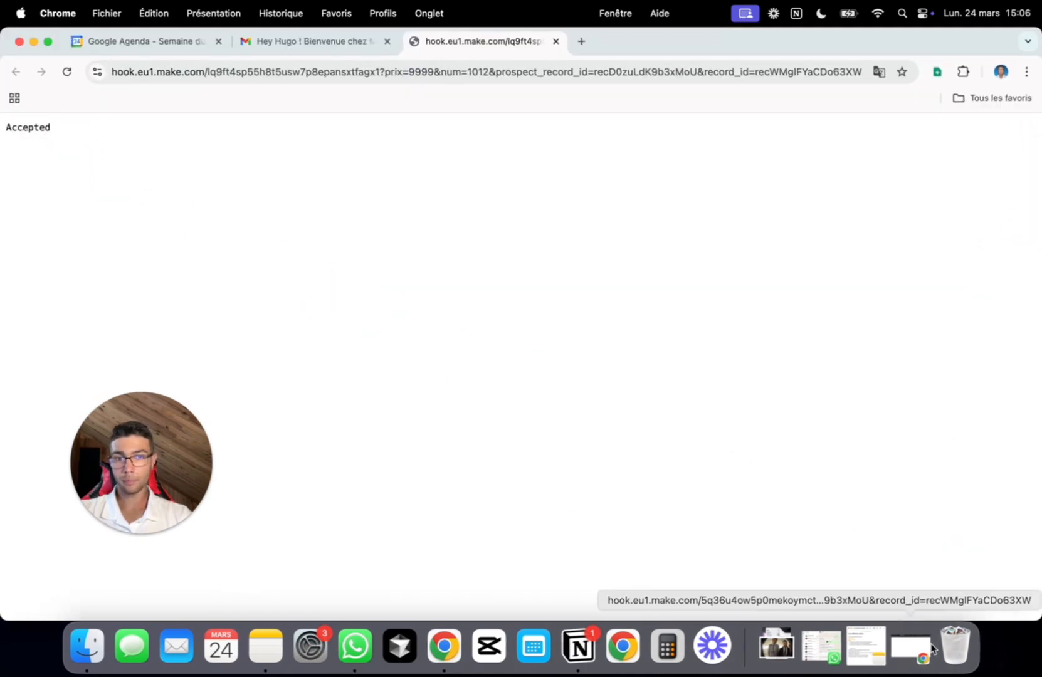
click(901, 648)
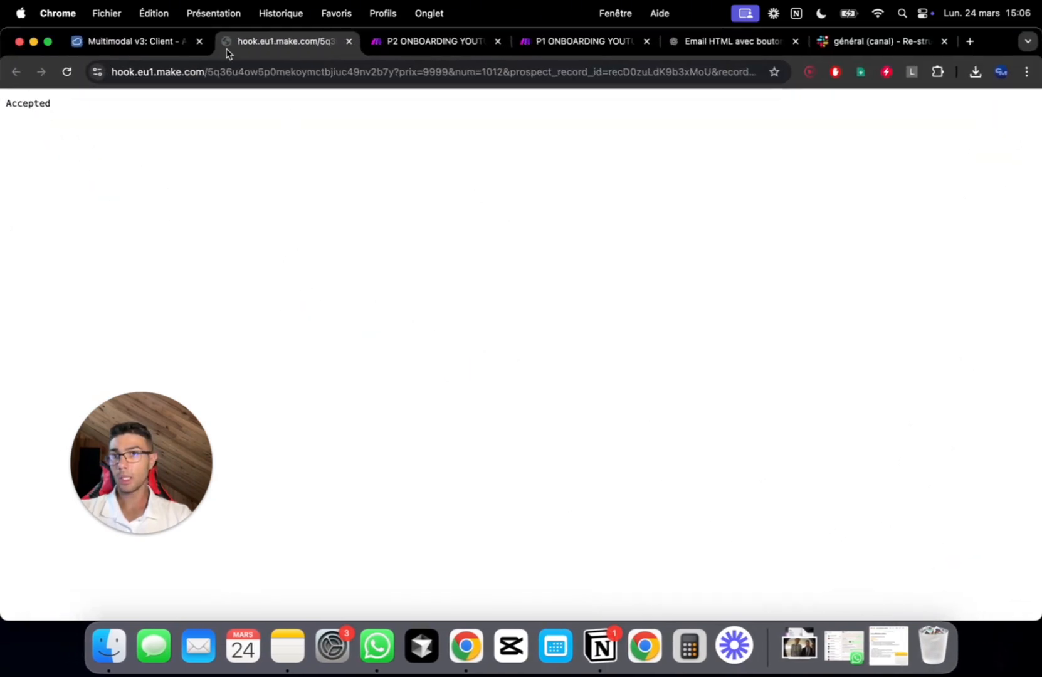
Check P2's webhook bundle for prix 9999, num 1012, prospect_record_id and record_id
click(446, 42)
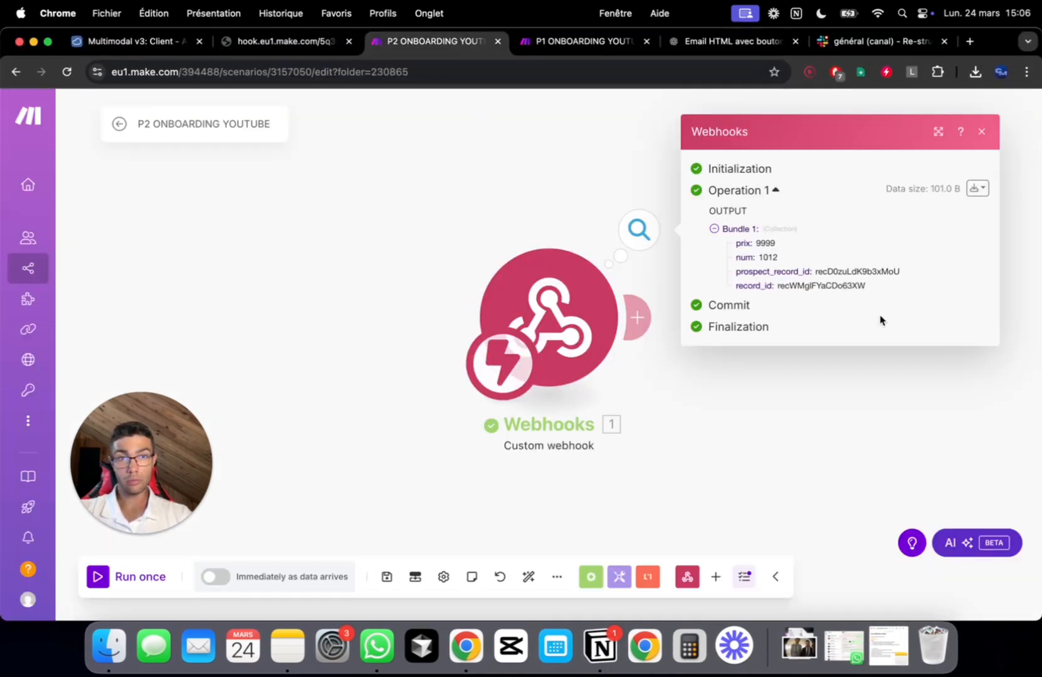
drag(875, 285, 729, 240)
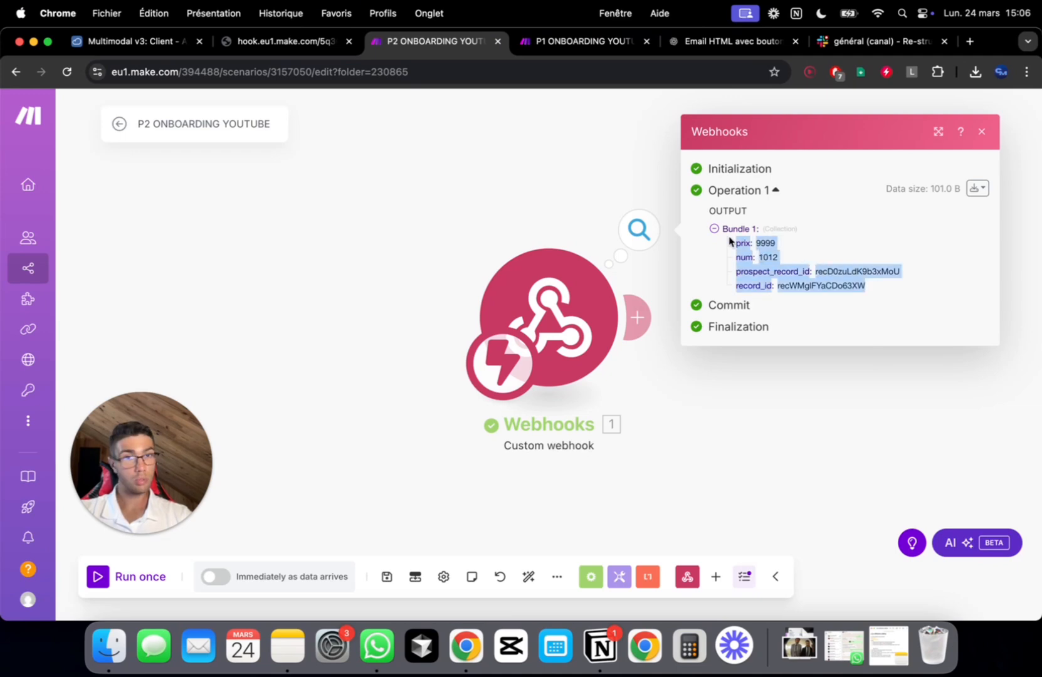
click(883, 280)
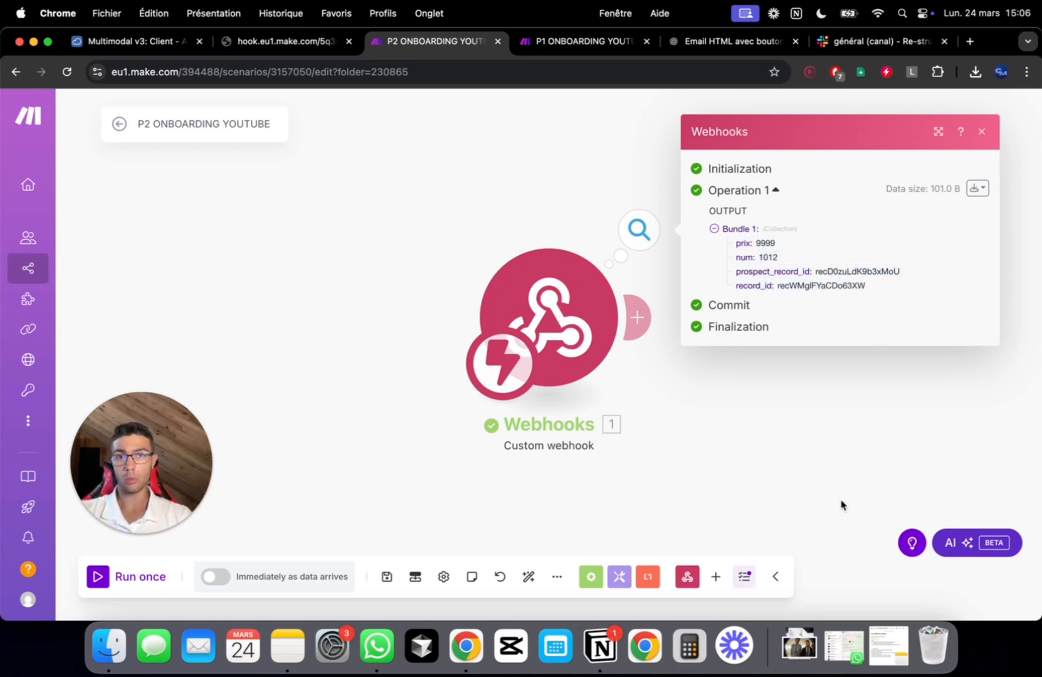
drag(841, 504, 608, 468)
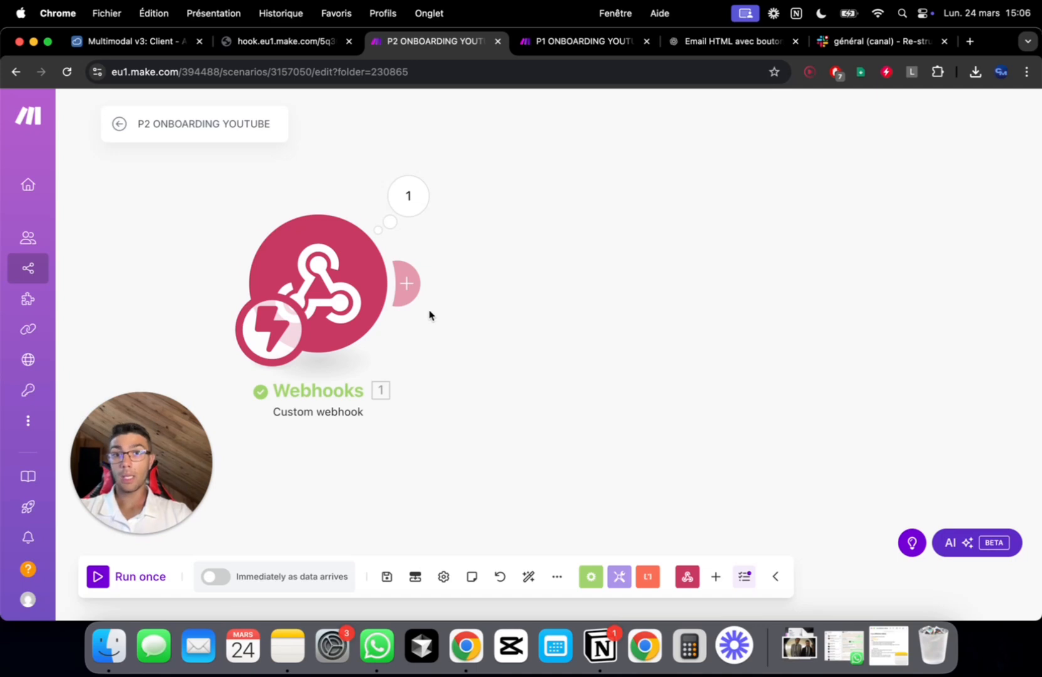
Add Slack's Create a Channel module after the webhook, found by searching 'create'
click(409, 284)
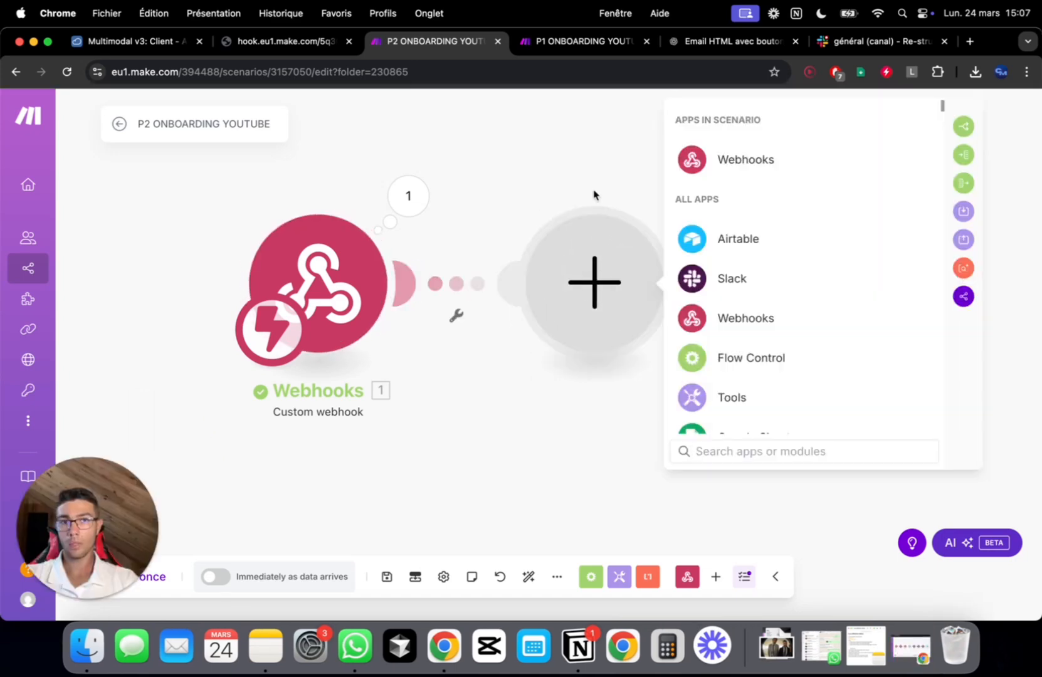
click(736, 290)
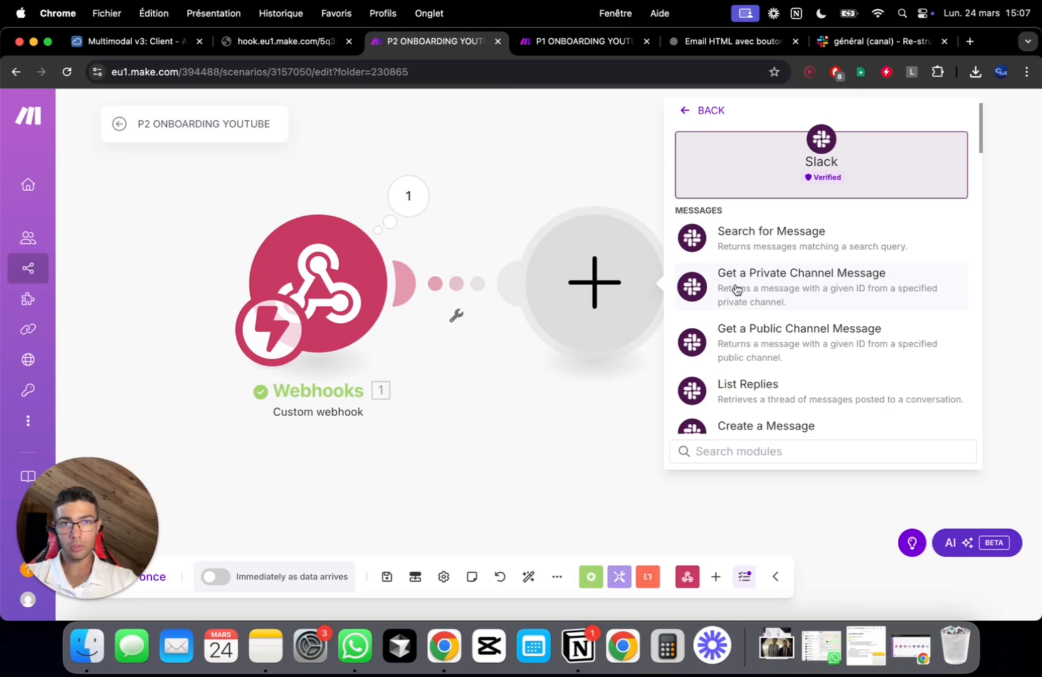
scroll(827, 348, down, 2)
scroll(828, 350, down, 3)
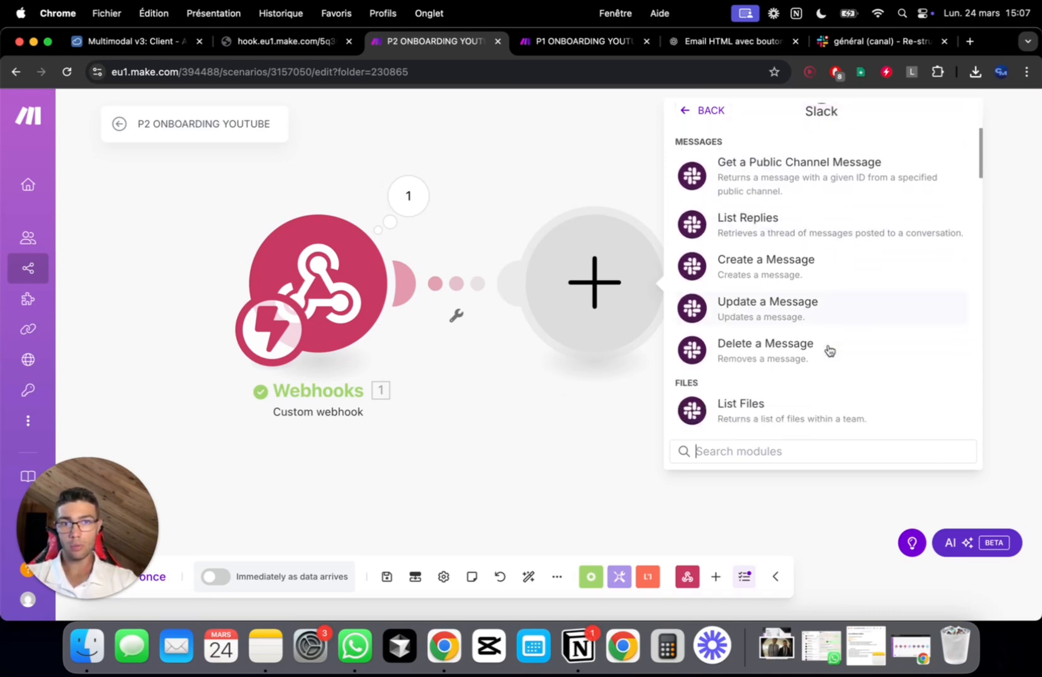
click(767, 448)
text(create)
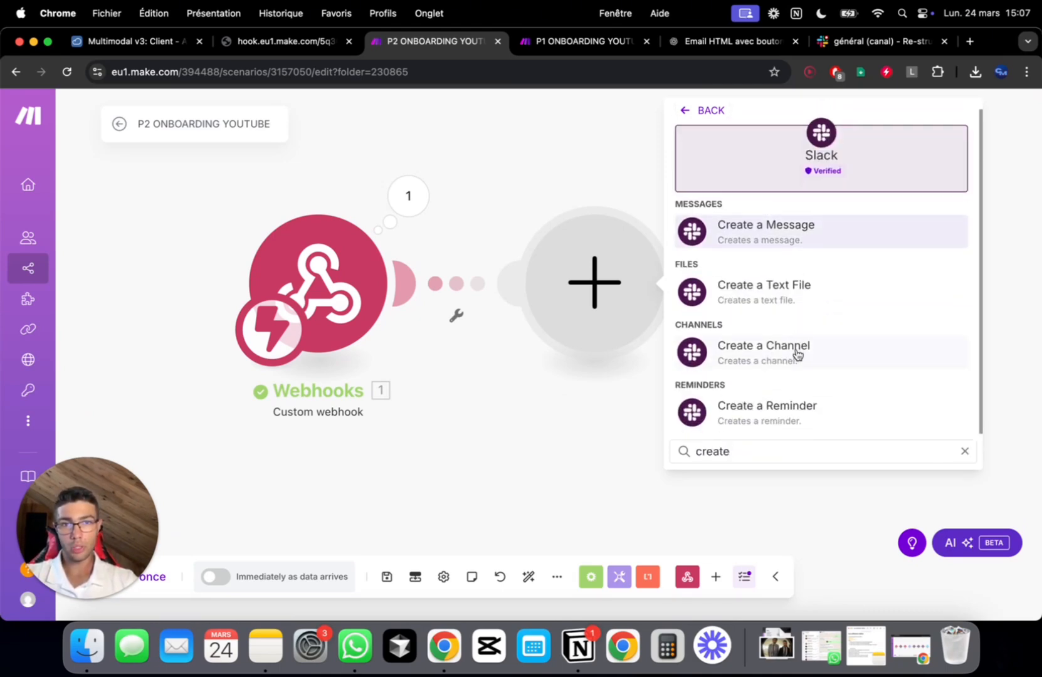
click(797, 354)
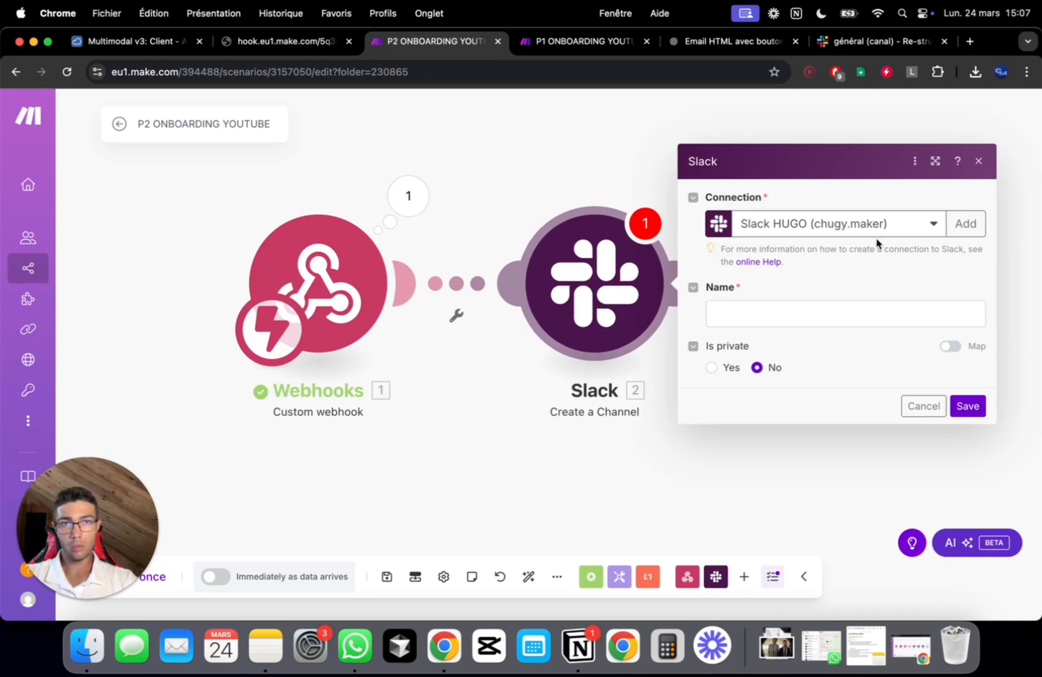
Create a Slack connection named SLACK YOUTUBE without extra scopes and submit it for authorization
click(952, 221)
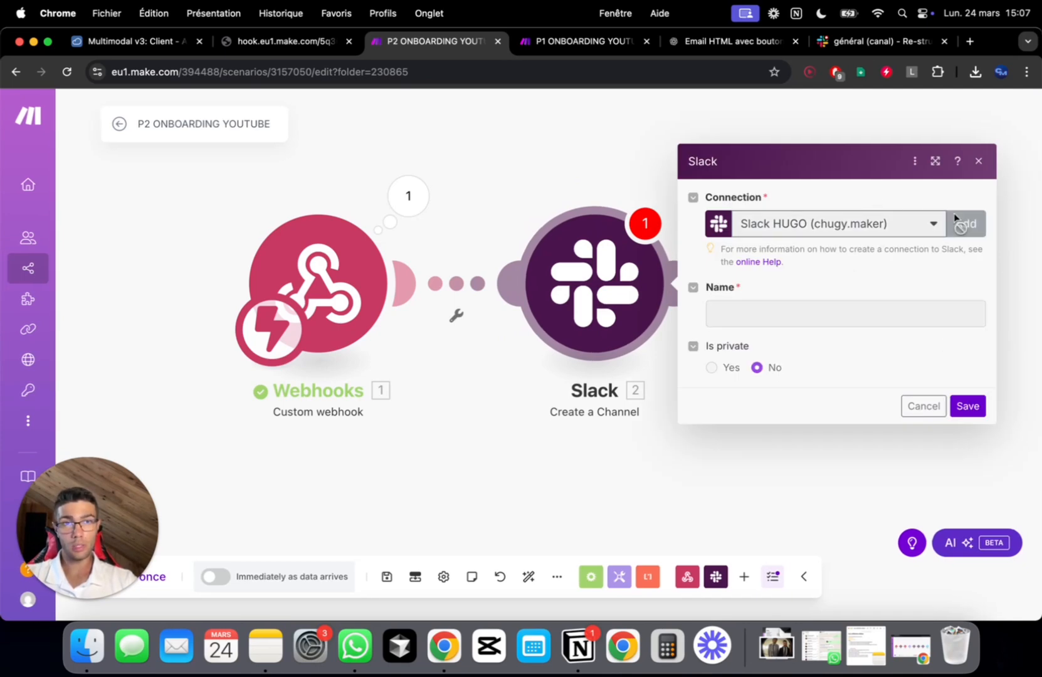
click(742, 174)
key(super+a)
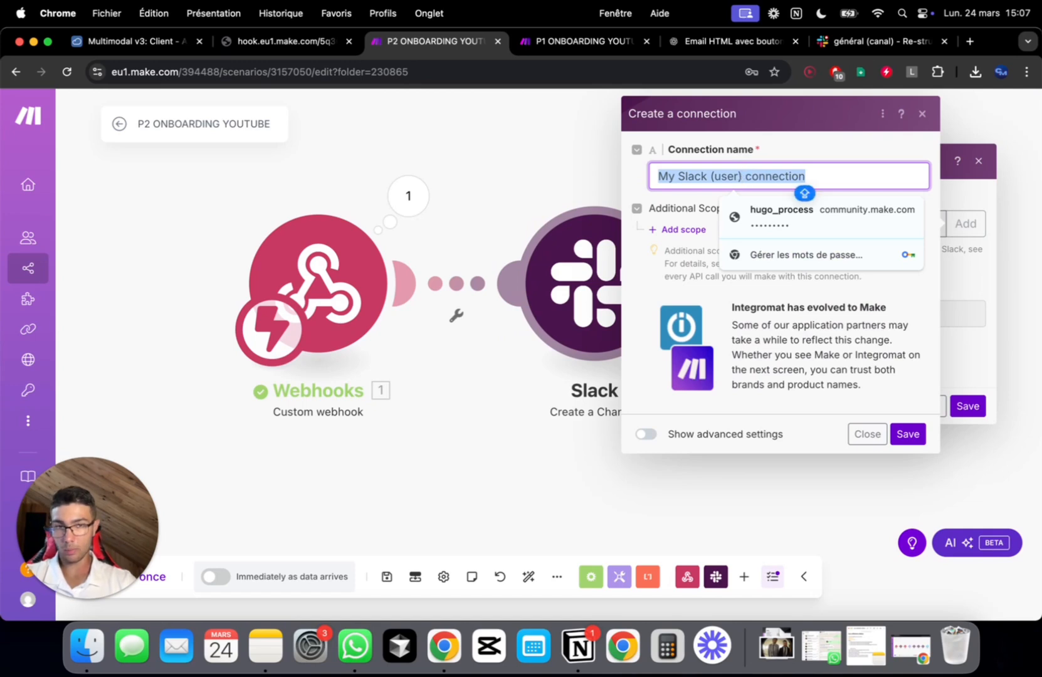
text(SLACK YOUTUBE)
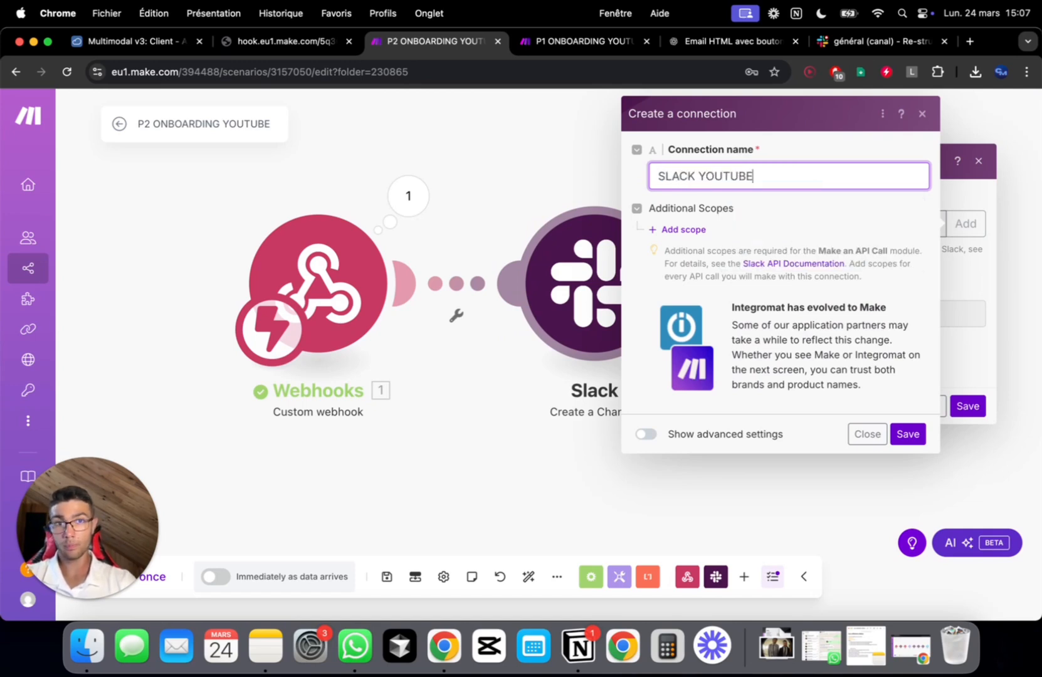
click(671, 235)
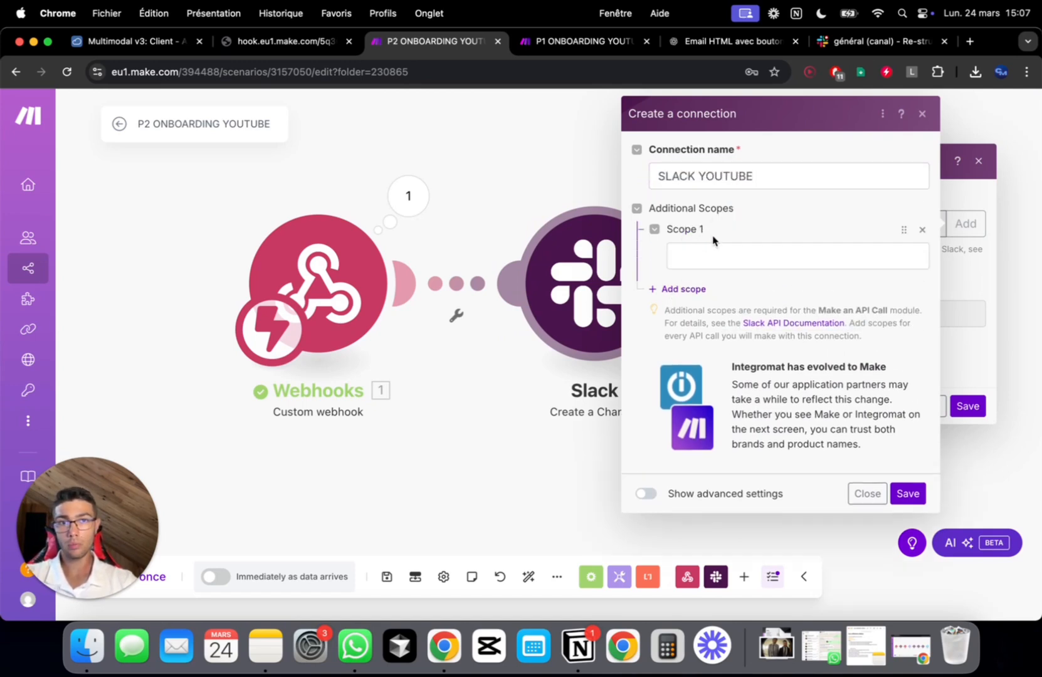
click(920, 230)
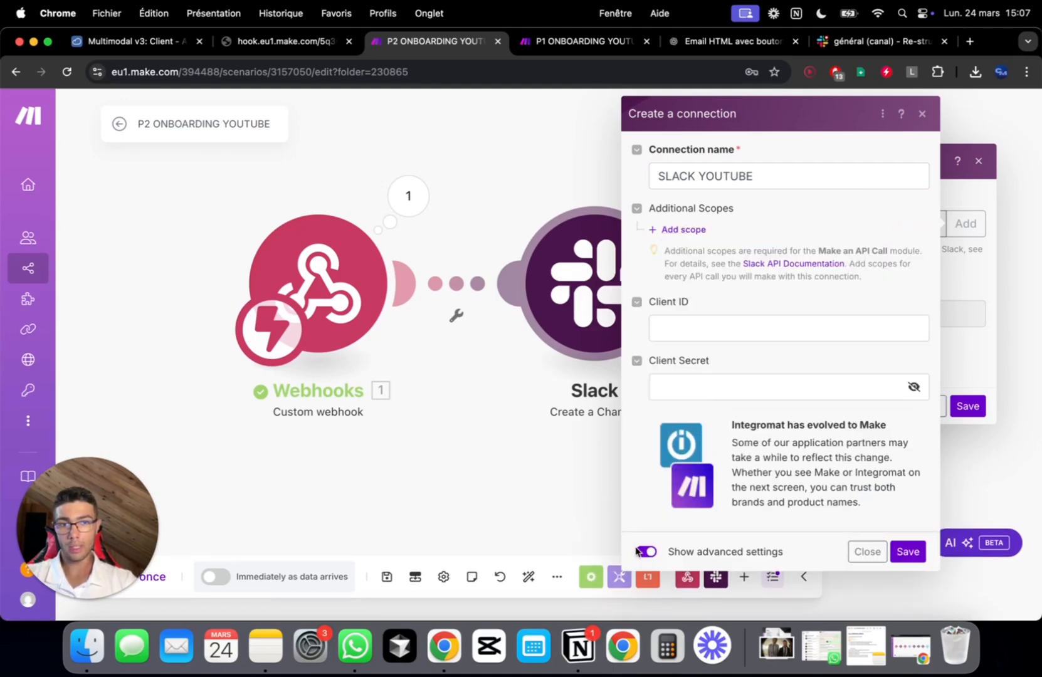
click(641, 551)
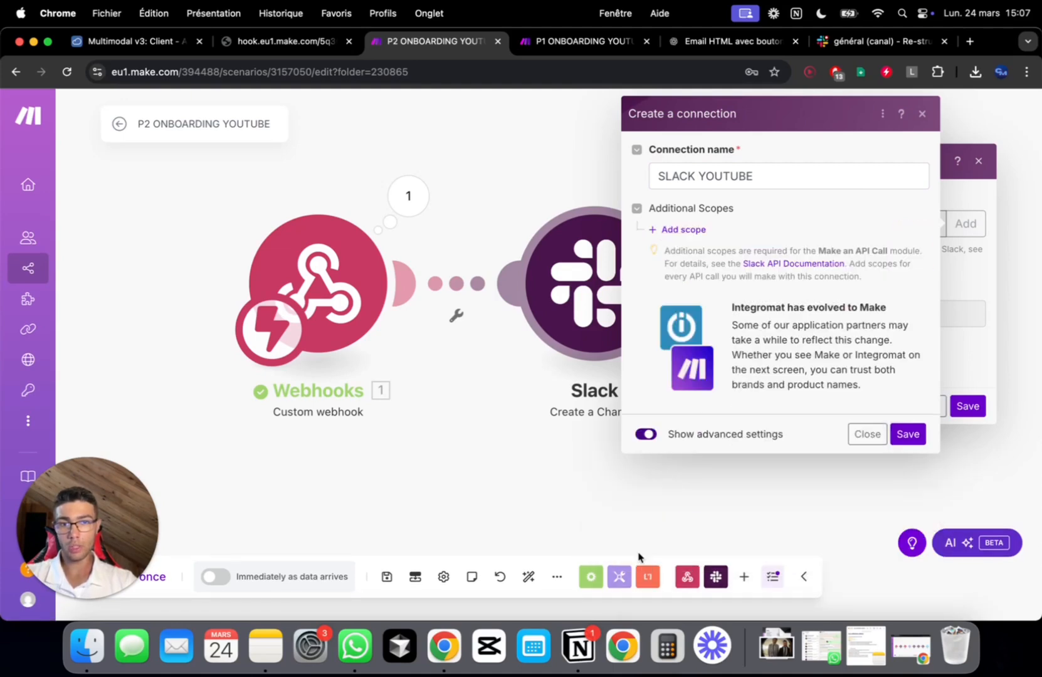
click(906, 434)
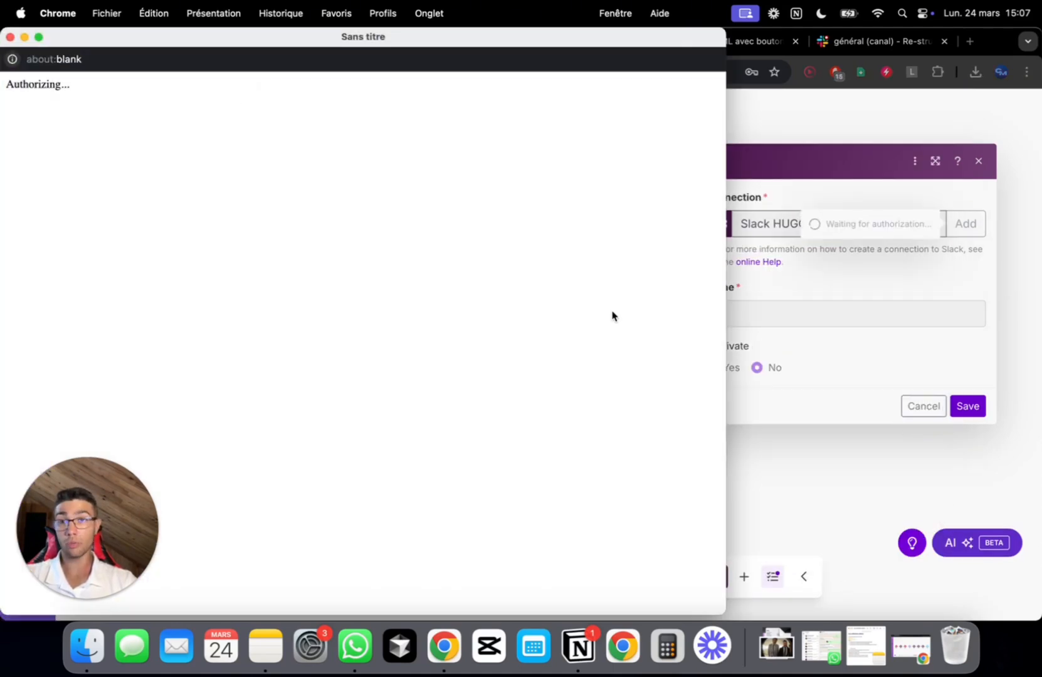
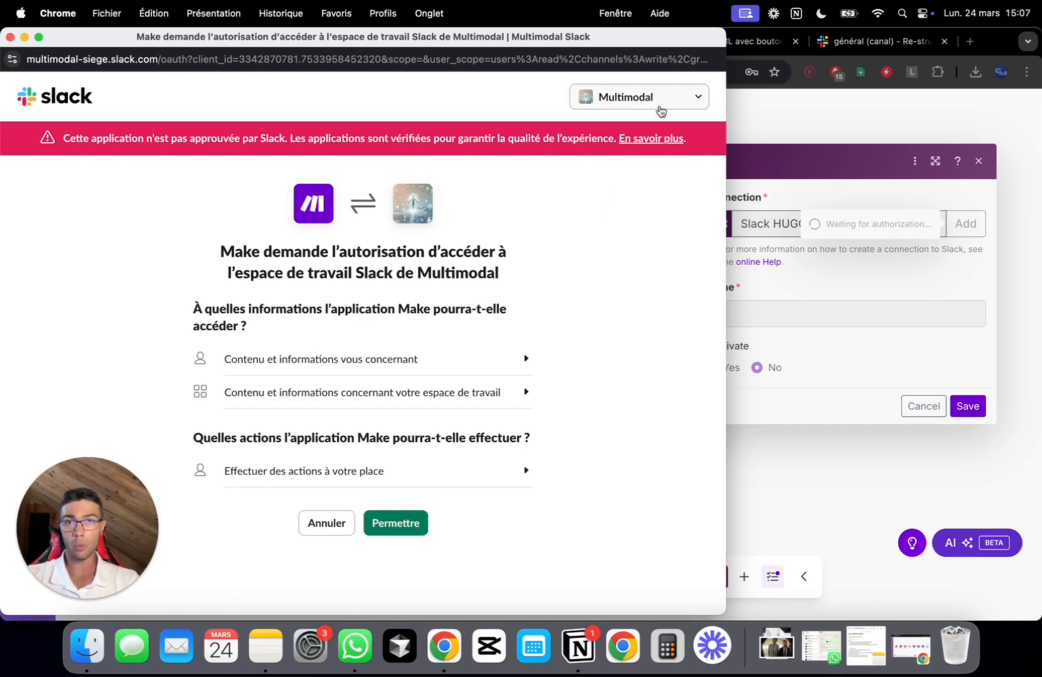
Choose the Re-structuration Agence YouTube workspace on Slack's authorization page and allow Make access
click(660, 110)
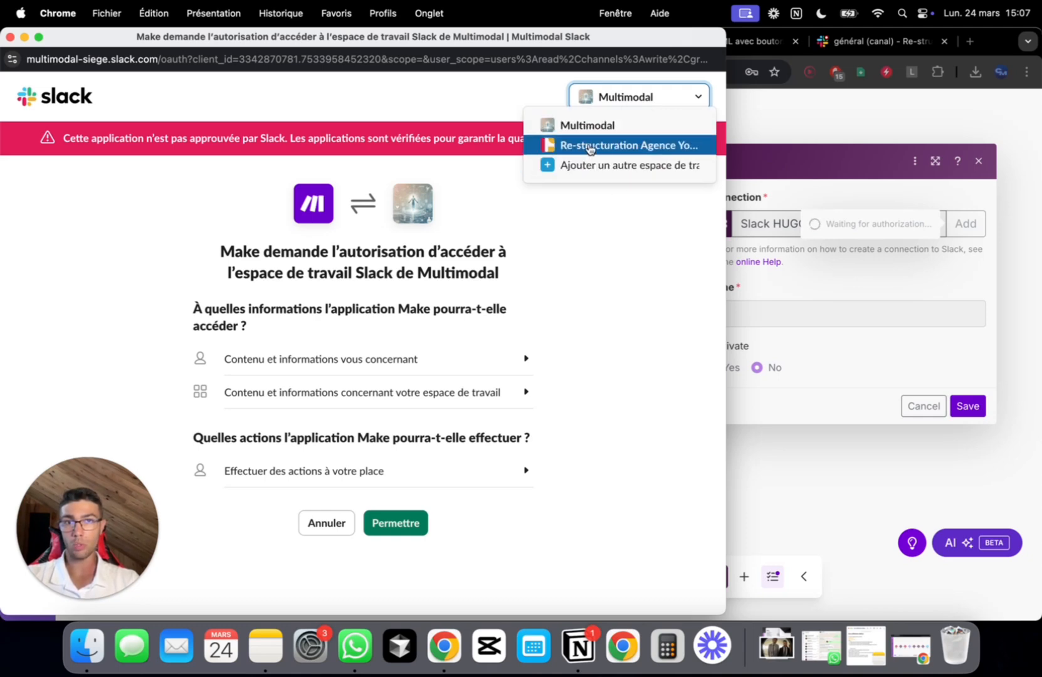
click(589, 146)
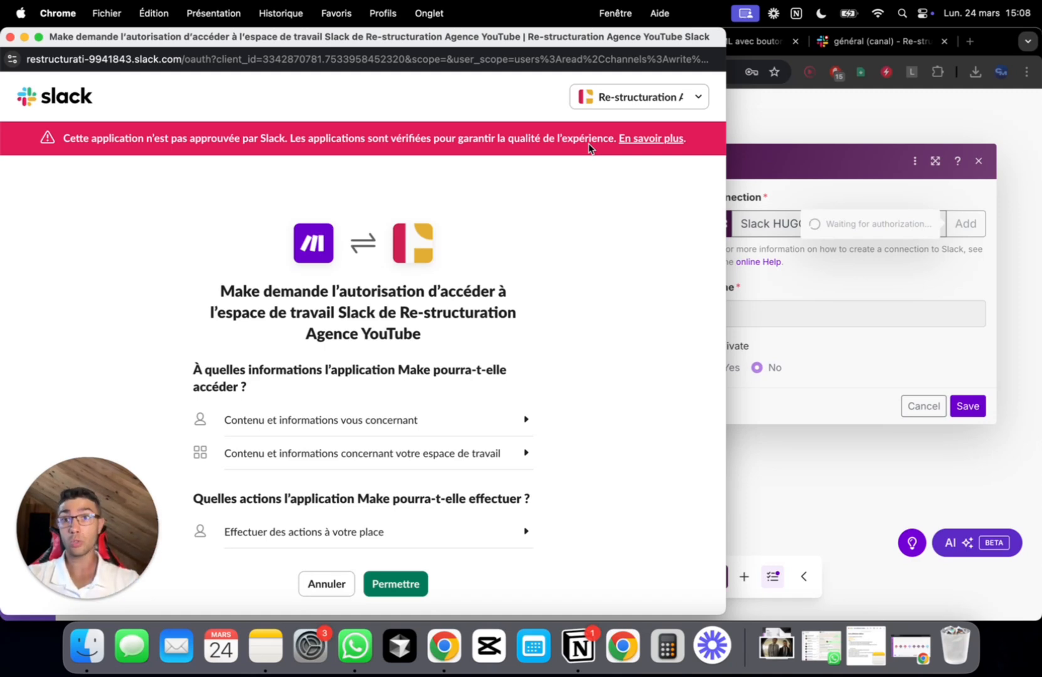
scroll(588, 148, down, 2)
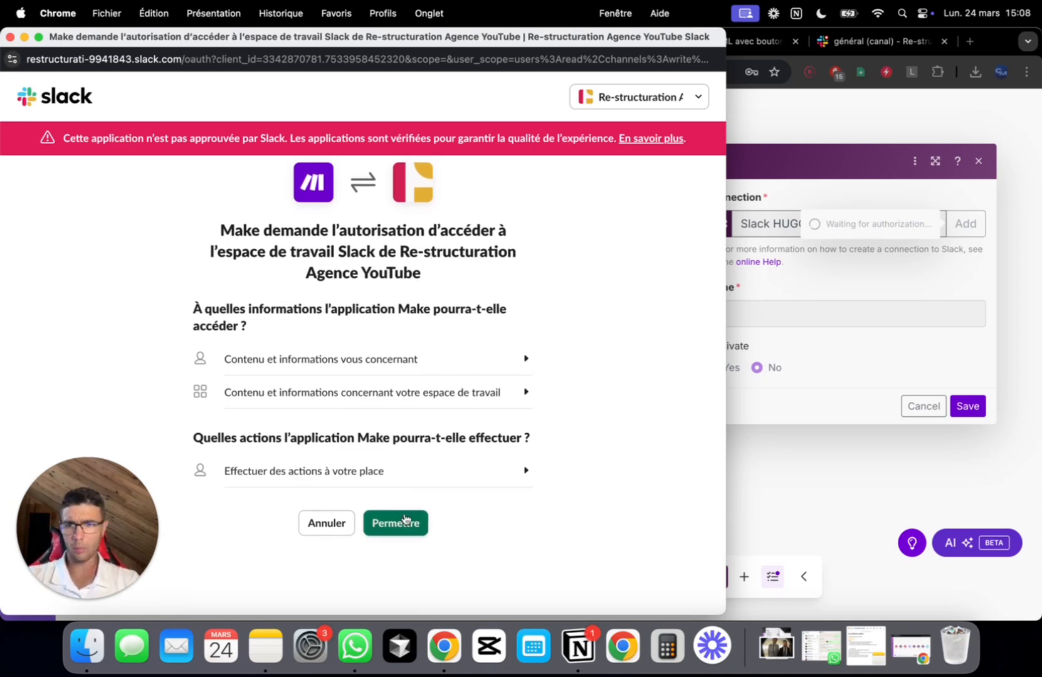
click(404, 519)
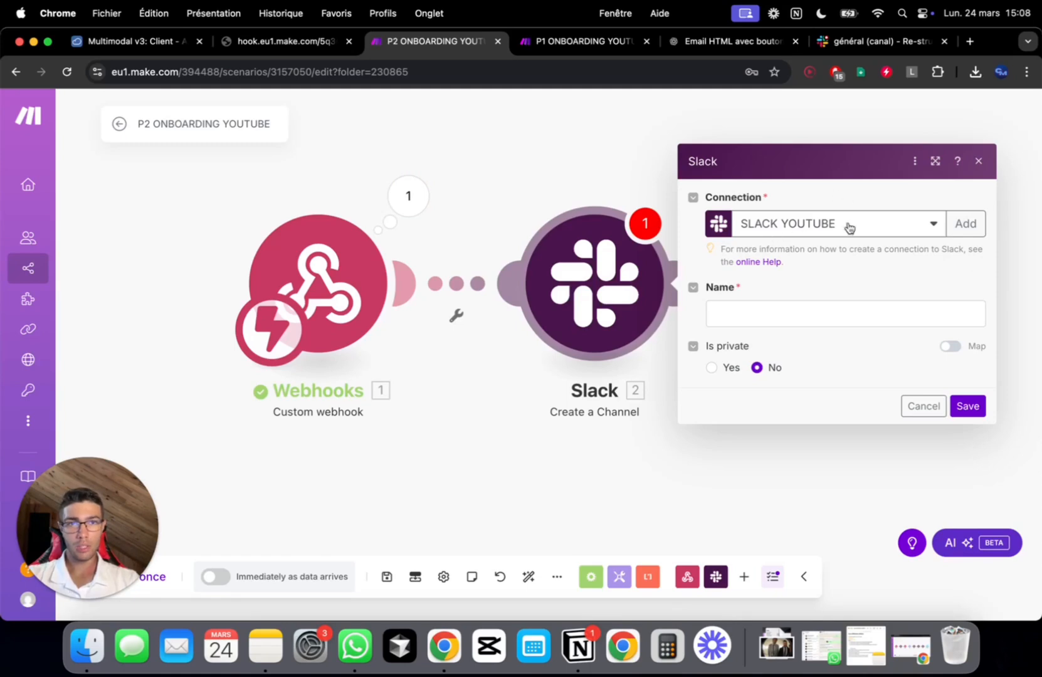
Copy ONBOARDING P2's lower(firstname-lastname-trunc(random*100)) formula into the channel Name and save
click(782, 313)
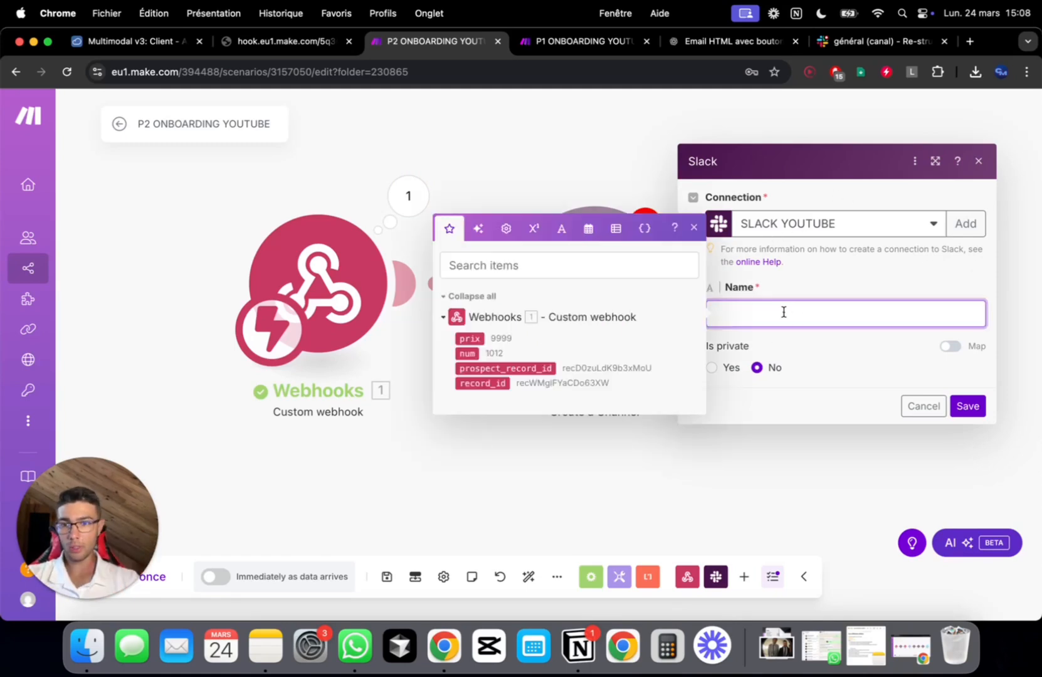
click(906, 643)
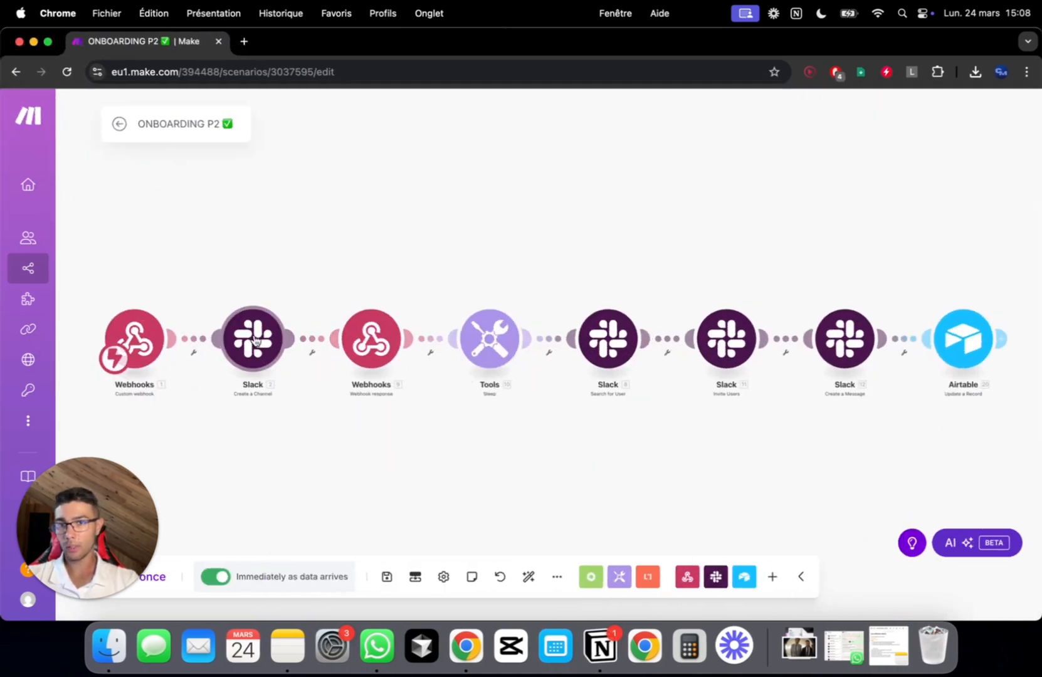
click(254, 339)
click(474, 377)
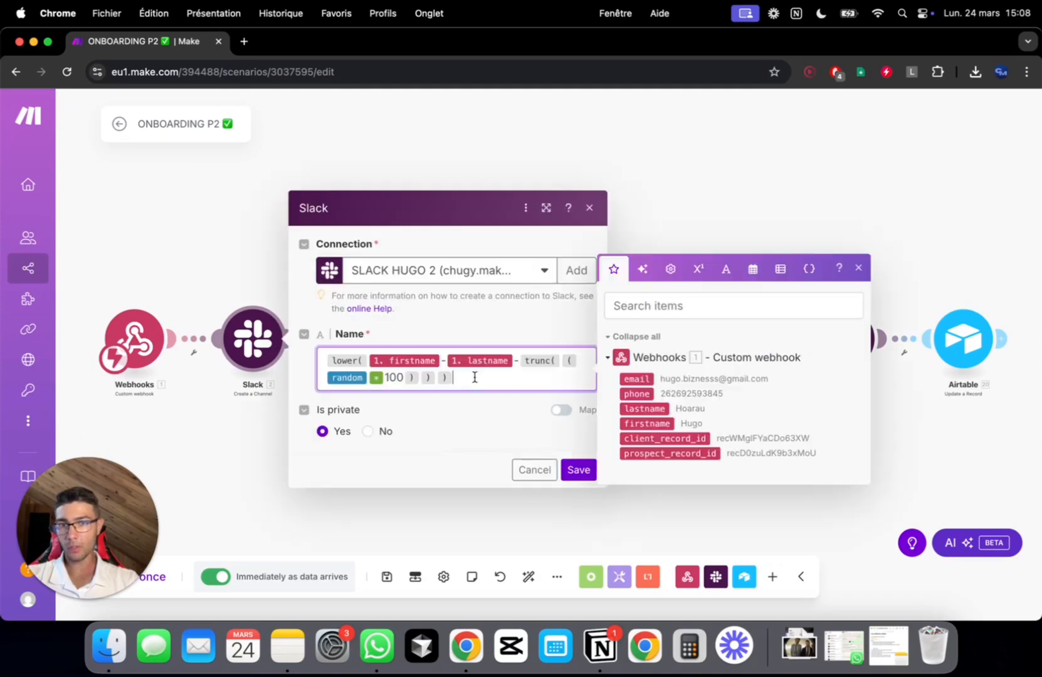
key(super+m)
click(779, 314)
text(lower( 1.firstname - 1.lastname - trunc( ( random * 100 ) ) ))
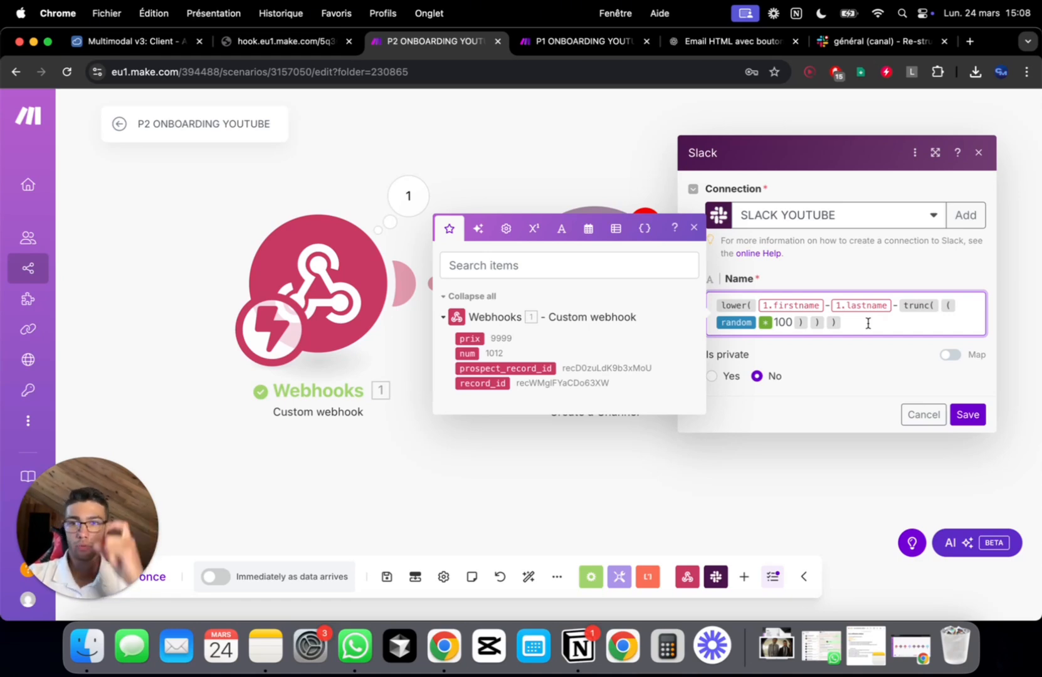
click(893, 306)
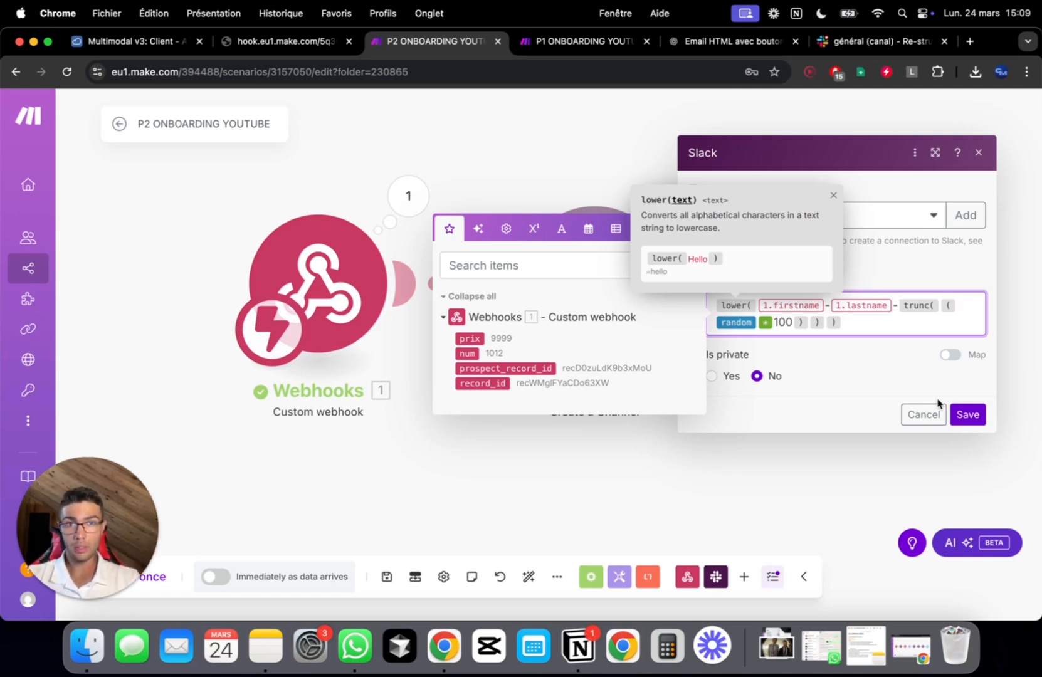
click(847, 394)
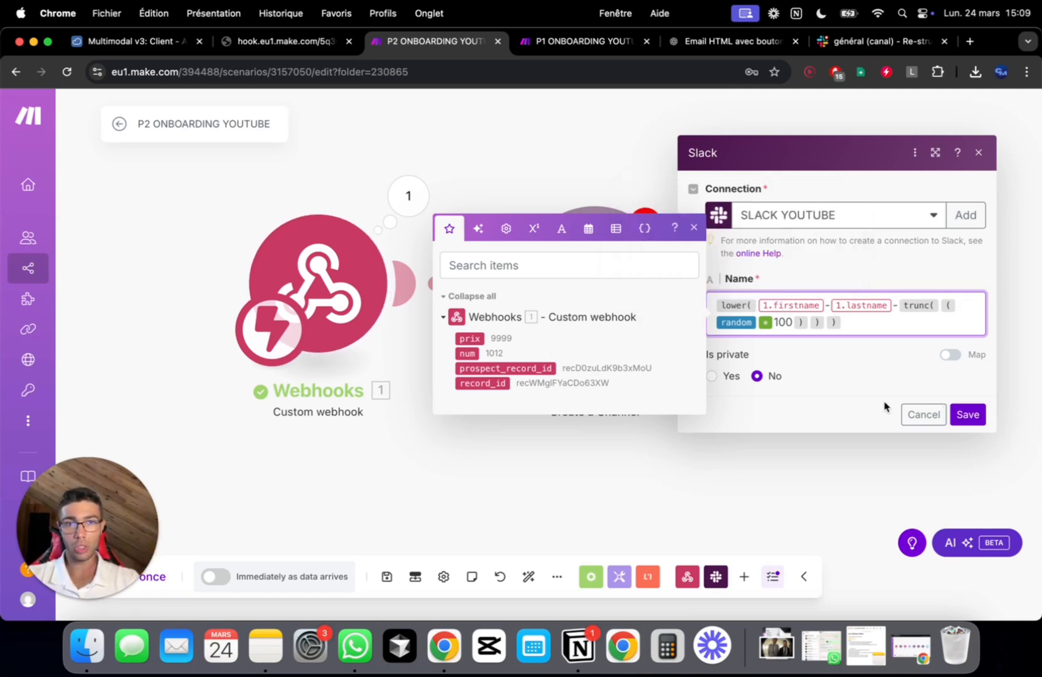
click(967, 414)
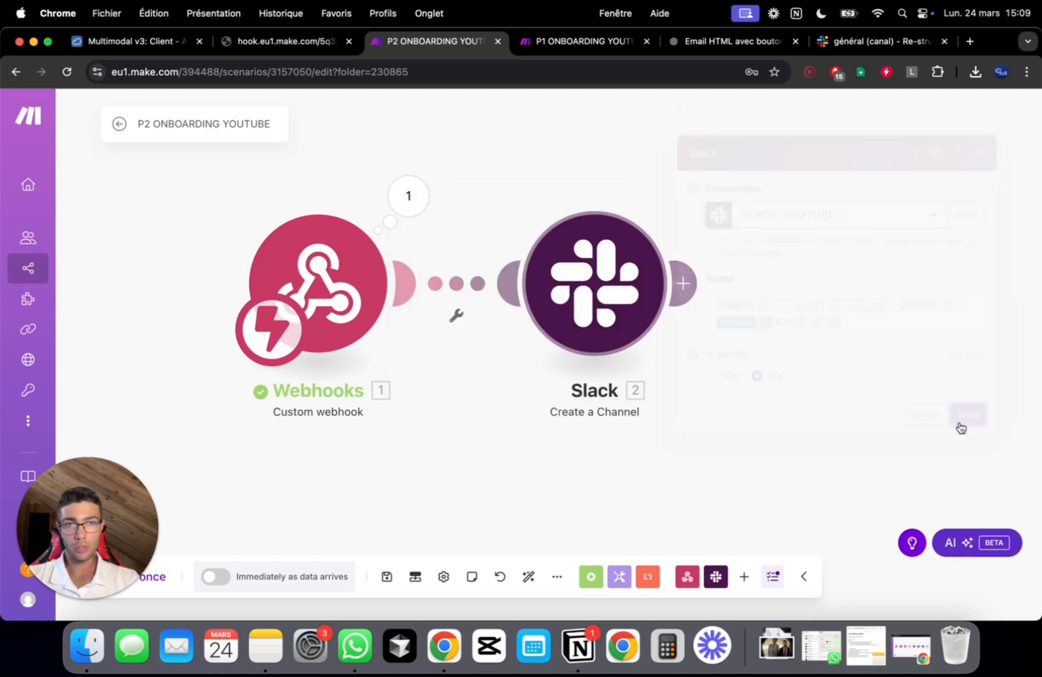
Insert an Airtable Get a Record module between Webhooks and Slack
right_click(459, 285)
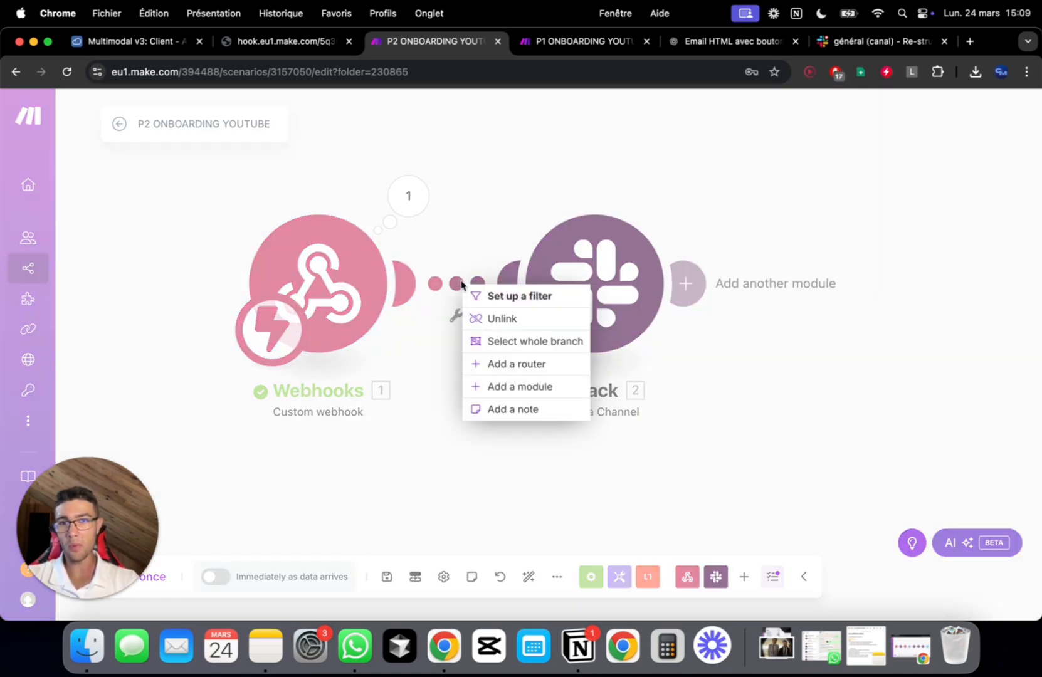
click(533, 389)
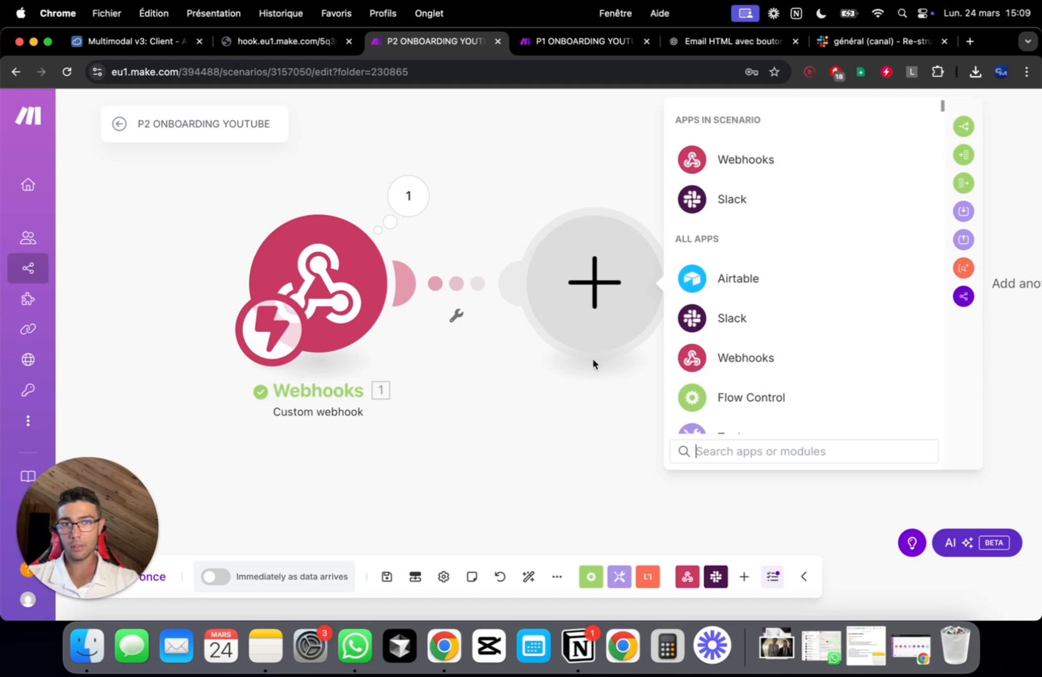
click(727, 295)
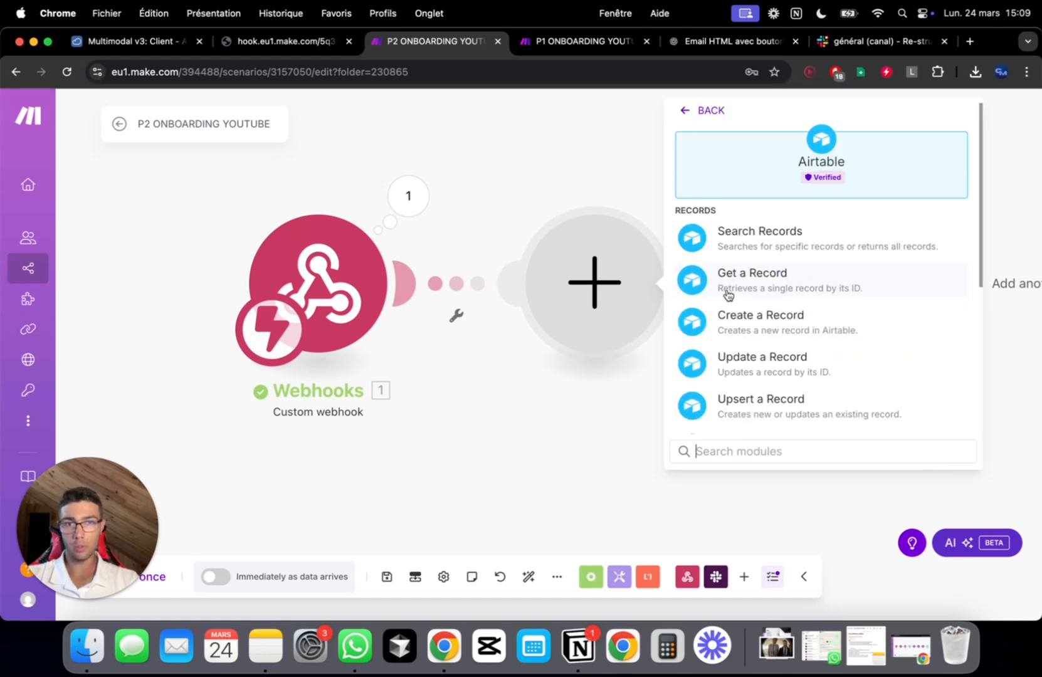
click(785, 277)
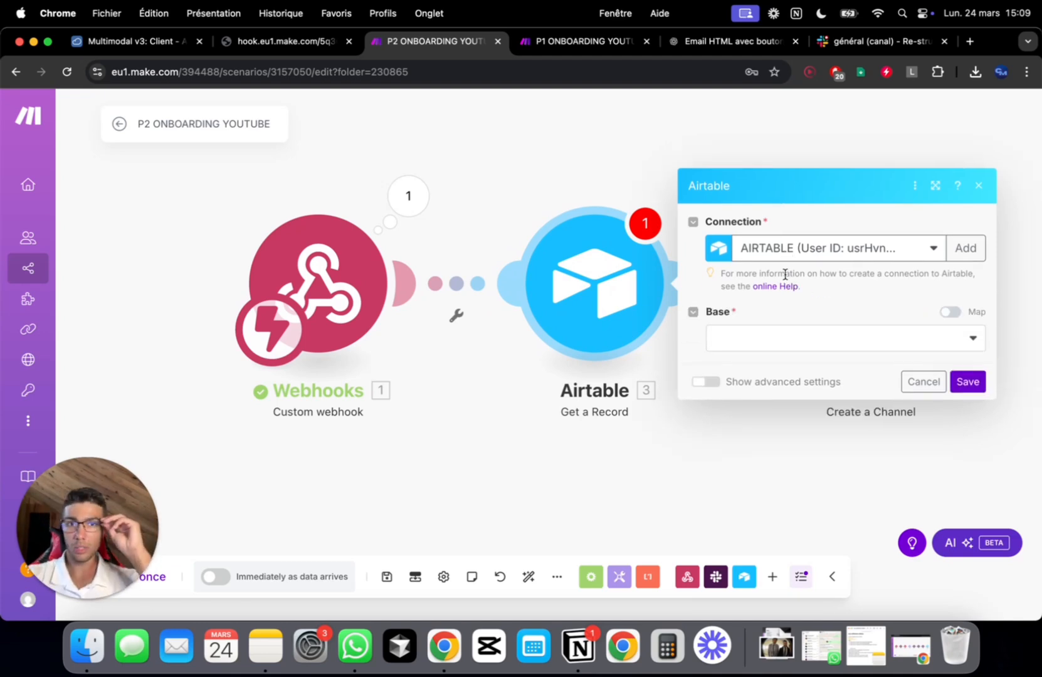
Set it to base Multimodal v3, table Prospect, with prospect_record_id as Record ID
click(812, 344)
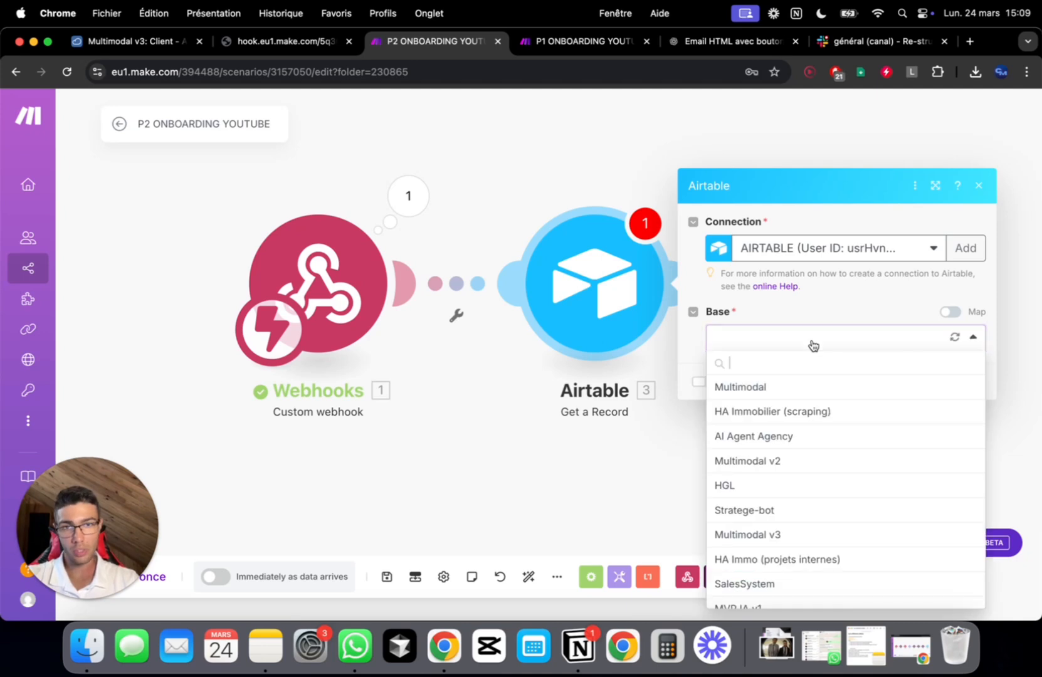
scroll(780, 482, down, 1)
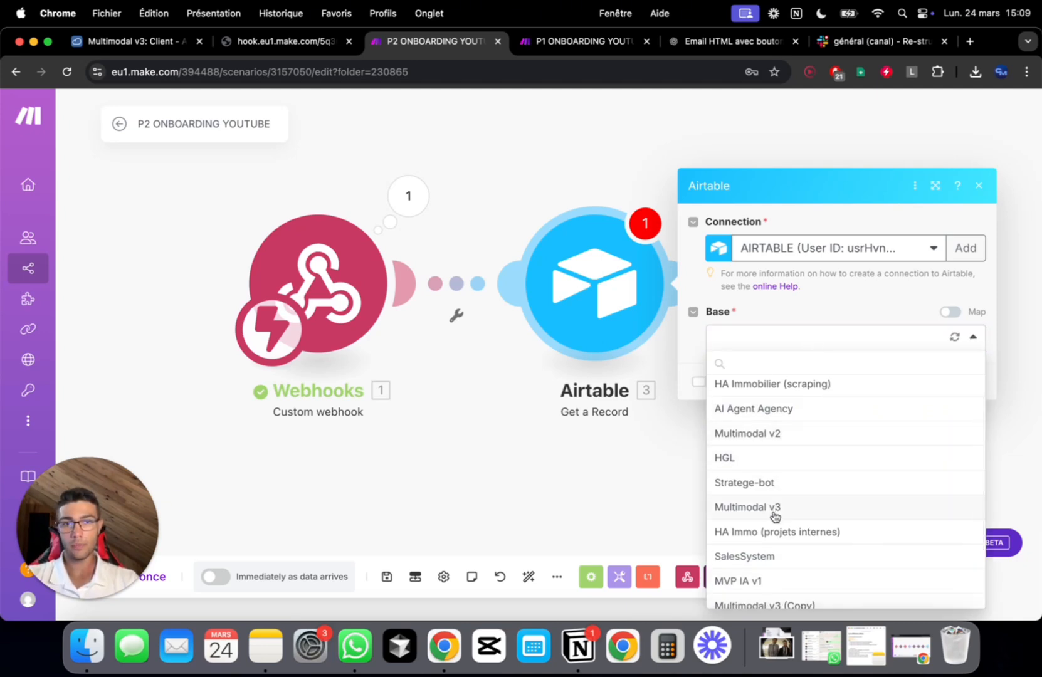
click(774, 512)
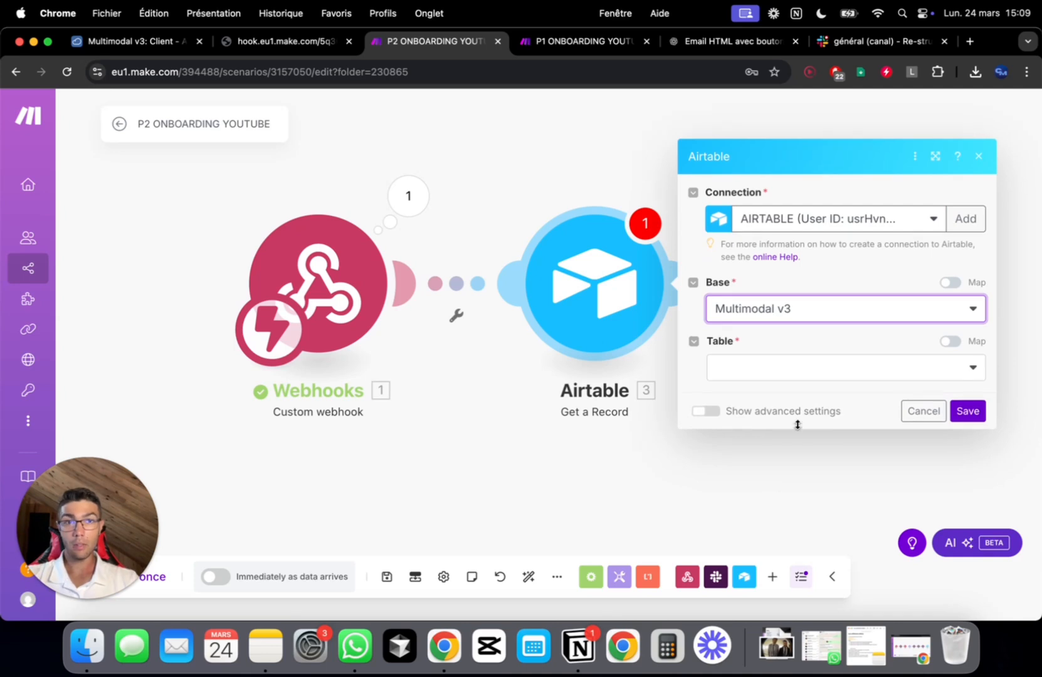
click(811, 368)
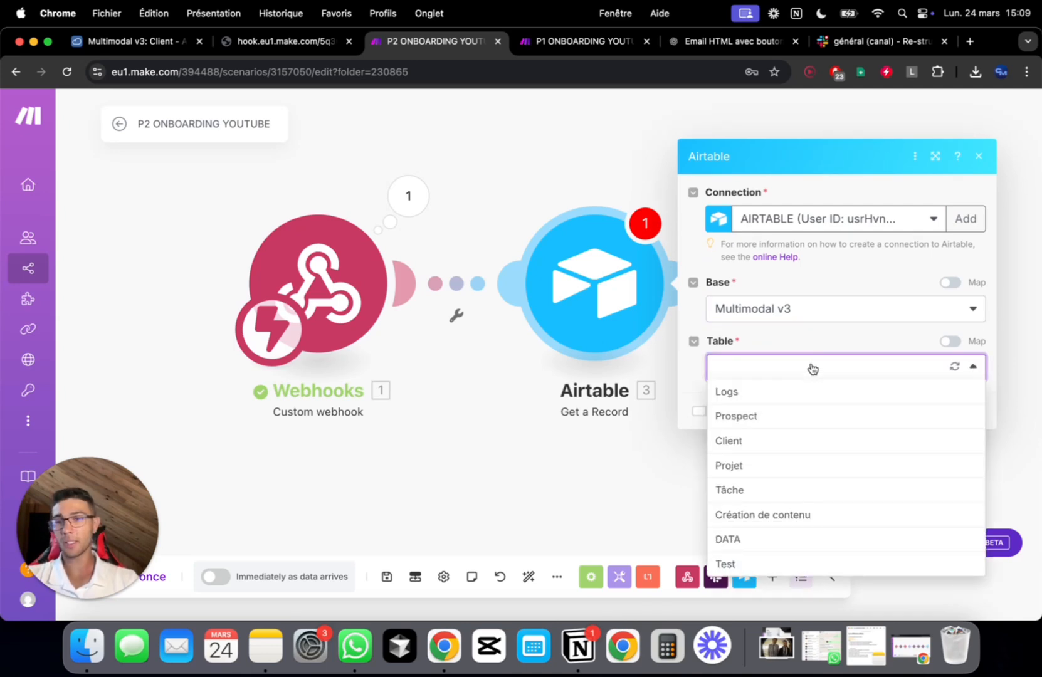
click(791, 412)
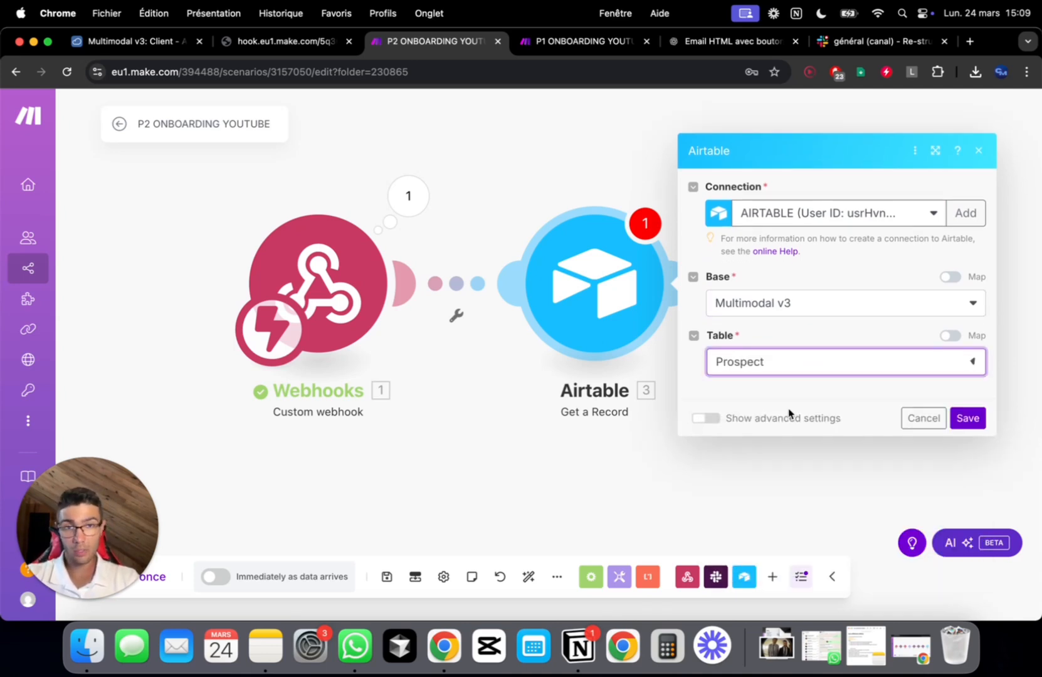
click(790, 401)
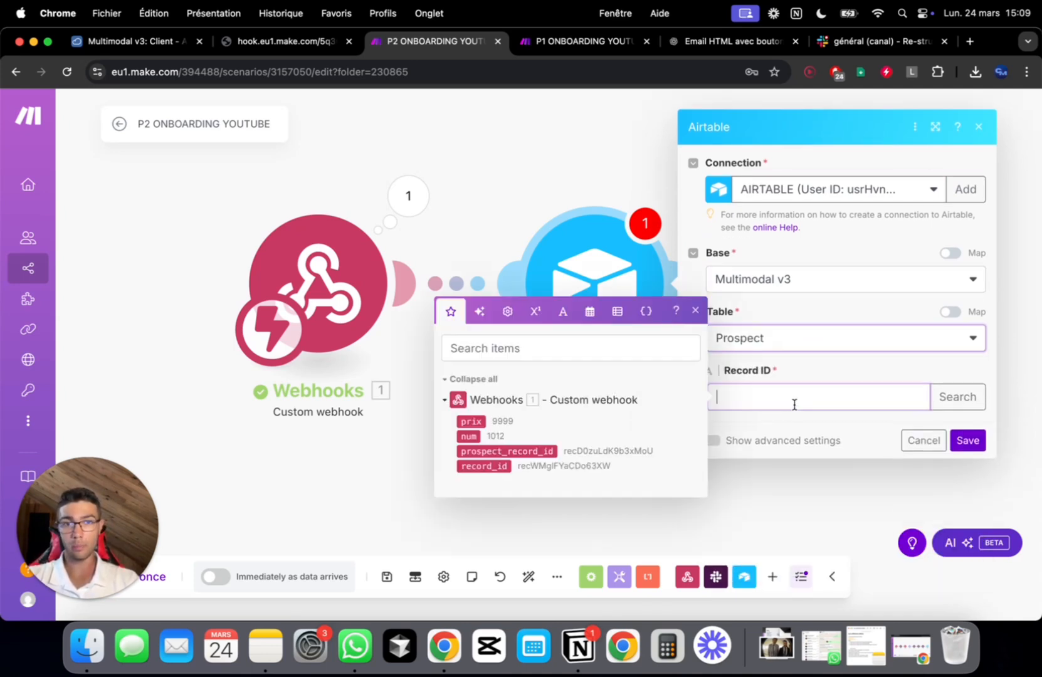
click(520, 452)
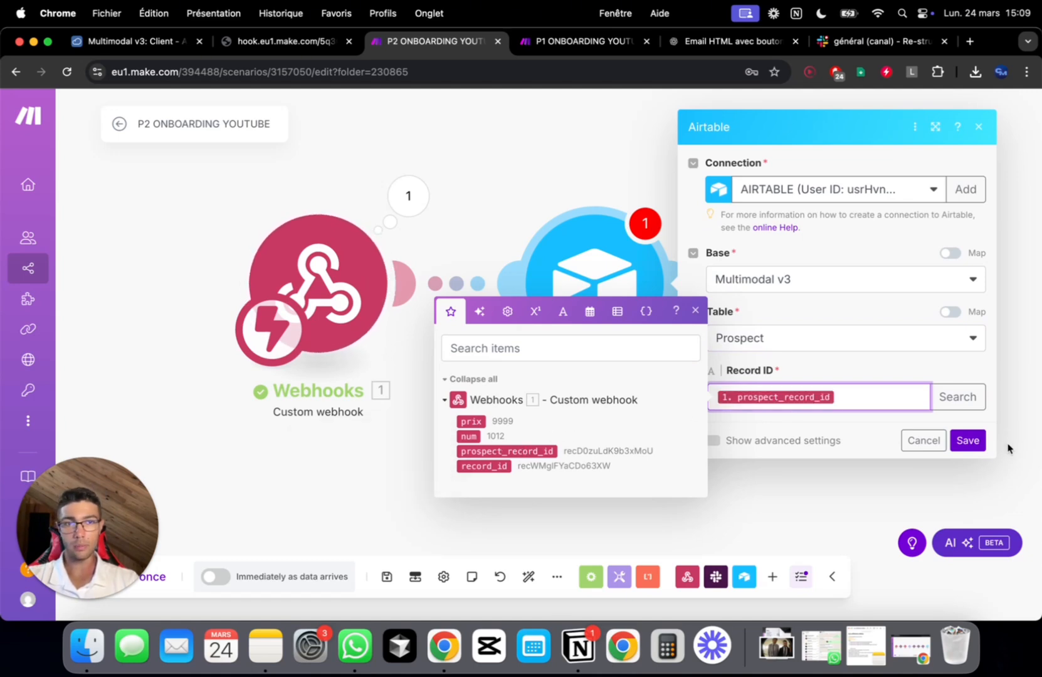
click(978, 443)
drag(864, 411, 682, 412)
click(520, 224)
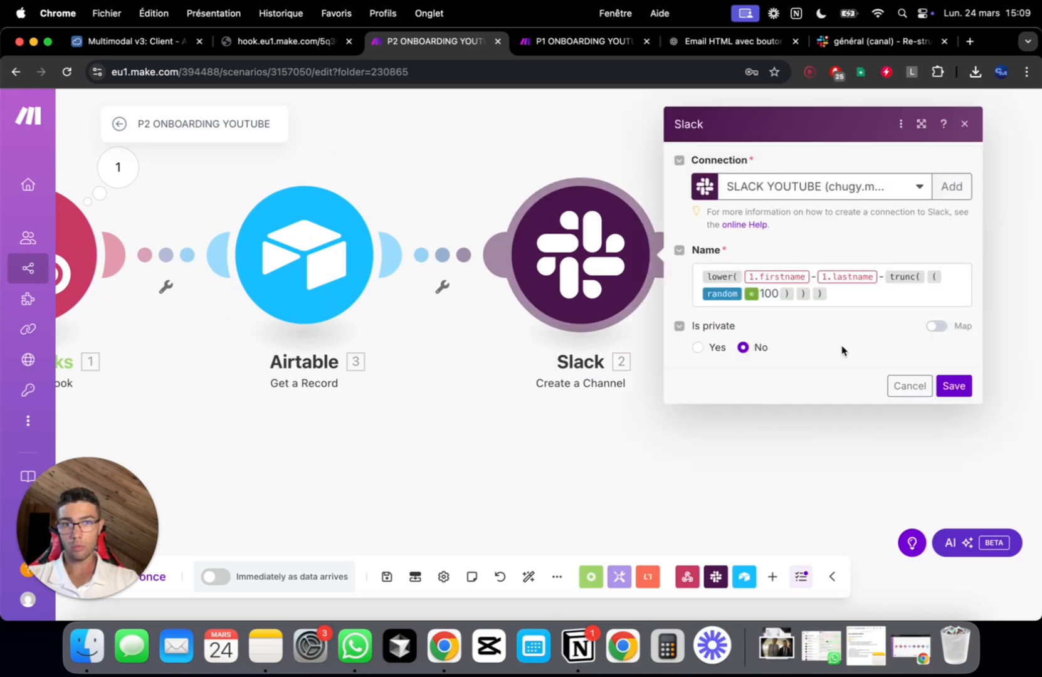
Remove the firstname item from the Slack channel name and search mappable items for 'pre'
click(812, 277)
key(BackSpace)
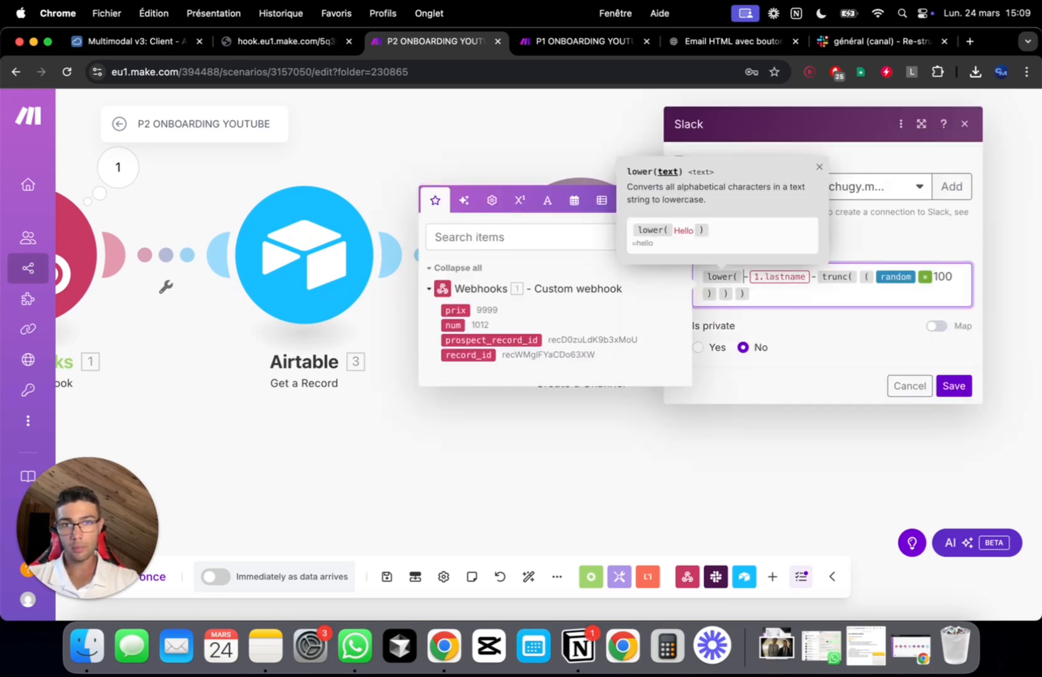
click(489, 239)
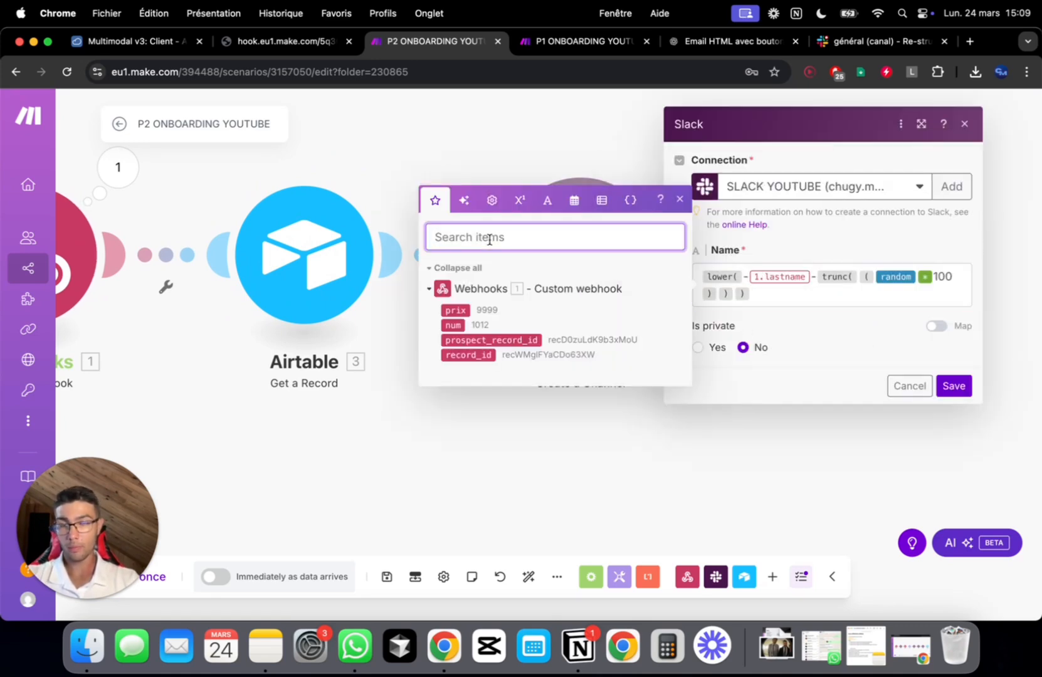
text(pre)
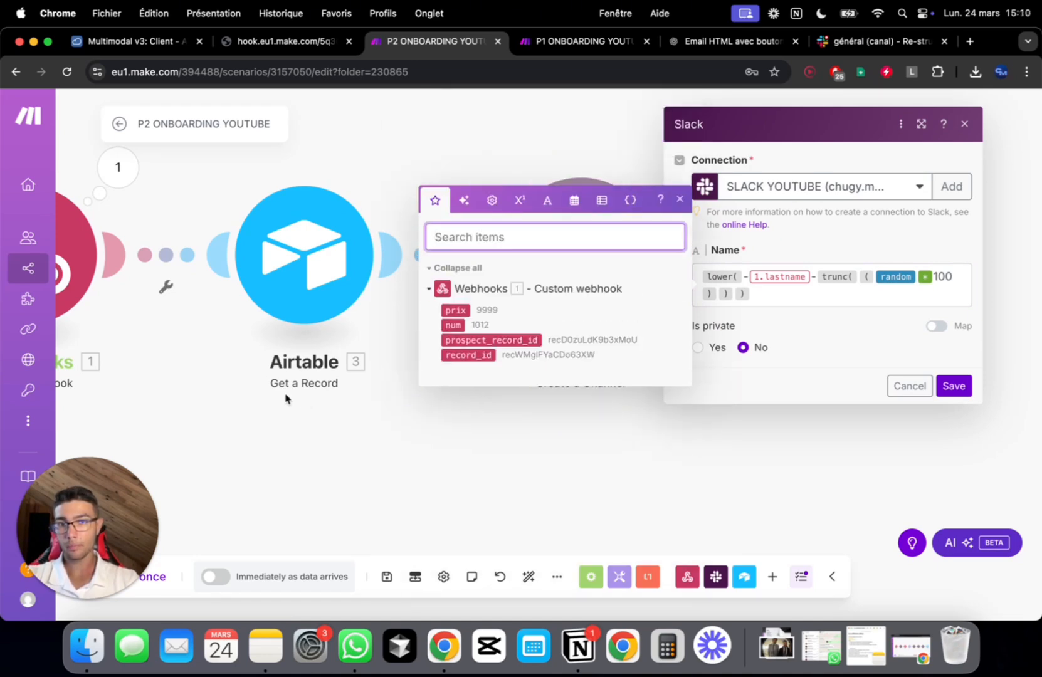
click(396, 433)
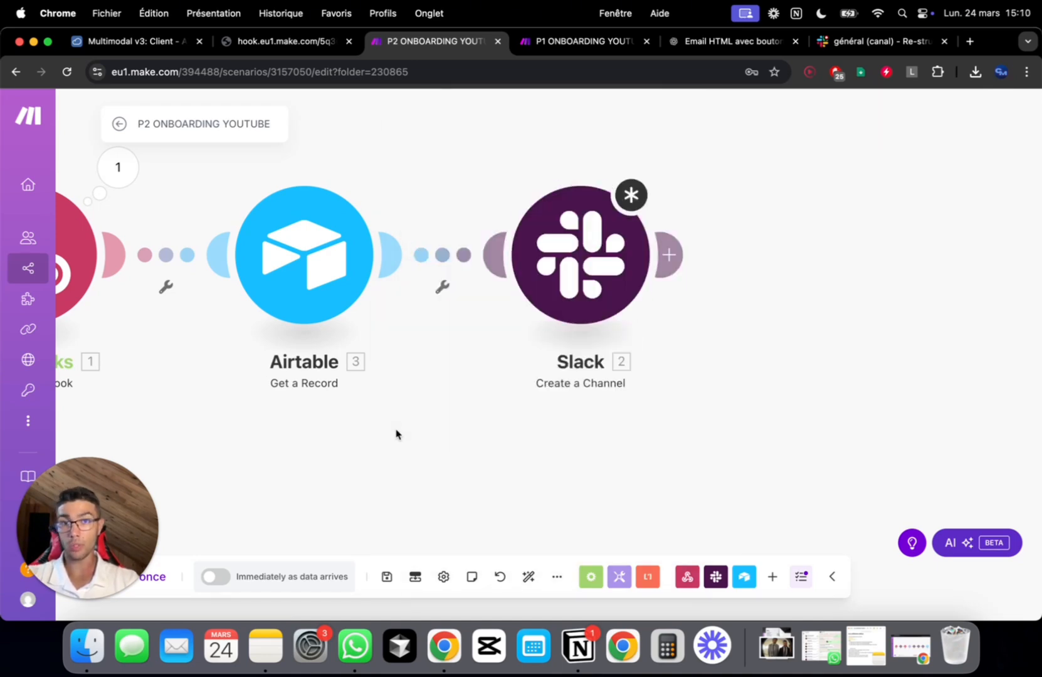
Run the Airtable module alone using the prospect_record_id copied from the webhook output
click(270, 184)
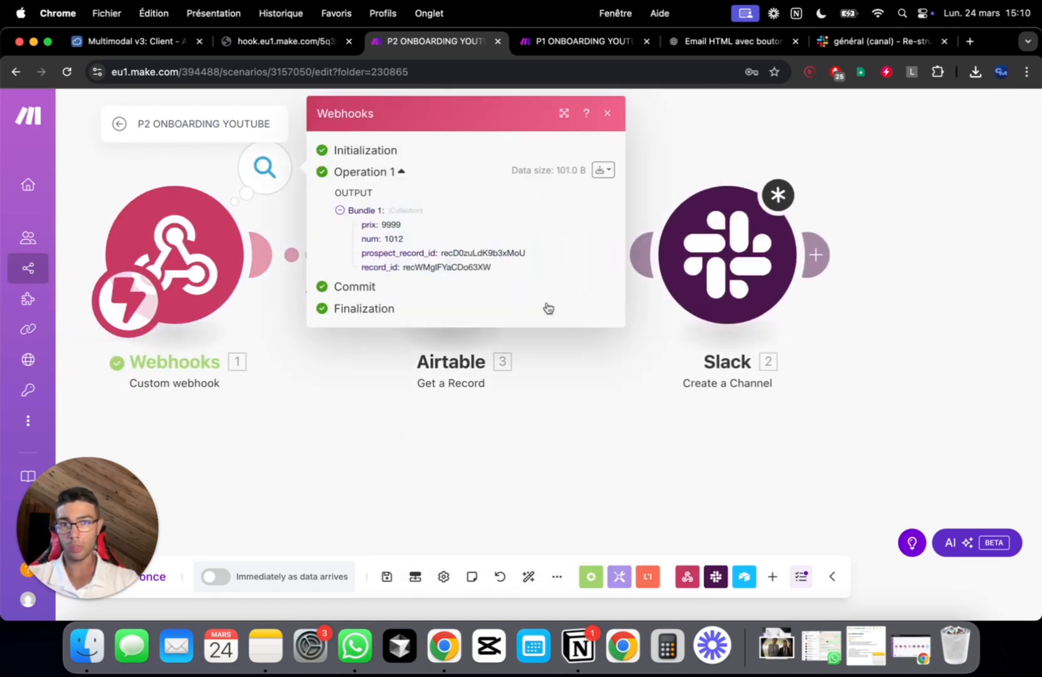
double_click(467, 252)
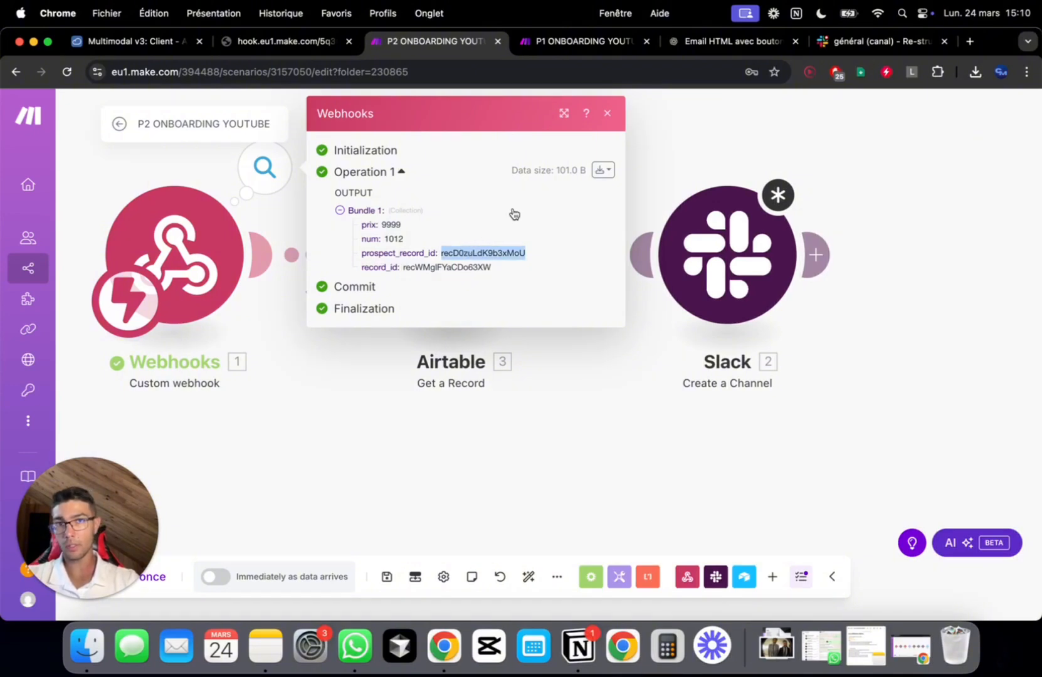
click(607, 113)
right_click(493, 253)
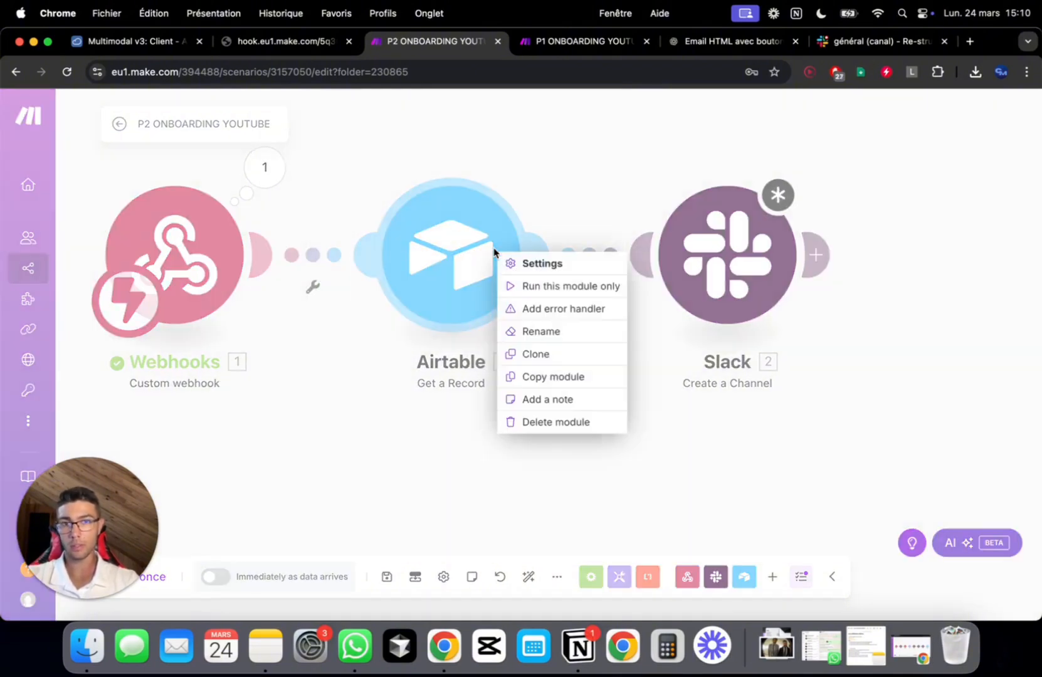
click(530, 283)
click(640, 319)
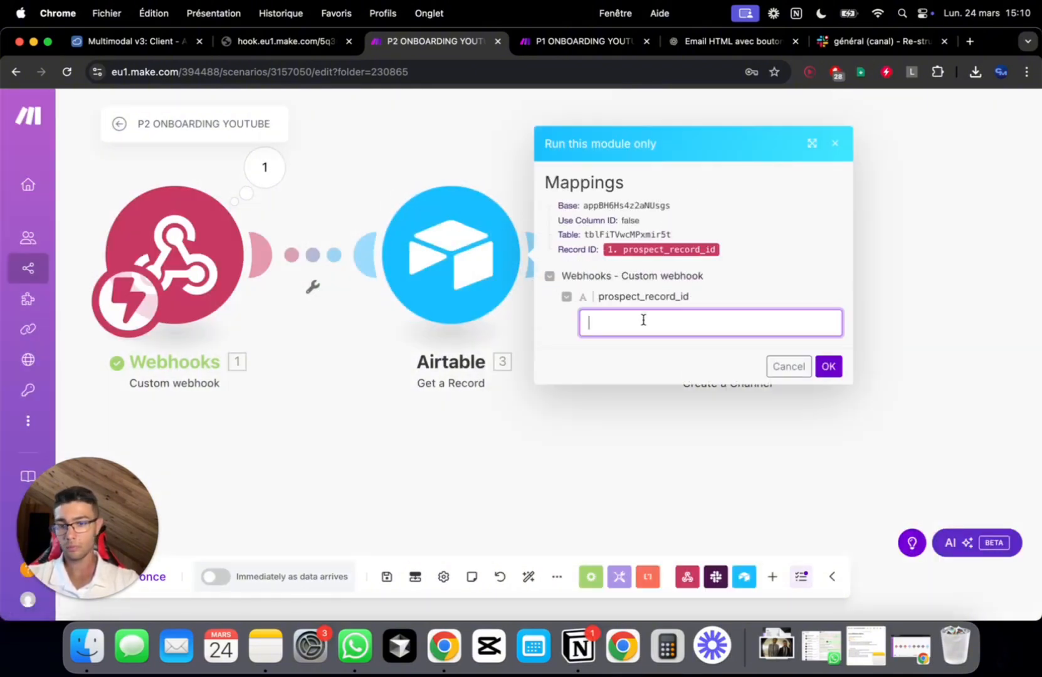
text(recD0zuLdK9b3xMoU)
click(827, 367)
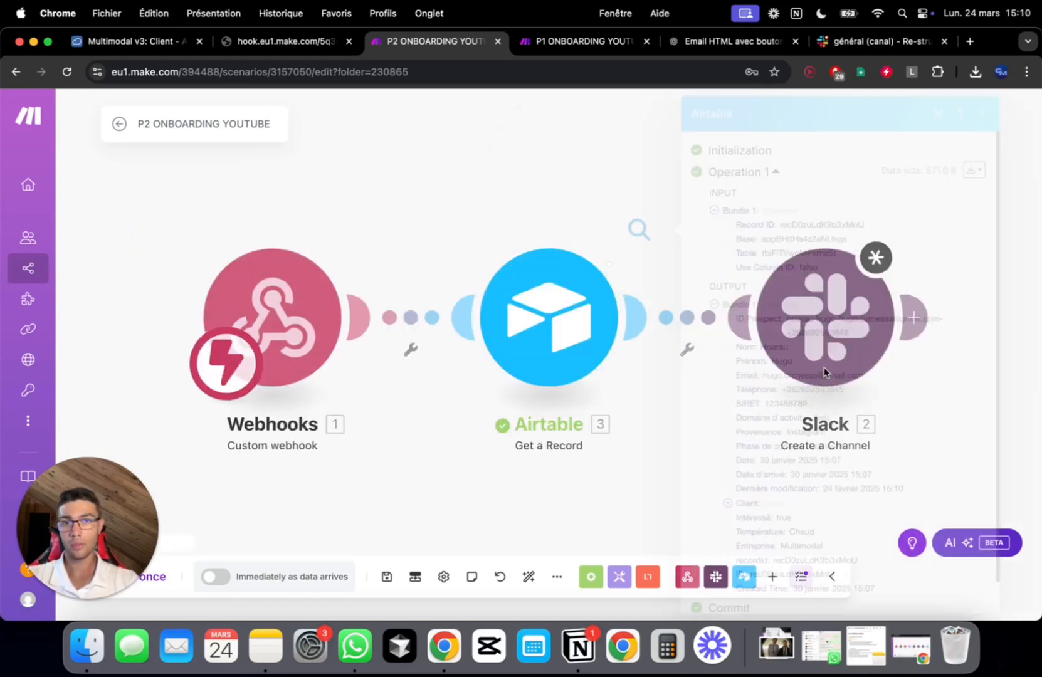
scroll(832, 329, down, 1)
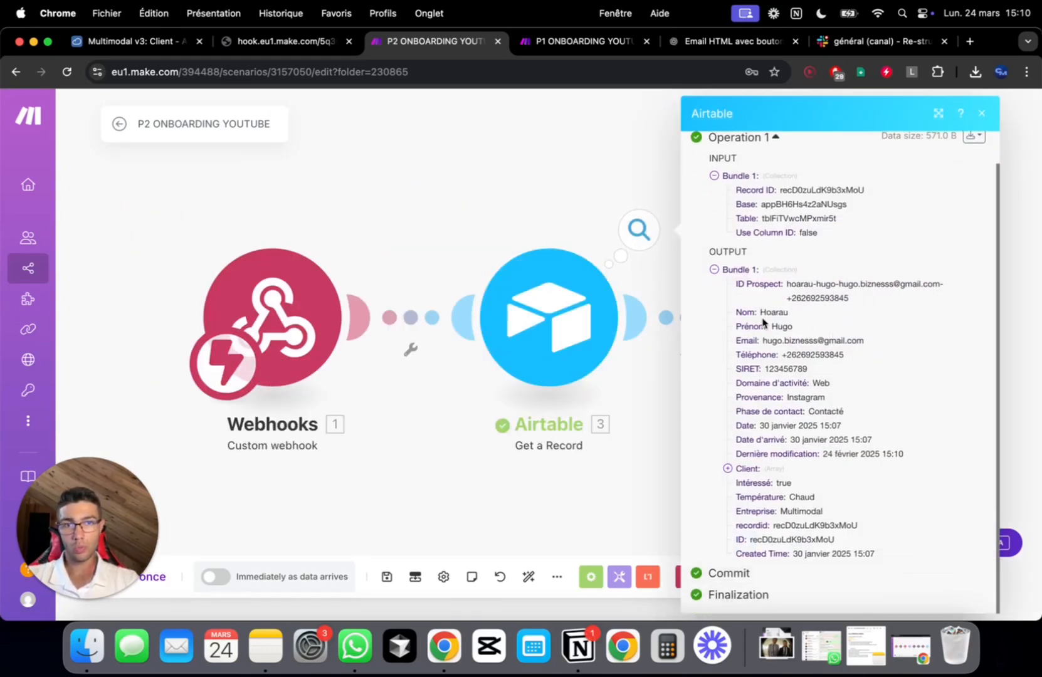
click(568, 213)
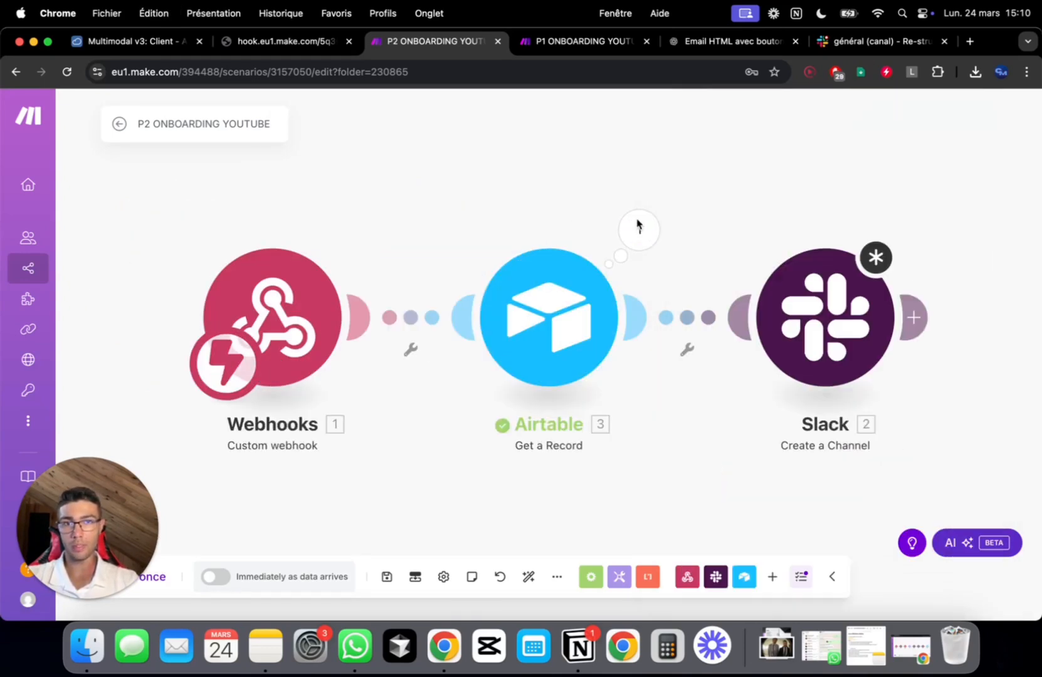
click(838, 303)
Replace the webhook first name in the channel-name formula with Airtable's Prénom
click(801, 309)
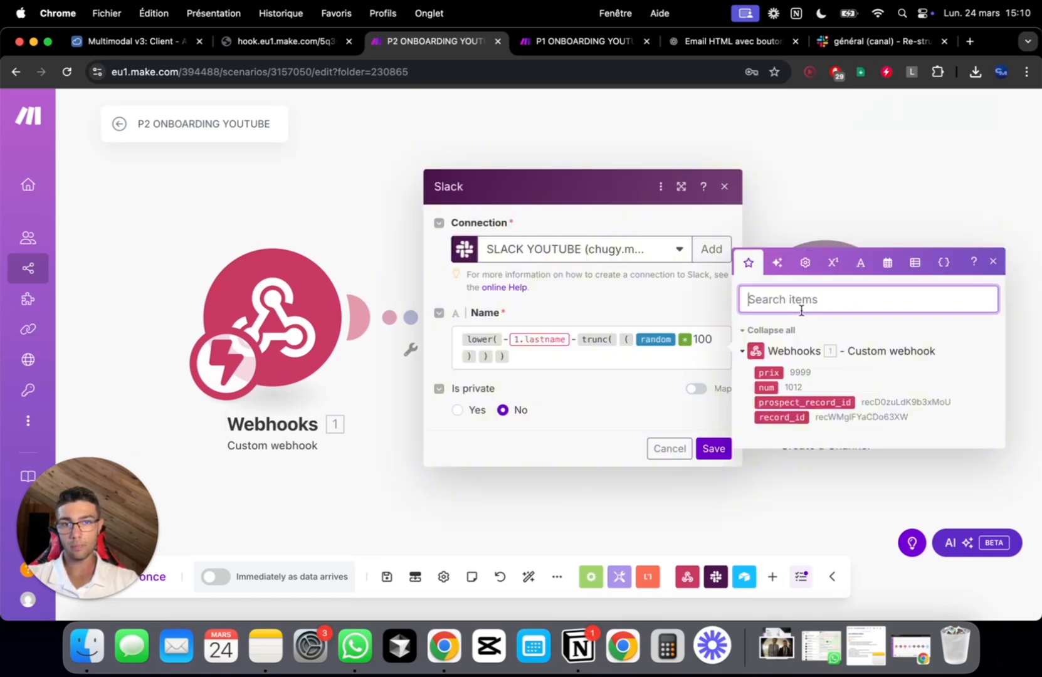
text(nom)
key(super+a)
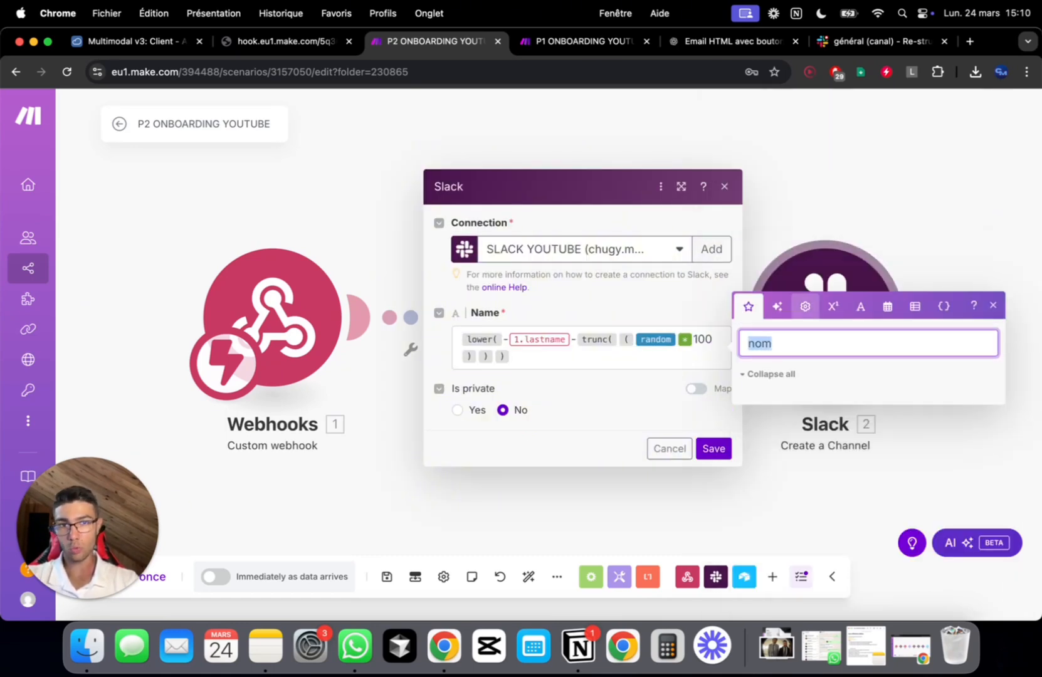
key(BackSpace)
click(725, 185)
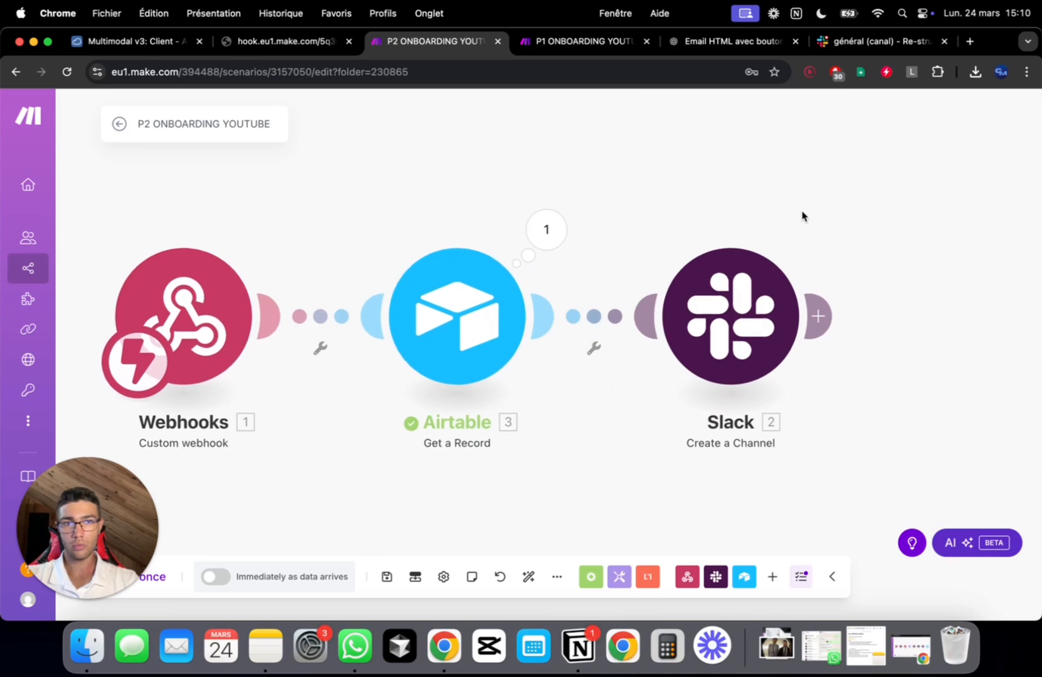
click(670, 277)
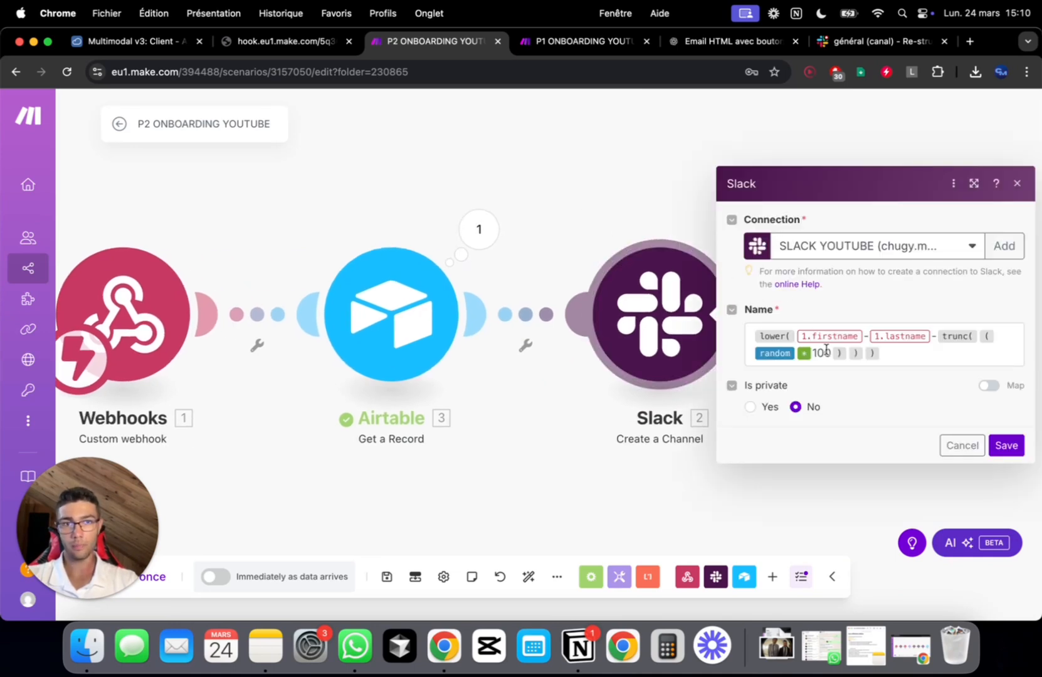
click(862, 336)
key(BackSpace)
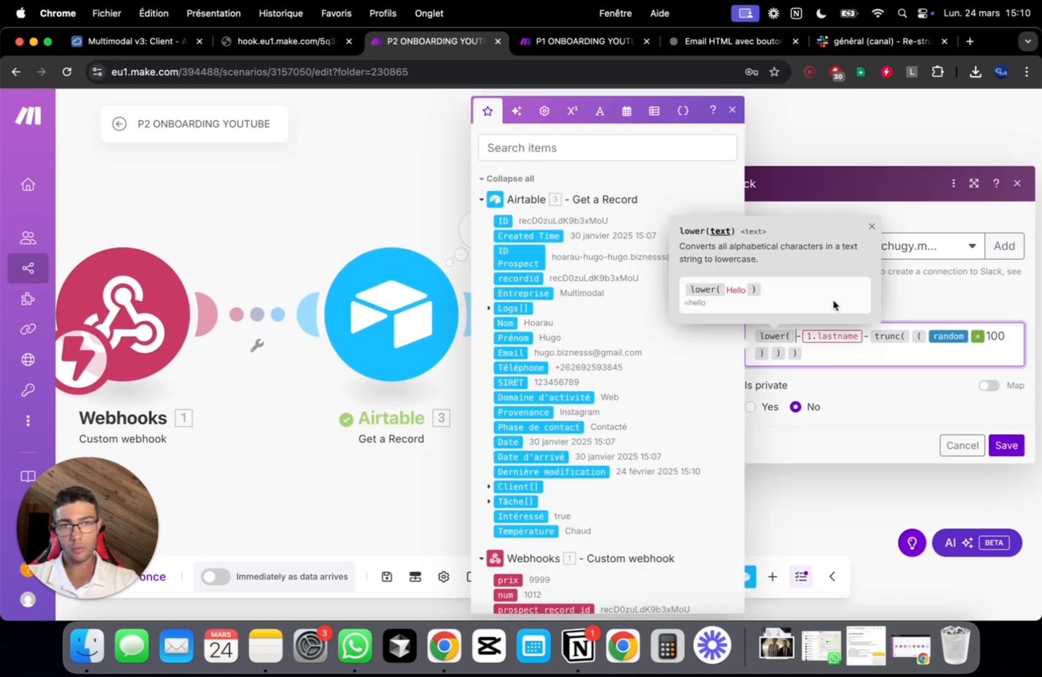
click(591, 147)
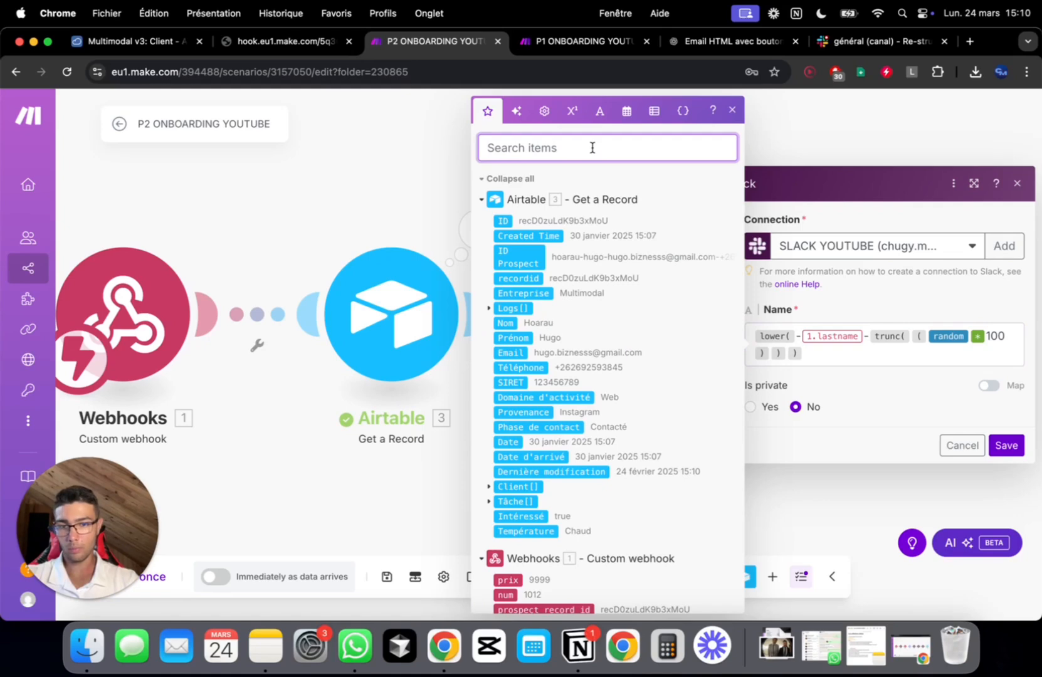
text(préno)
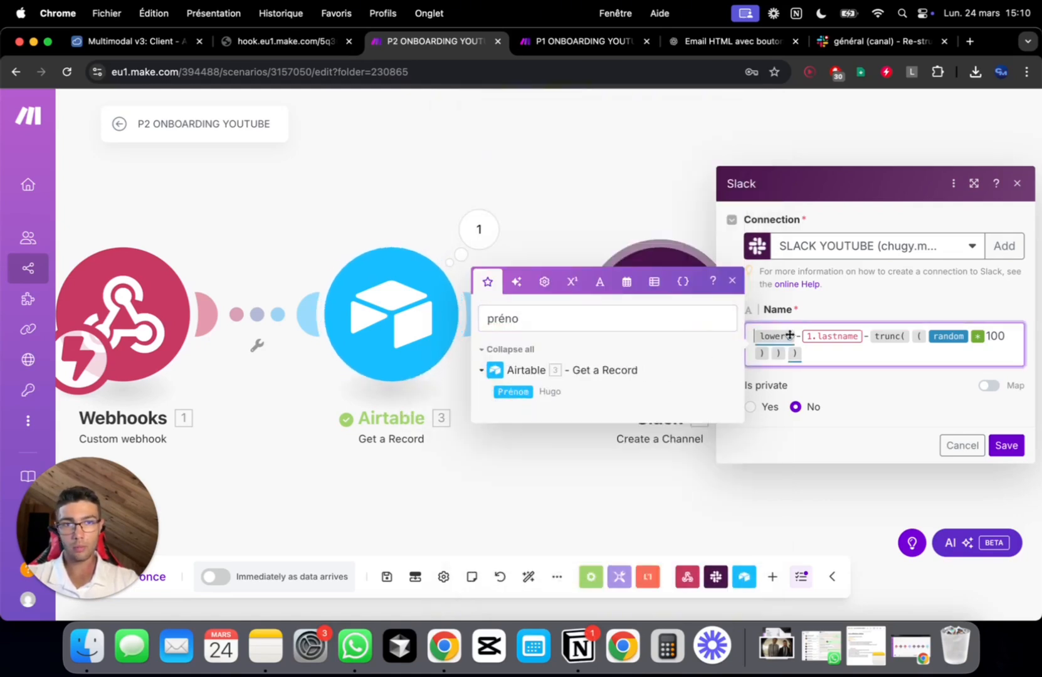
click(789, 335)
click(513, 391)
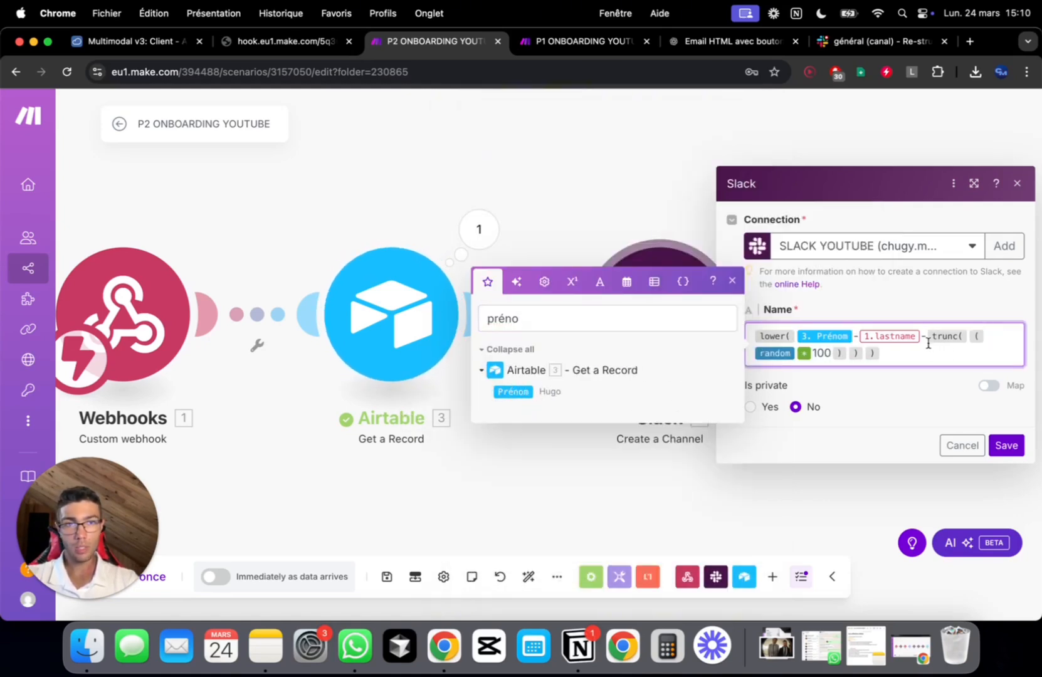
Replace the old last-name item in the formula with Airtable's Nom
click(927, 343)
key(BackSpace)
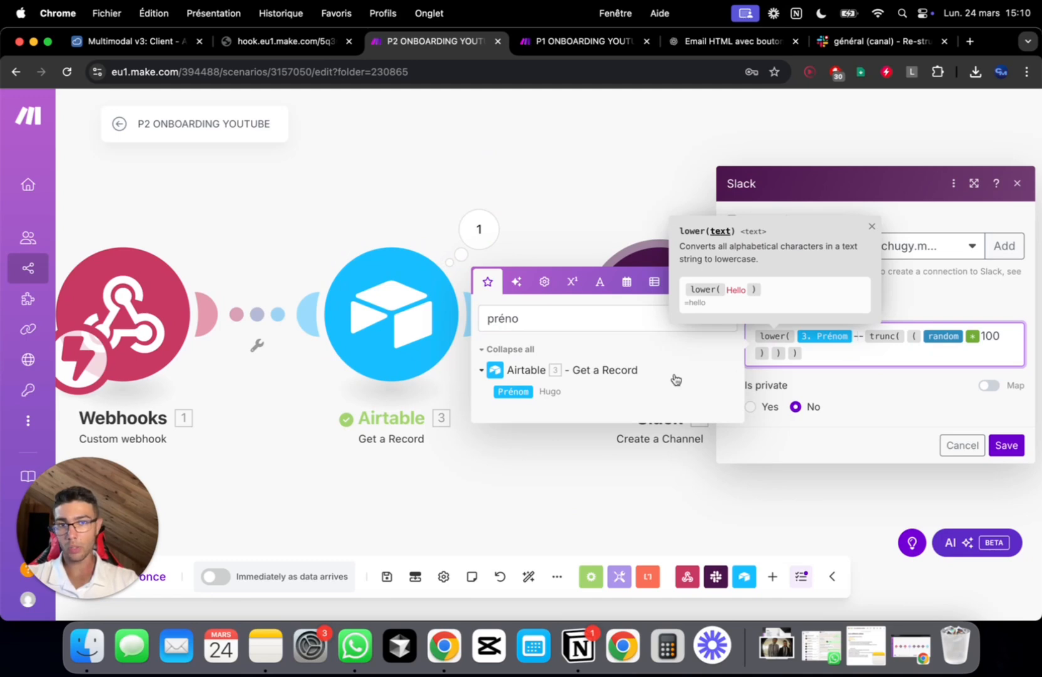
click(555, 314)
text(last)
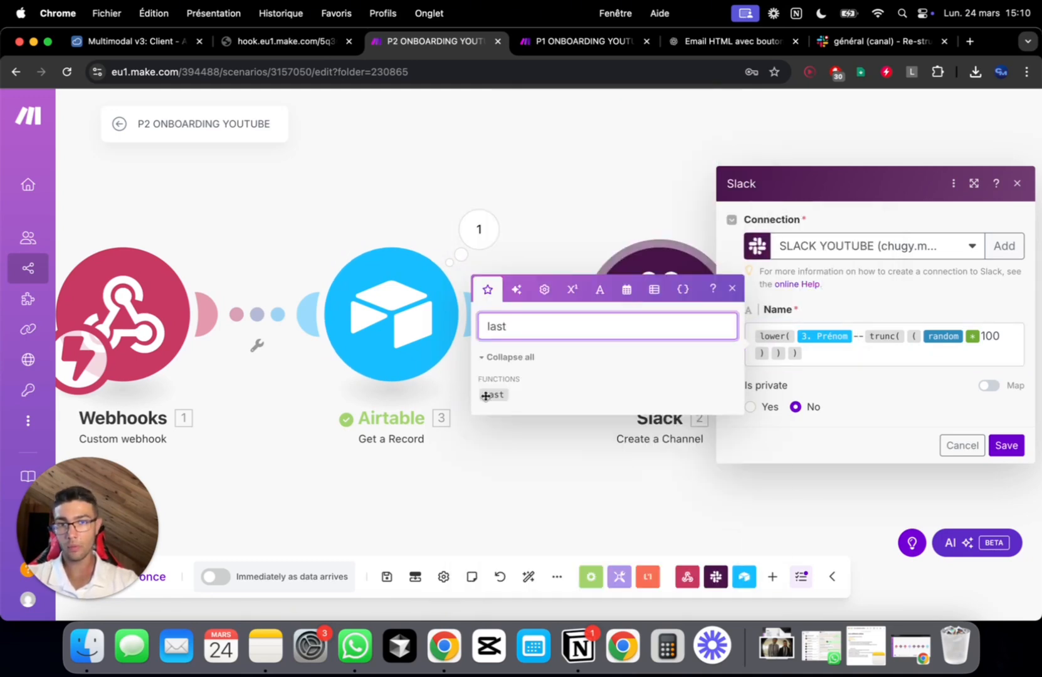
click(832, 331)
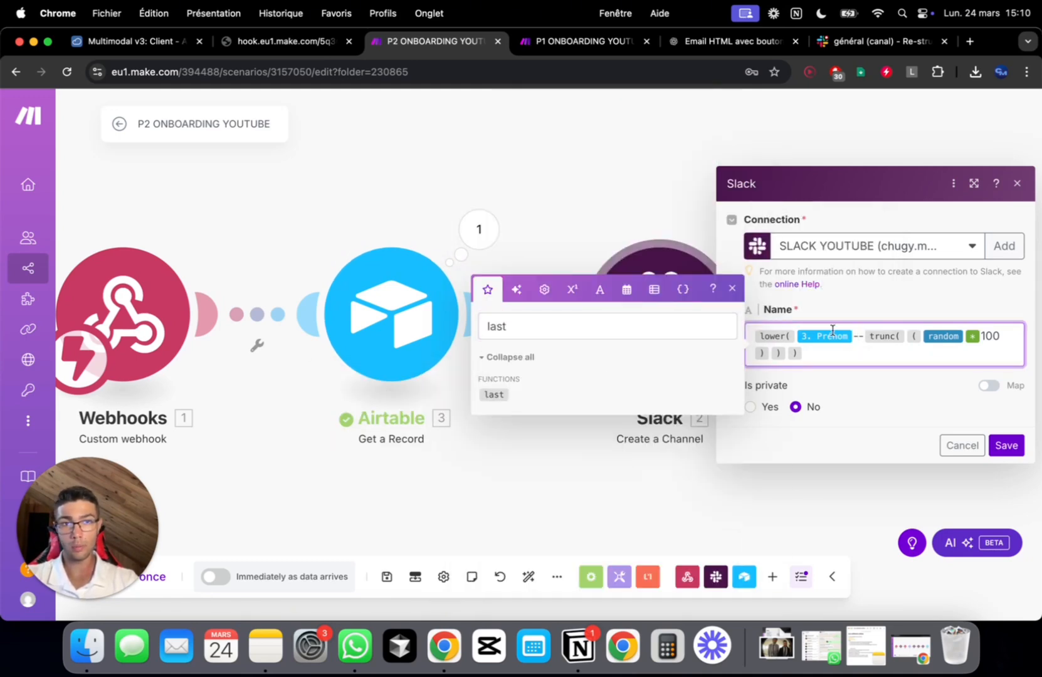
click(508, 323)
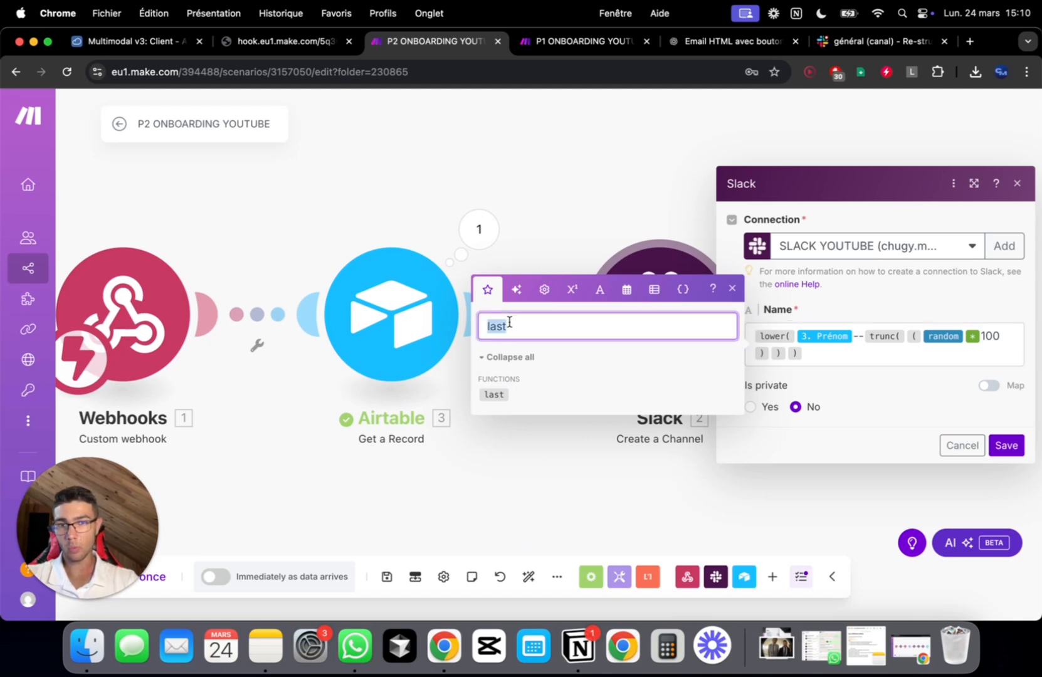
text(nom)
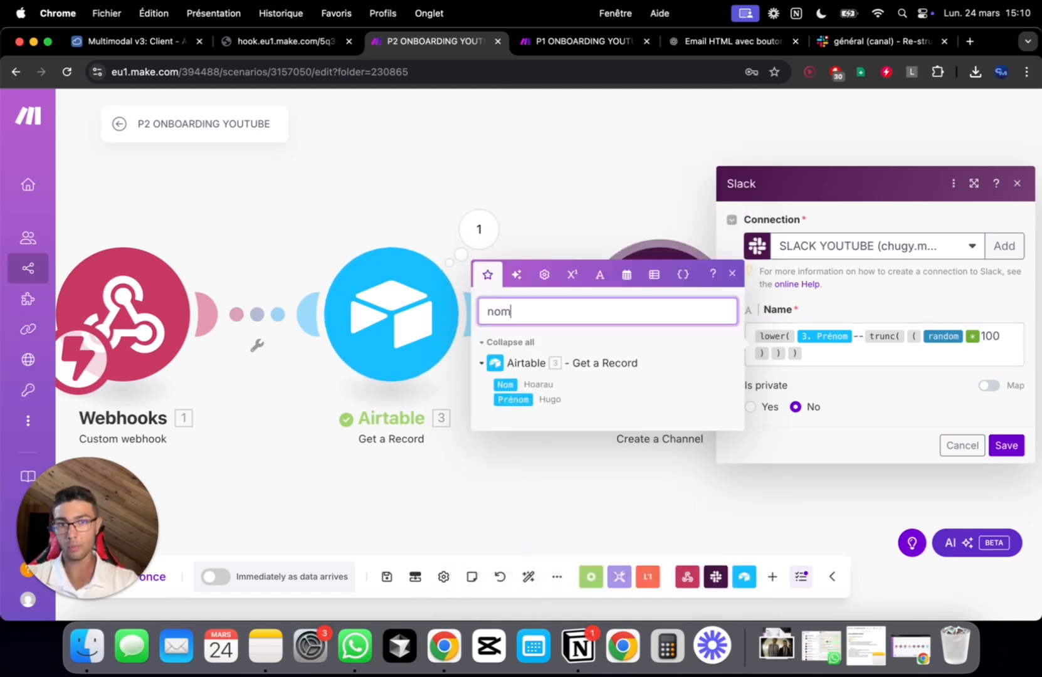
click(504, 384)
click(859, 360)
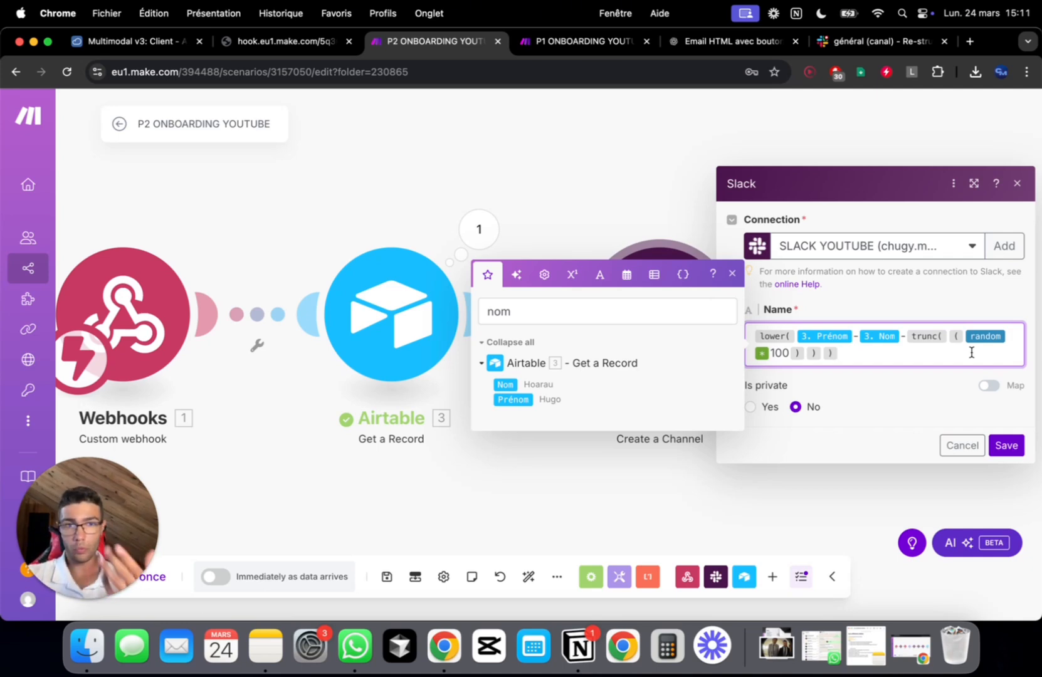
Select and delete the entire channel Name formula
key(super+a)
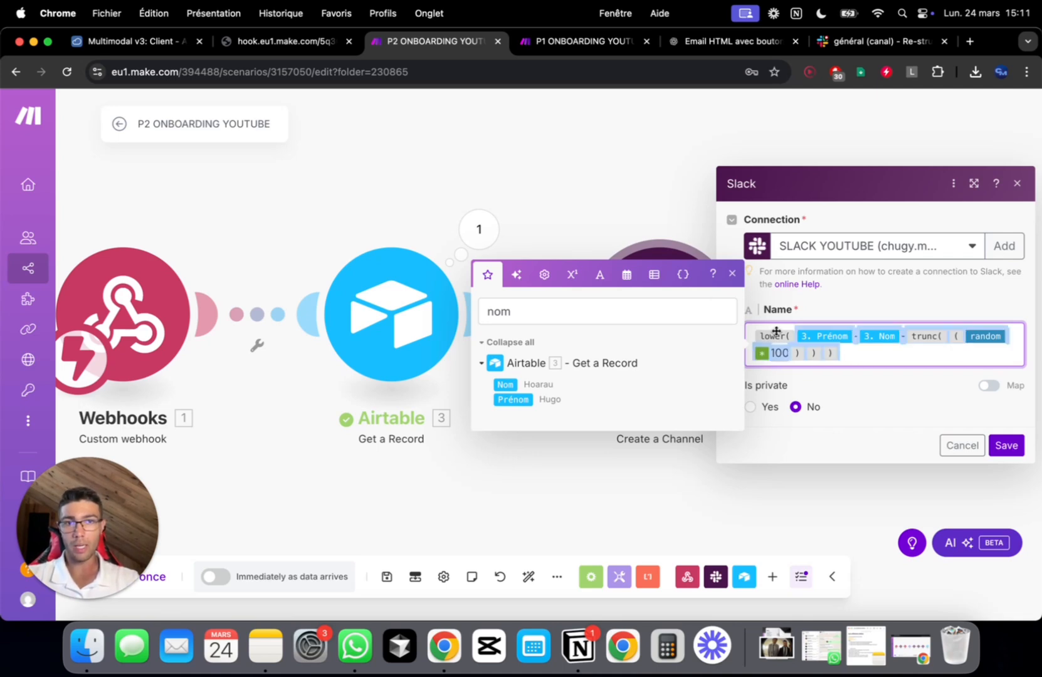
click(875, 361)
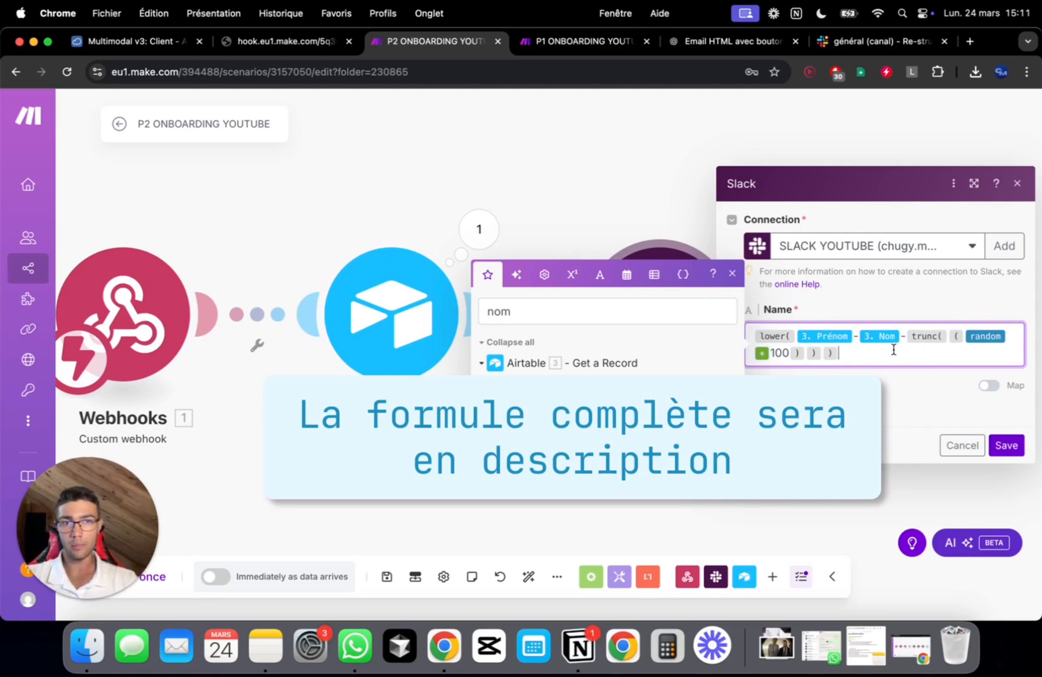
key(super+a)
key(BackSpace)
click(539, 317)
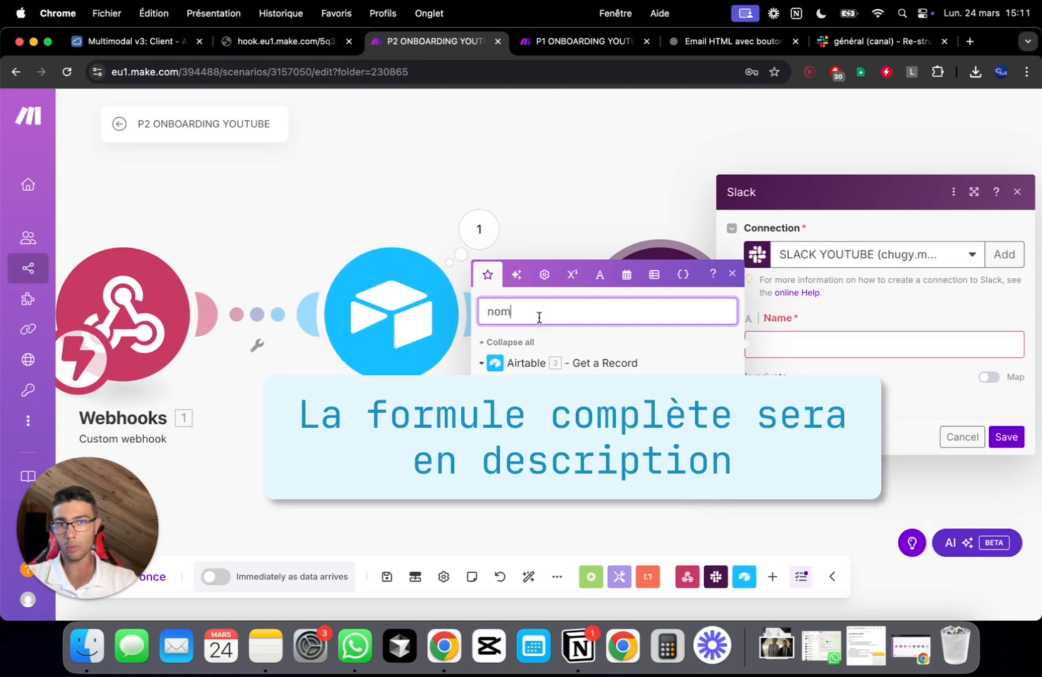
Start the channel Name with lower() containing a trunc() function
key(super+a)
key(BackSpace)
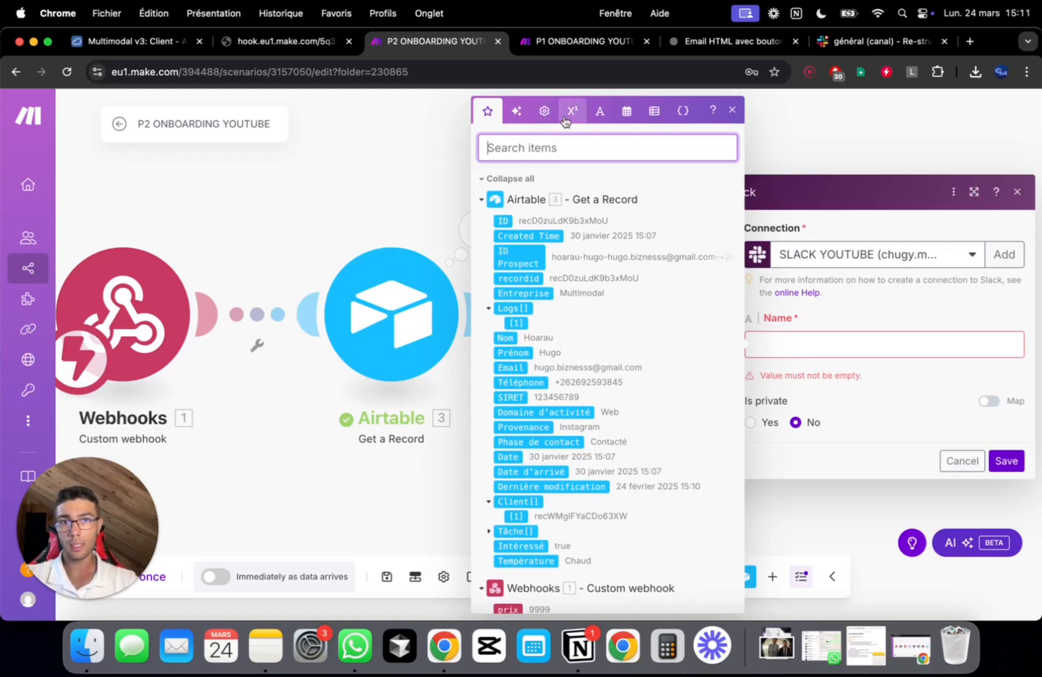
click(599, 111)
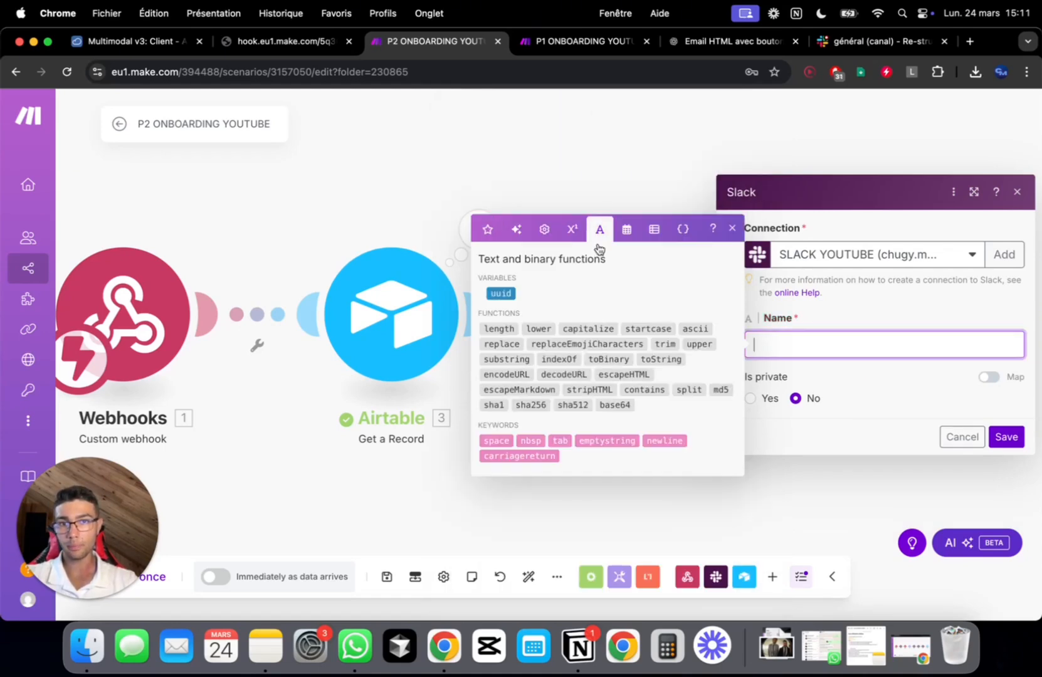
click(538, 328)
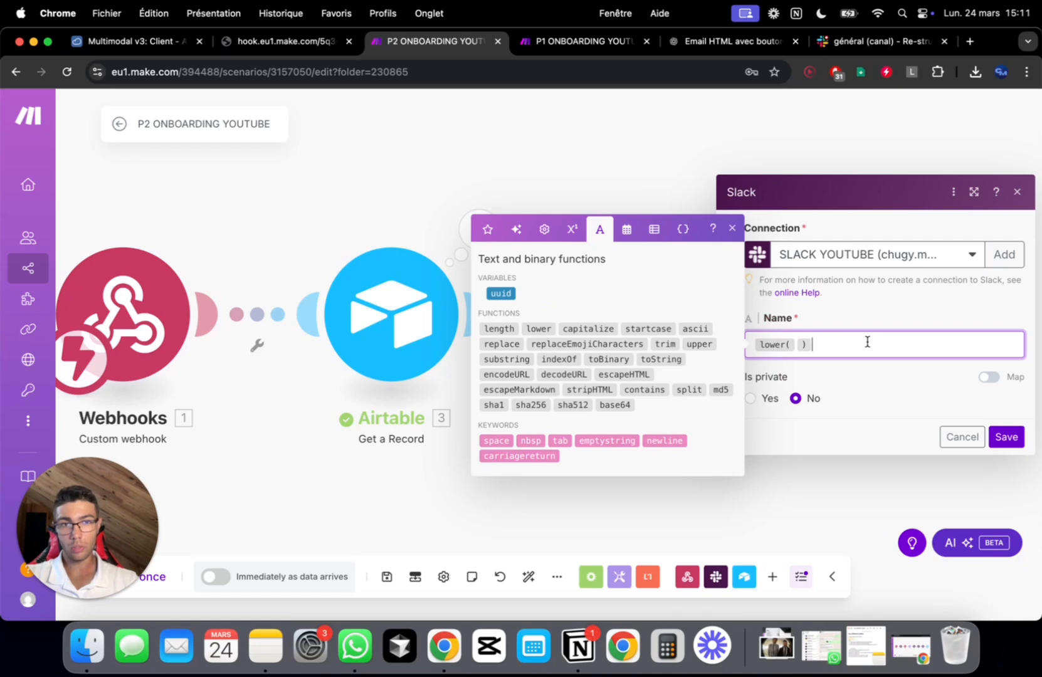
key(Left)
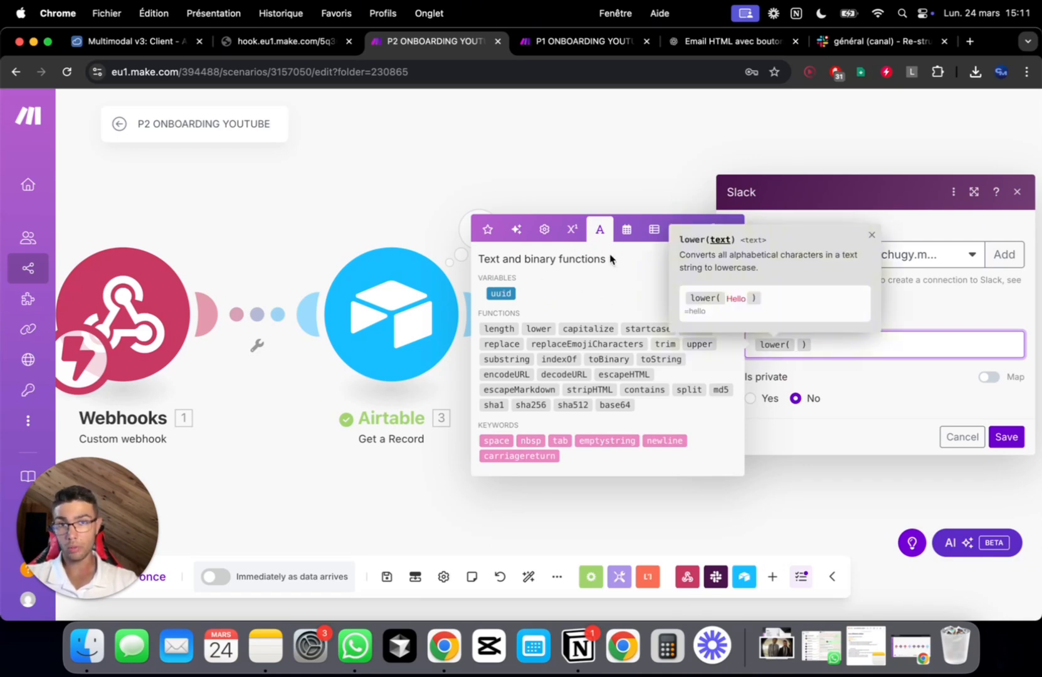
click(572, 229)
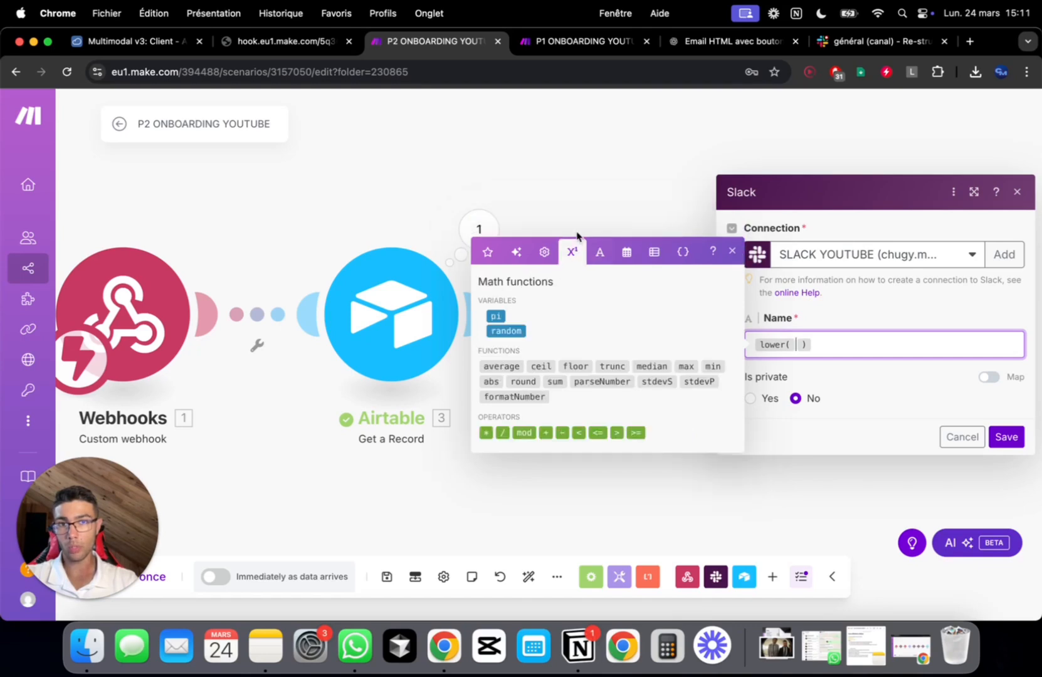
click(612, 366)
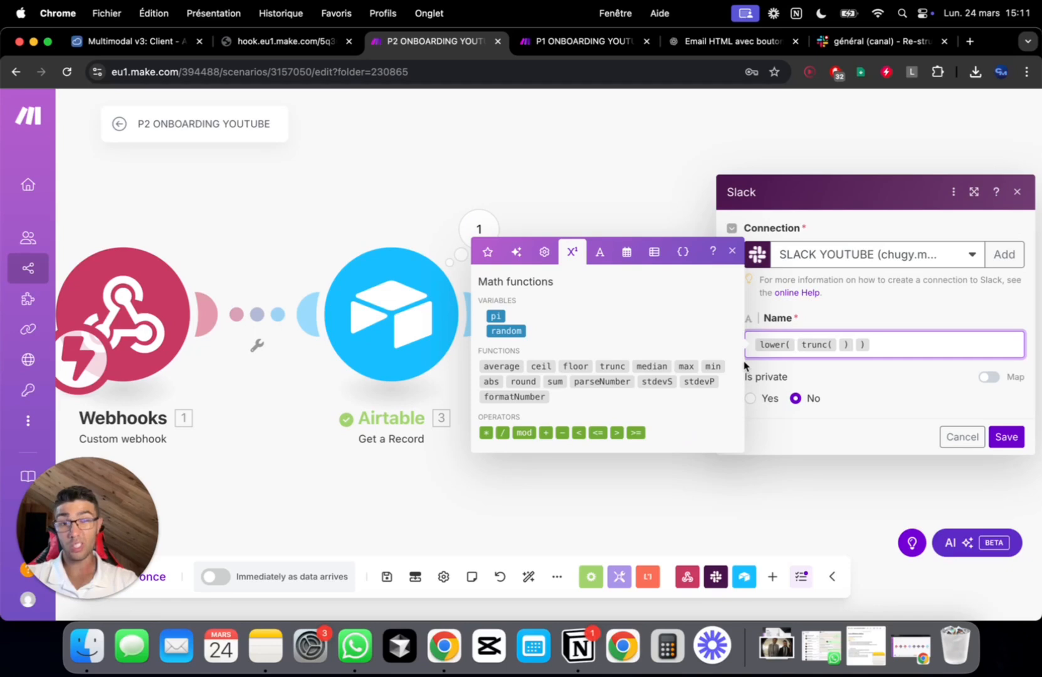
mouse_move(607, 361)
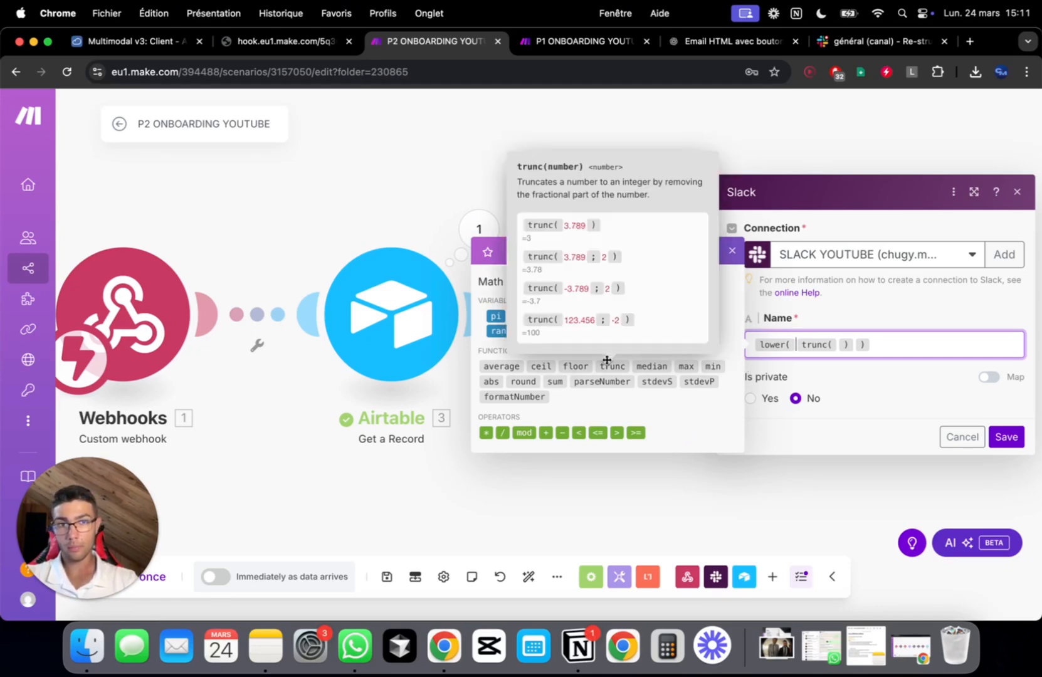
text(pré)
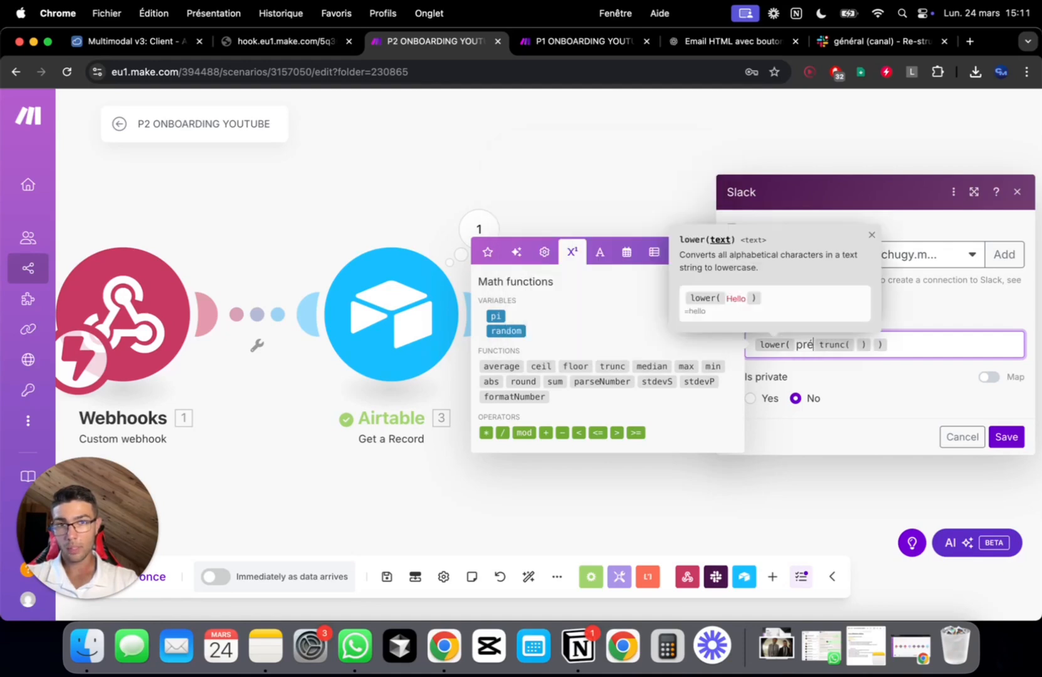
key(BackSpace)
key(BackSpace)
key(BackSpace)
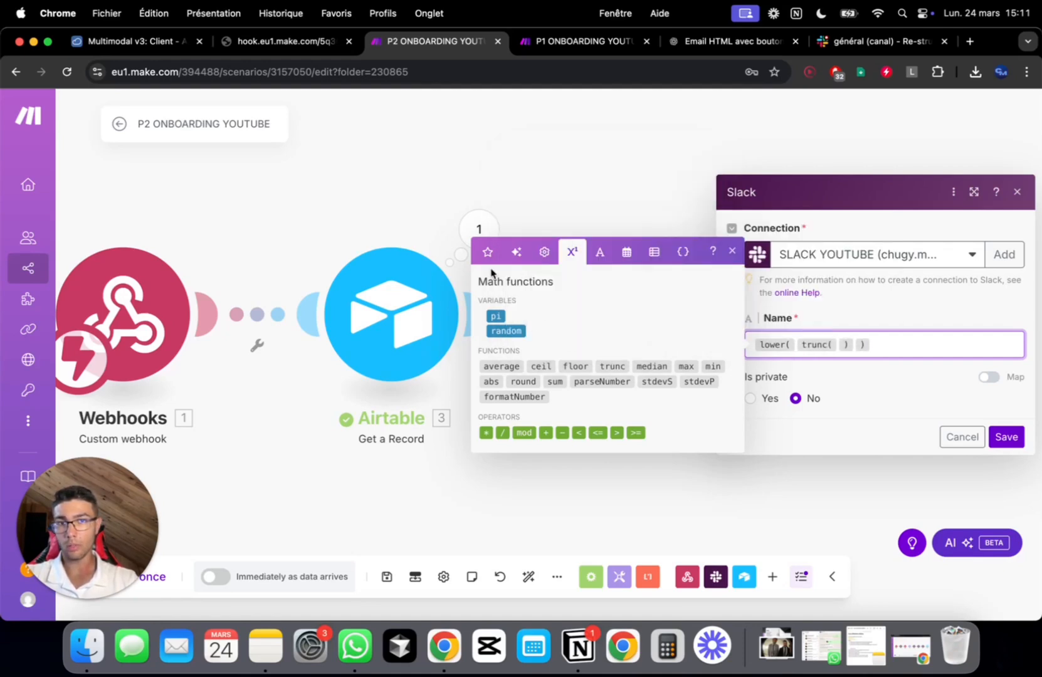
Map Airtable's Prénom, a hyphen, and Nom inside lower()
click(487, 252)
click(570, 153)
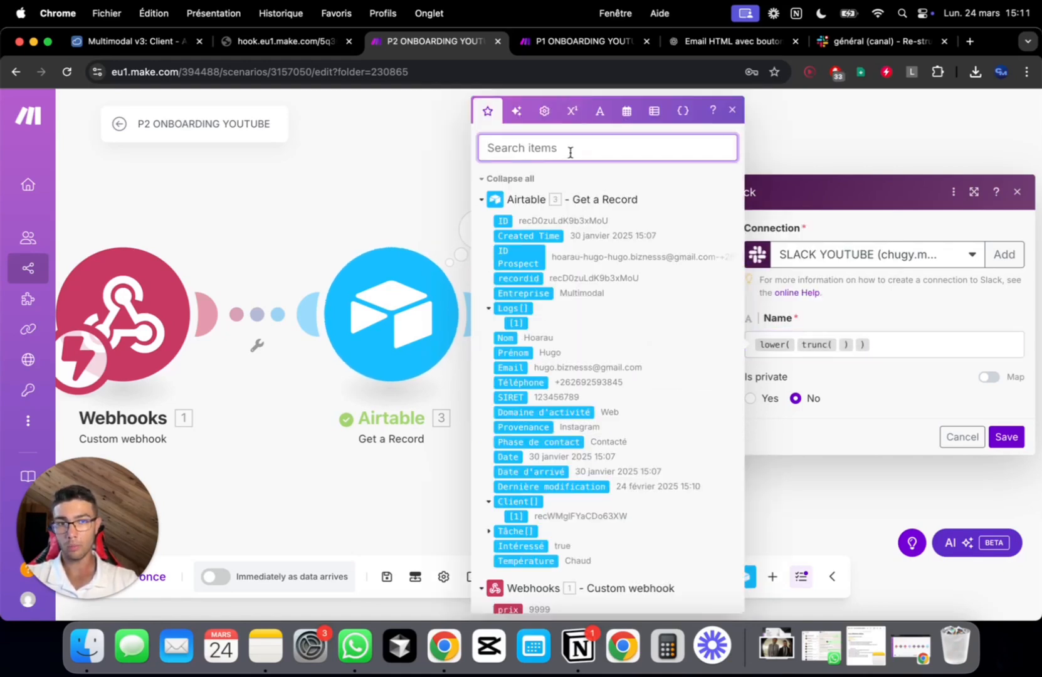
text(prén)
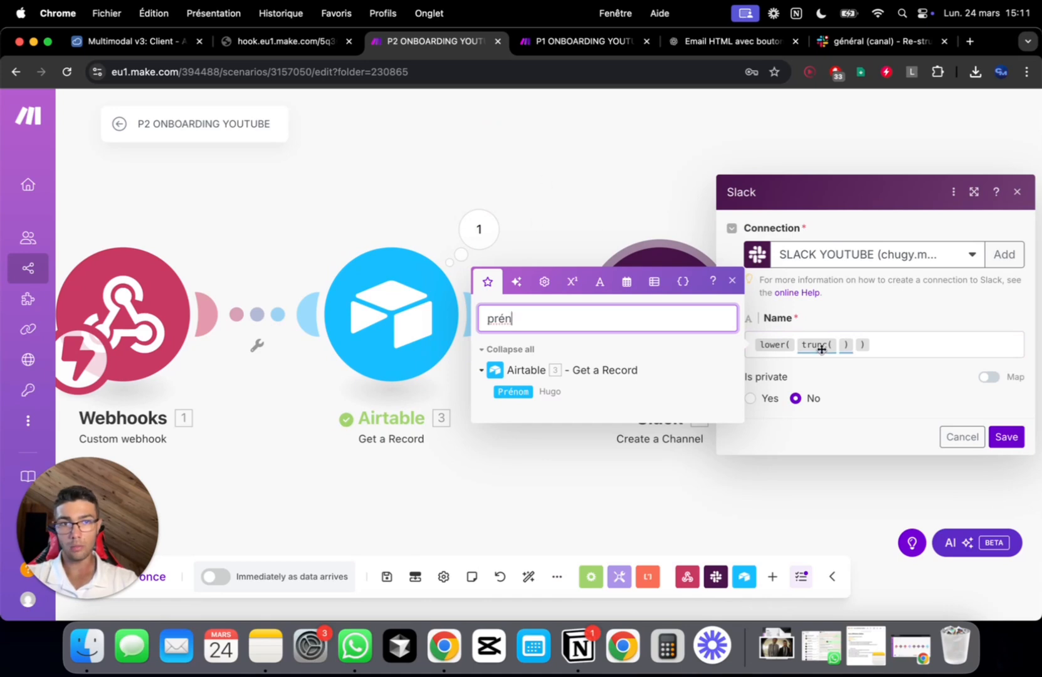
click(797, 346)
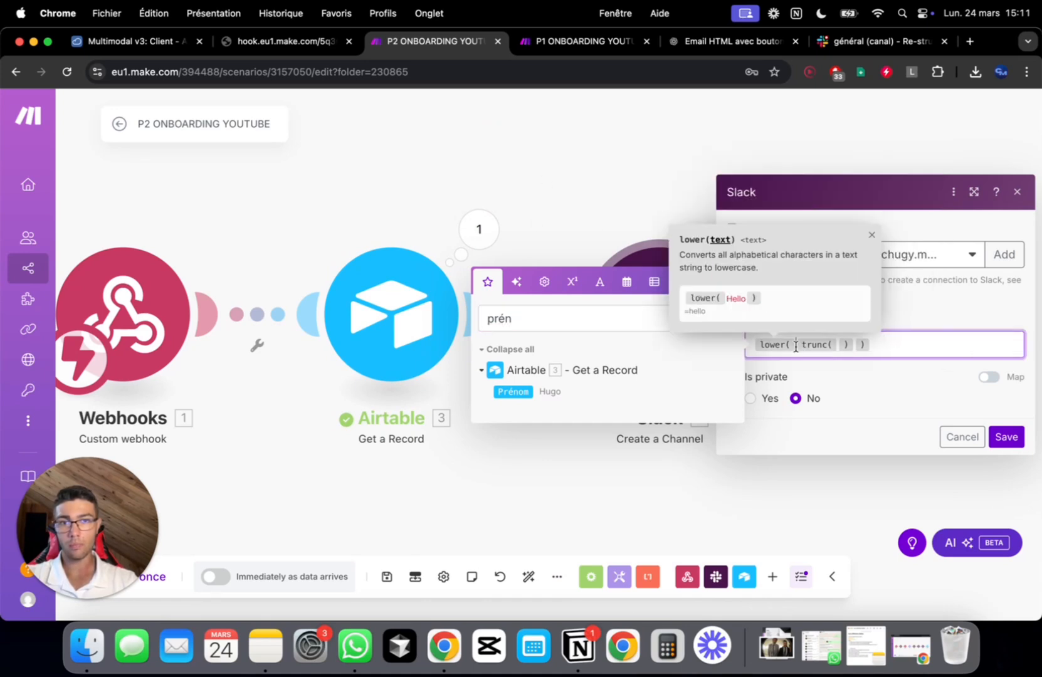
click(509, 392)
text(-)
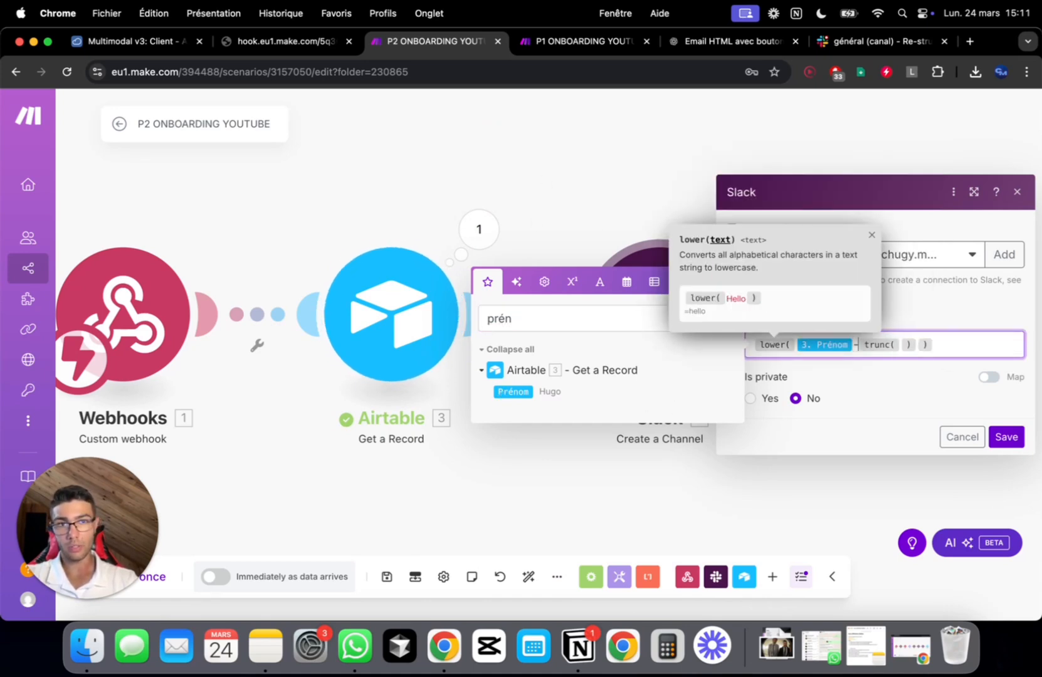
click(579, 311)
text(nom)
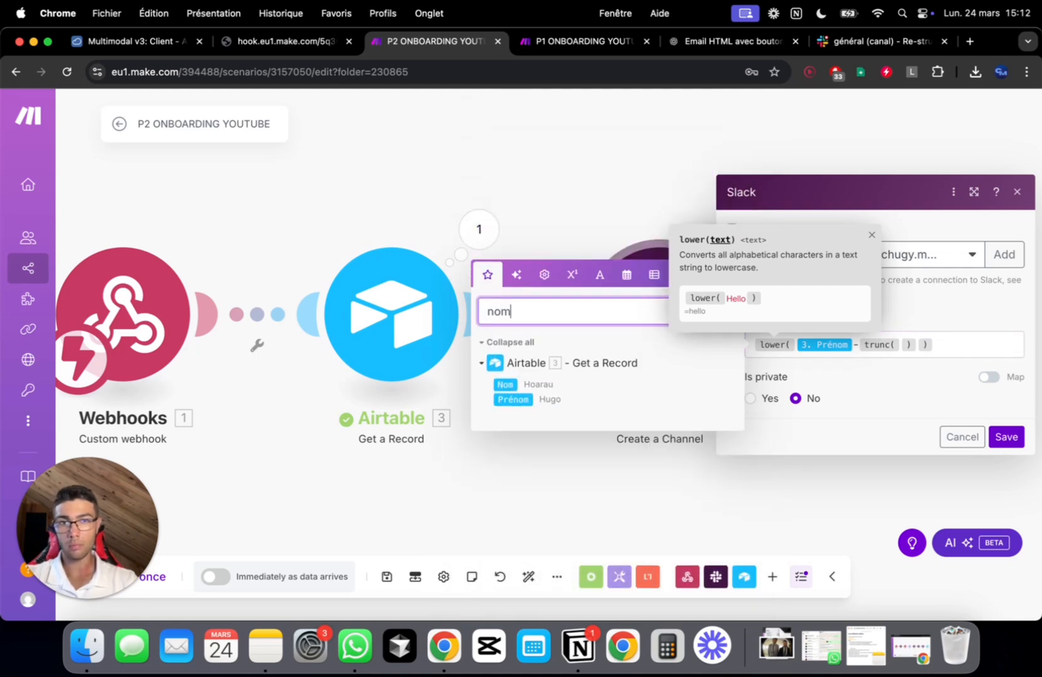
click(505, 385)
Put random * 100 inside trunc() and save the Slack channel settings
click(943, 344)
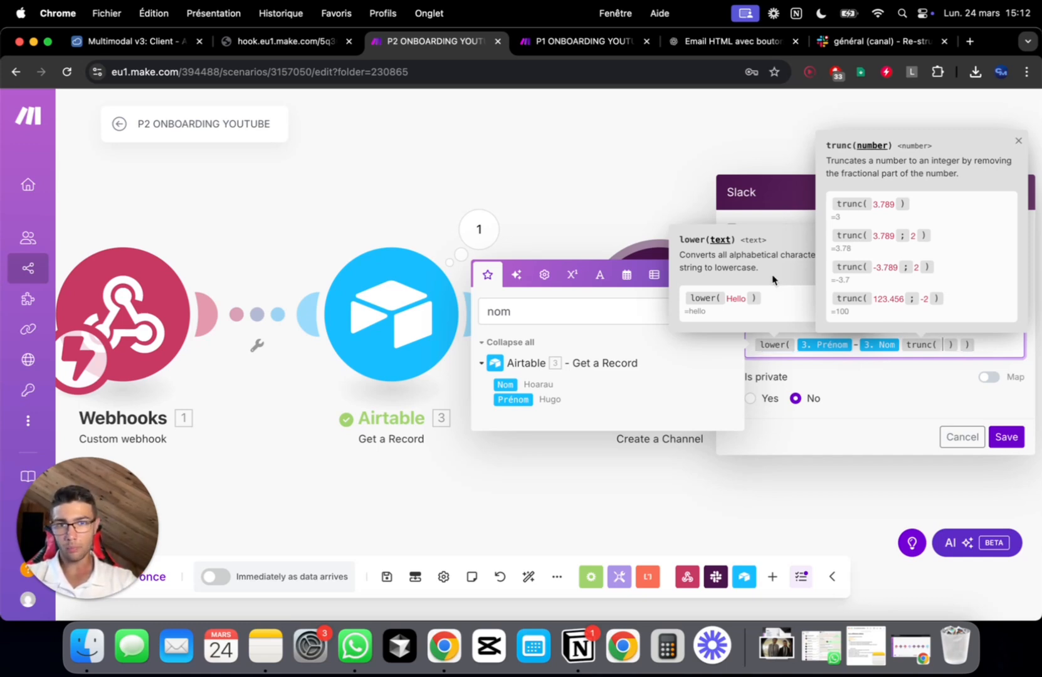
click(576, 279)
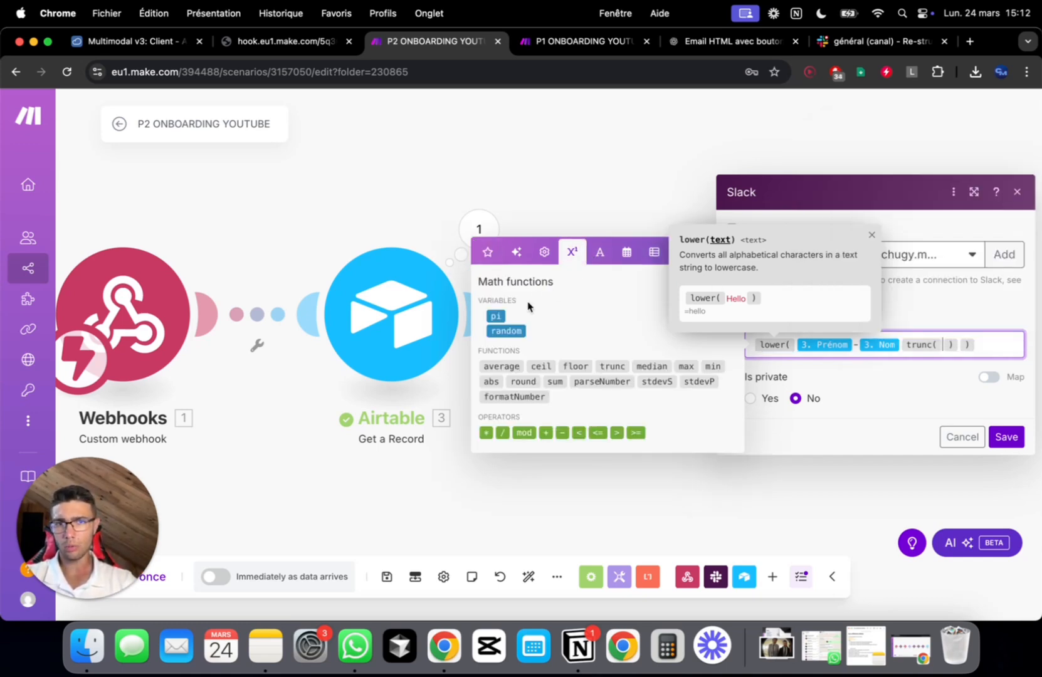
click(506, 331)
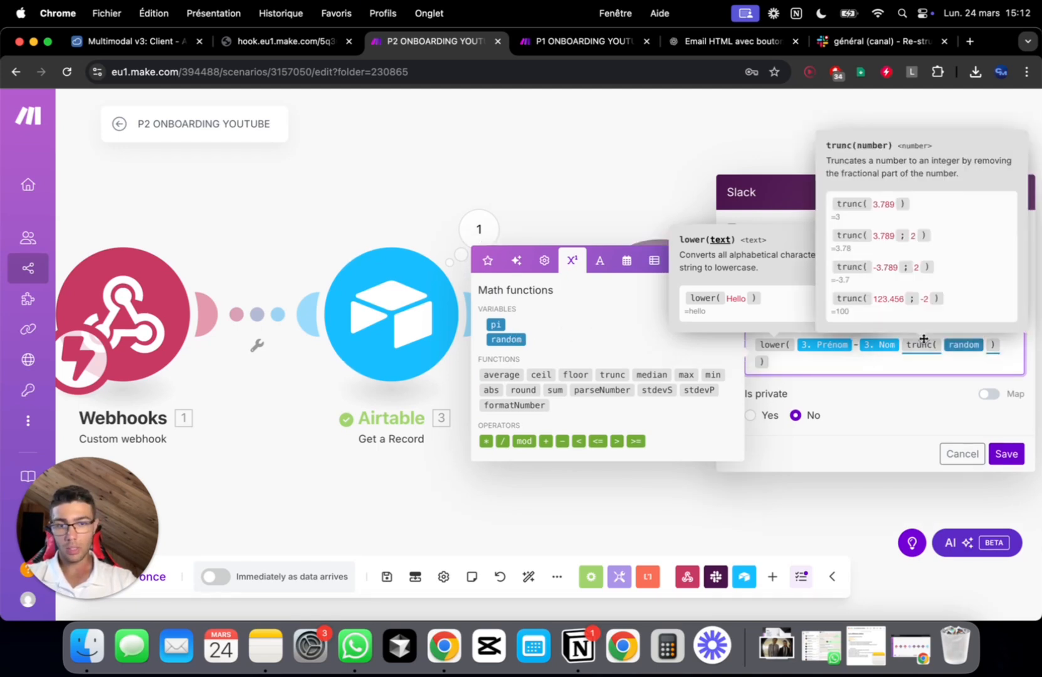
click(492, 440)
text(100)
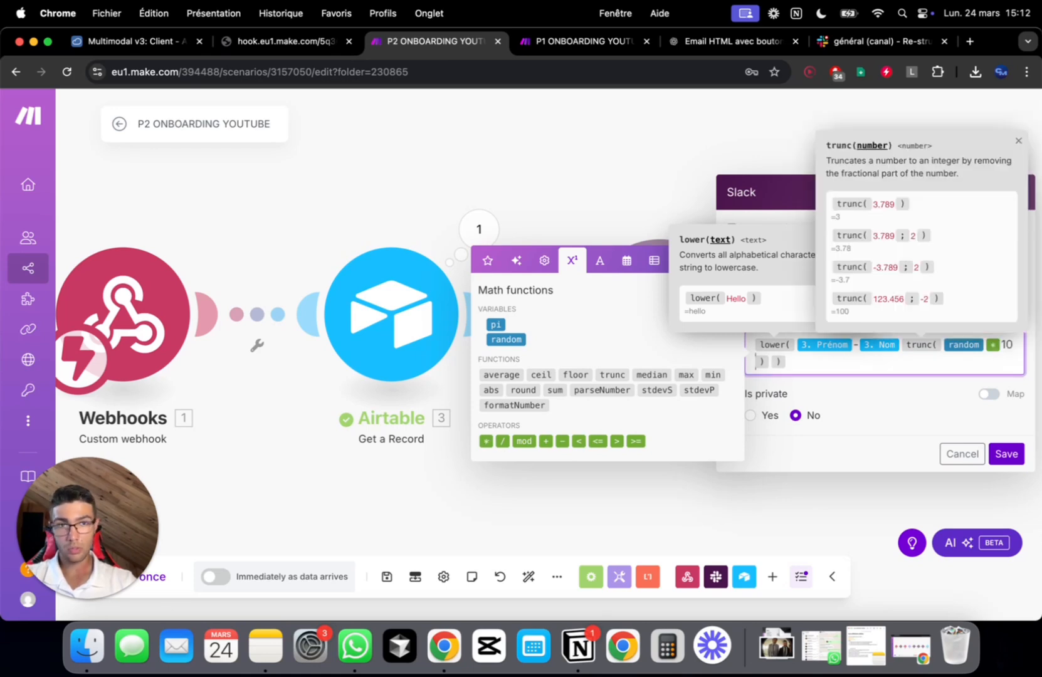
drag(929, 369, 692, 342)
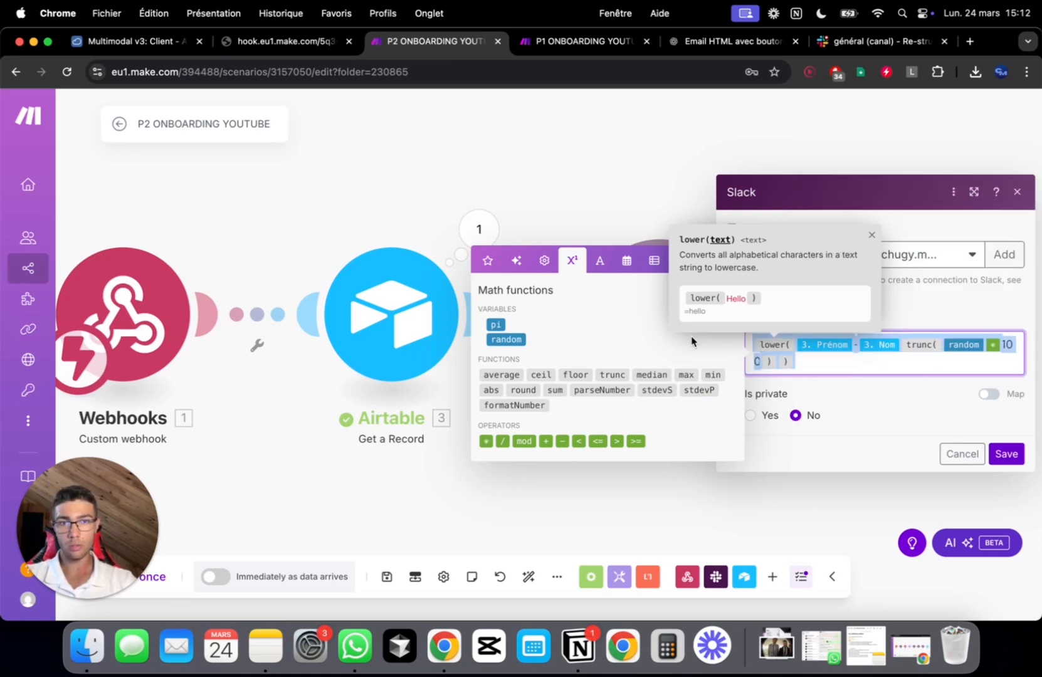
click(1006, 457)
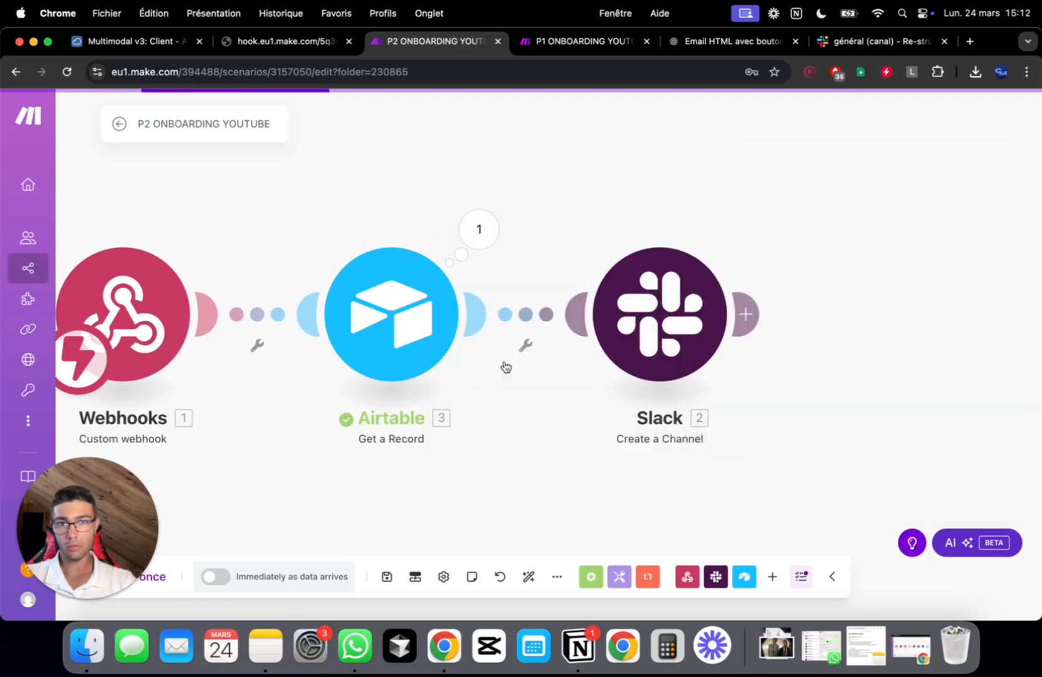
Add a Tools Set variable step named test between Airtable and Slack, valued with the channel-name formula
right_click(526, 315)
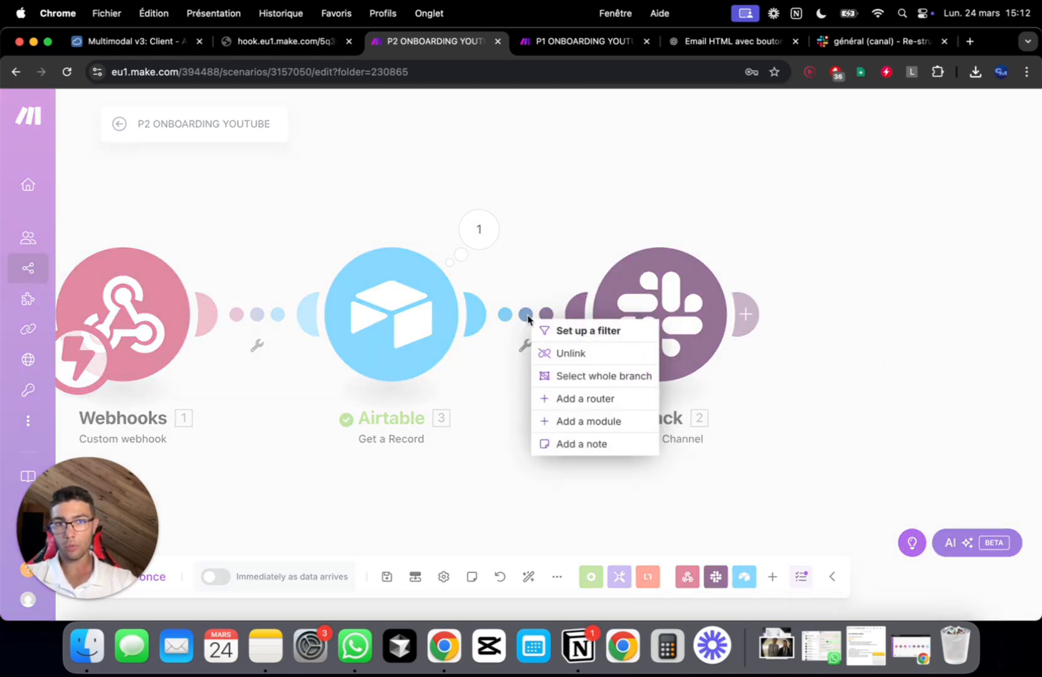
click(604, 421)
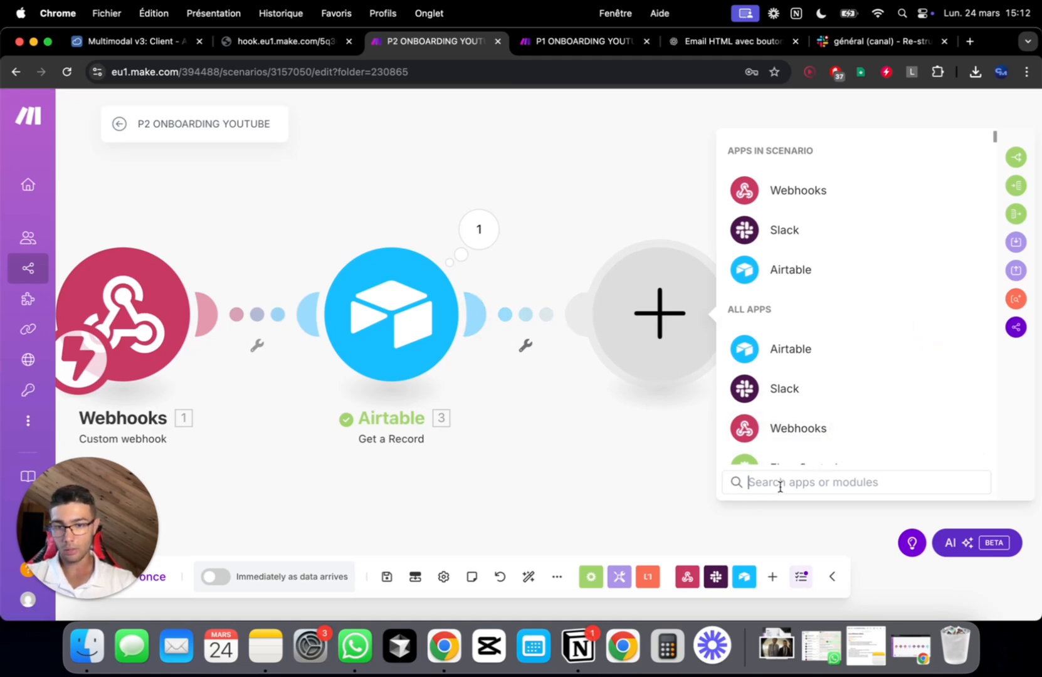
text(varia)
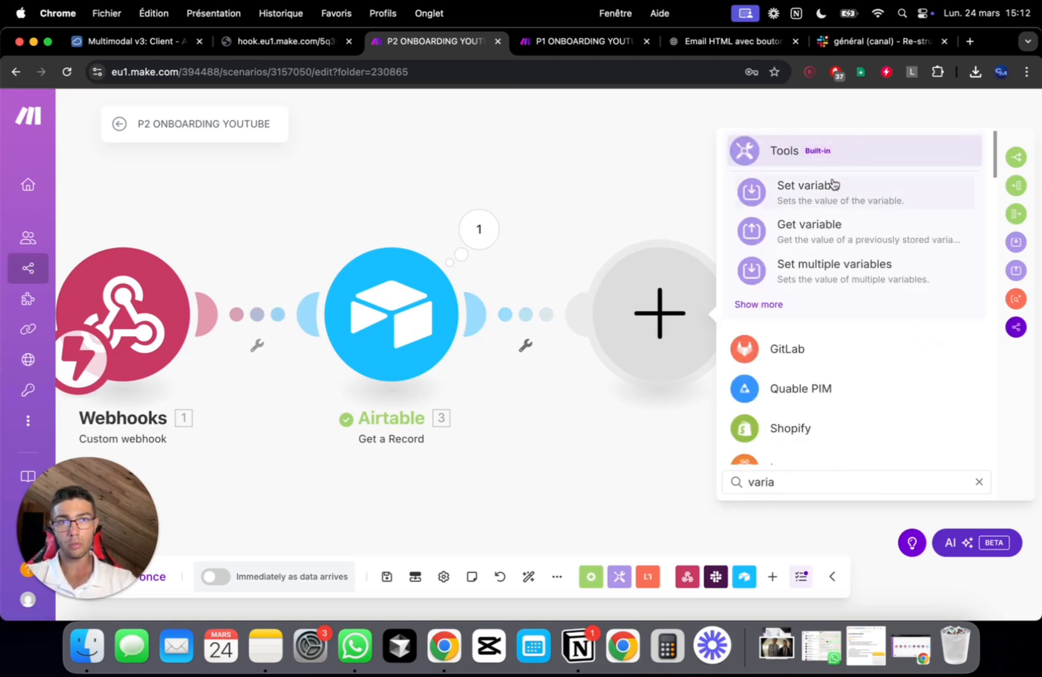
click(834, 191)
click(782, 301)
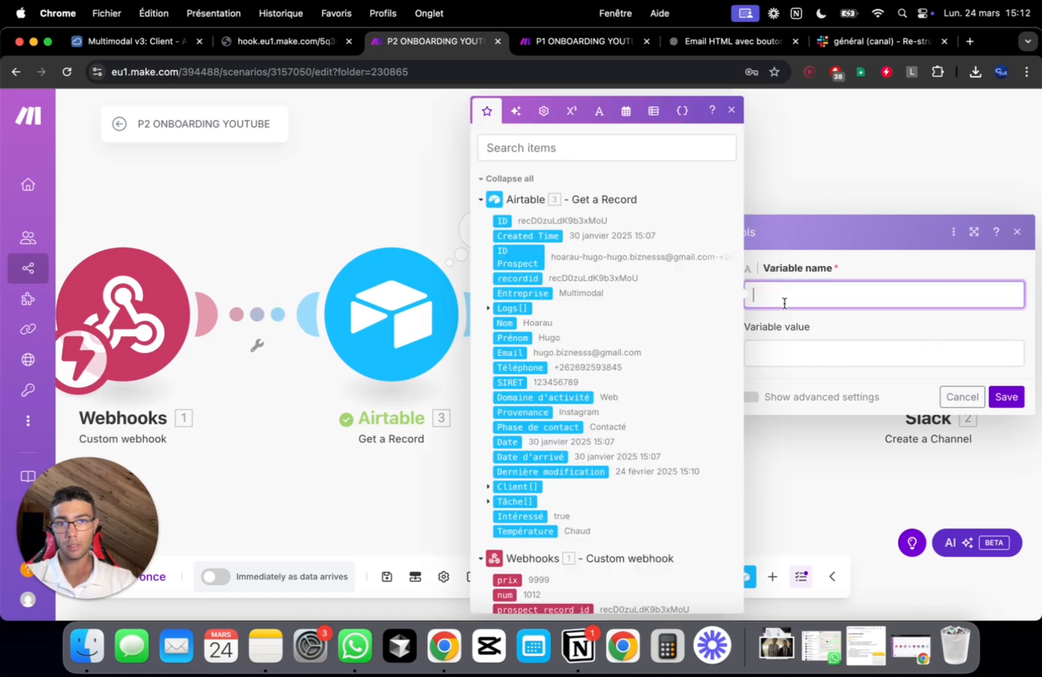
text(test)
click(864, 359)
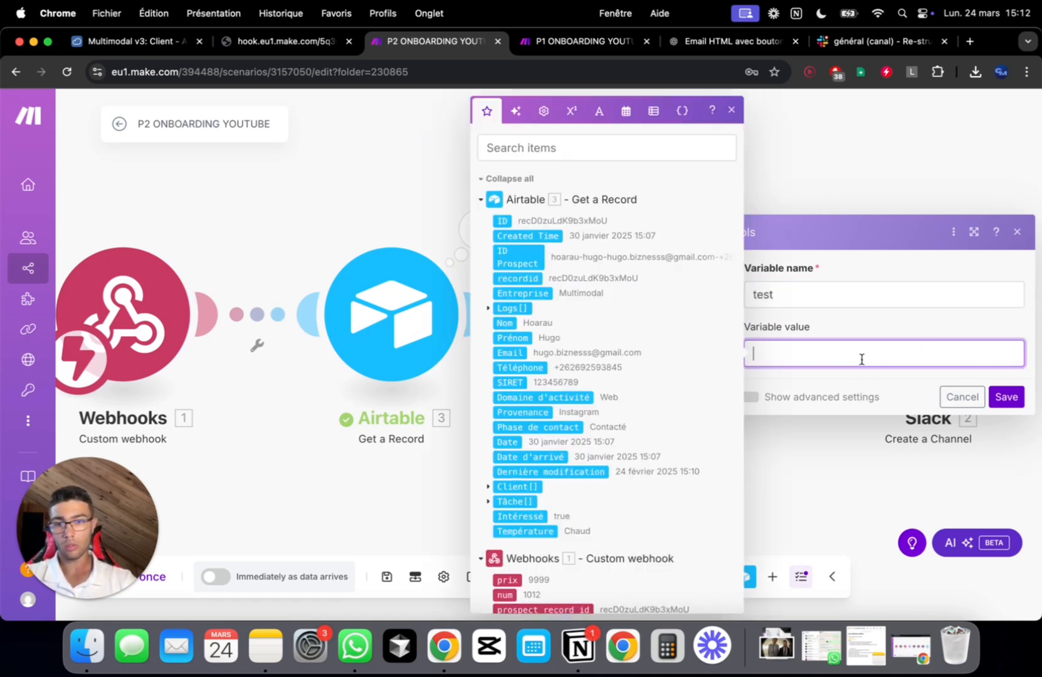
text(lower(3. Prénom-3. Nom trunc(random*100)))
click(1006, 413)
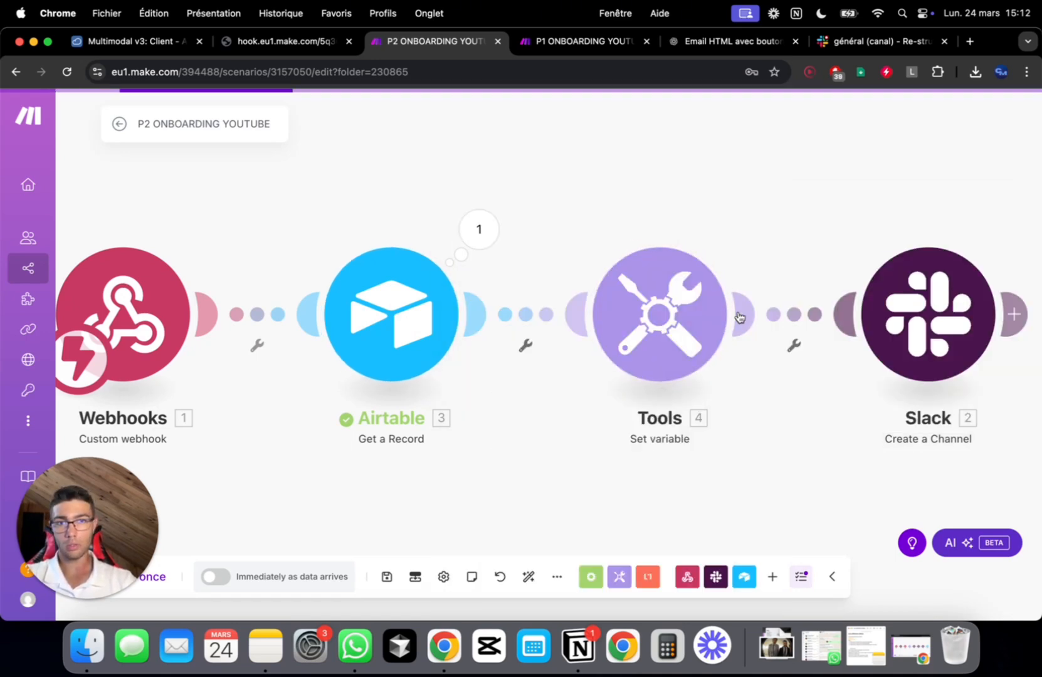
Run the Set variable step alone with a sample first and last name and inspect the output
right_click(687, 313)
click(733, 346)
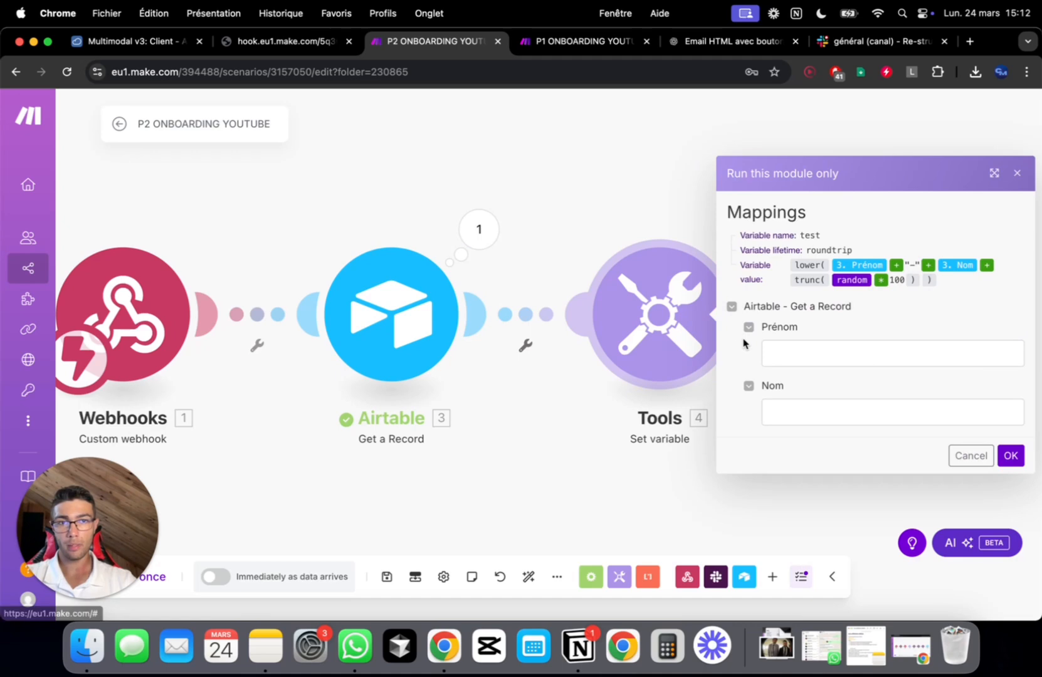
click(808, 353)
key(Tab)
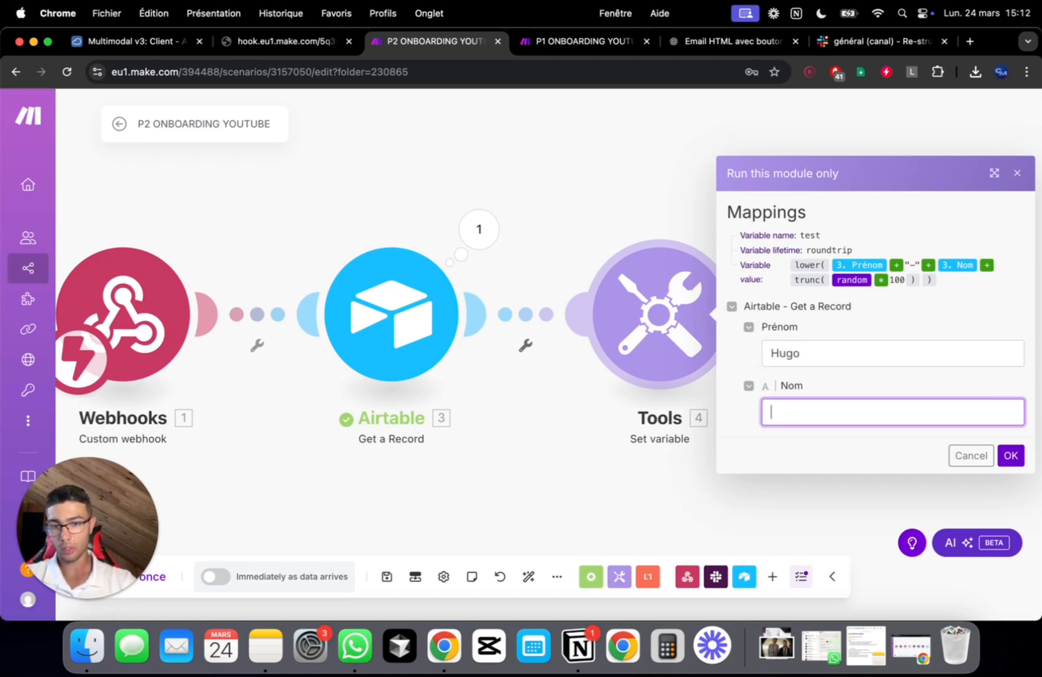
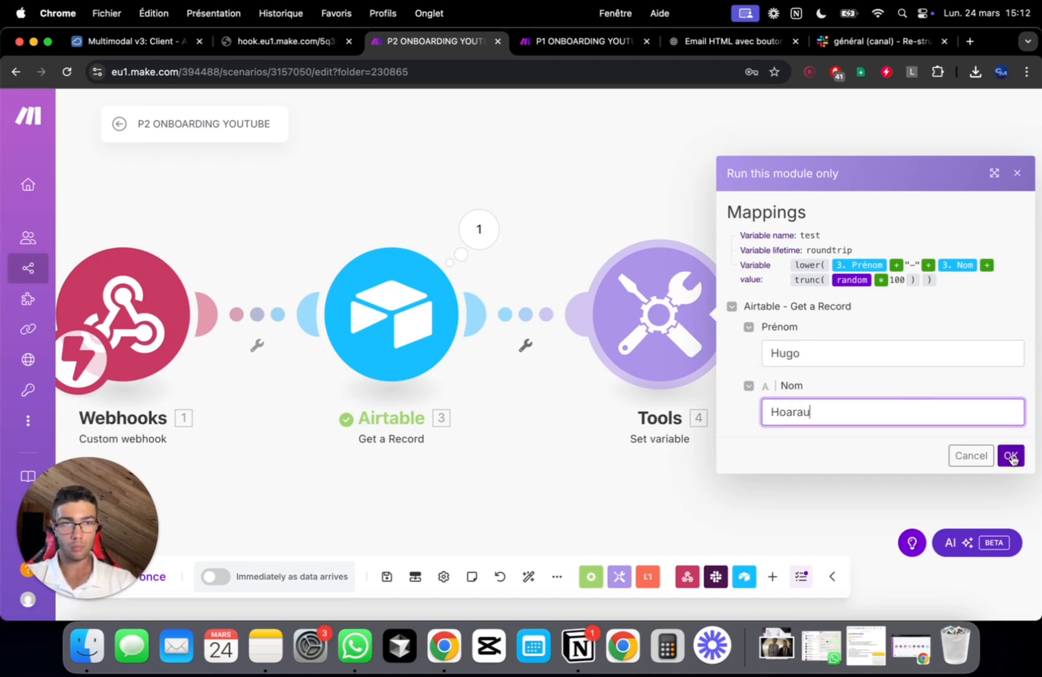
click(1010, 456)
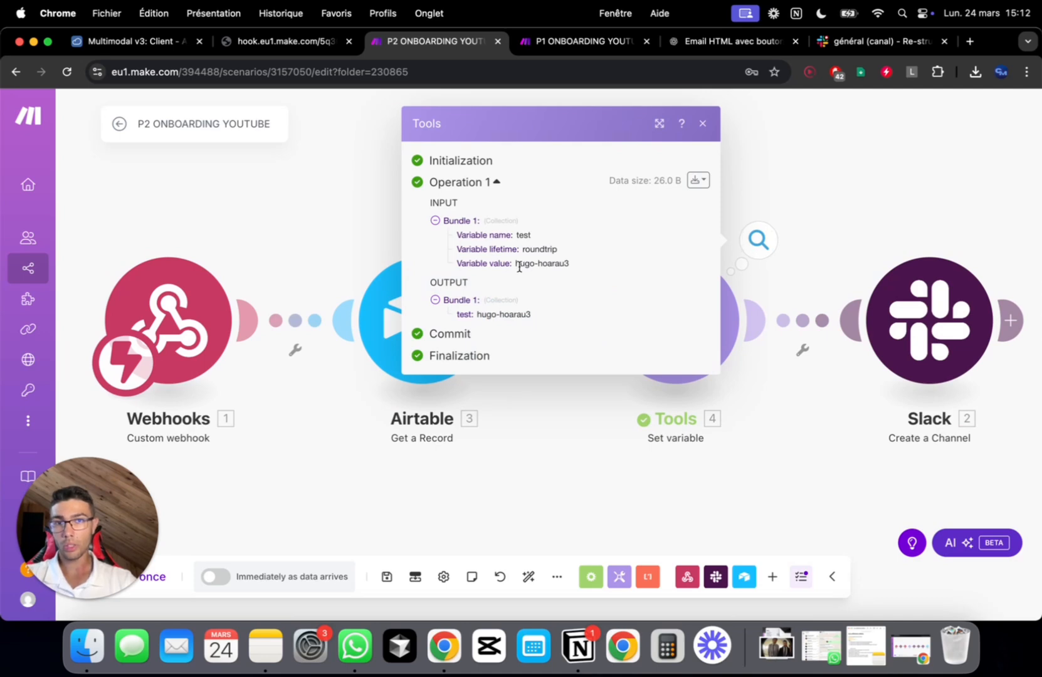
drag(518, 267, 605, 270)
click(560, 260)
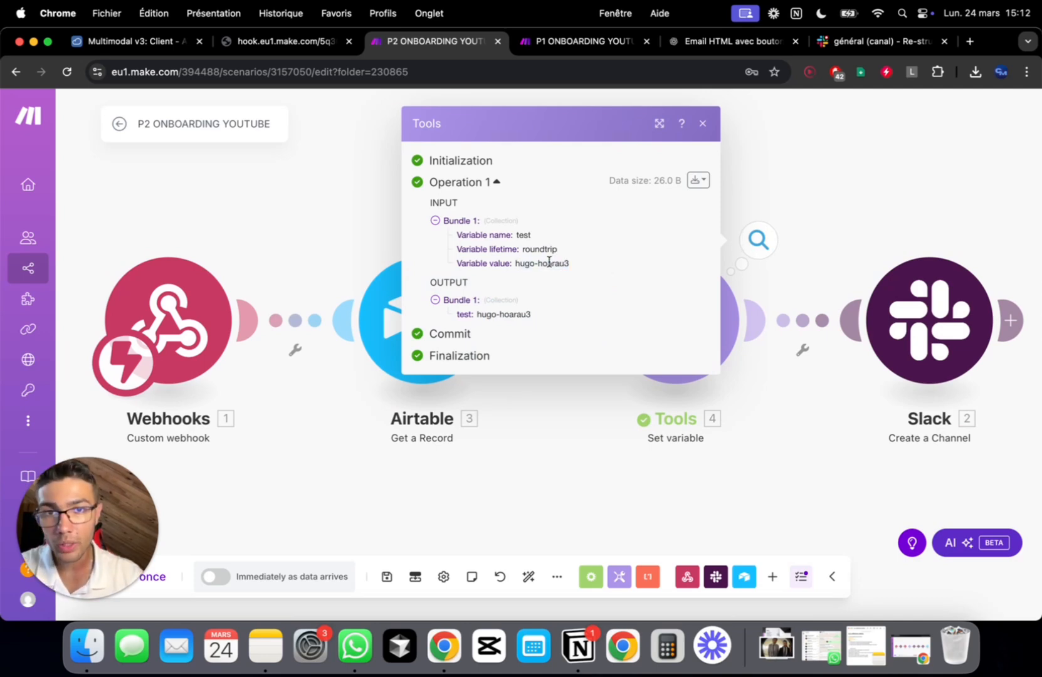
click(735, 281)
click(693, 310)
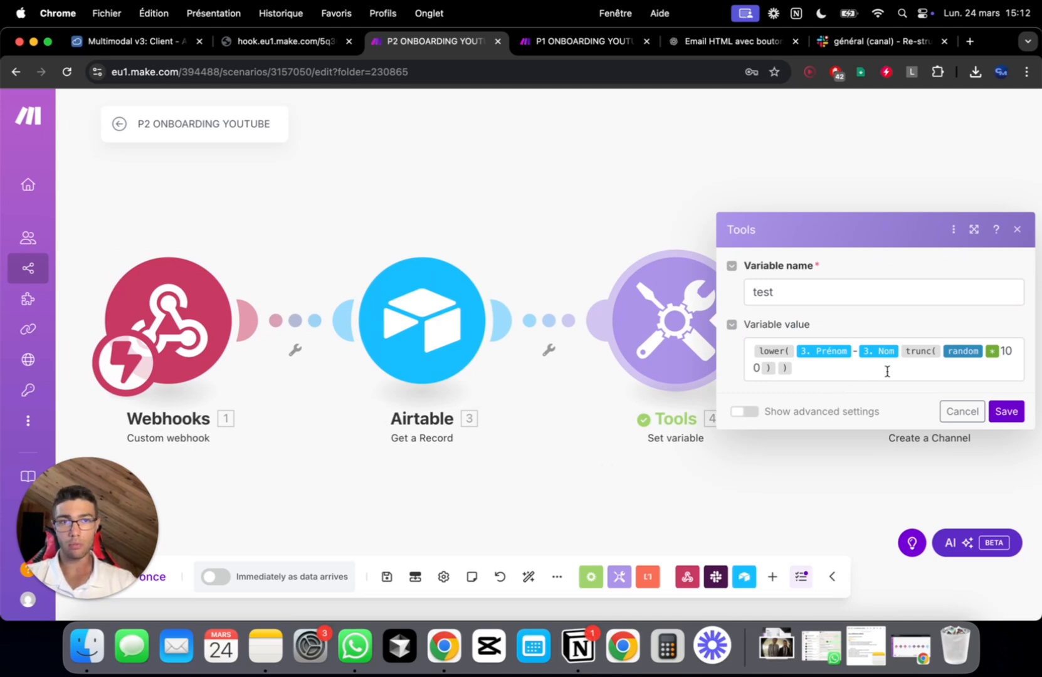
click(1005, 411)
Run it alone again using an accented sample first name and a short last name
right_click(641, 301)
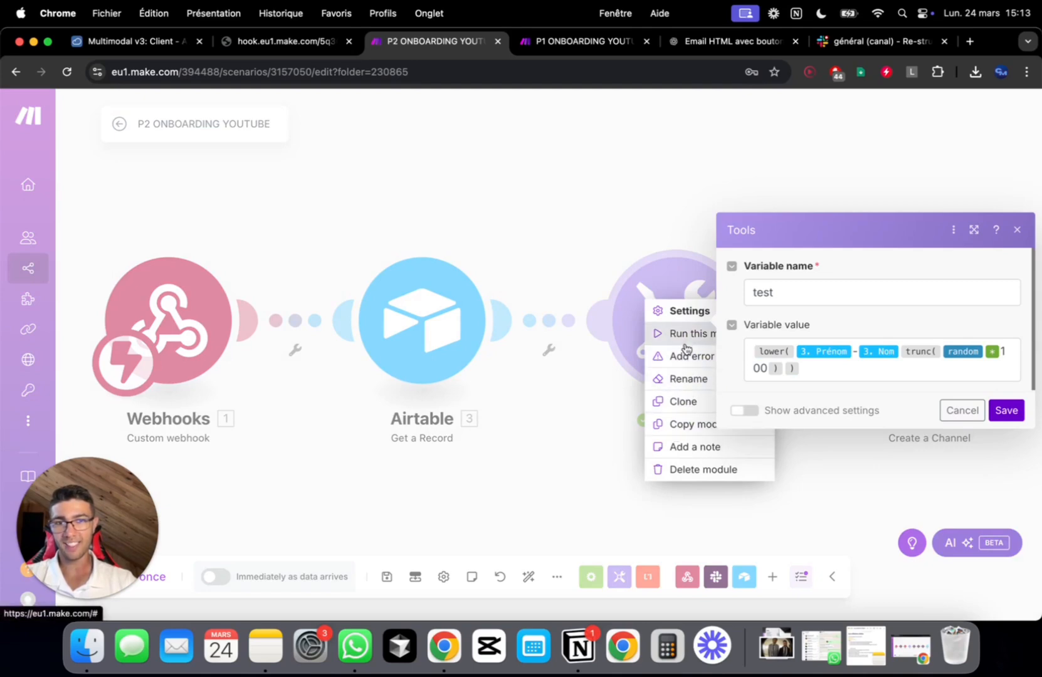
click(677, 333)
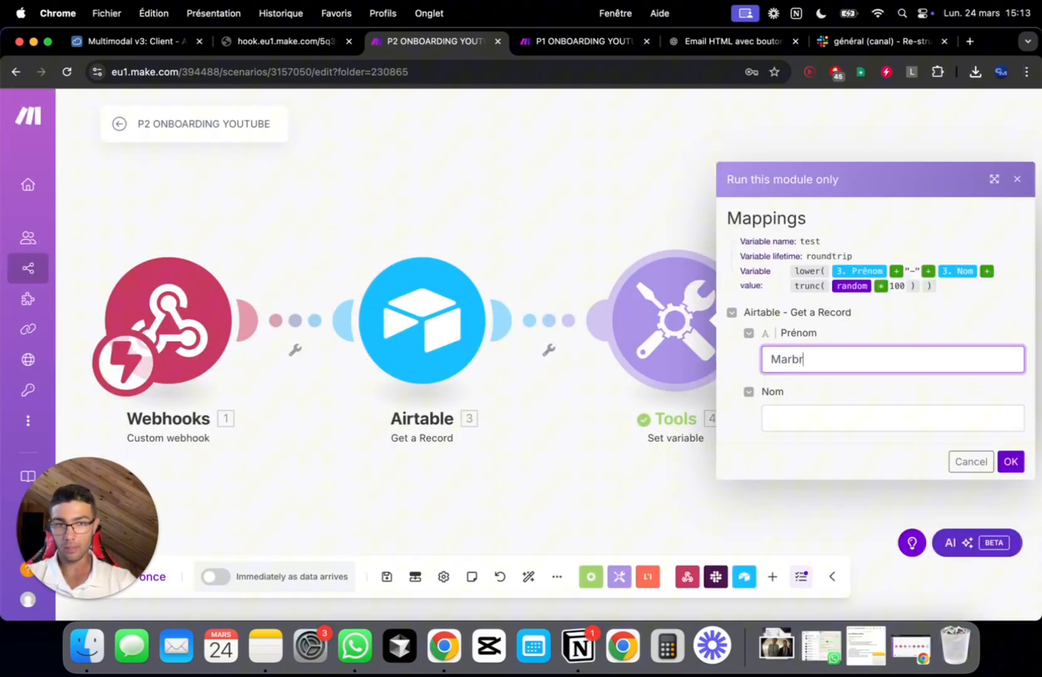
click(843, 422)
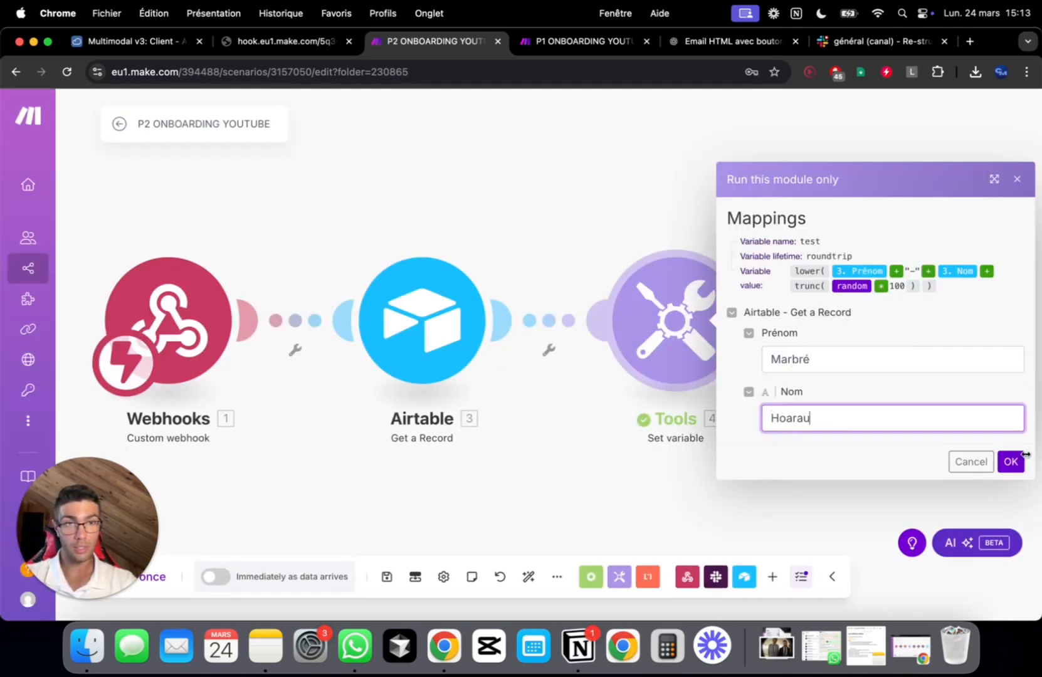
click(1011, 461)
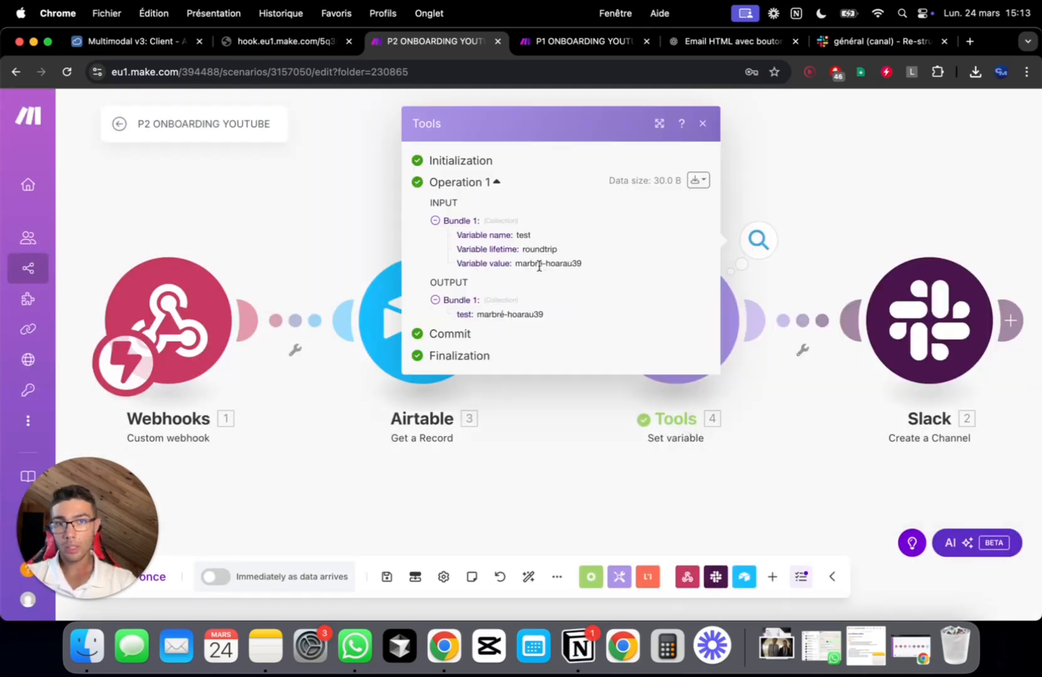
Wrap Prénom - Nom in ascii(…, true) inside lower() in the test variable and save
click(765, 450)
click(717, 309)
click(799, 362)
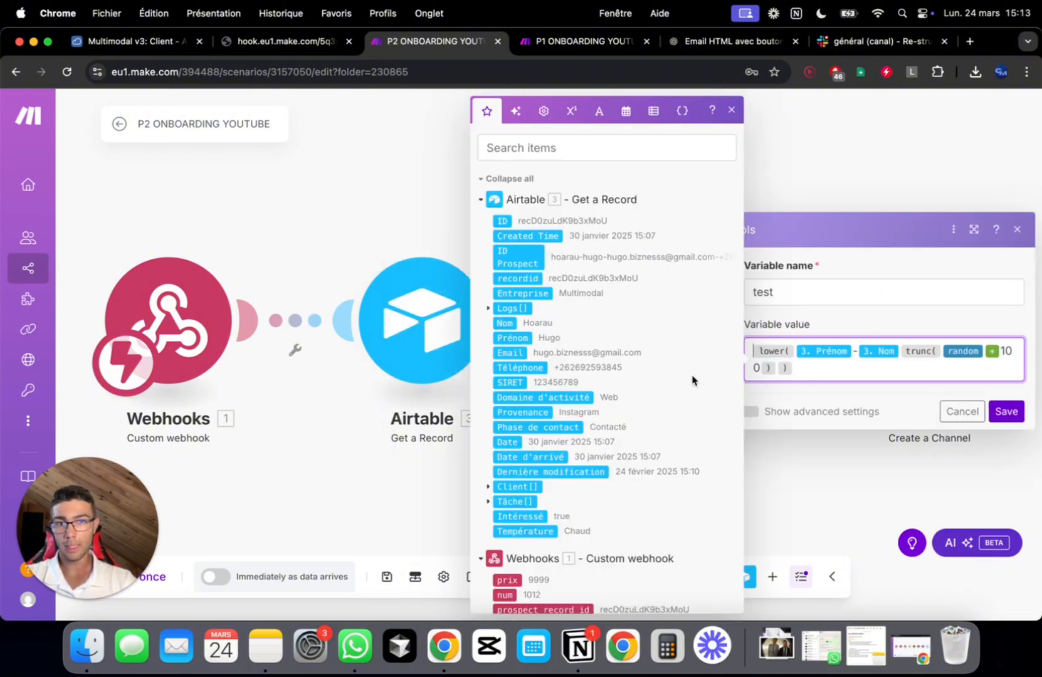
scroll(624, 436, down, 2)
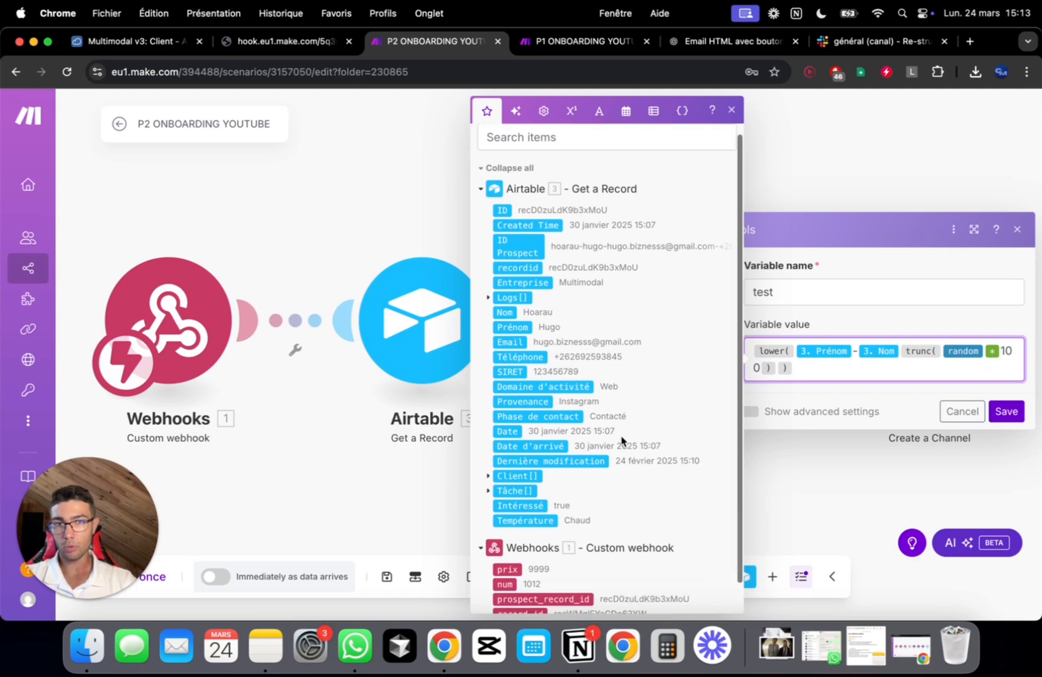
click(599, 111)
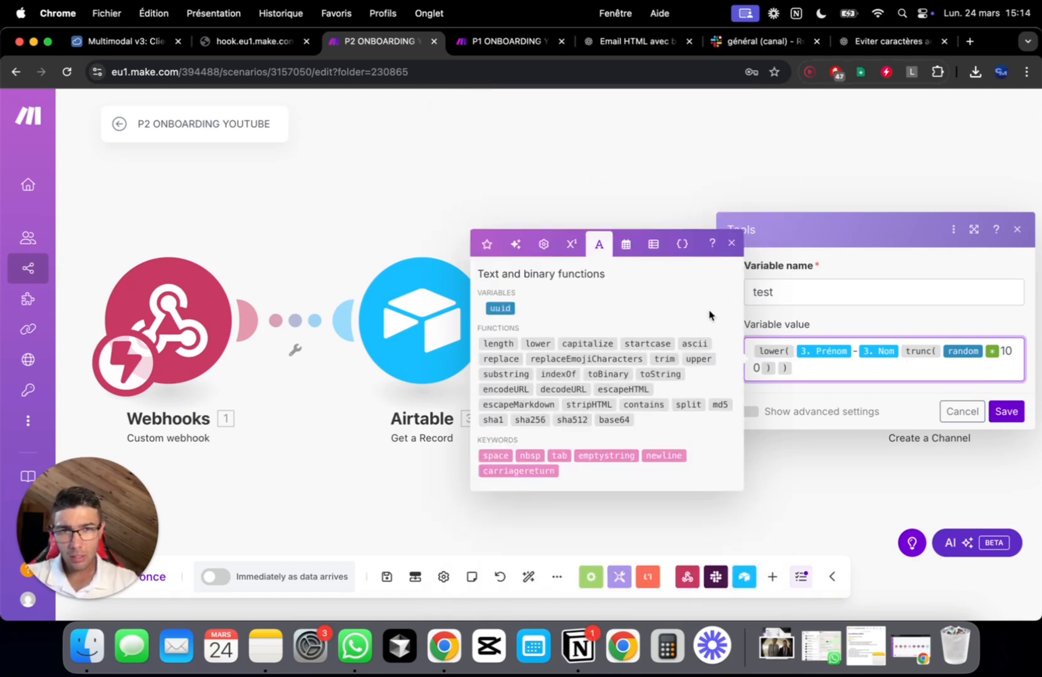
click(694, 343)
key(BackSpace)
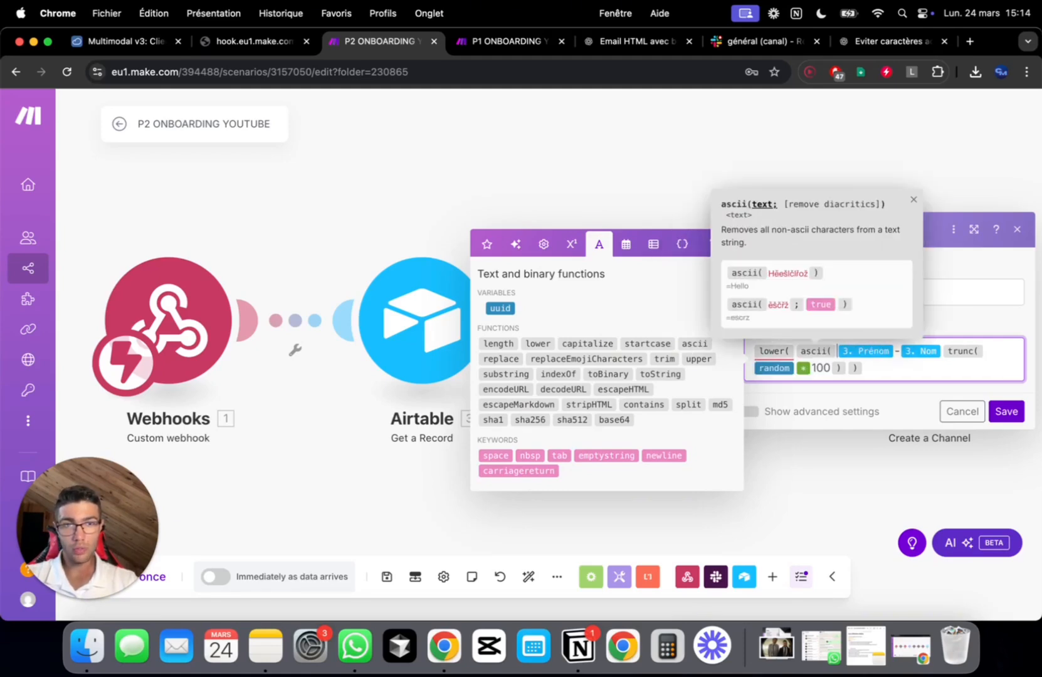
click(941, 351)
text(, )
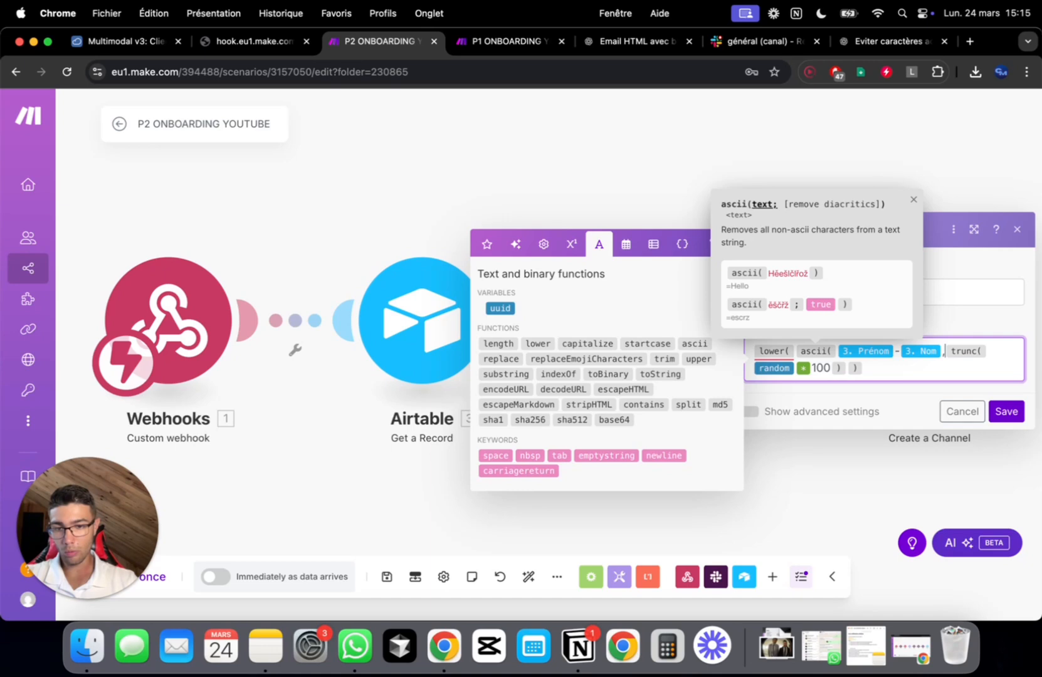
text(true )
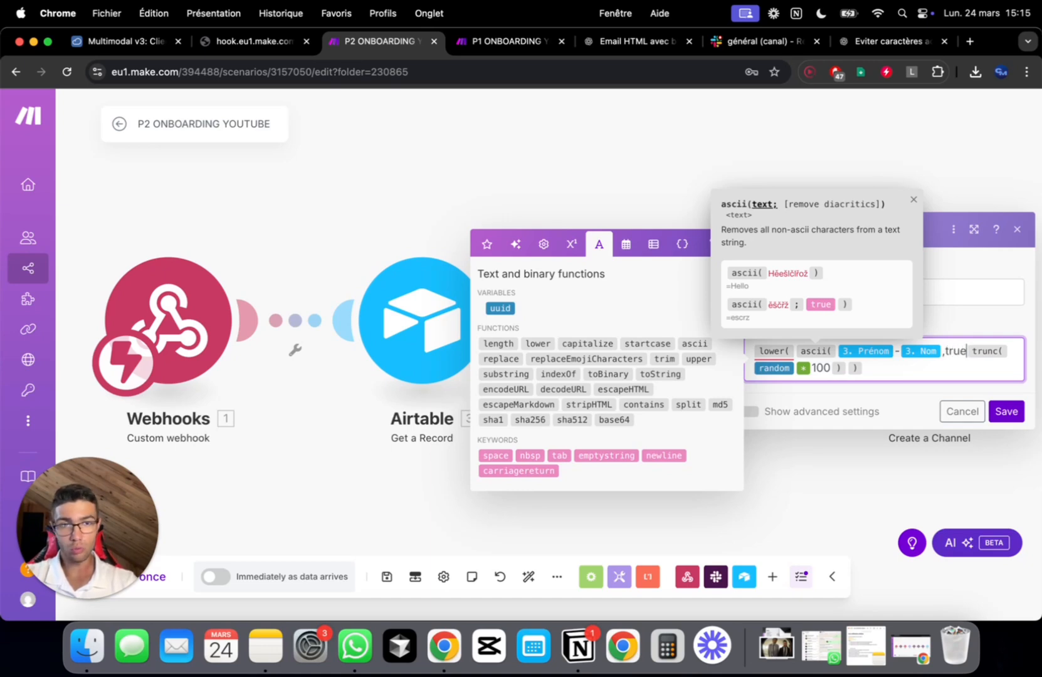
text())
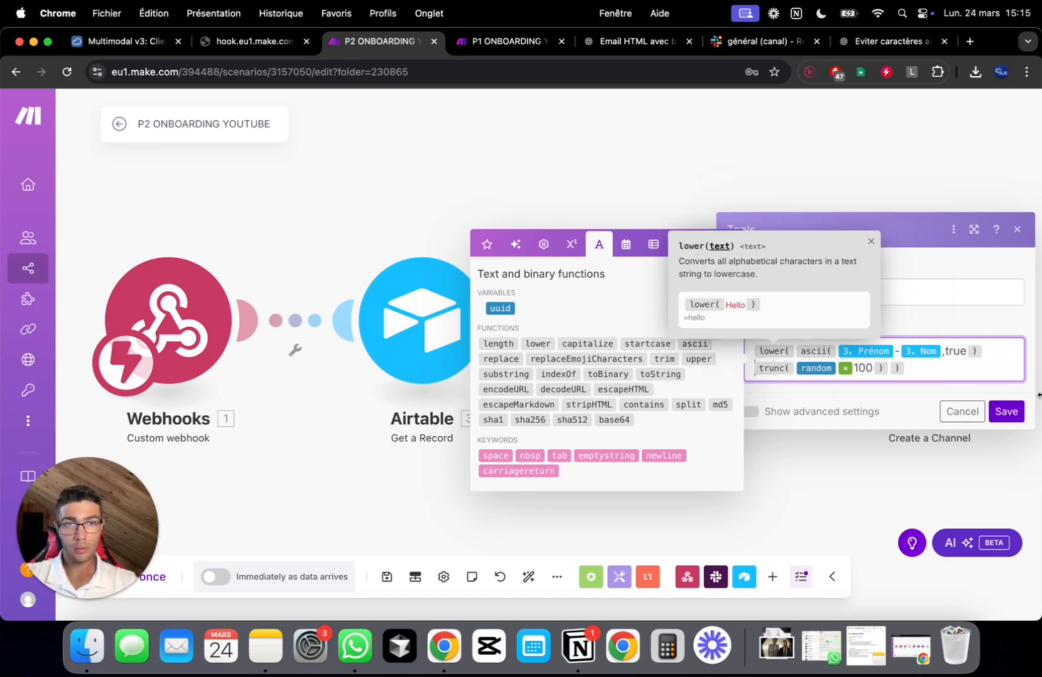
click(1005, 411)
Run only the Tools module with the sample first name 'Mar'
right_click(666, 307)
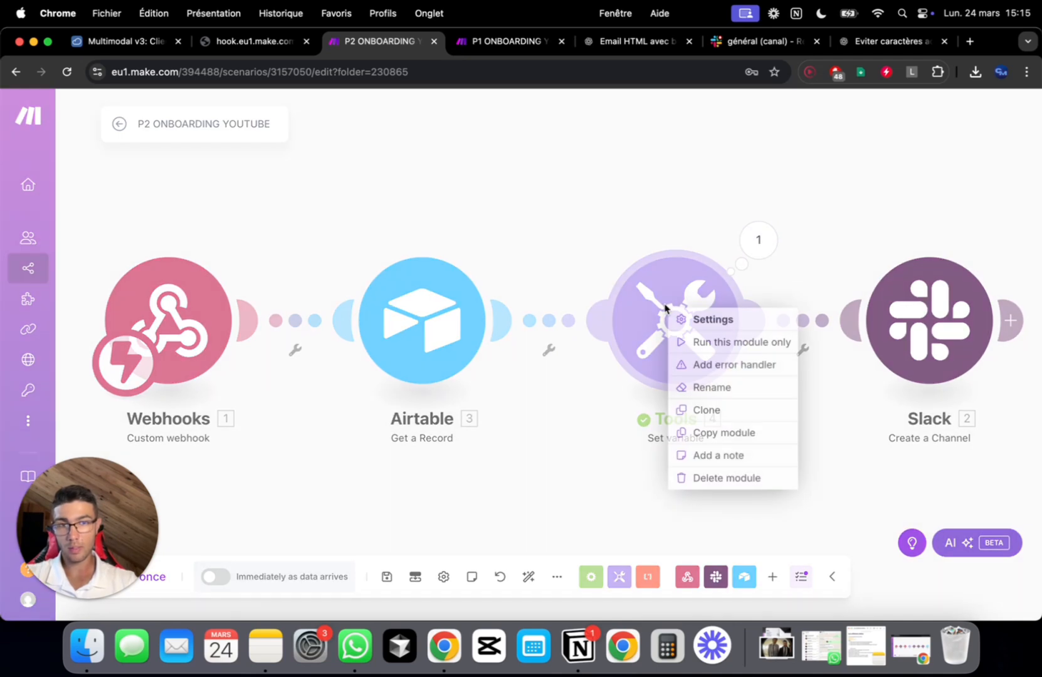
click(715, 343)
click(782, 362)
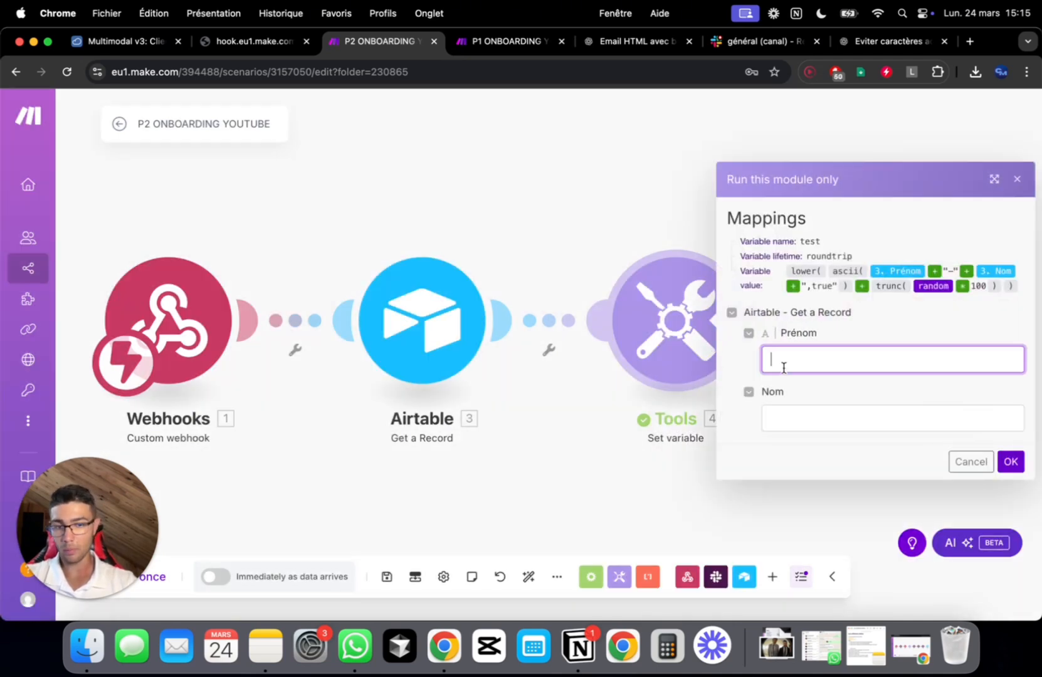
text(Marbré)
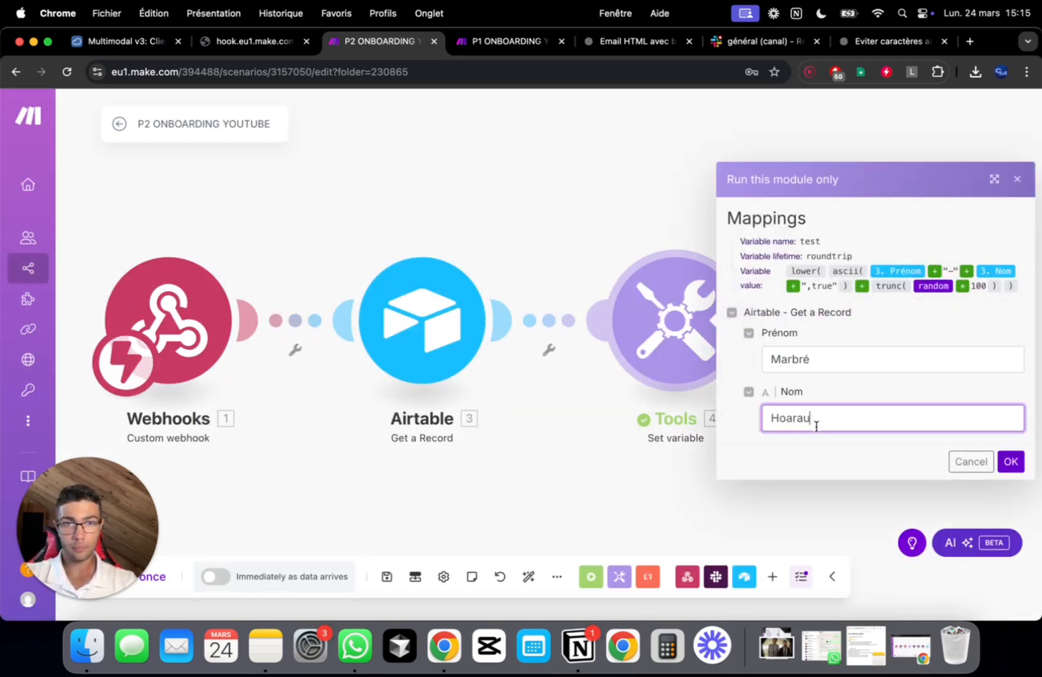
click(1010, 461)
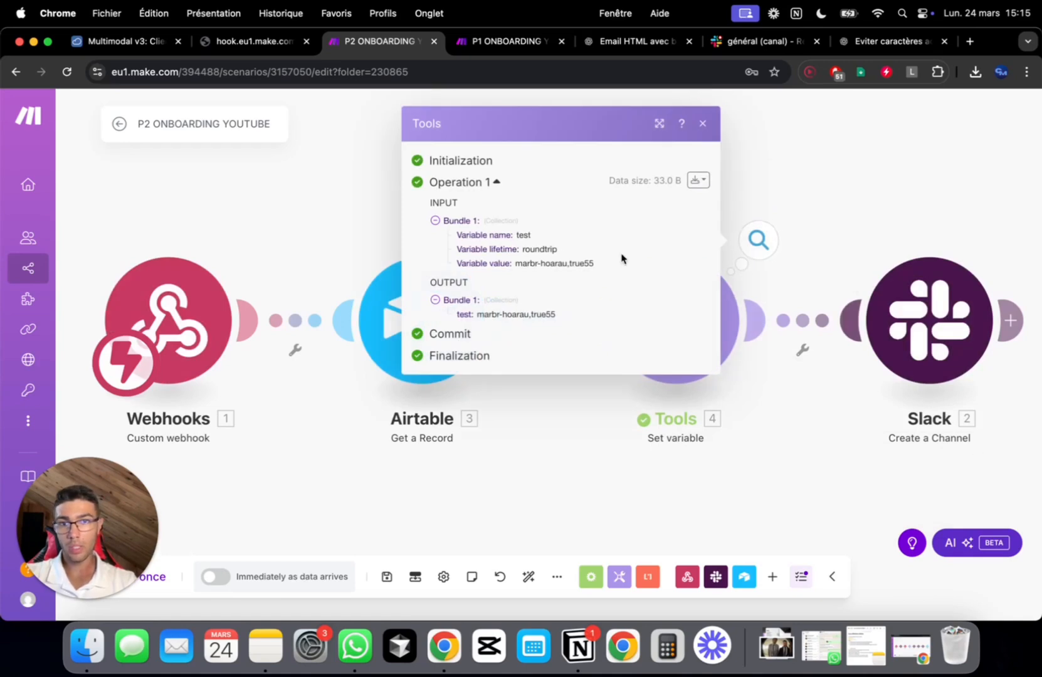
Review the output: the accent-stripped name ends with a literal ',true'
double_click(531, 264)
click(586, 267)
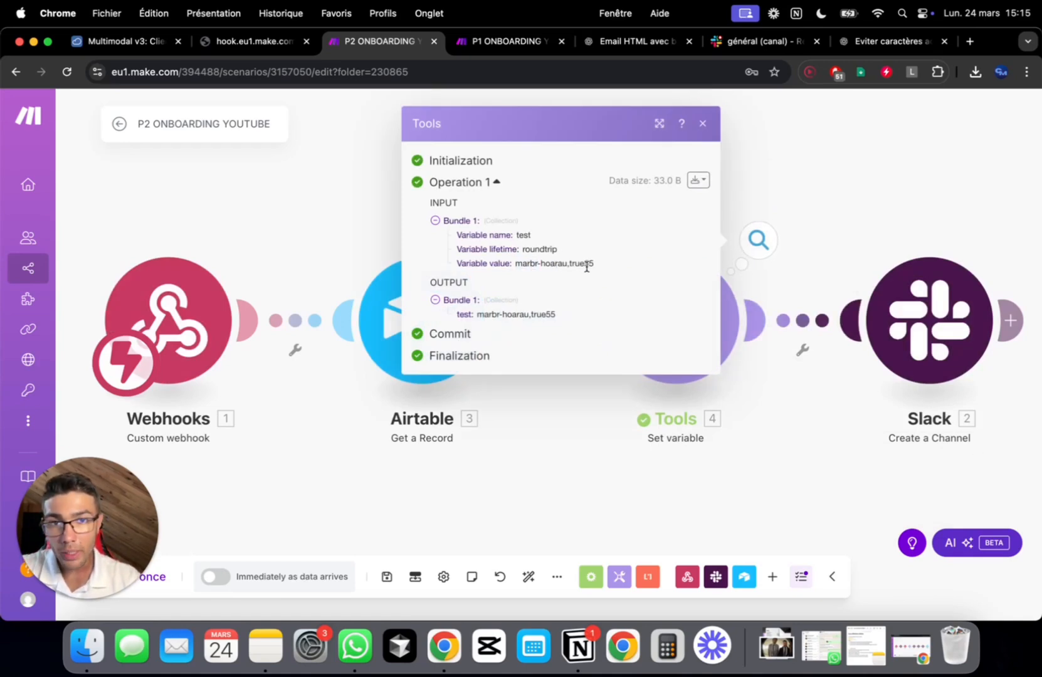
drag(520, 278, 791, 408)
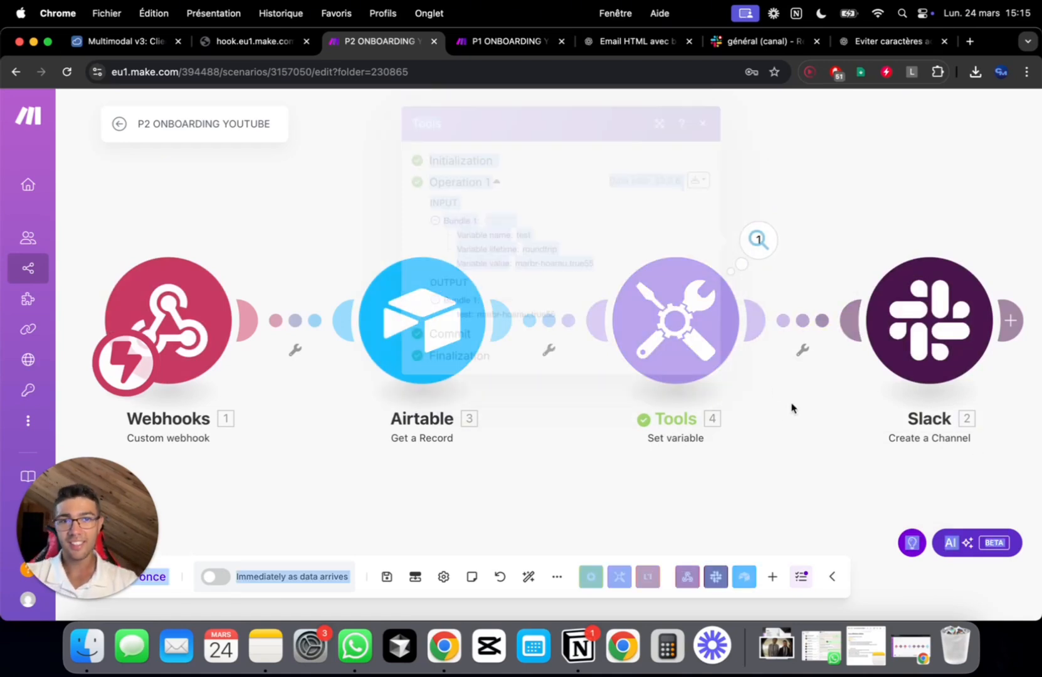
click(686, 309)
Replace ',true' with ';' plus the true keyword as ascii's second argument, and save
click(961, 354)
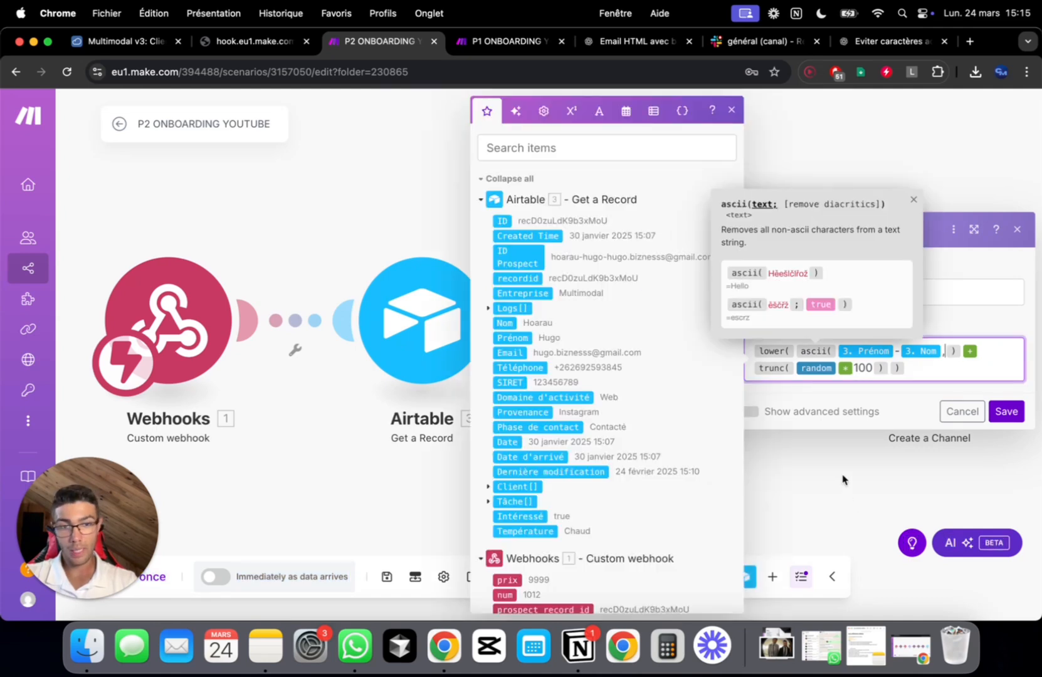
key(BackSpace)
key(BackSpace)
key(BackSpace)
key(BackSpace)
key(BackSpace)
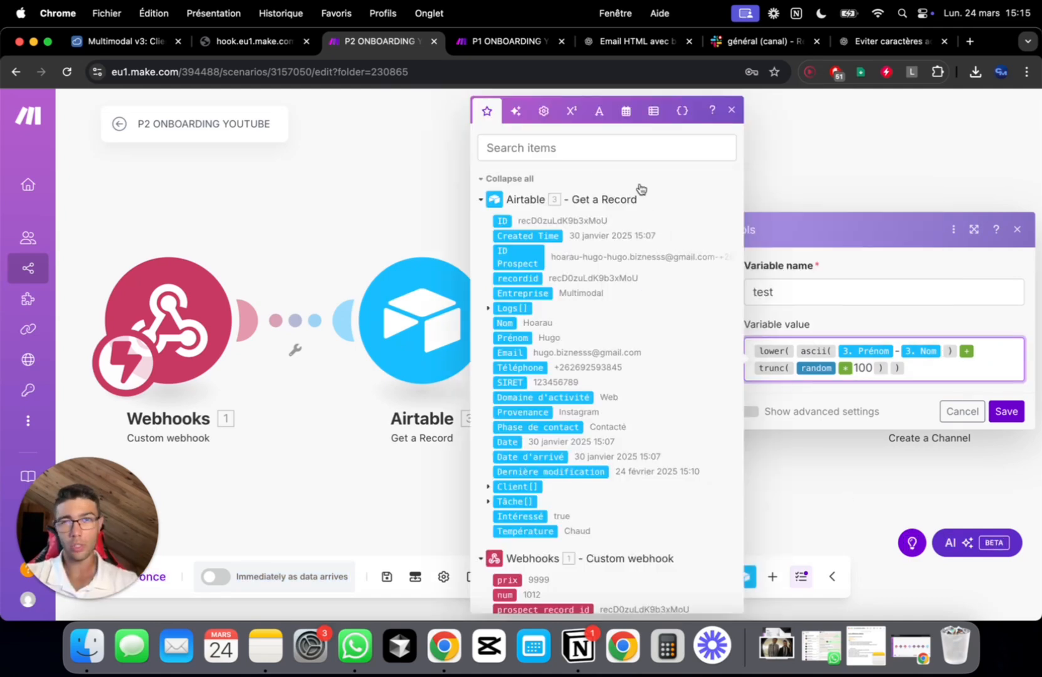
click(544, 116)
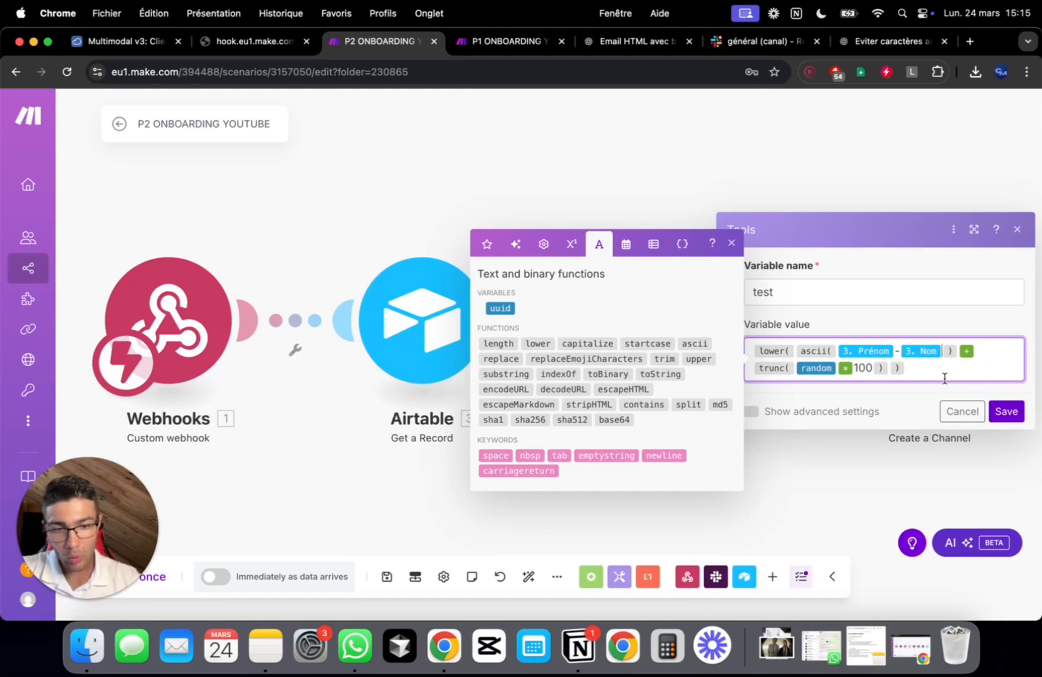
text(;)
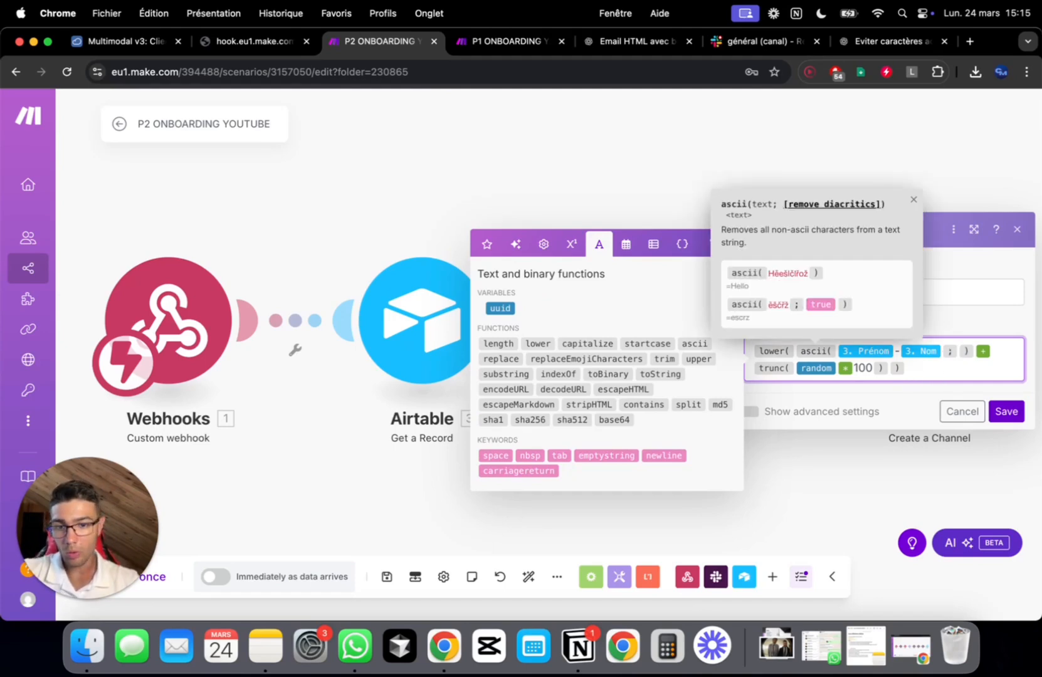
click(567, 242)
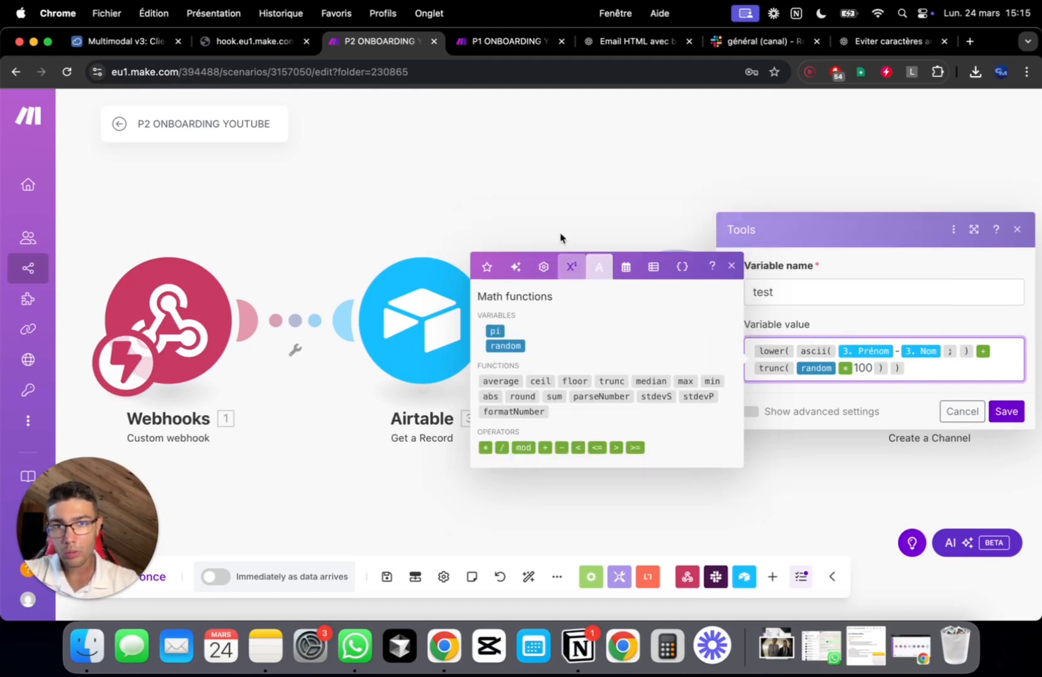
click(543, 267)
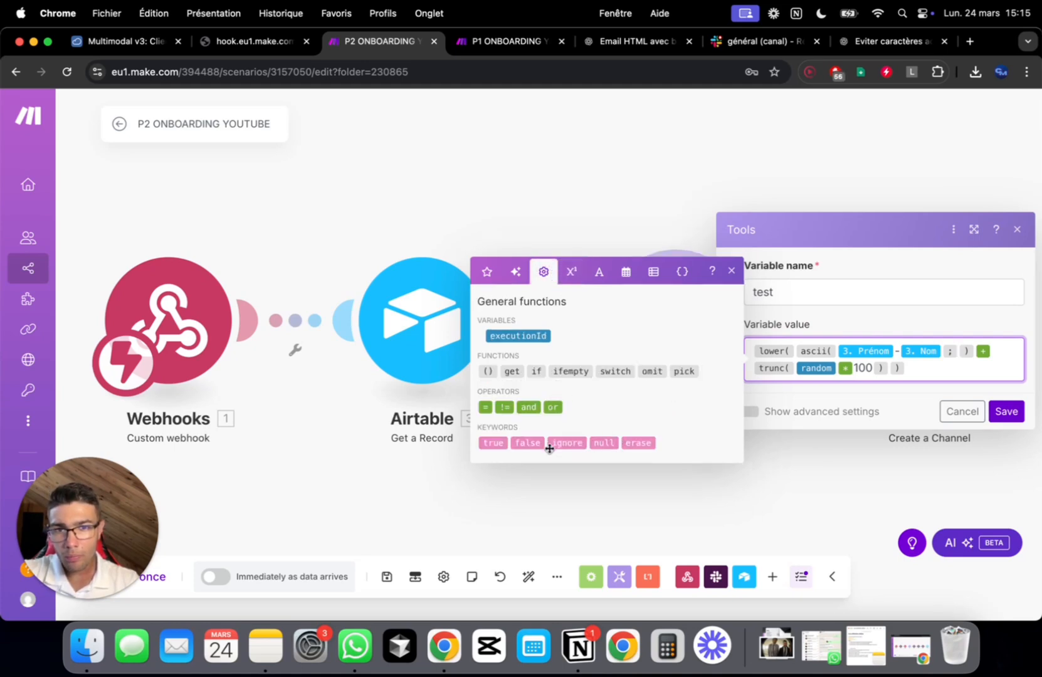
click(493, 443)
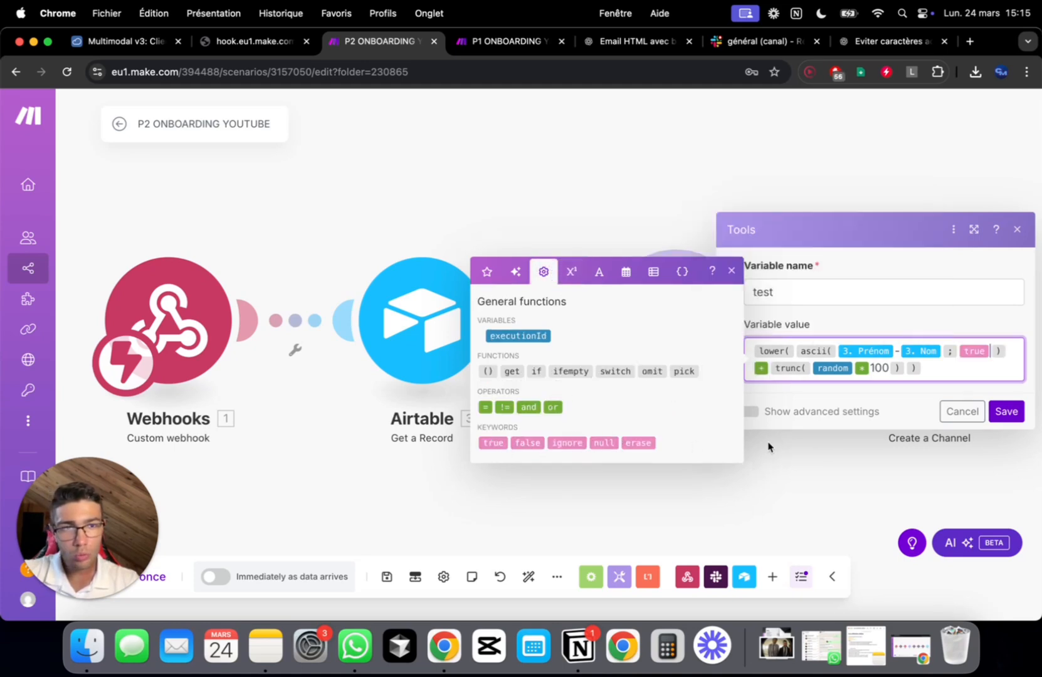
click(1006, 412)
Re-run the Tools module alone and check the accent-free lowercase slug ending in 80
right_click(724, 349)
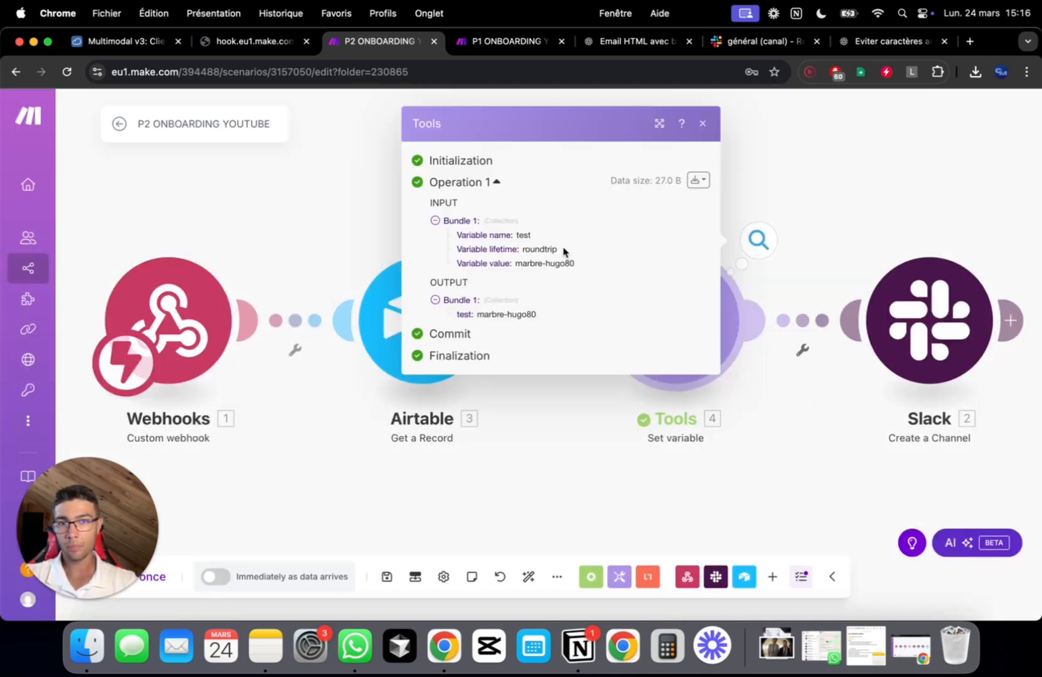
drag(519, 264, 623, 267)
click(567, 263)
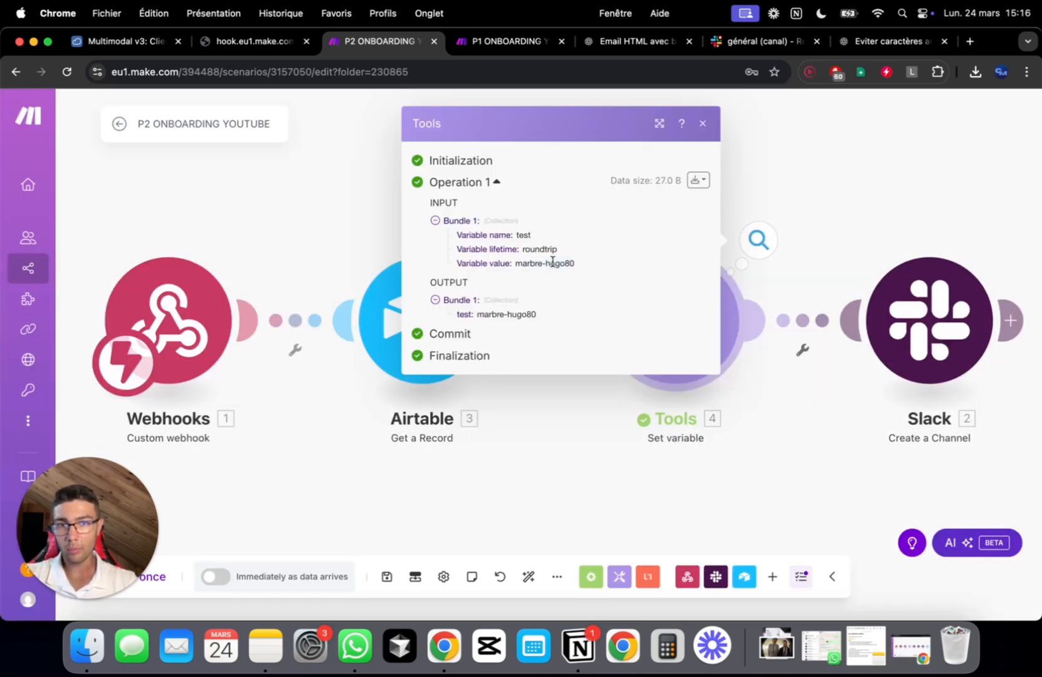
Copy the whole variable value expression from the Tools module
click(834, 492)
scroll(833, 492, right, 2)
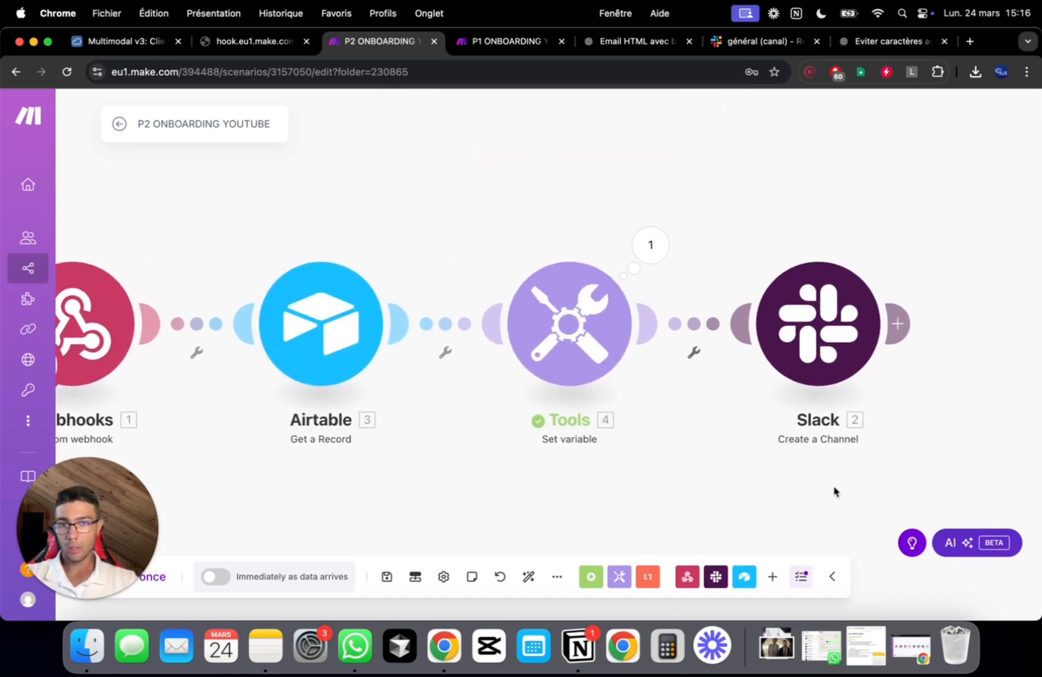
scroll(834, 492, down, 1)
scroll(834, 492, right, 4)
scroll(845, 481, left, 3)
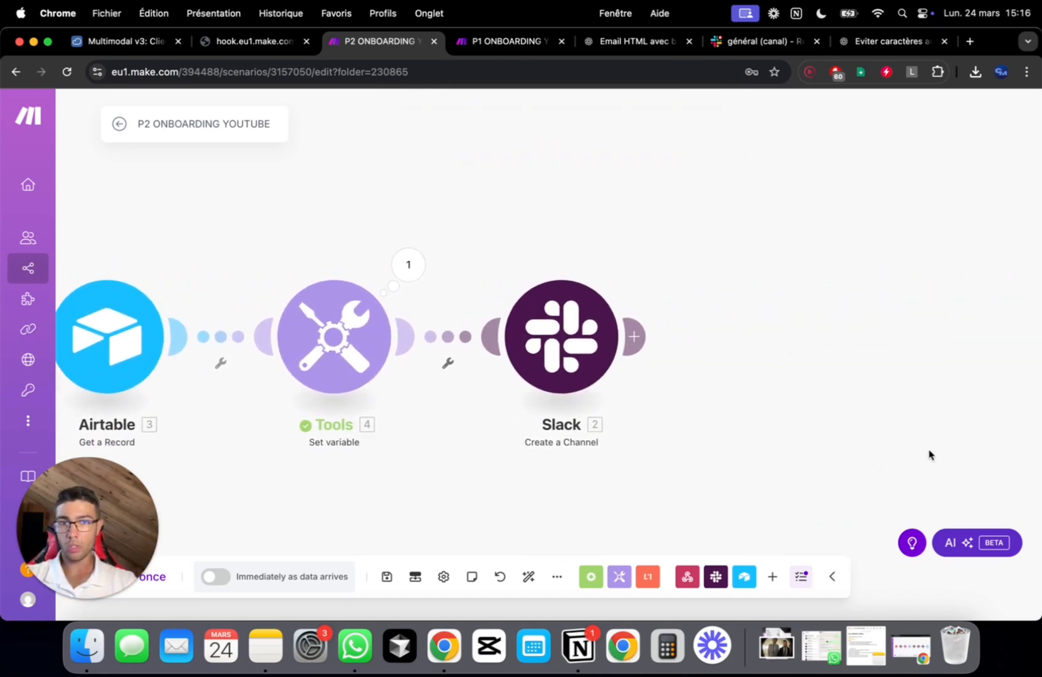
click(354, 341)
click(646, 384)
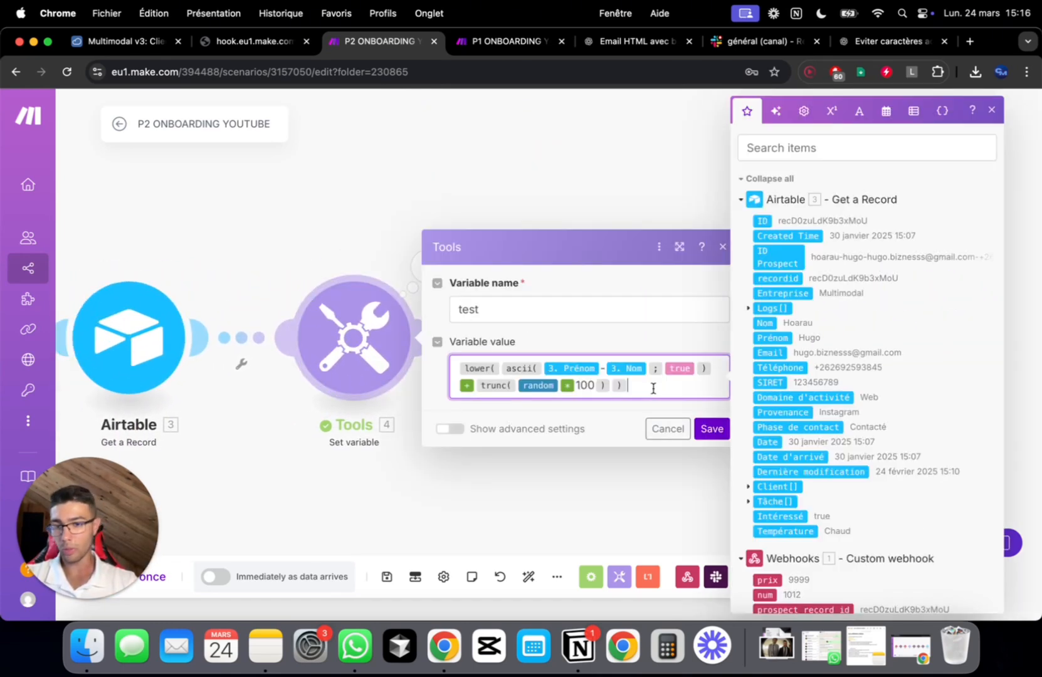
key(super+a)
click(666, 428)
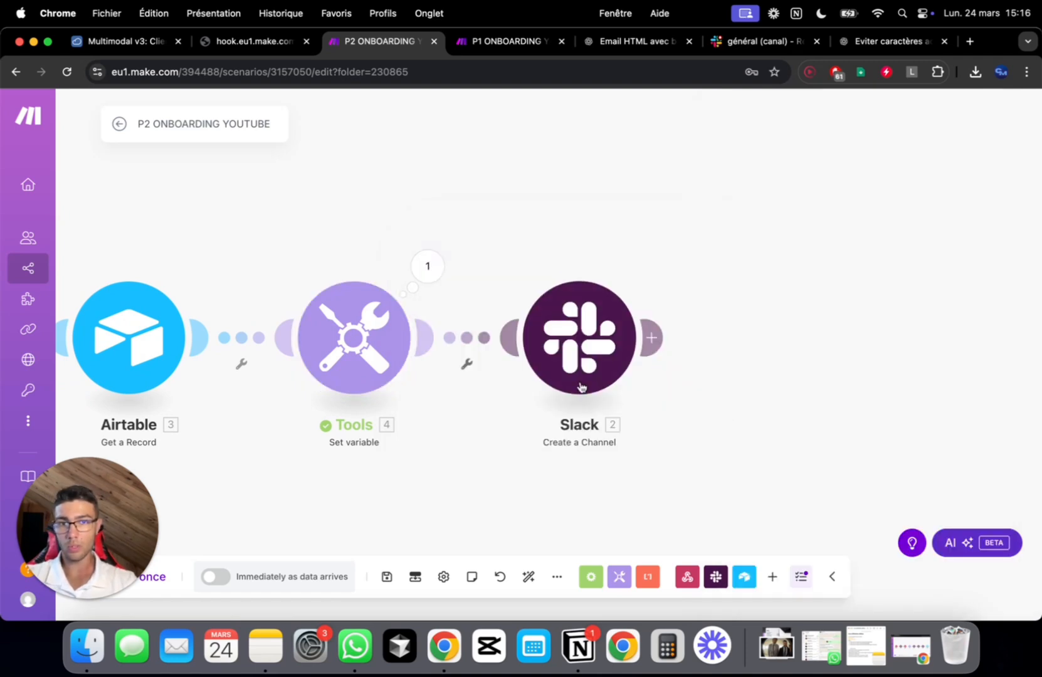
Paste that expression as the Slack create-channel Name and save
click(620, 343)
click(783, 389)
key(super+a)
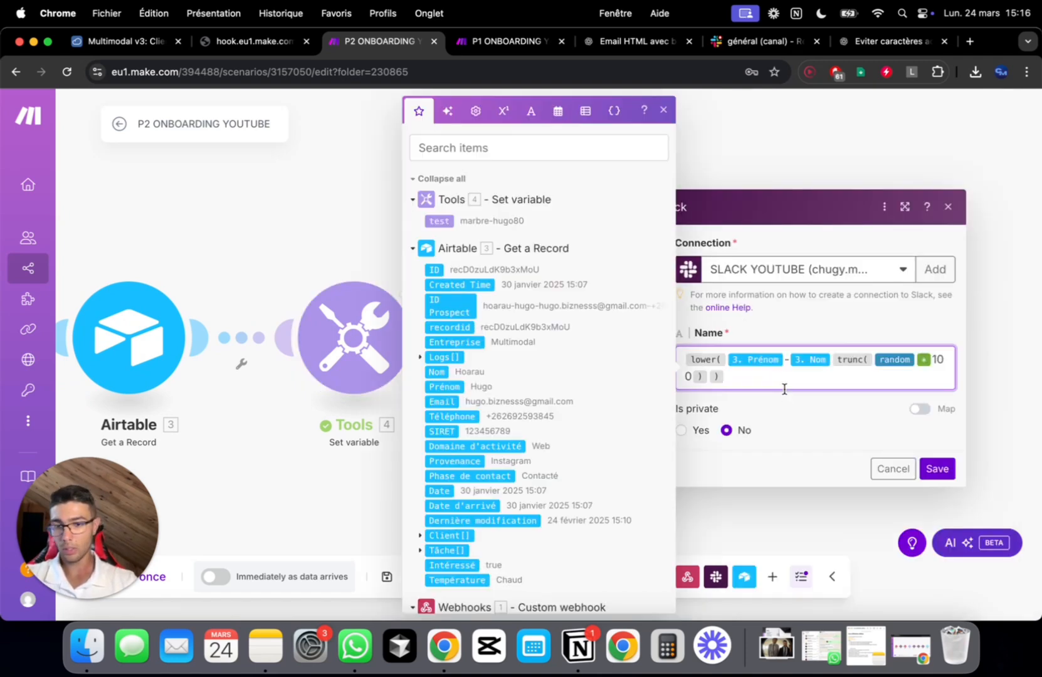
text(lower(ascii(3. Prénom-3. Nom;true)+trunc(random*100)))
click(935, 471)
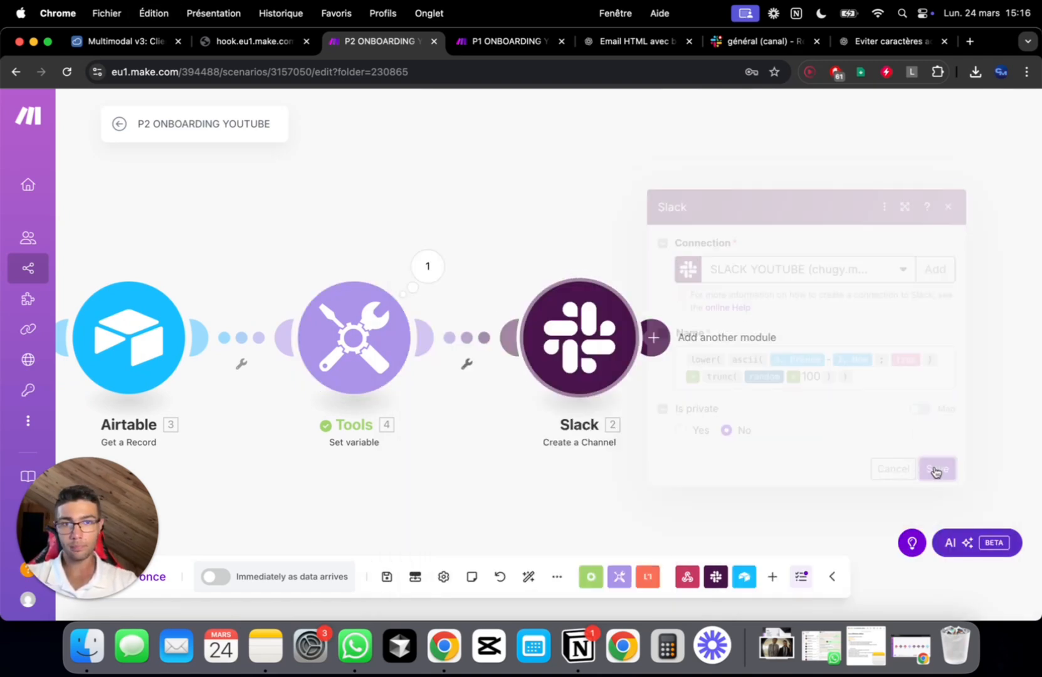
Delete the Tools module, auto-align the layout, and save the scenario
right_click(365, 337)
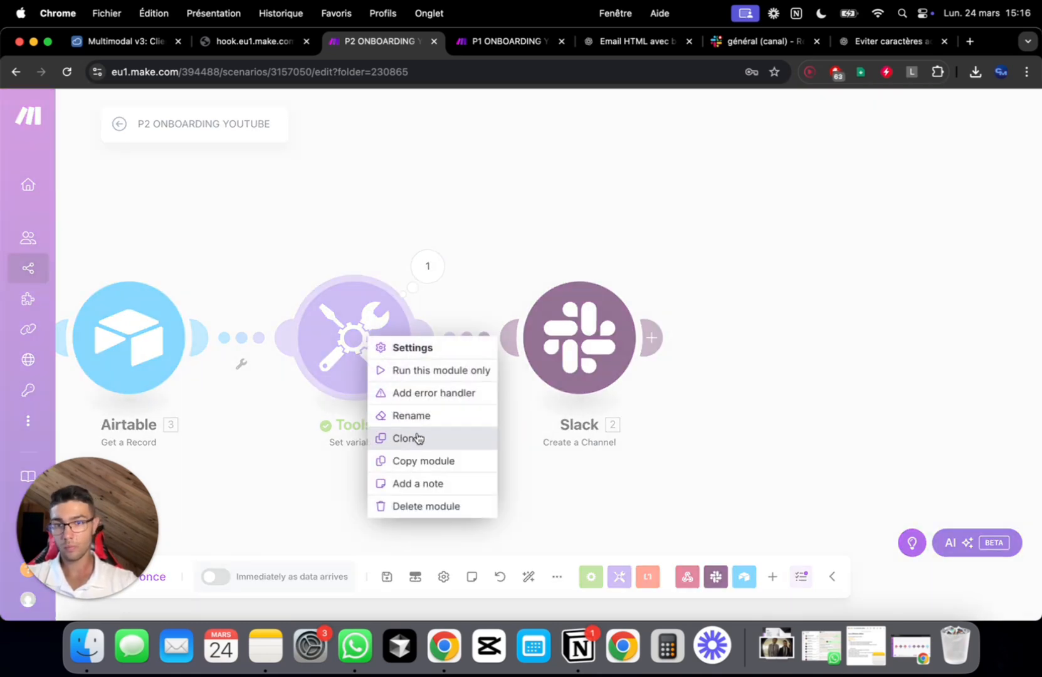
click(430, 506)
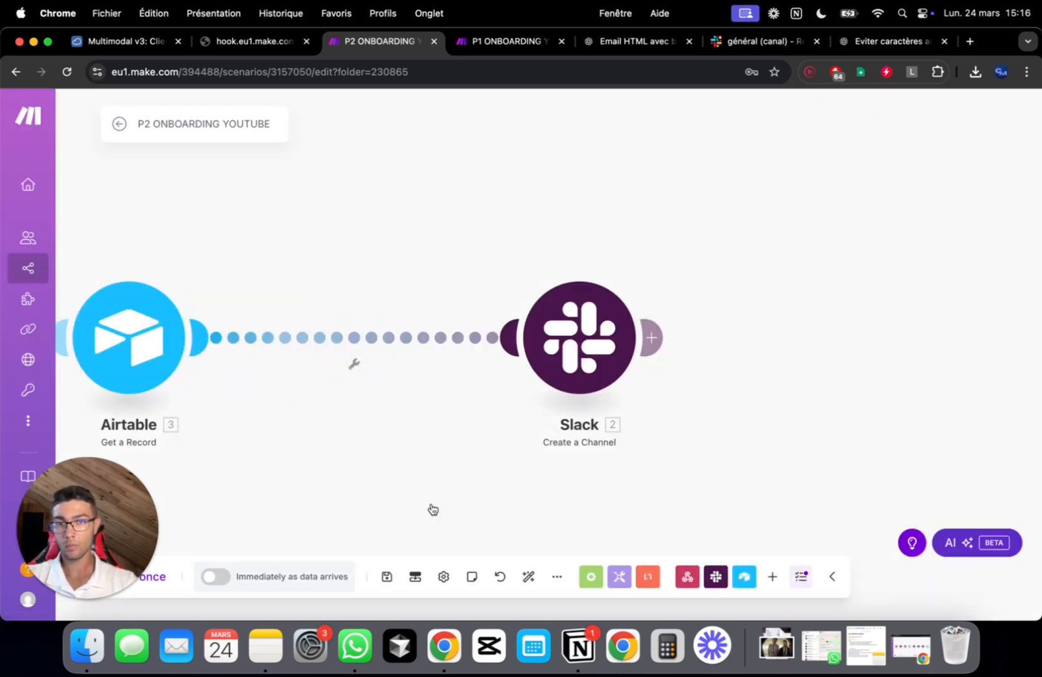
click(528, 577)
key(super+s)
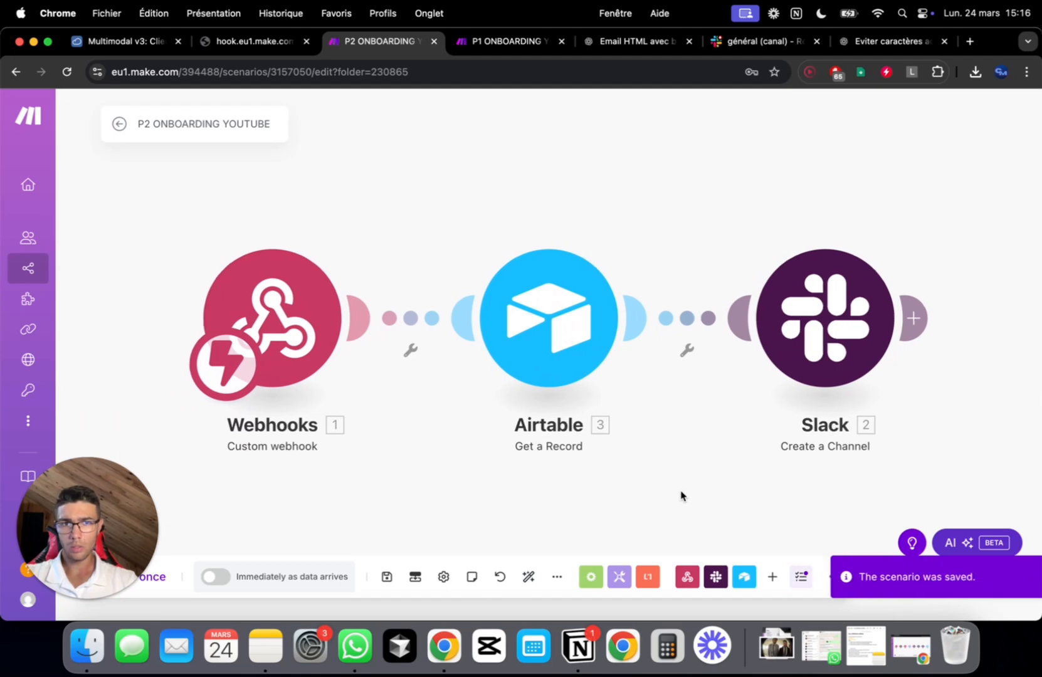
Set the Slack channel's Is private option to Yes and save
scroll(681, 493, right, 5)
click(600, 339)
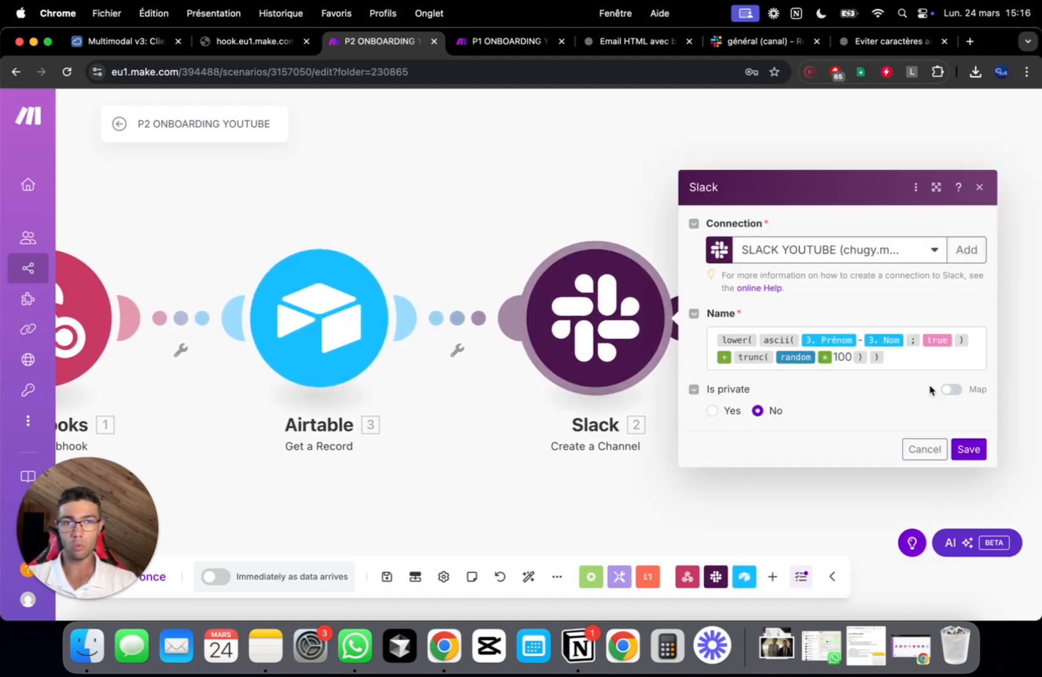
click(710, 411)
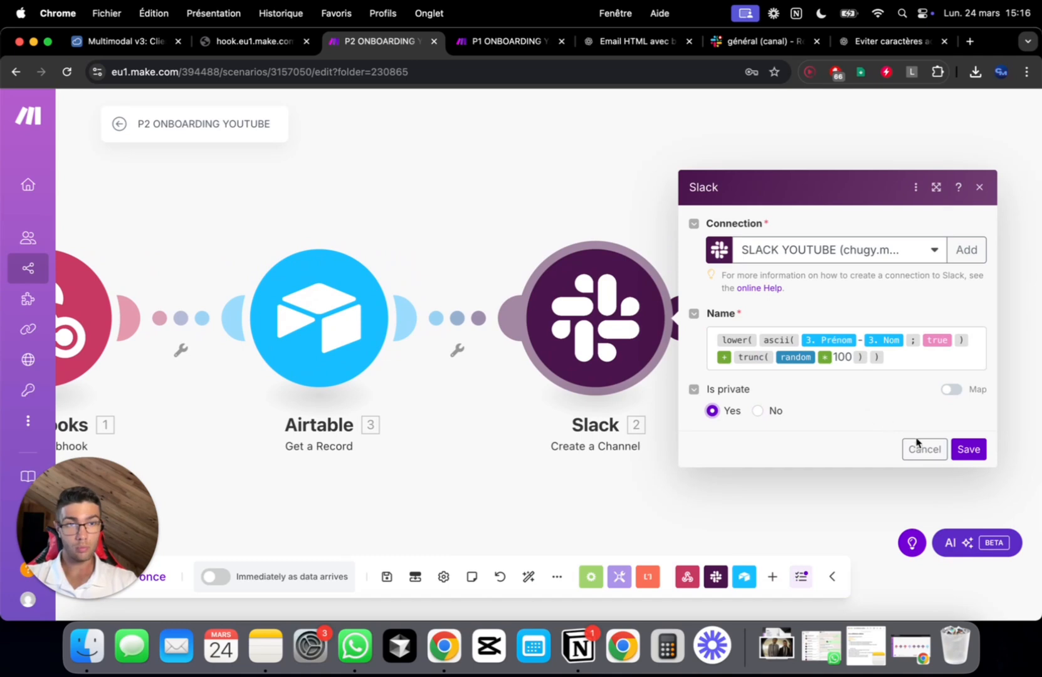
click(969, 449)
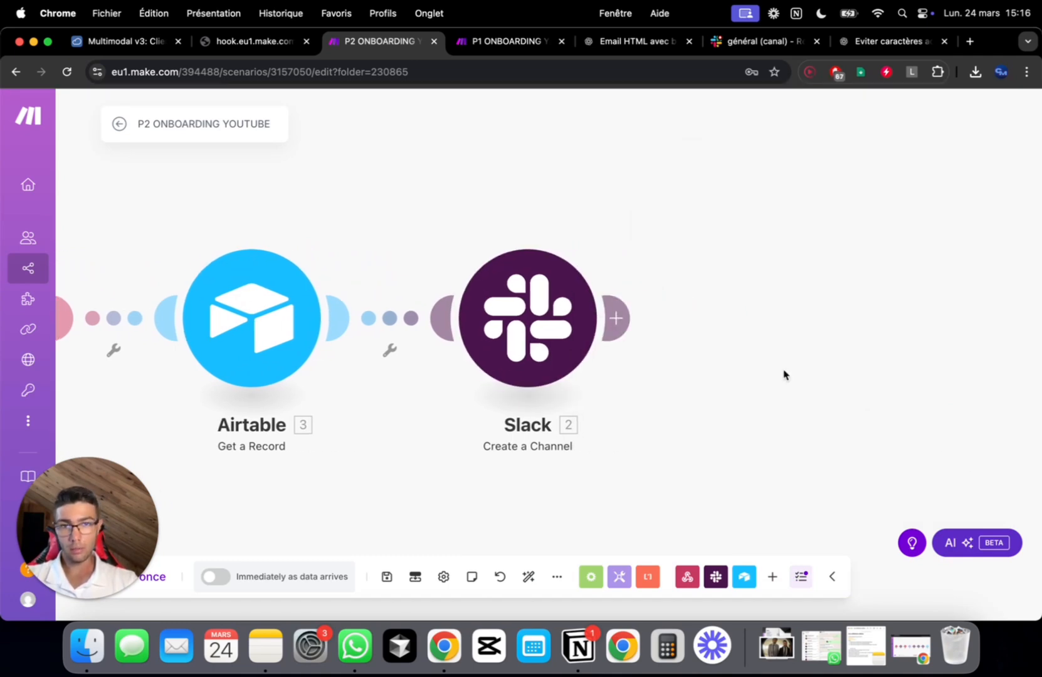
Add a Webhook response step after Slack with status 307
click(604, 328)
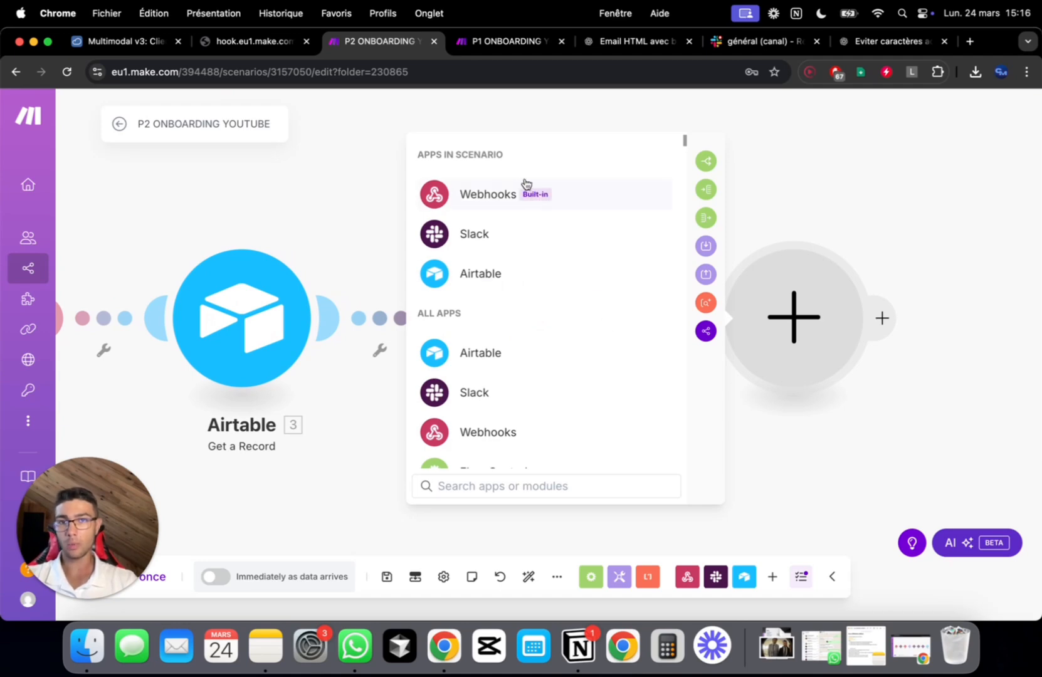
click(482, 206)
click(507, 284)
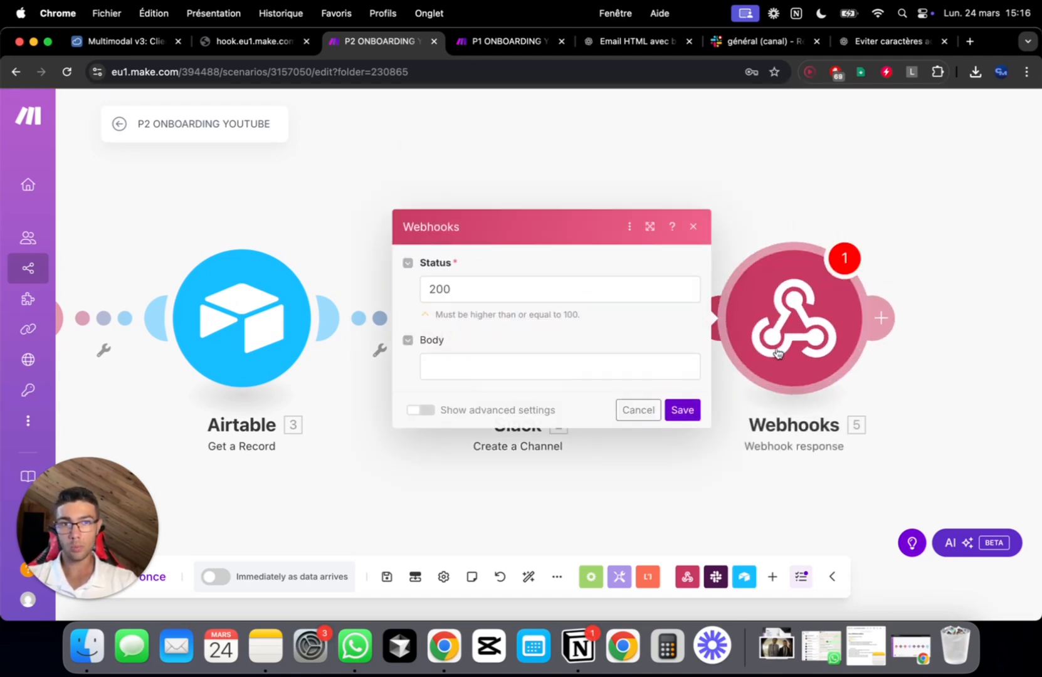
double_click(561, 290)
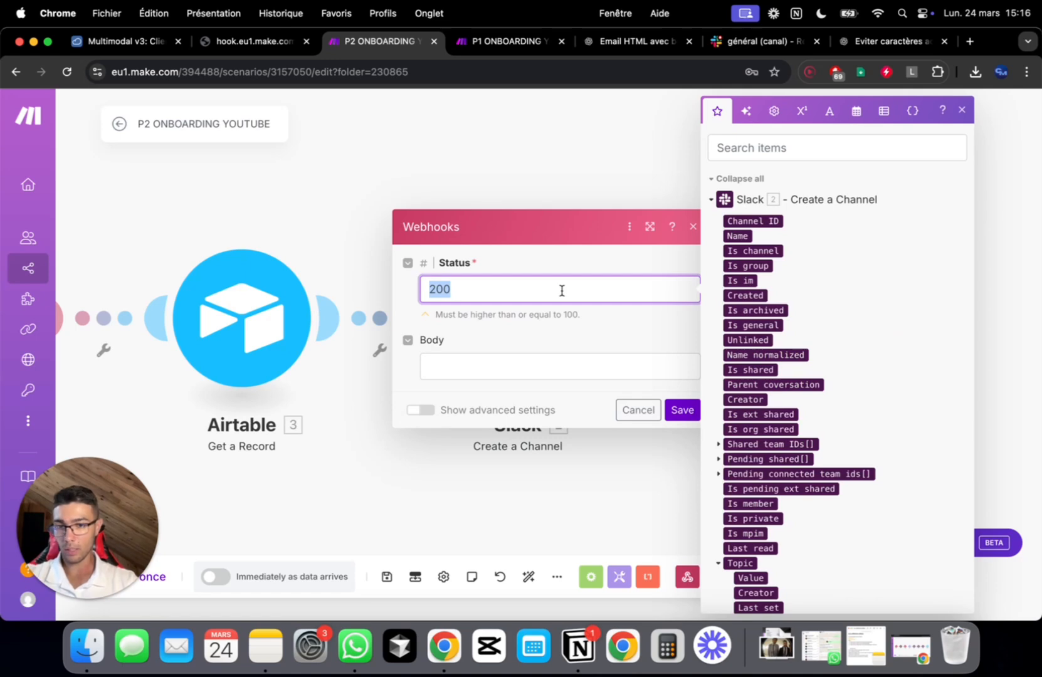
text(307)
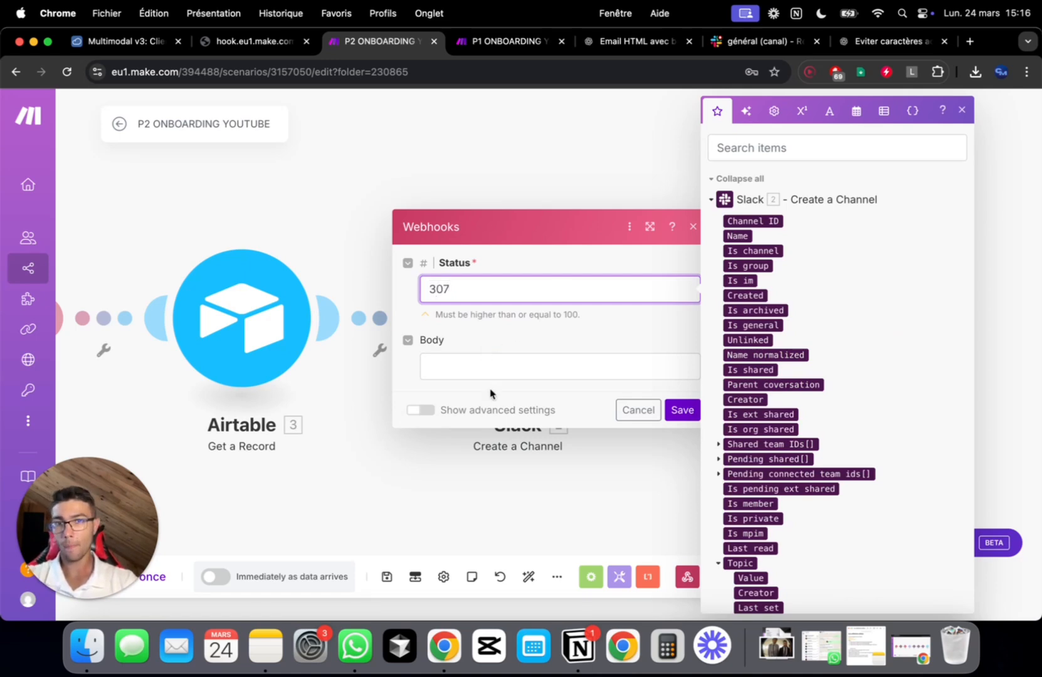
Add a custom header with key 'Location' in advanced settings, leaving its value empty
click(422, 409)
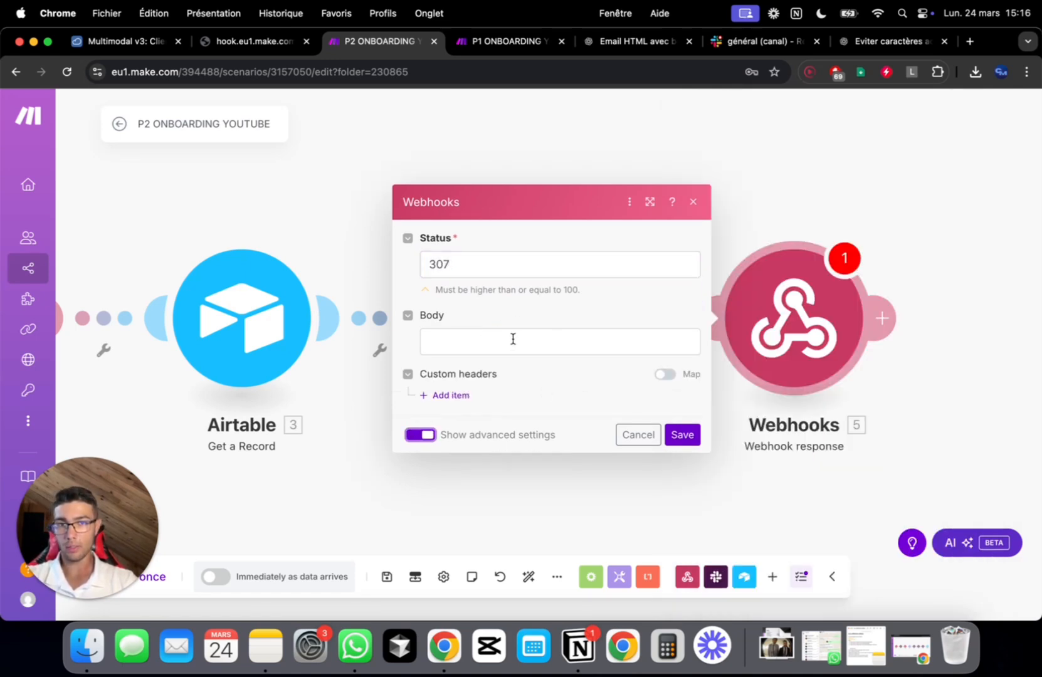
click(451, 396)
click(523, 350)
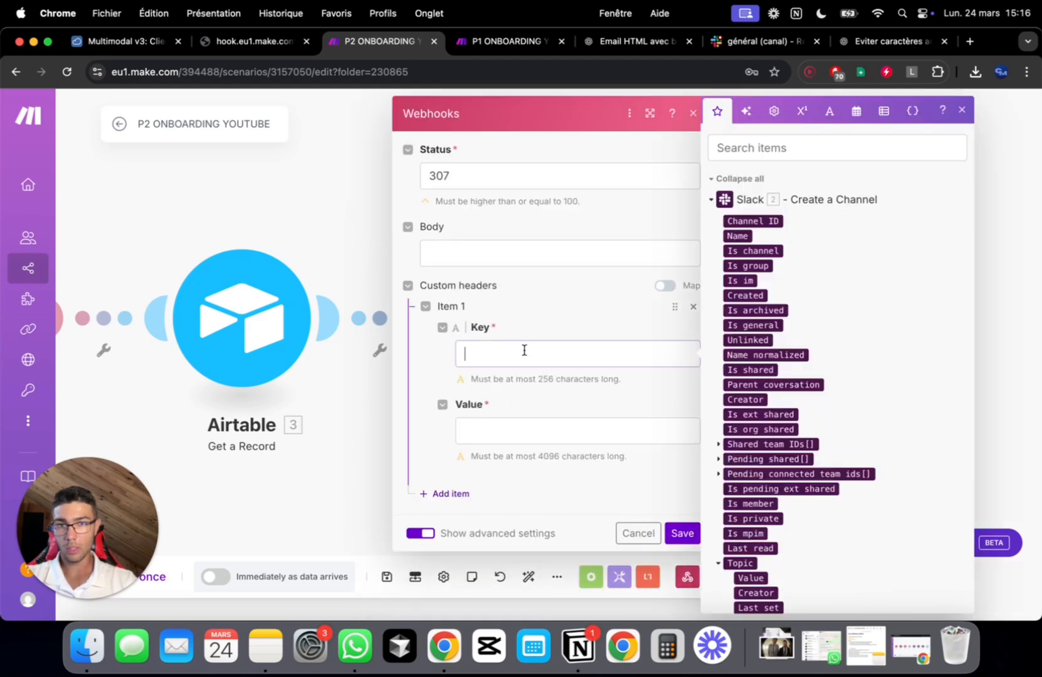
text(Location)
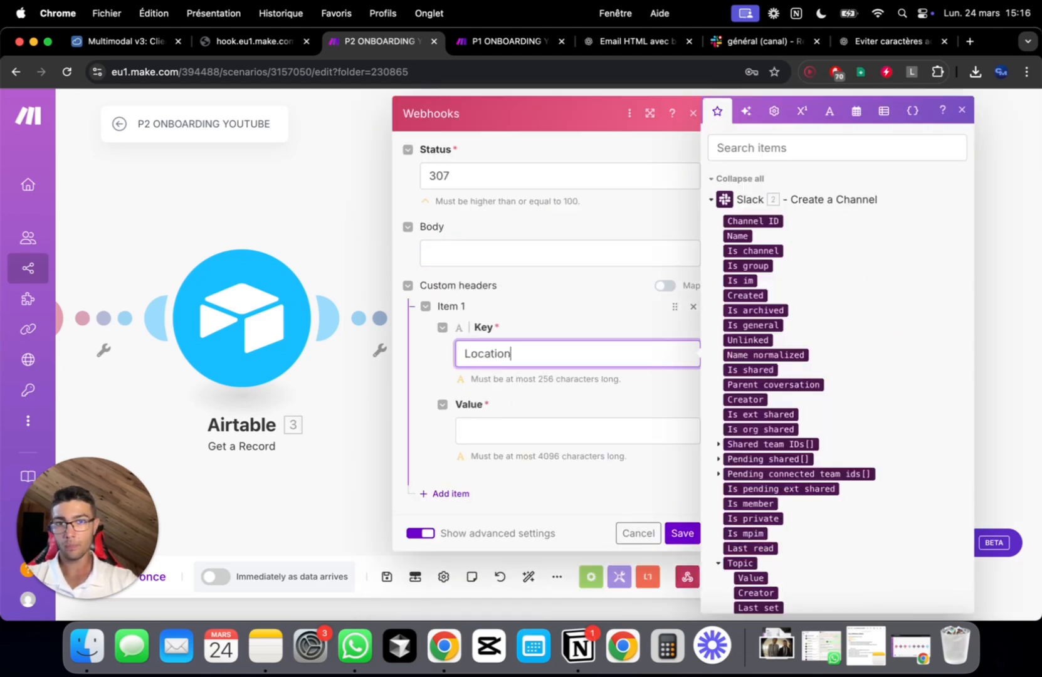
click(485, 426)
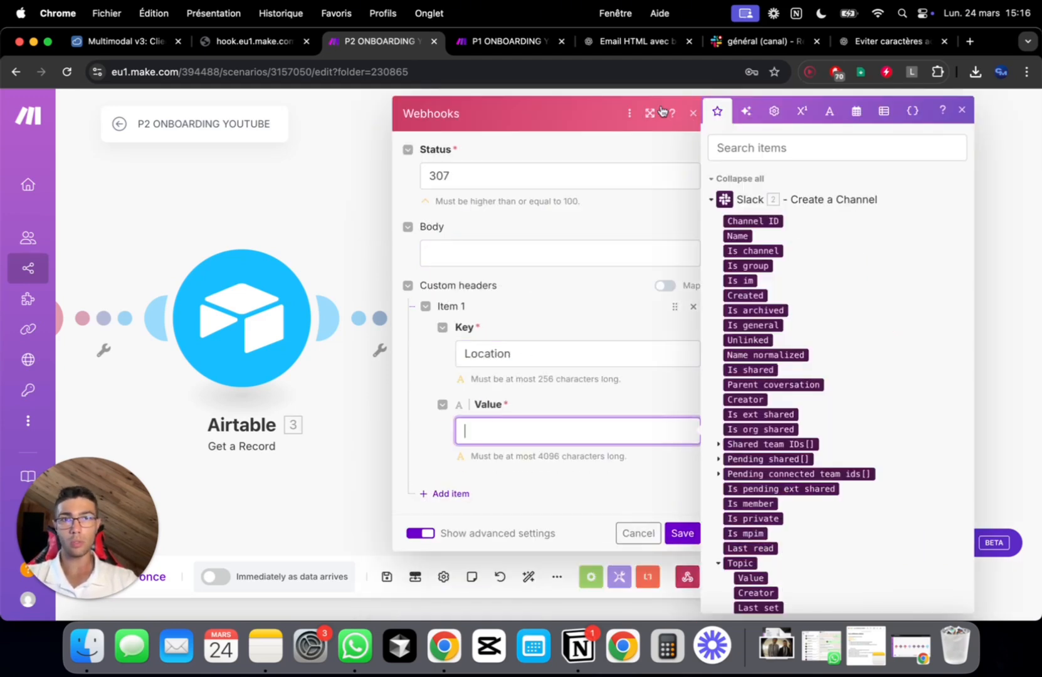
click(731, 41)
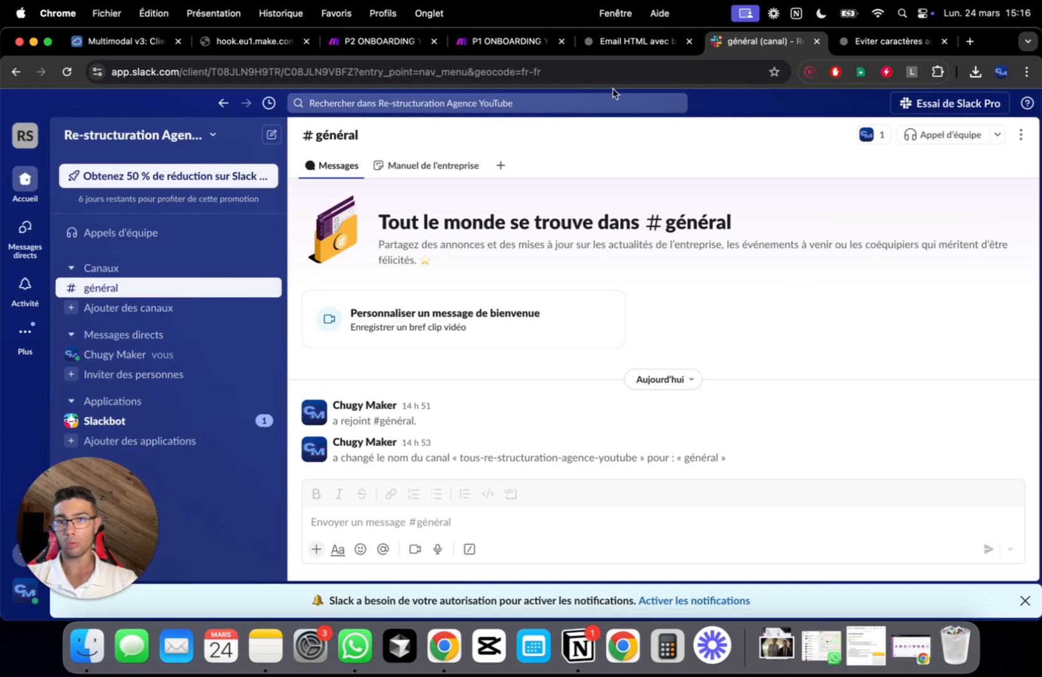
Copy the never-expiring workspace invitation link from Slack's Inviter des personnes dialog
click(167, 141)
drag(124, 538, 585, 464)
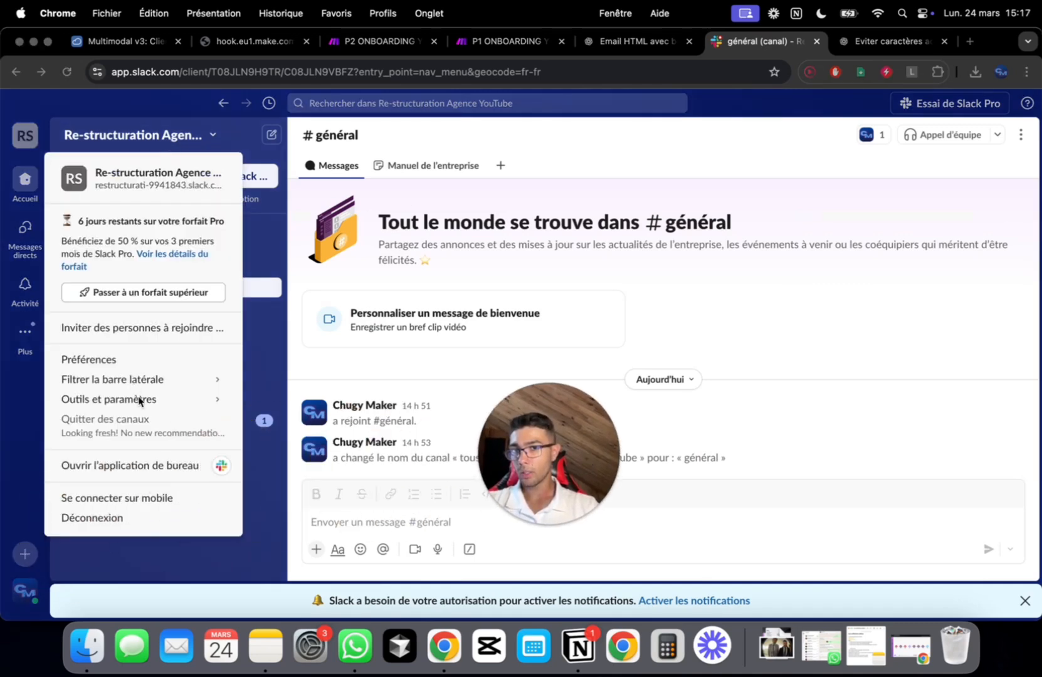
click(121, 330)
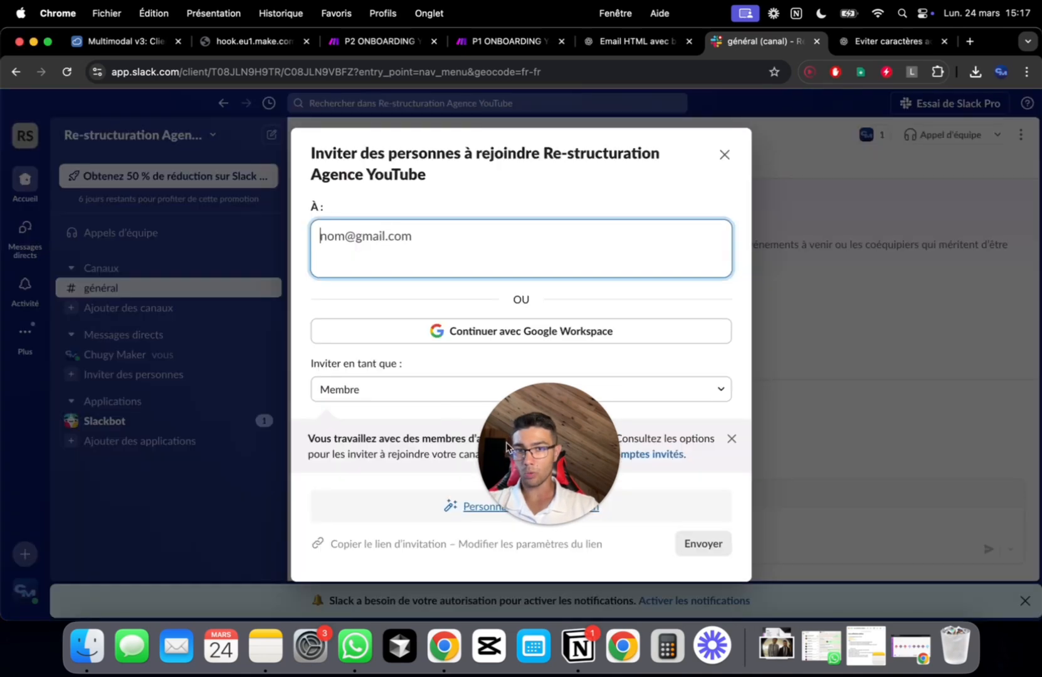
drag(571, 467, 431, 363)
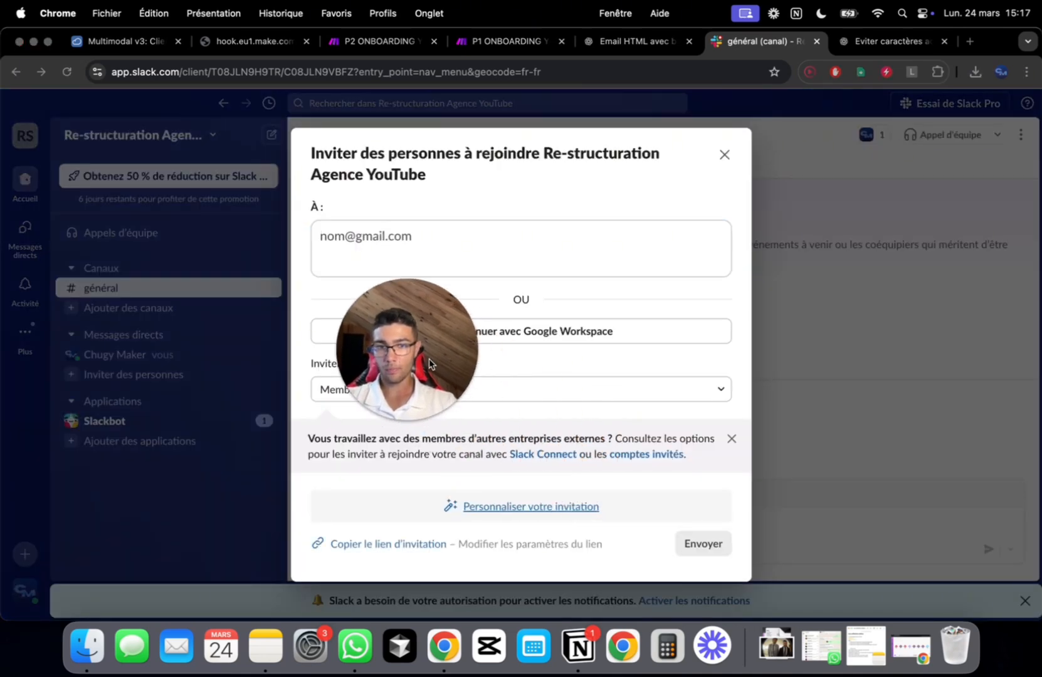
click(523, 545)
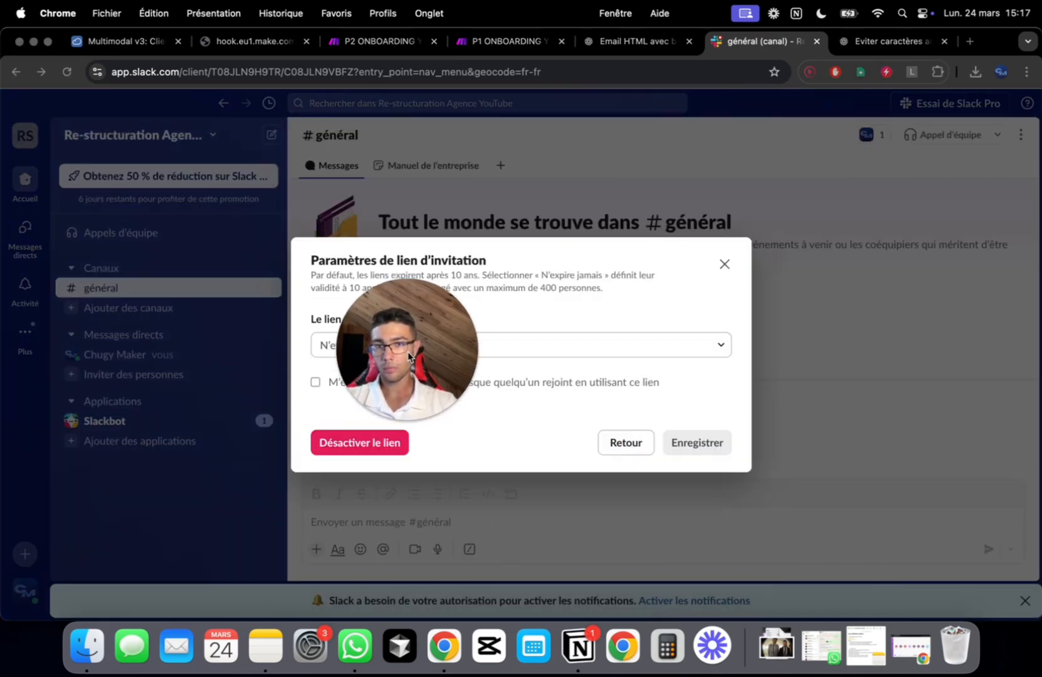
drag(408, 356, 158, 509)
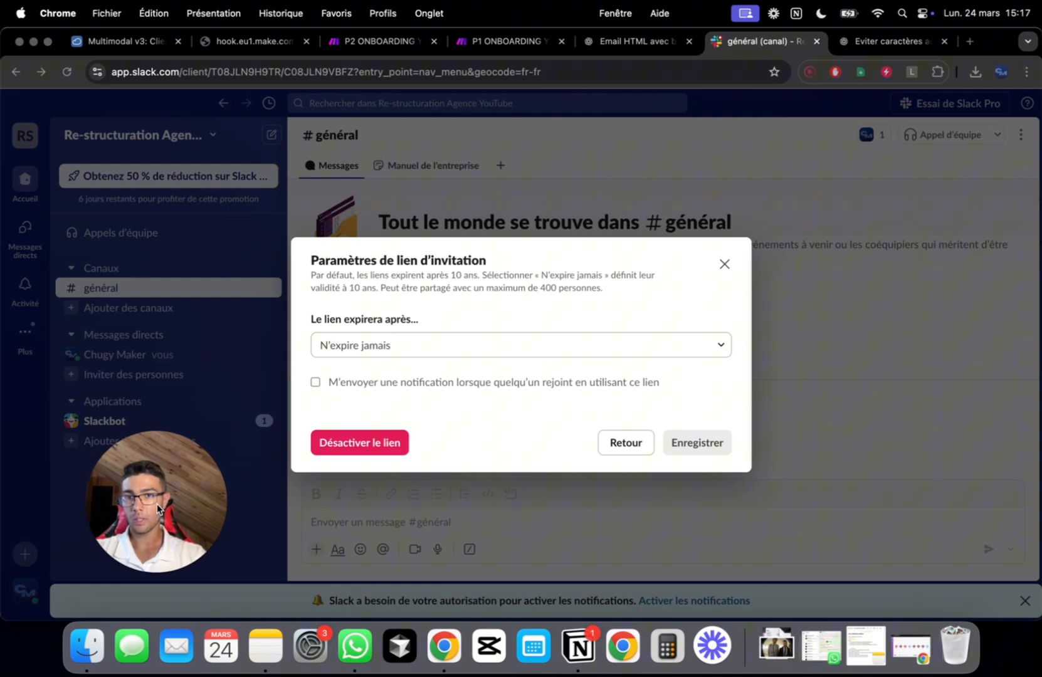
click(630, 440)
click(379, 545)
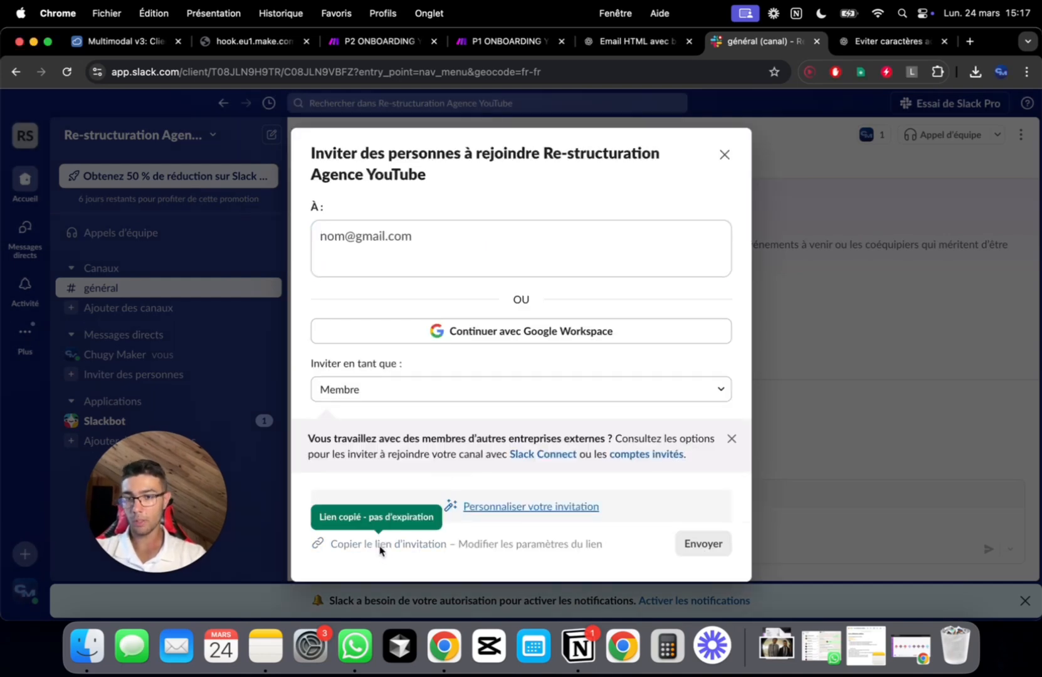
key(super+Tab)
key(super+Tab)
key(super+Tab)
key(super+Tab)
key(super+Tab)
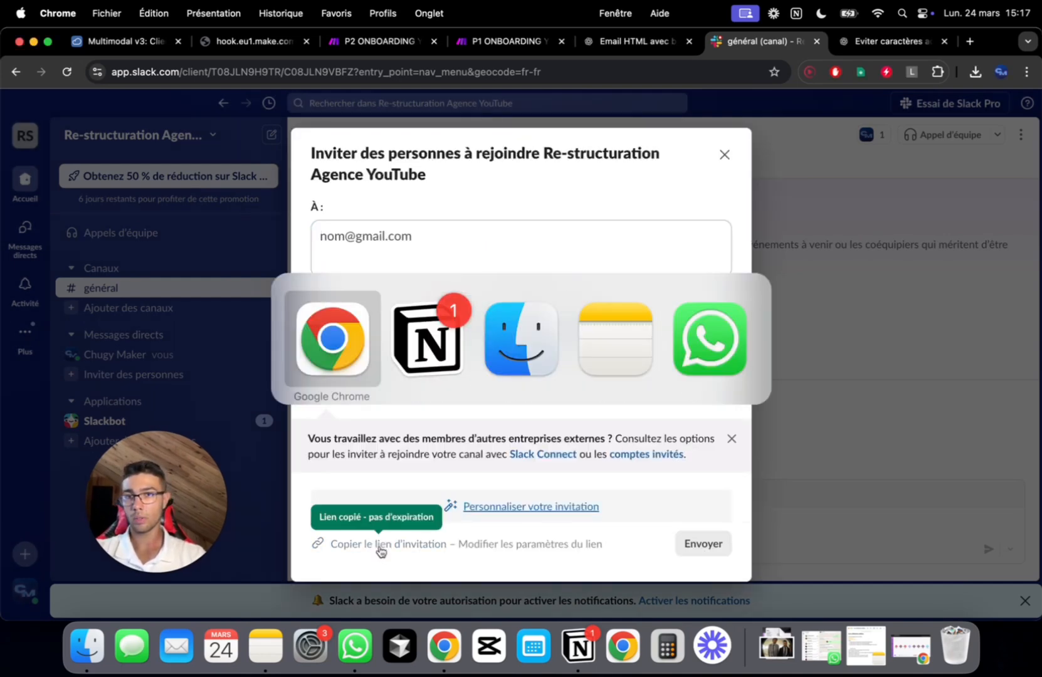
Paste the Slack invitation link as the Location header value and save the webhook response
click(376, 42)
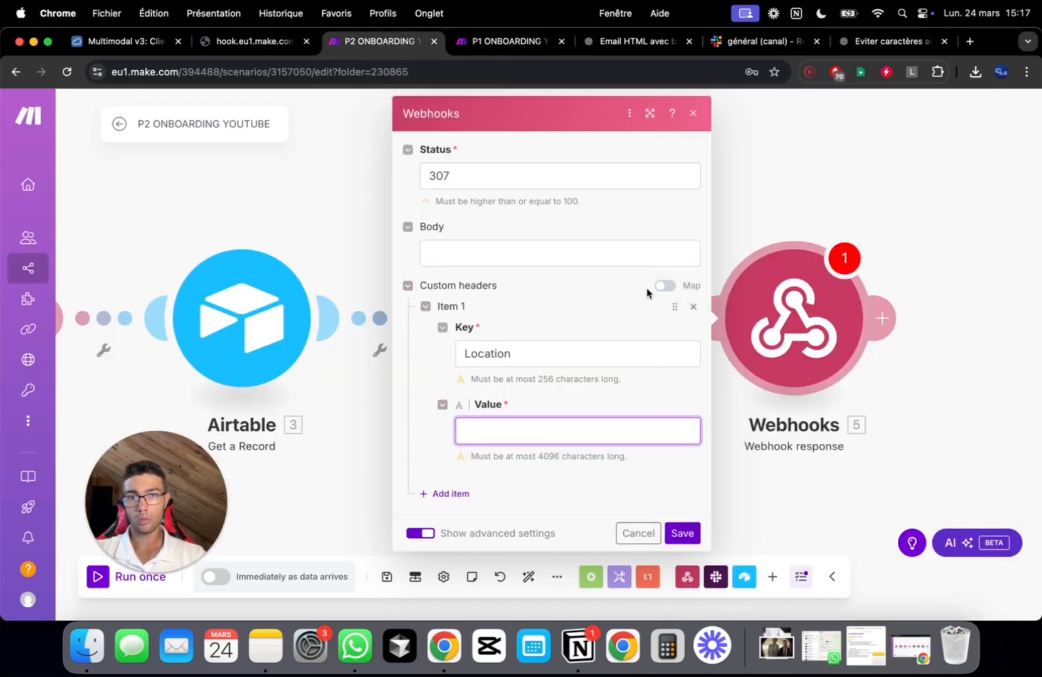
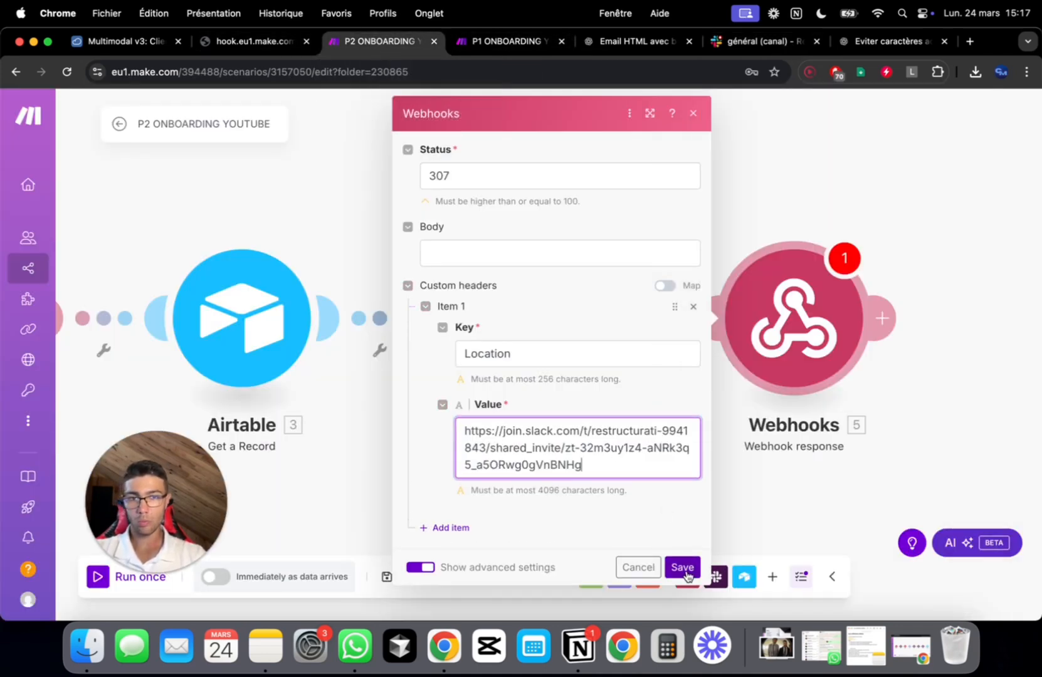
click(683, 568)
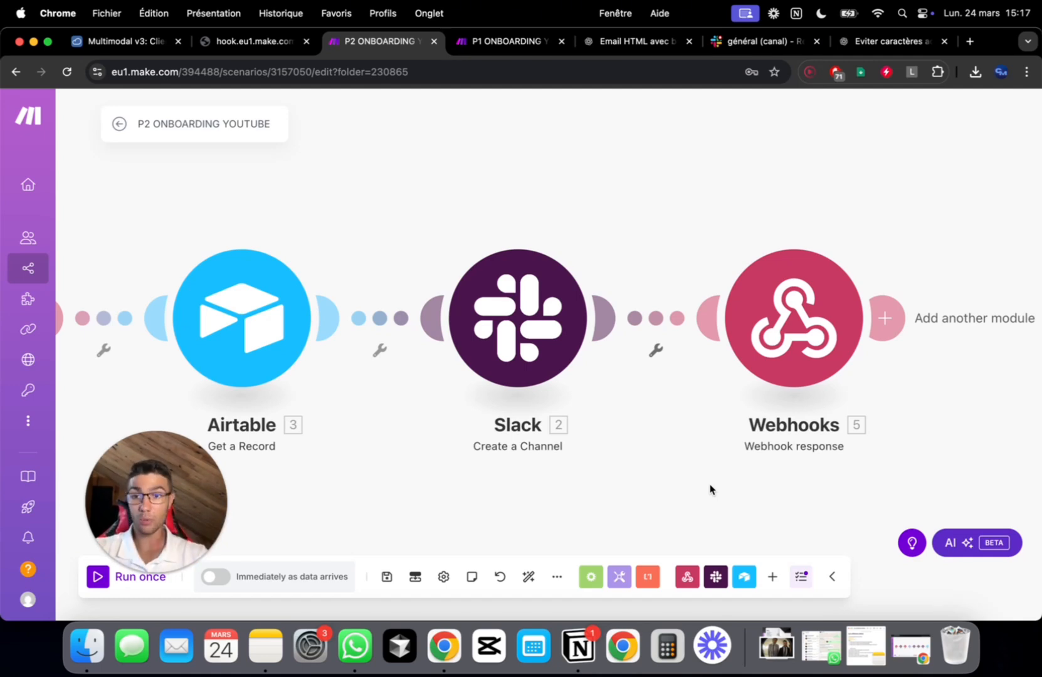
Add a Tools Sleep step after the Webhook response
drag(737, 511, 661, 478)
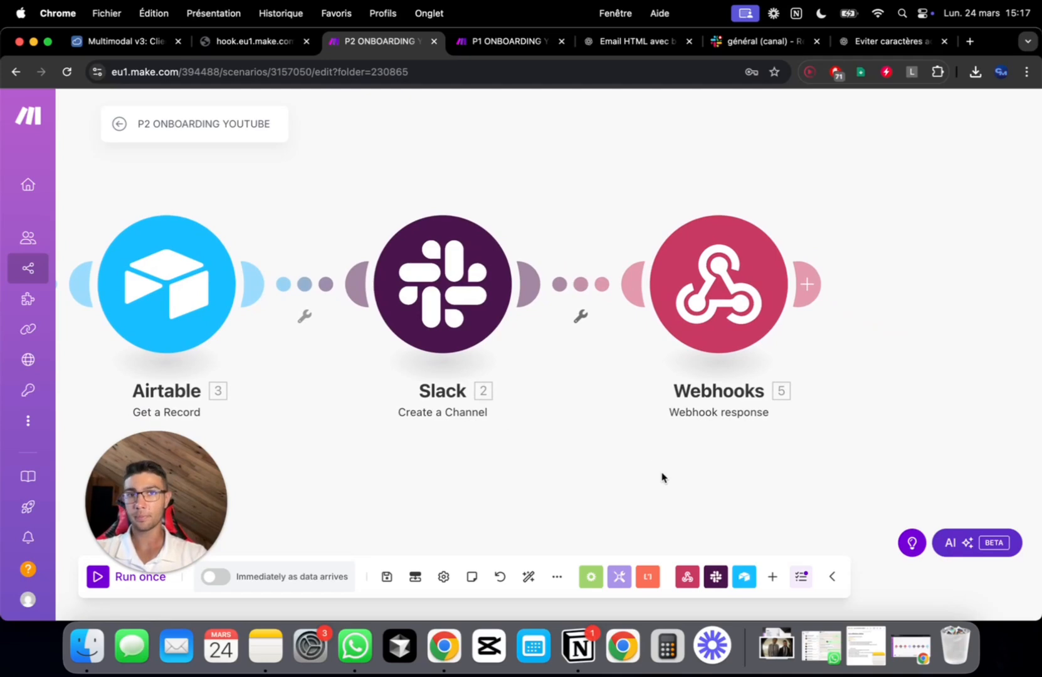
scroll(539, 451, right, 10)
click(346, 300)
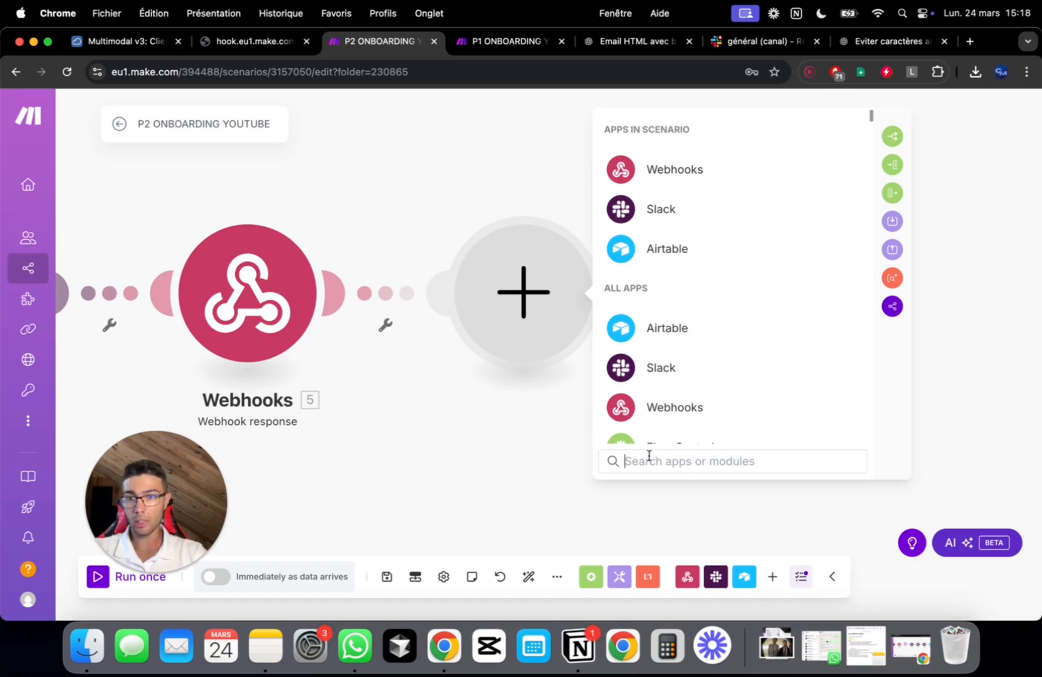
text(déla)
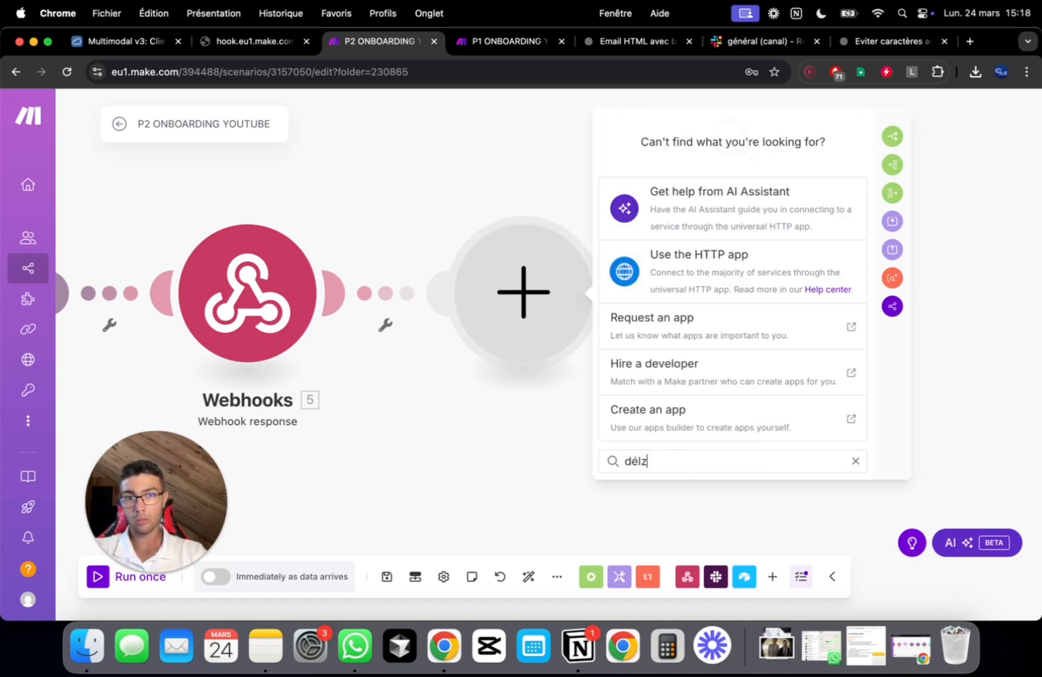
key(BackSpace)
key(BackSpace)
key(BackSpace)
key(BackSpace)
text(sl)
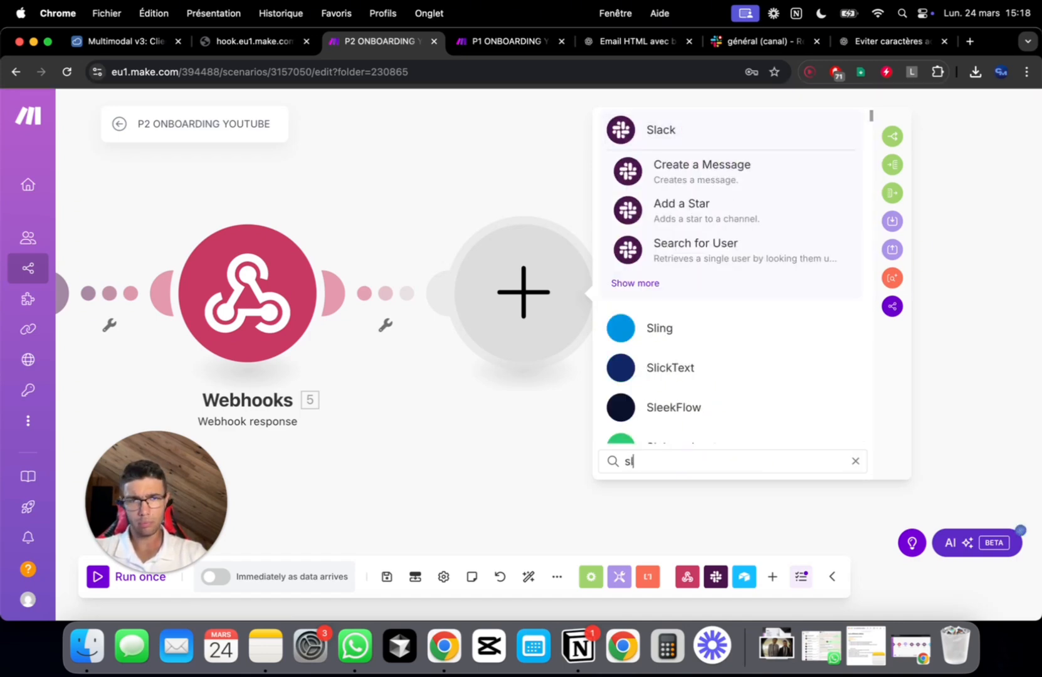
text(eek)
click(691, 344)
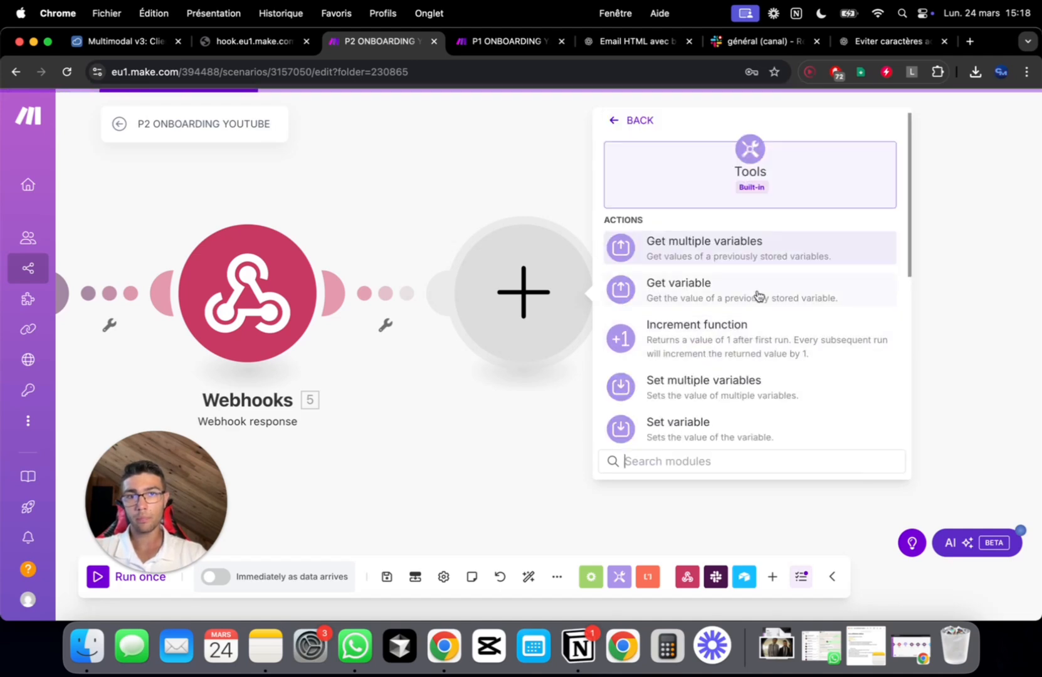
scroll(714, 360, down, 5)
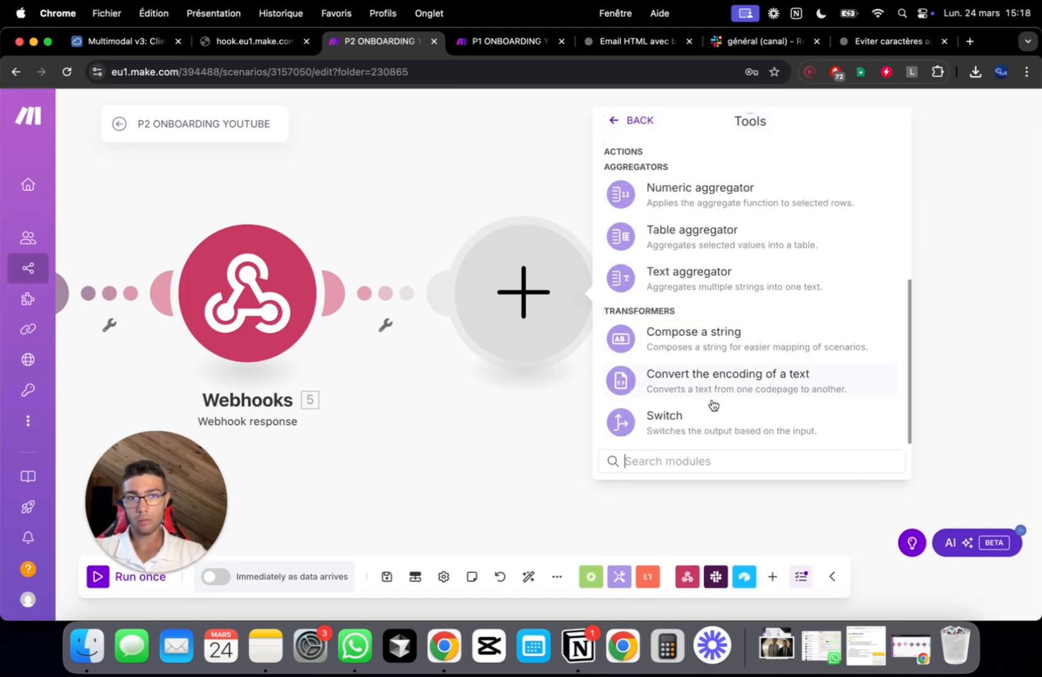
click(712, 421)
Set the Sleep delay to 40 seconds, save it, and add an empty module after it
click(687, 281)
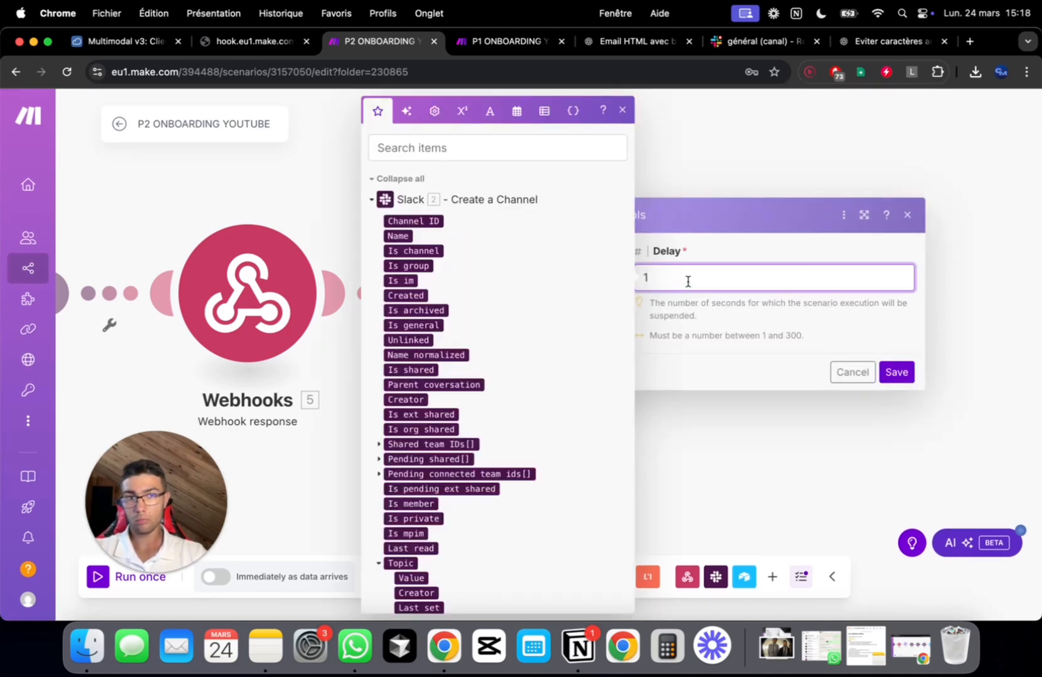
key(BackSpace)
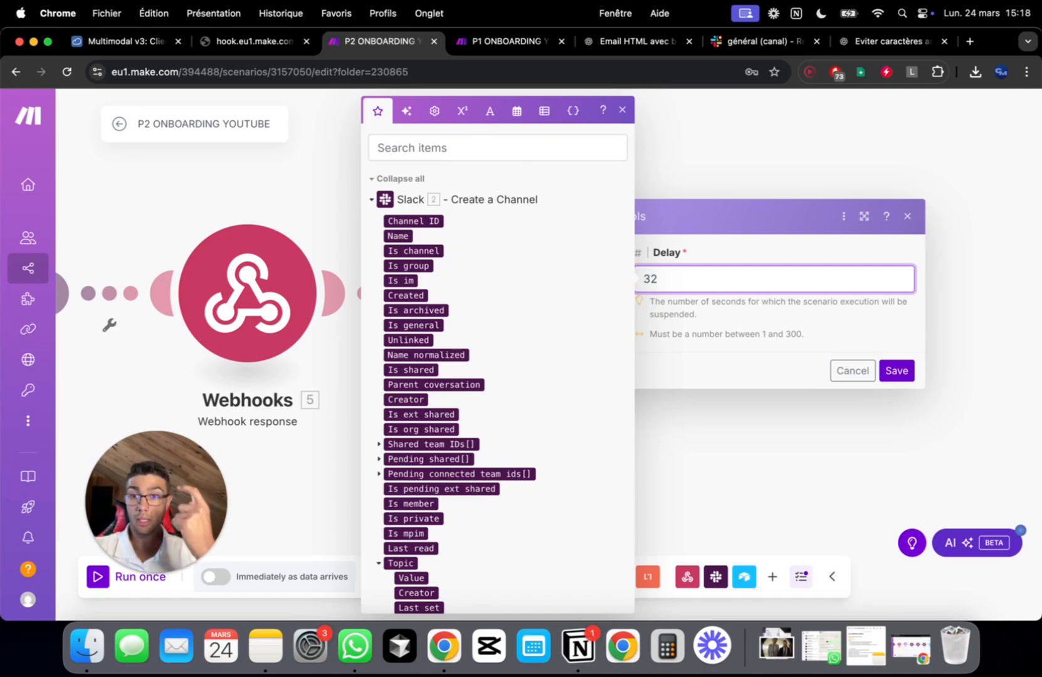
click(815, 331)
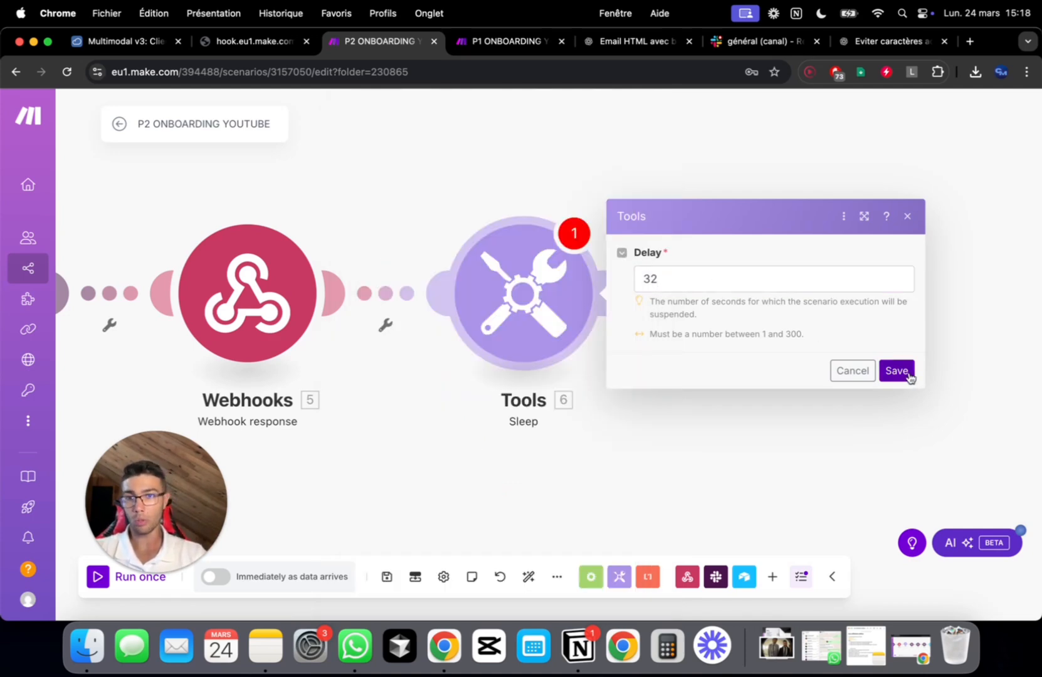
drag(683, 276, 640, 277)
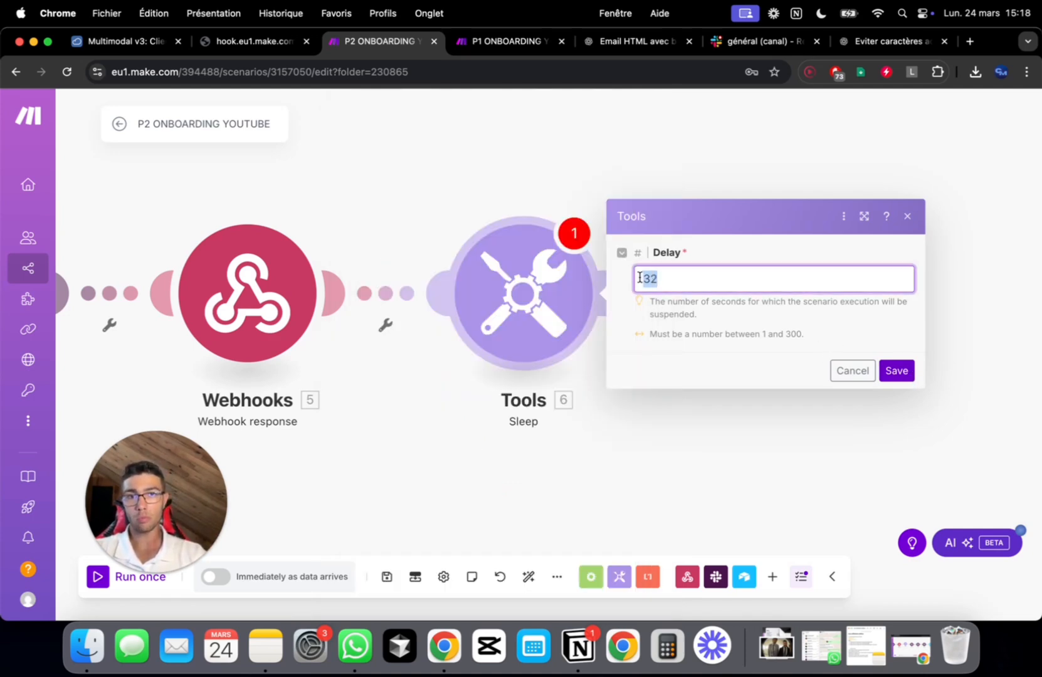
text(40)
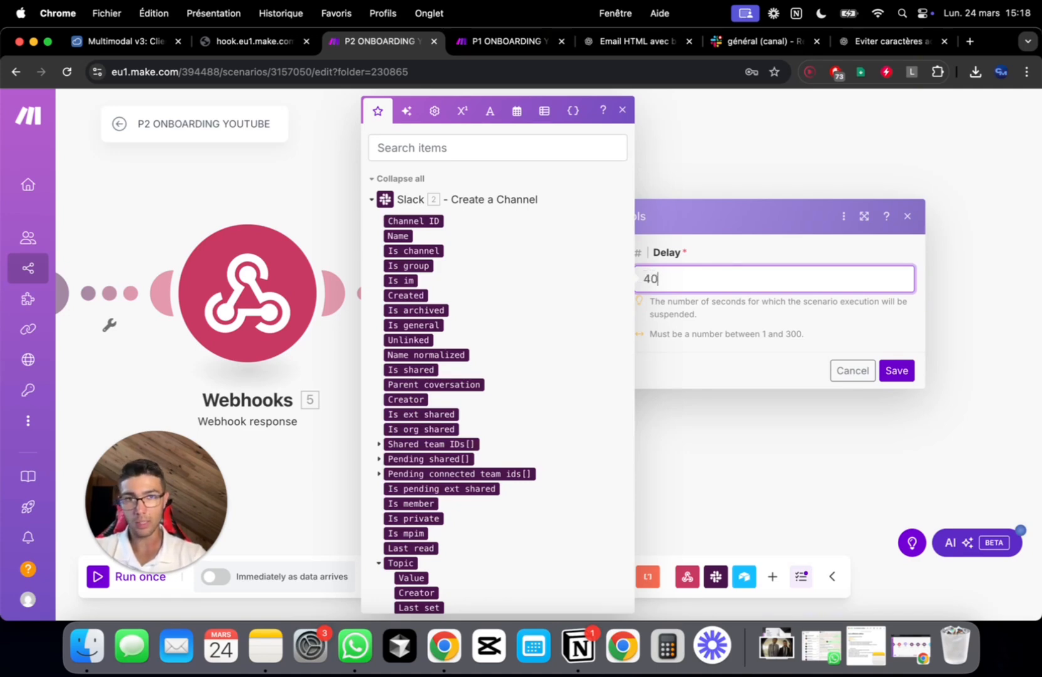
click(896, 371)
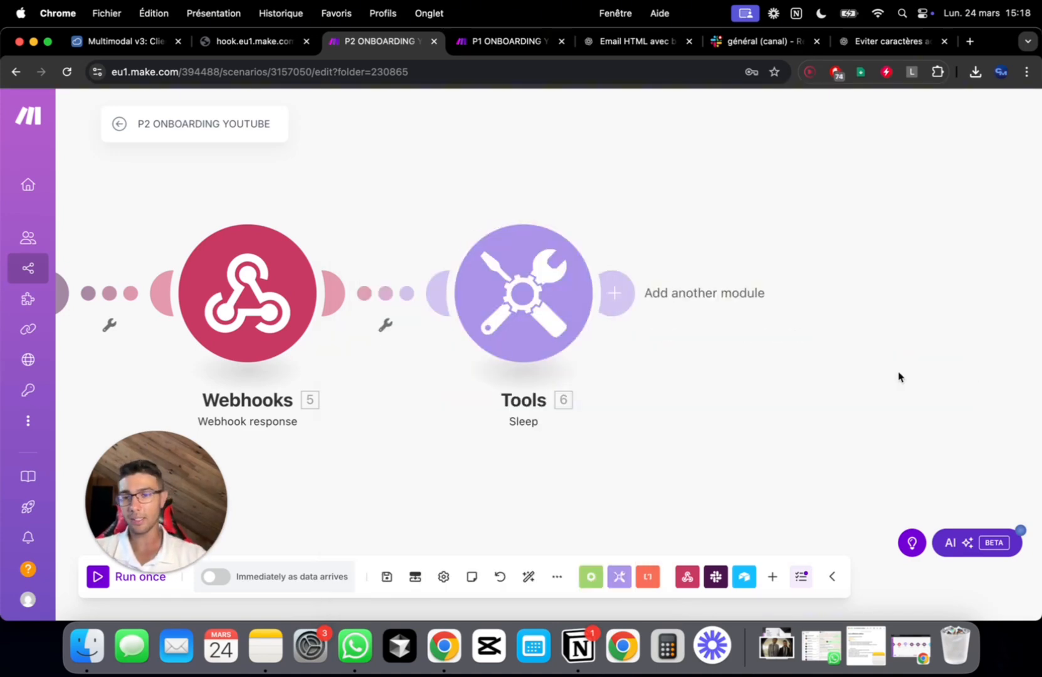
drag(791, 414, 639, 414)
click(473, 290)
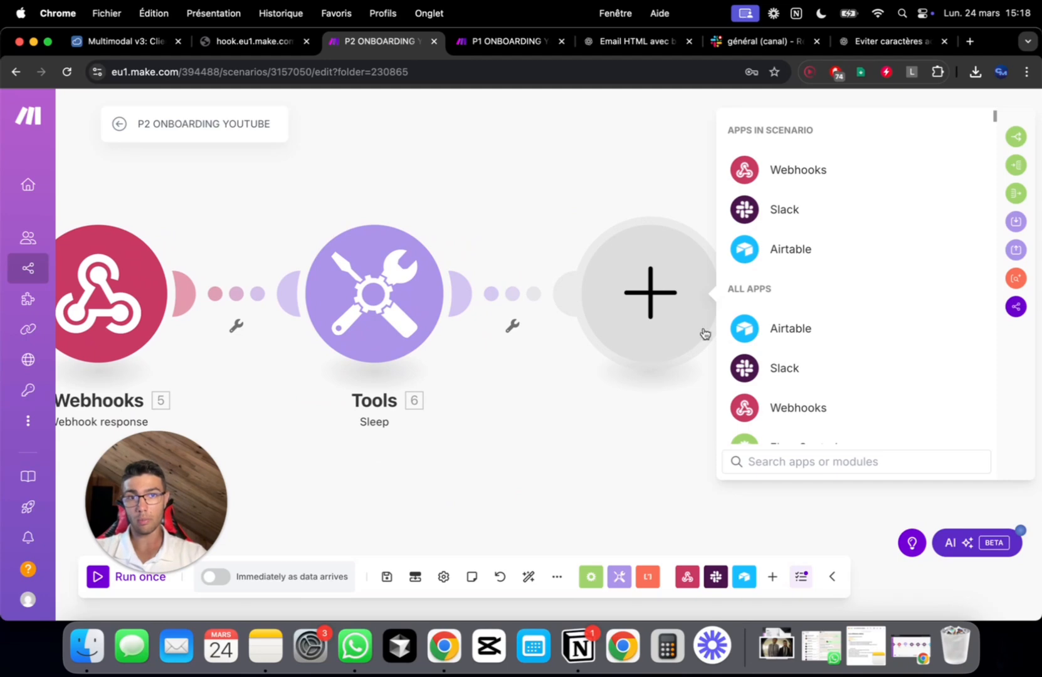
Add a Slack Search for User step, found by searching 'searc'
click(785, 368)
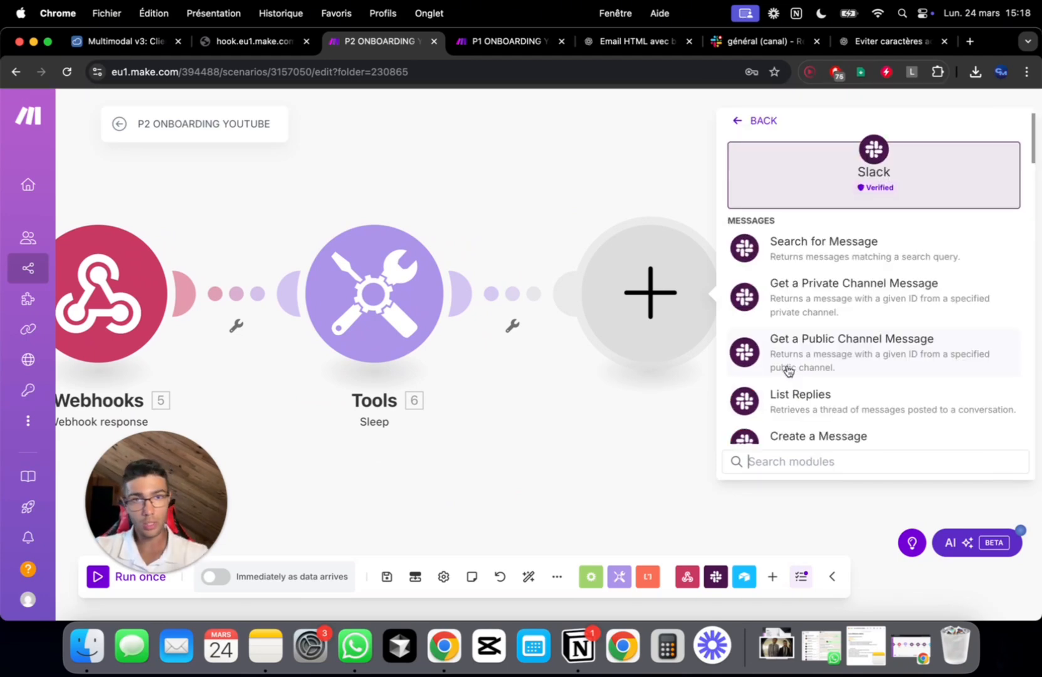
click(803, 461)
text(sea)
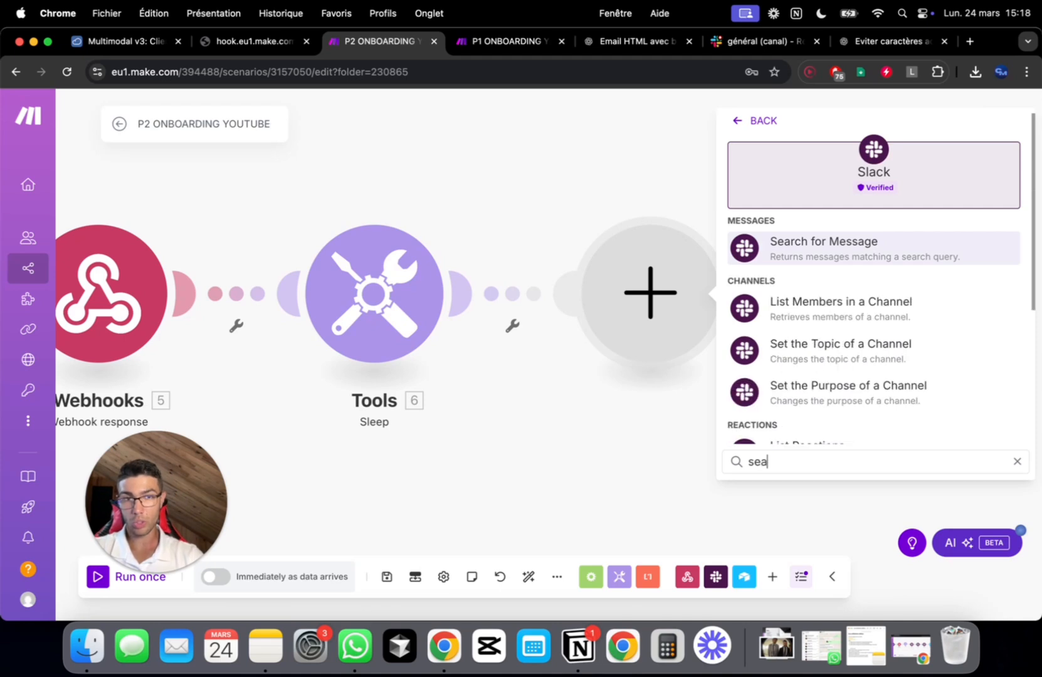
text(rc)
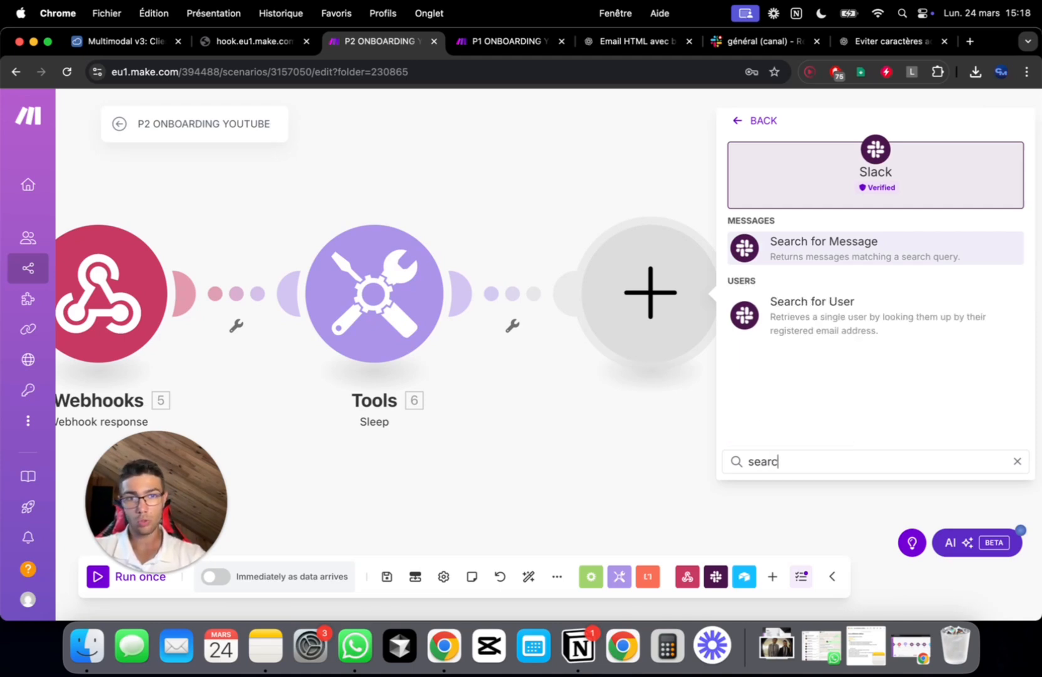
click(895, 328)
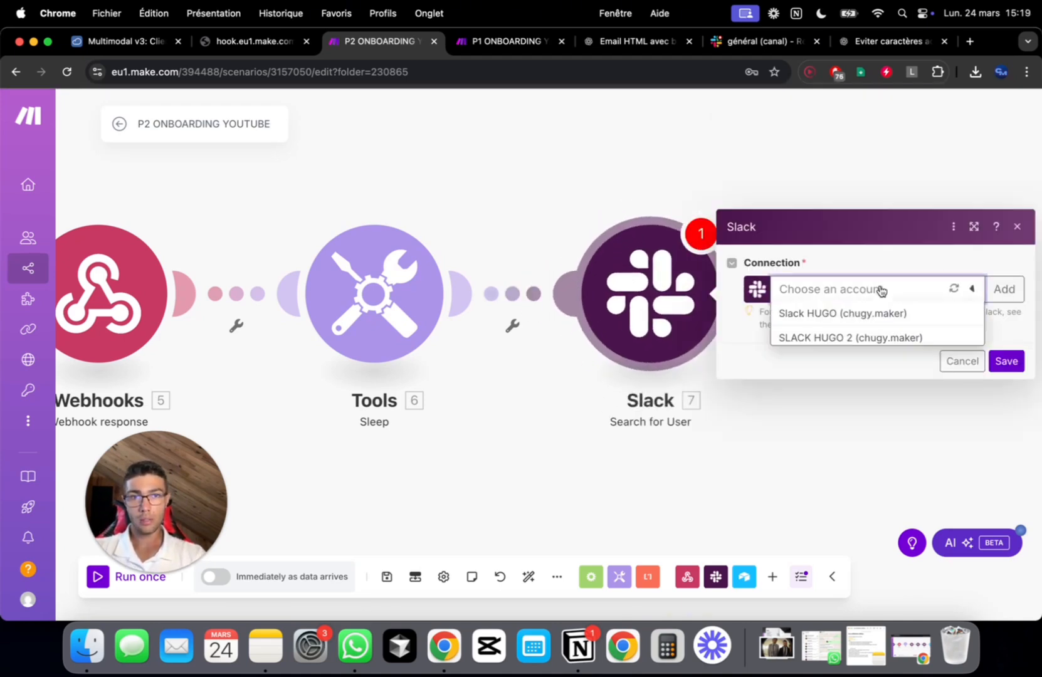
Authorise the Slack connection on the Re-structuration Agence YouTube workspace, then view Airtable's Client table
click(830, 388)
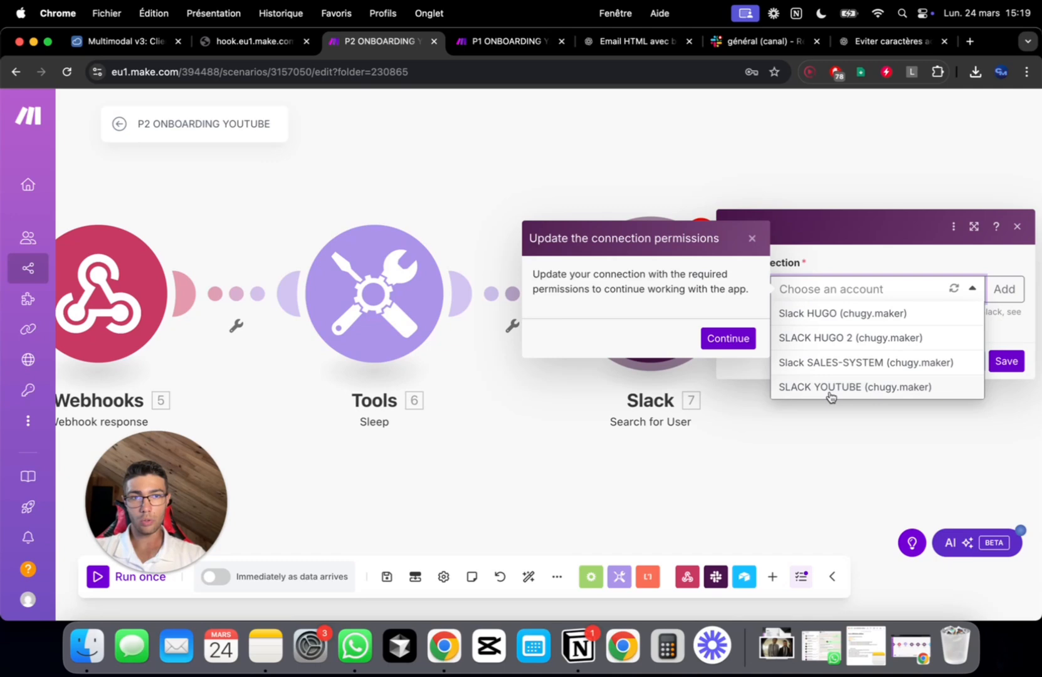
click(736, 335)
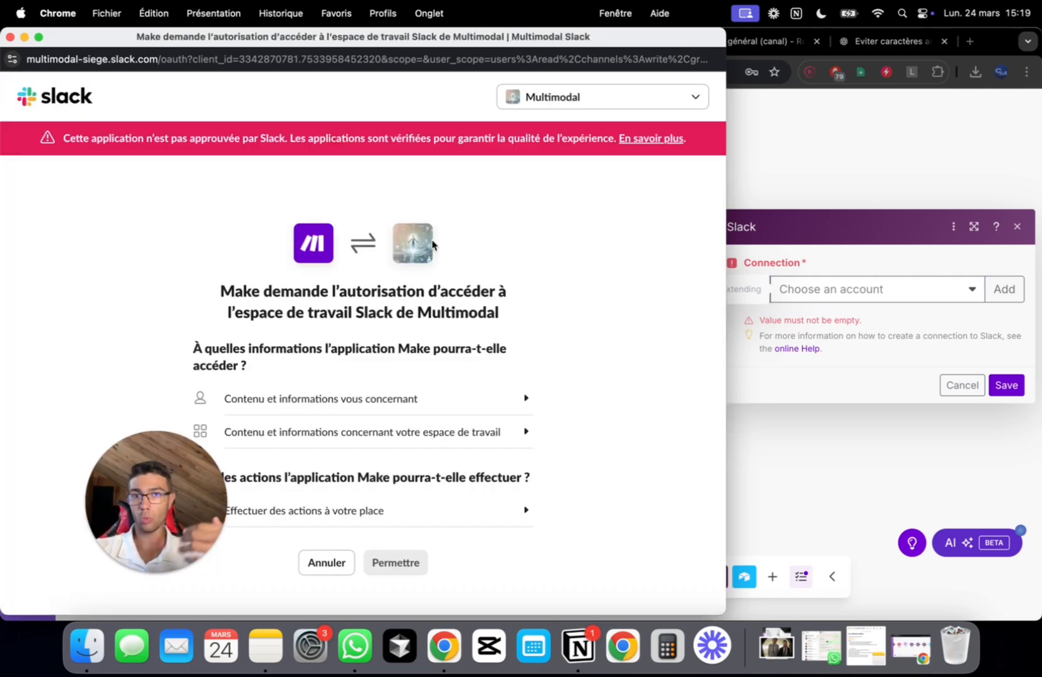
click(634, 97)
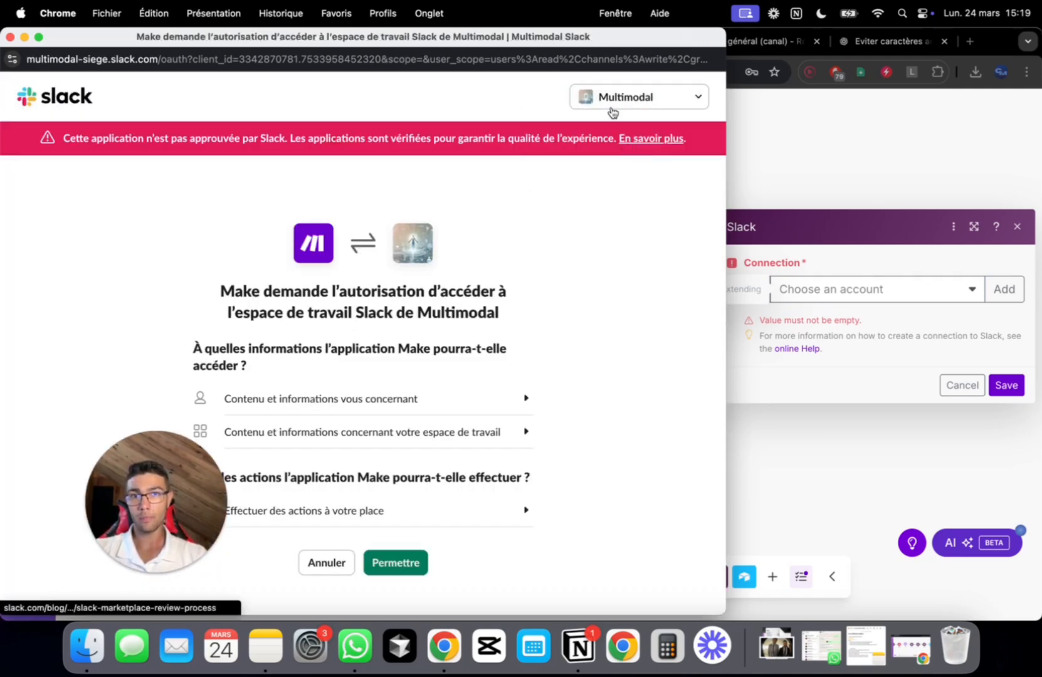
click(614, 99)
click(586, 134)
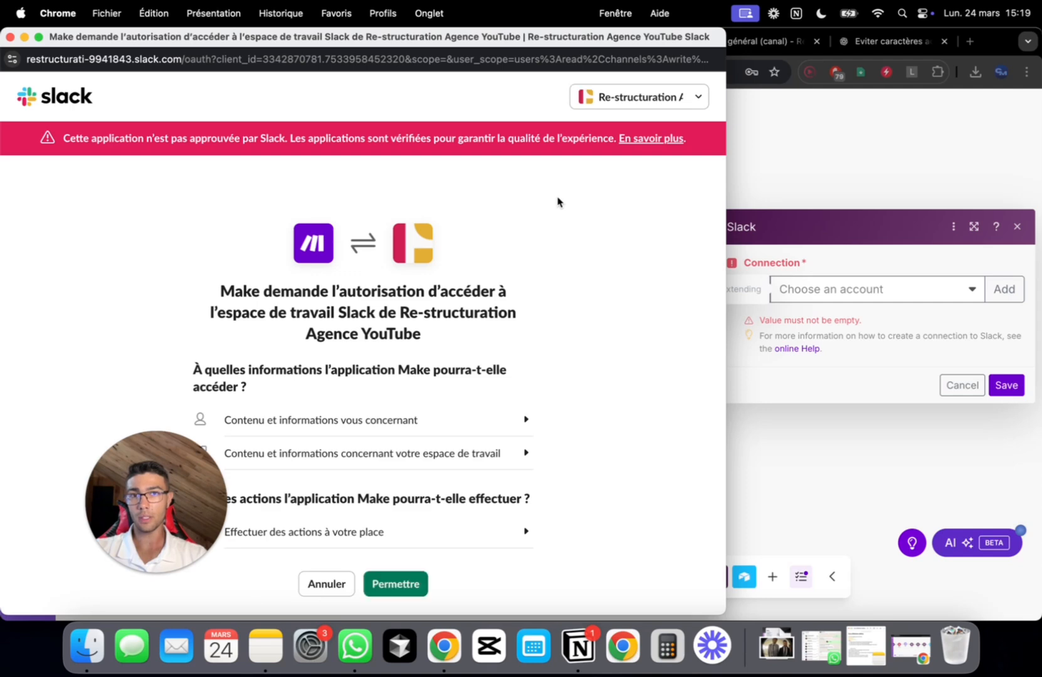
scroll(557, 202, down, 3)
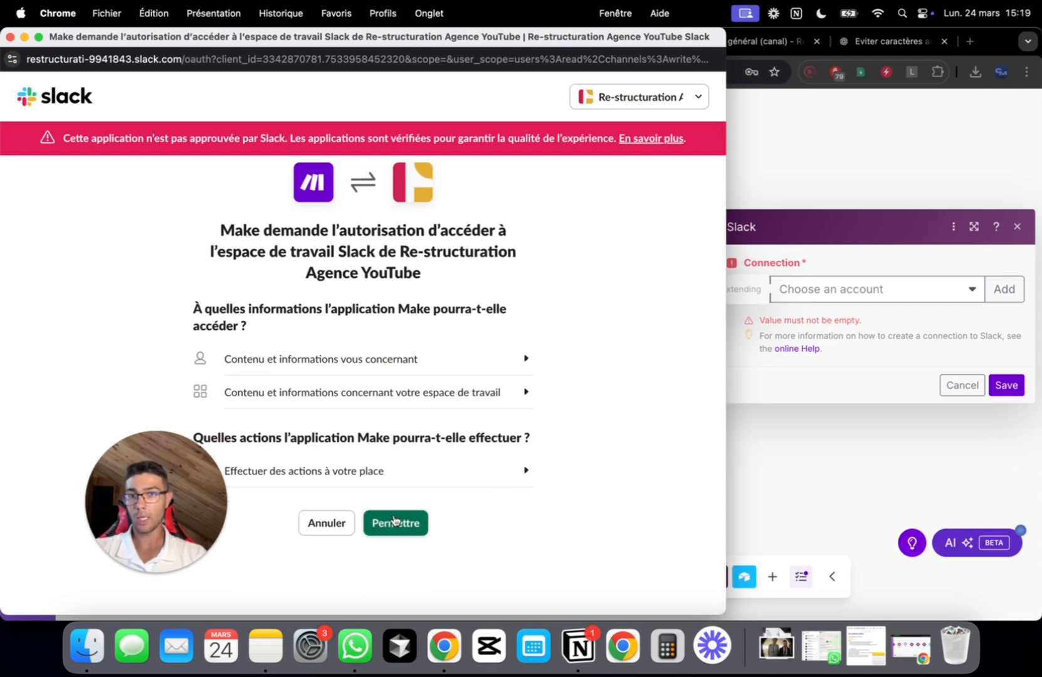
click(395, 520)
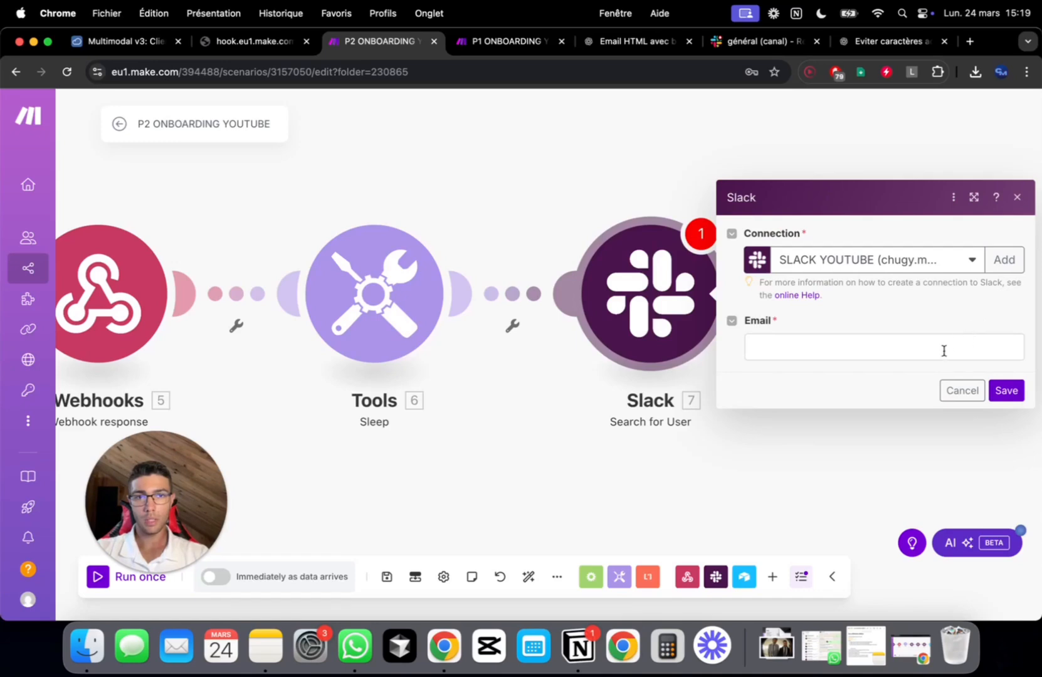
click(932, 355)
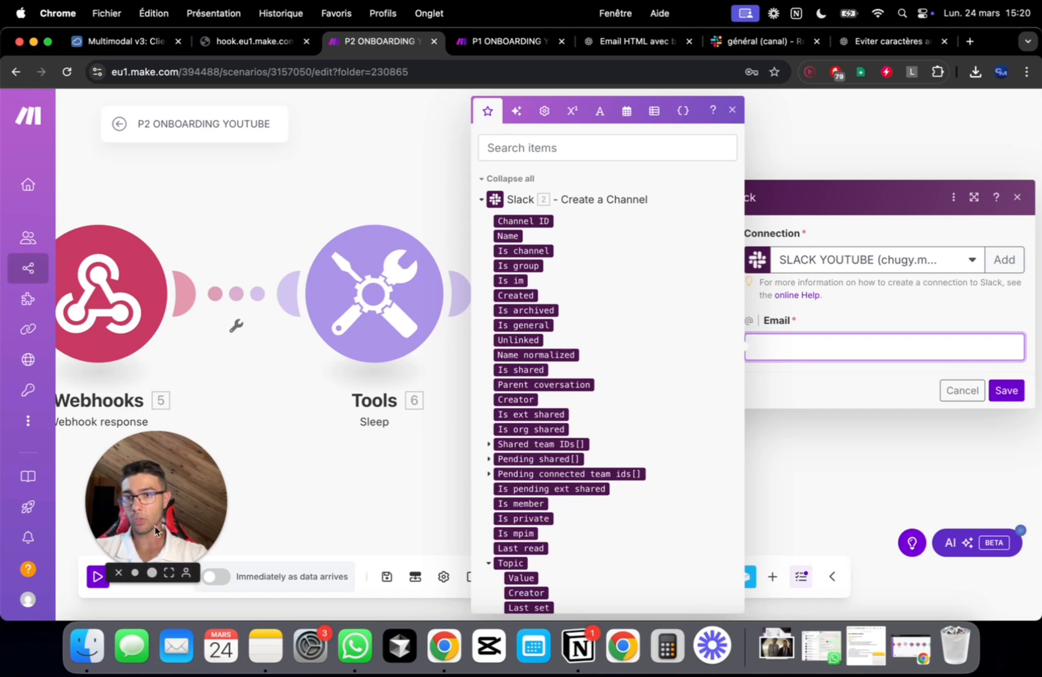
click(126, 42)
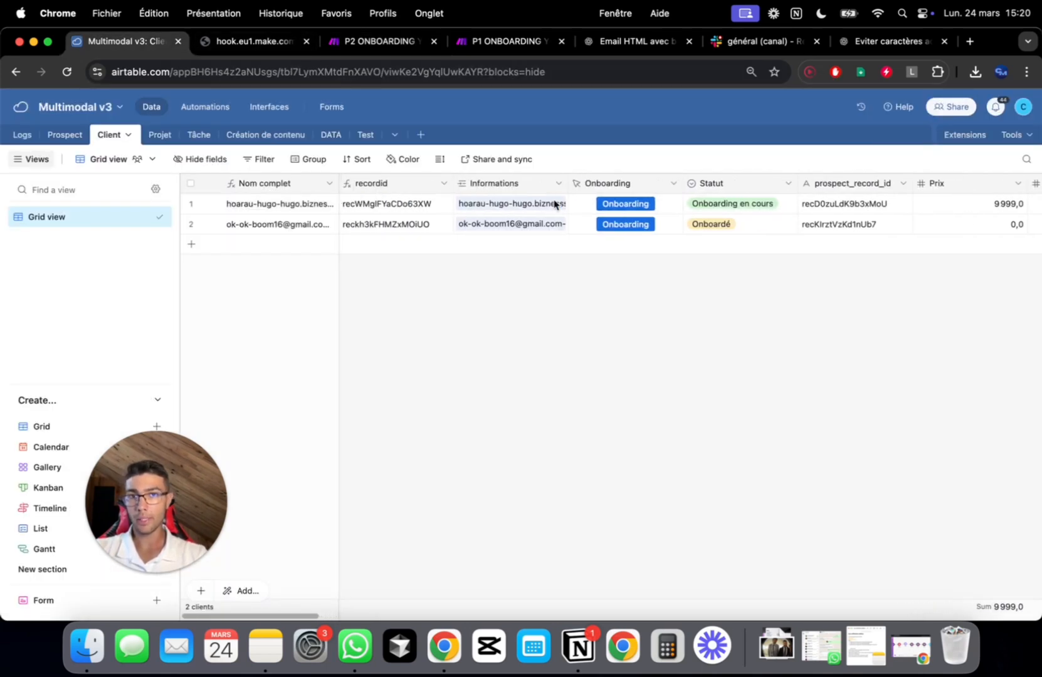
scroll(657, 183, right, 3)
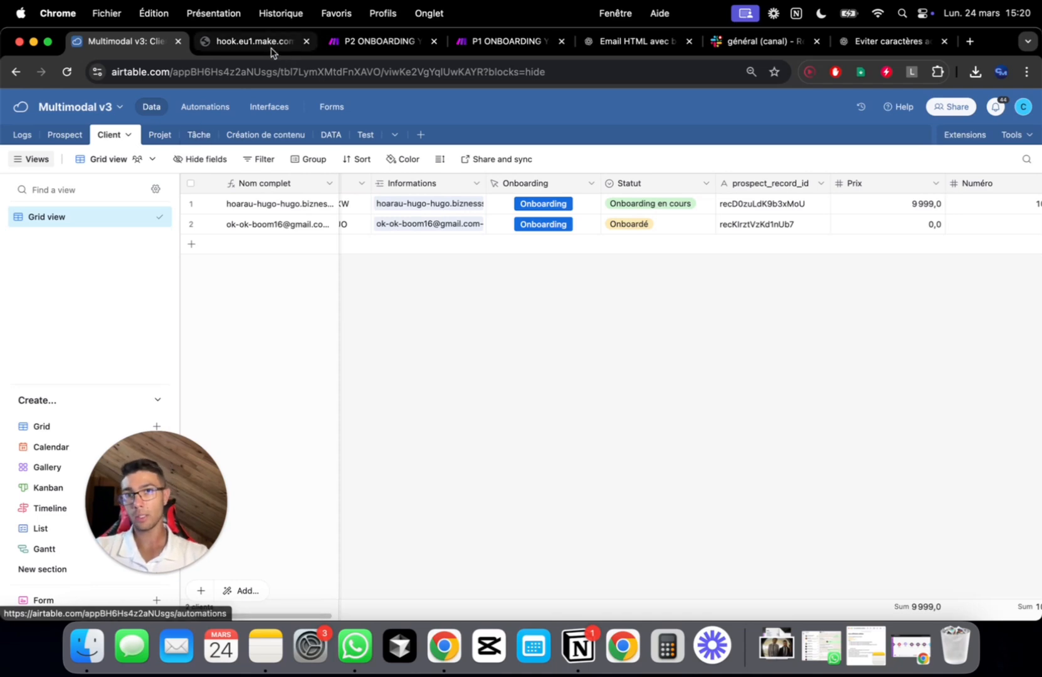
Map the Airtable record's Email into Search for User's Email field and save
click(381, 43)
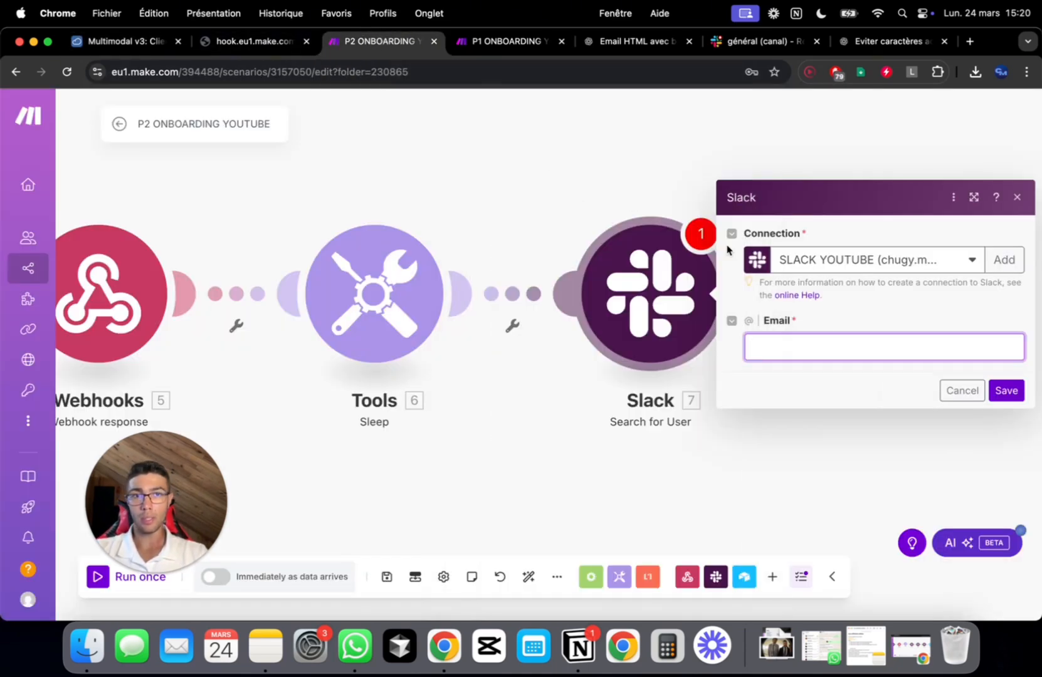
click(828, 347)
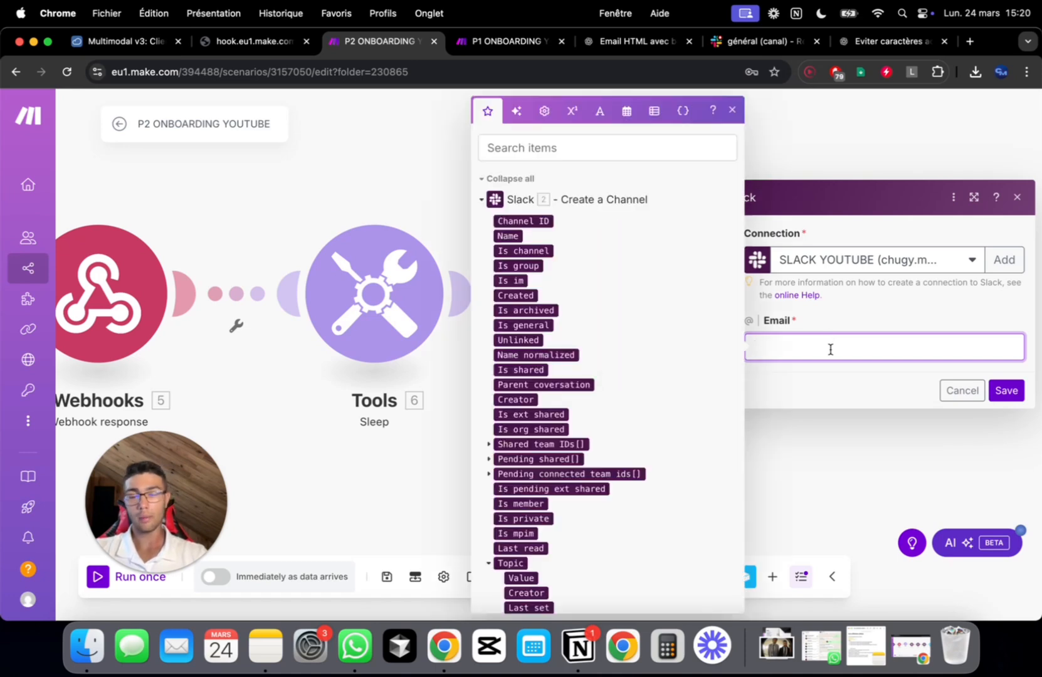
click(566, 153)
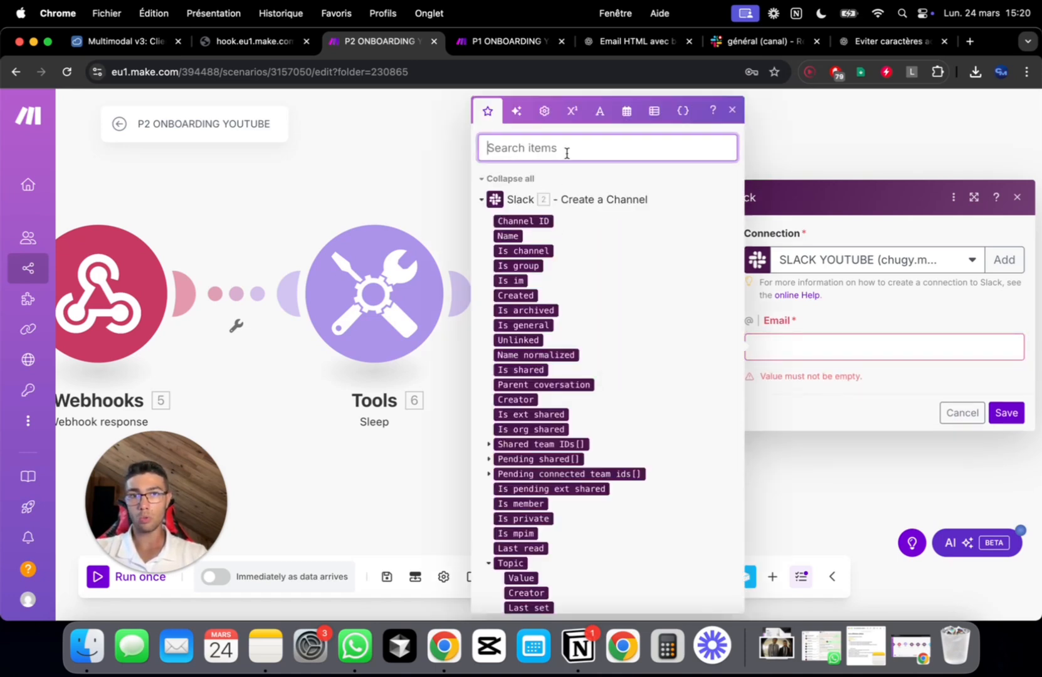
text(hugo)
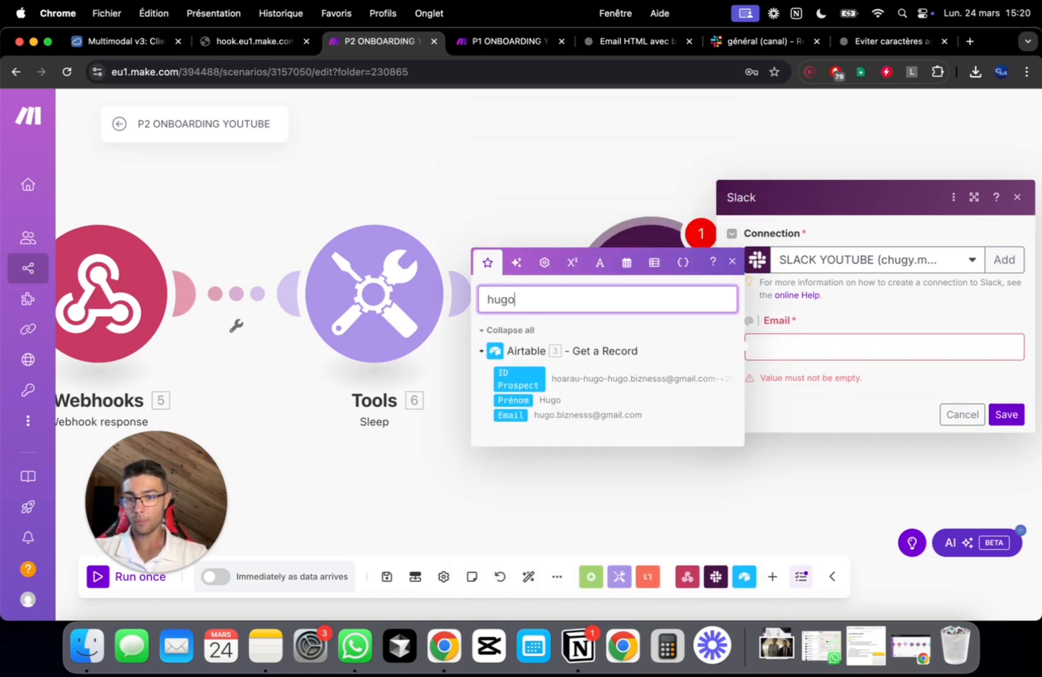
click(510, 415)
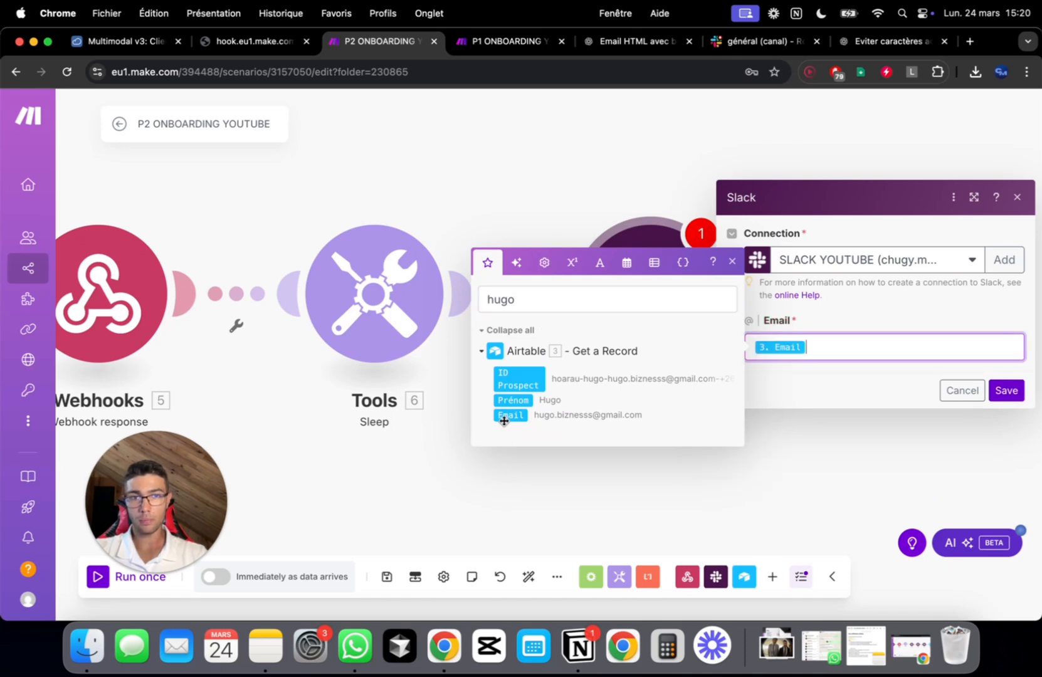
click(845, 381)
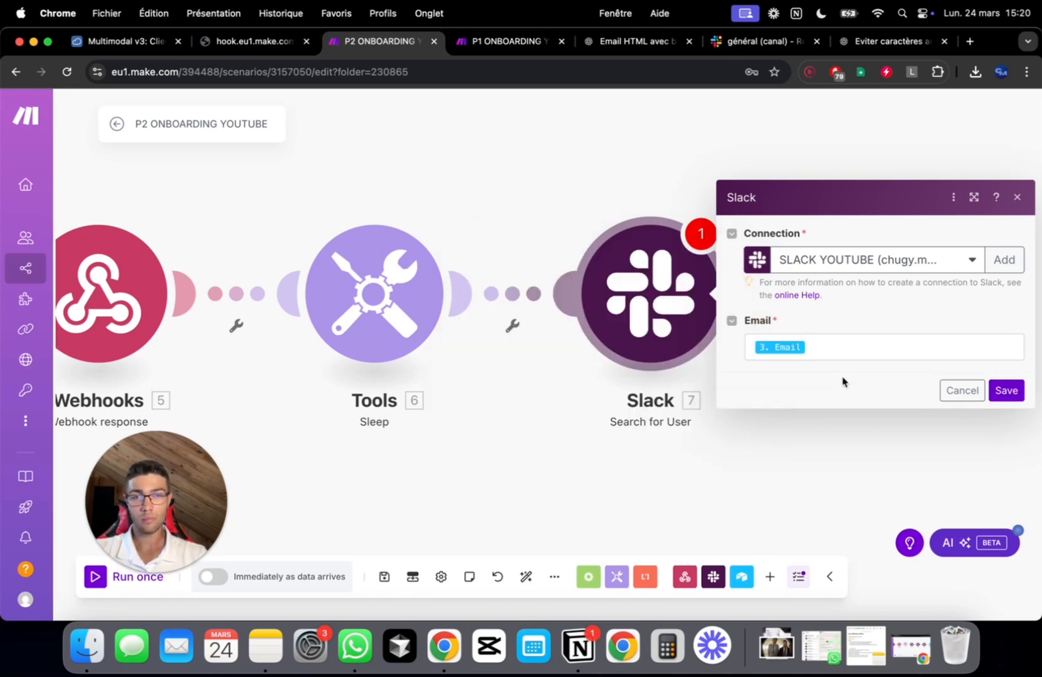
click(629, 414)
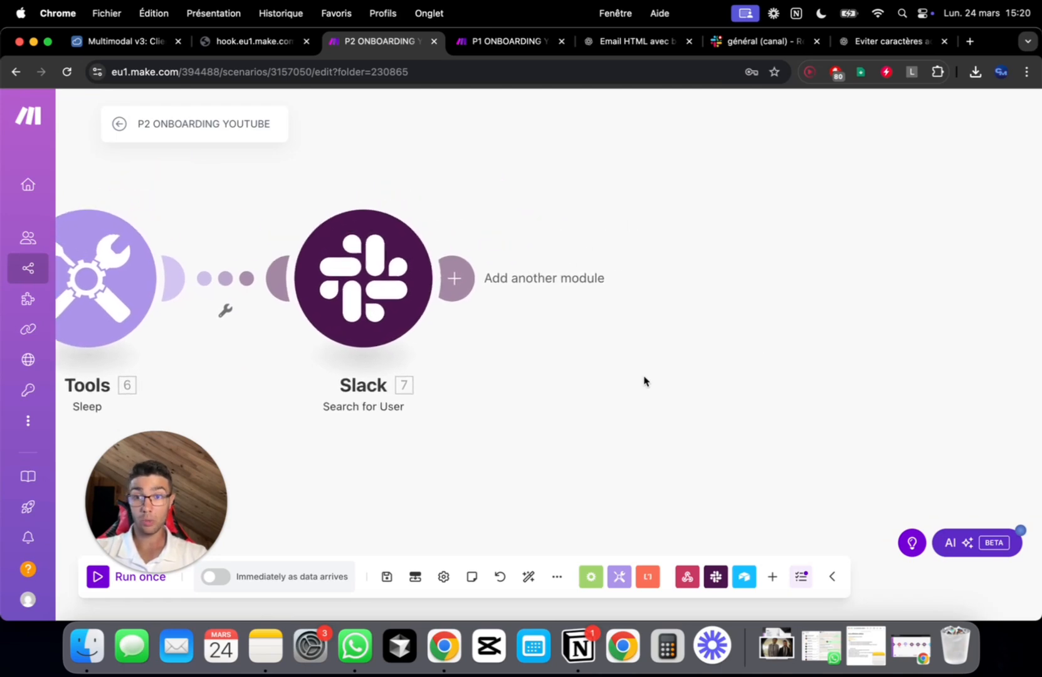
Add a Slack Invite Users step, found by searching 'invi', using the SLACK YOUTUBE connection
click(368, 302)
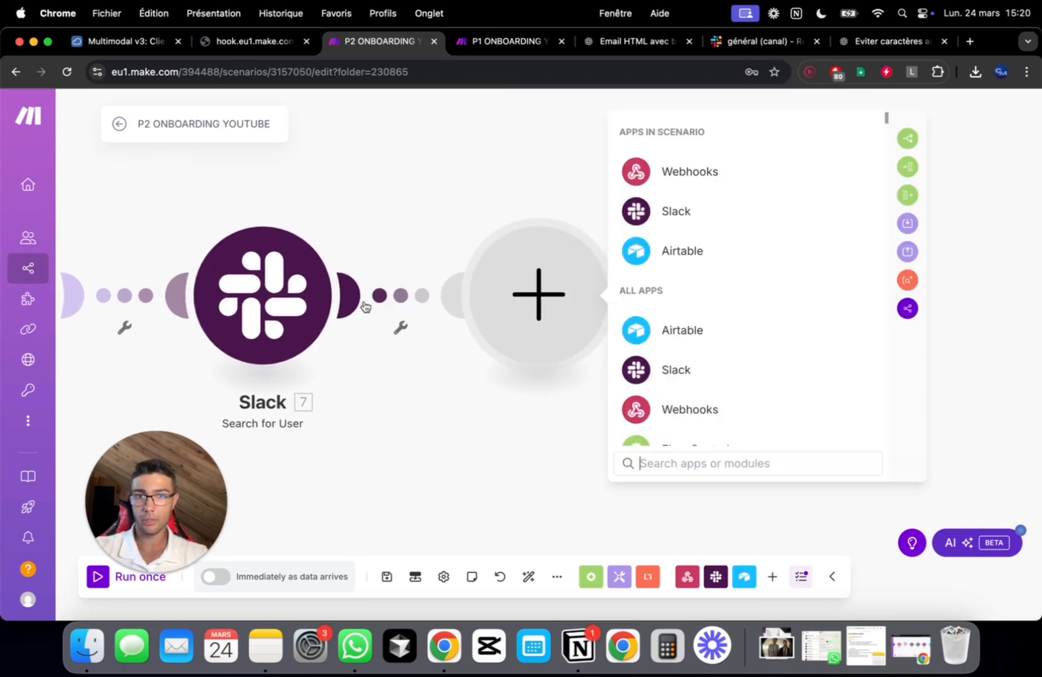
click(689, 368)
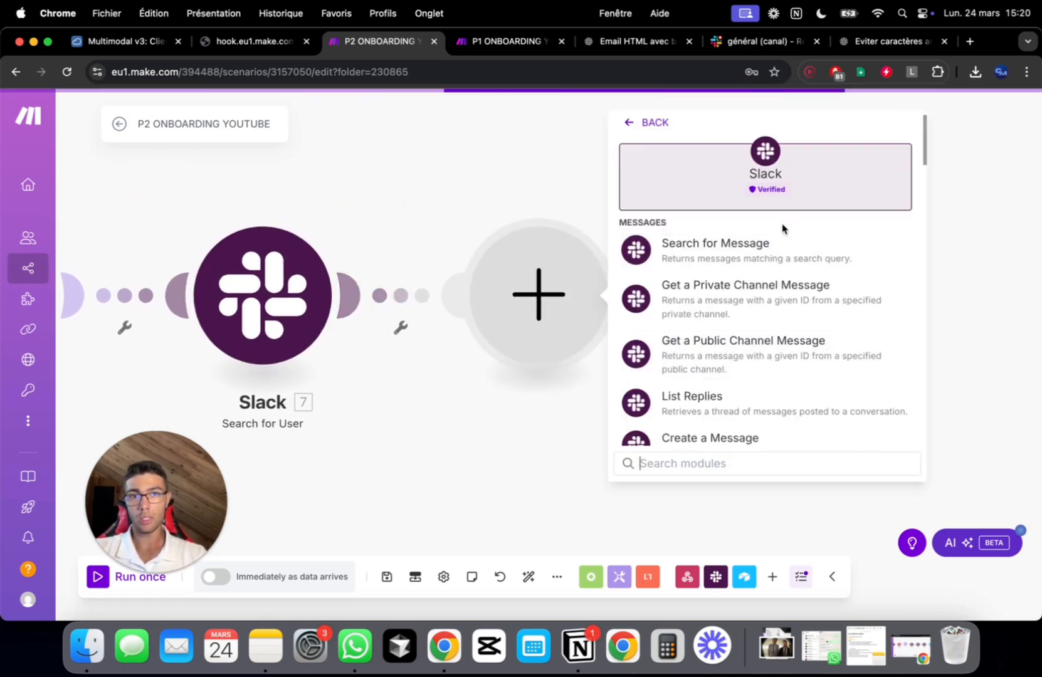
click(700, 458)
text(invi)
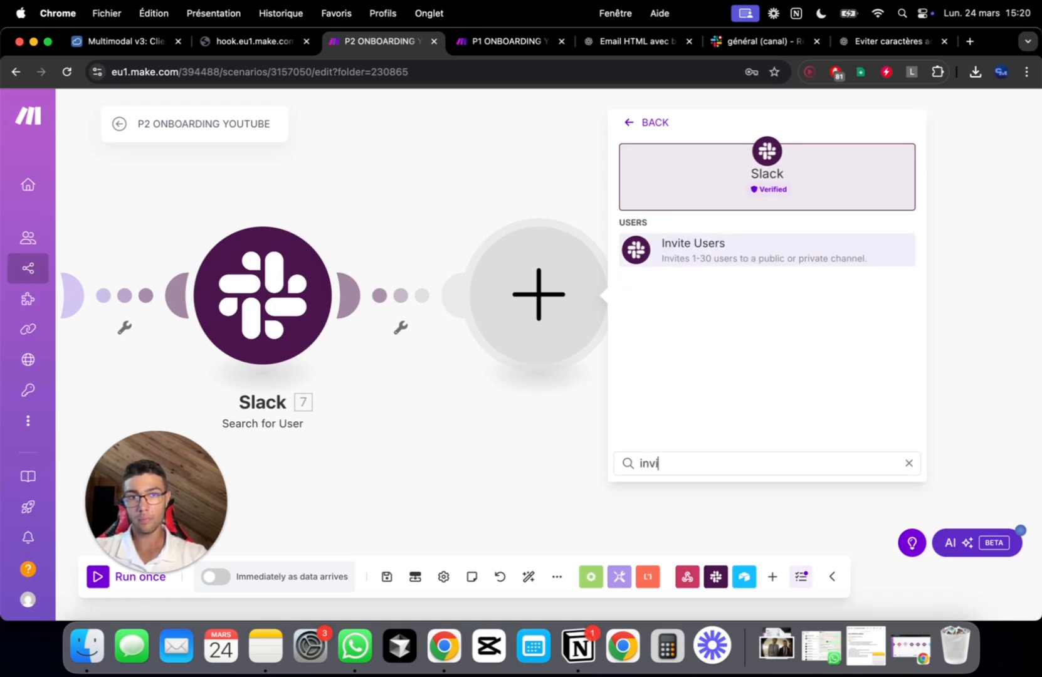
click(786, 247)
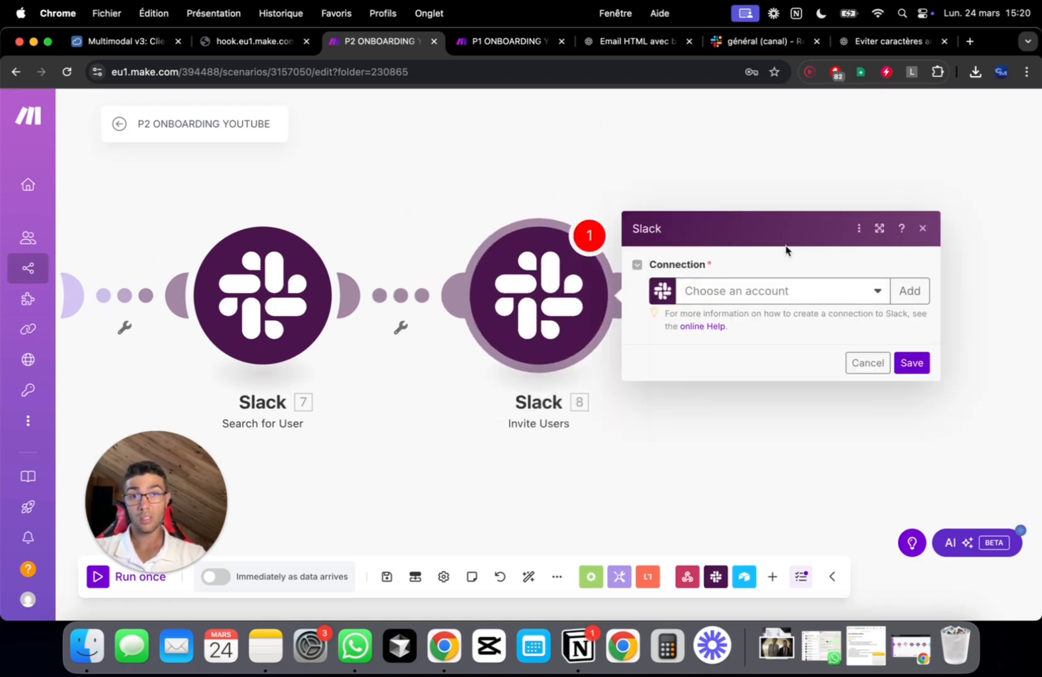
click(774, 283)
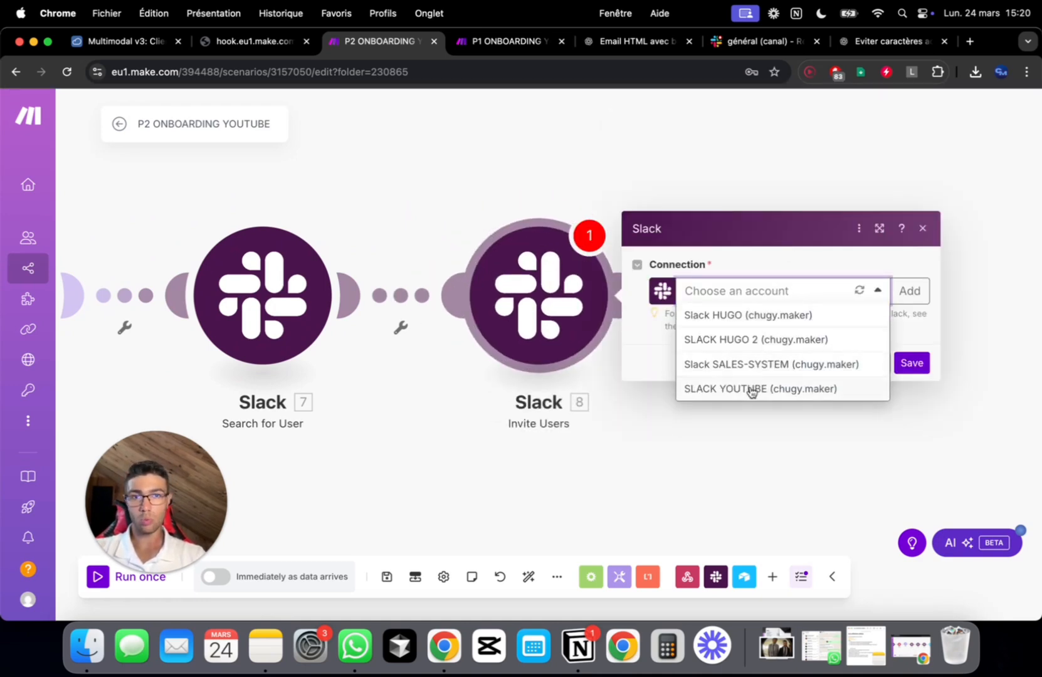
click(755, 388)
Authorise Make on the Re-structuration Agence YouTube Slack workspace for the SLACK YOUTUBE connection
click(646, 341)
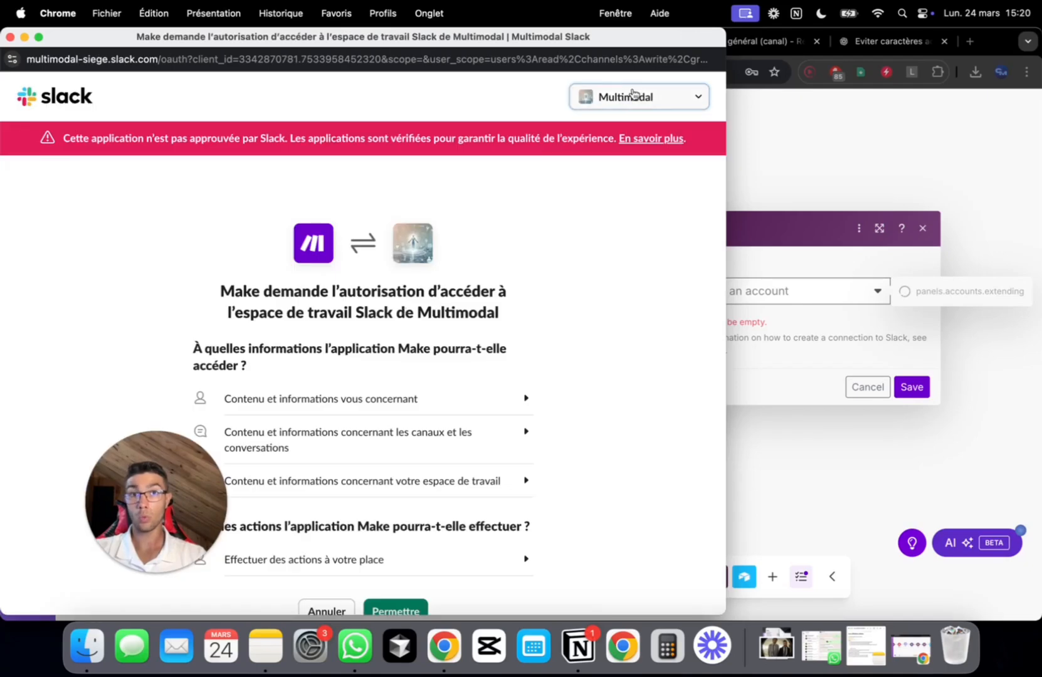
click(633, 97)
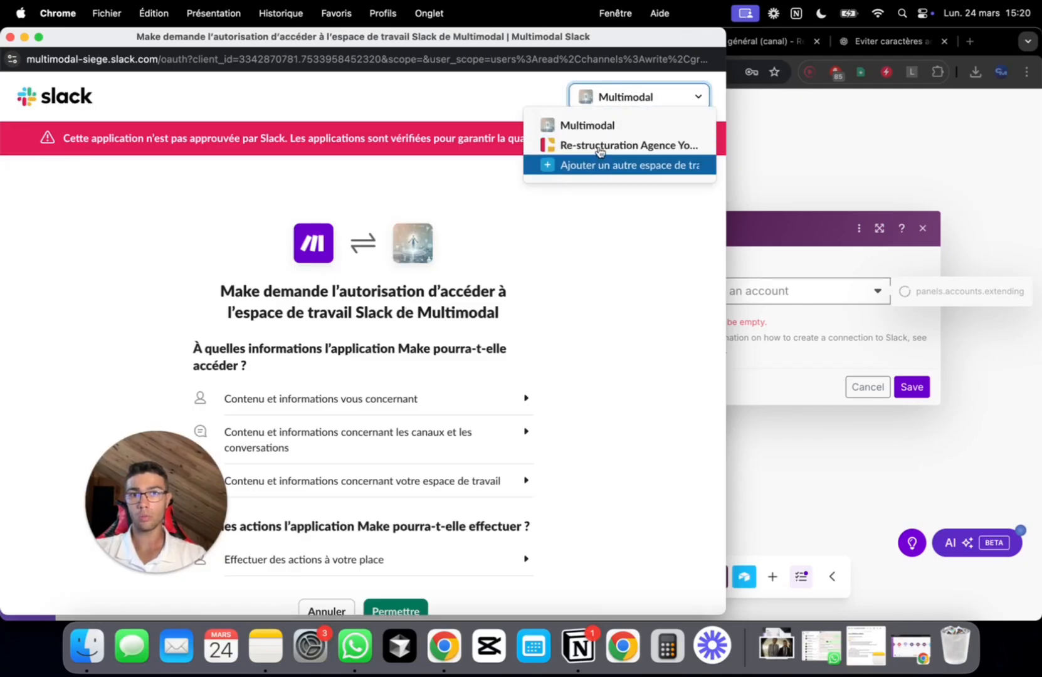
click(601, 149)
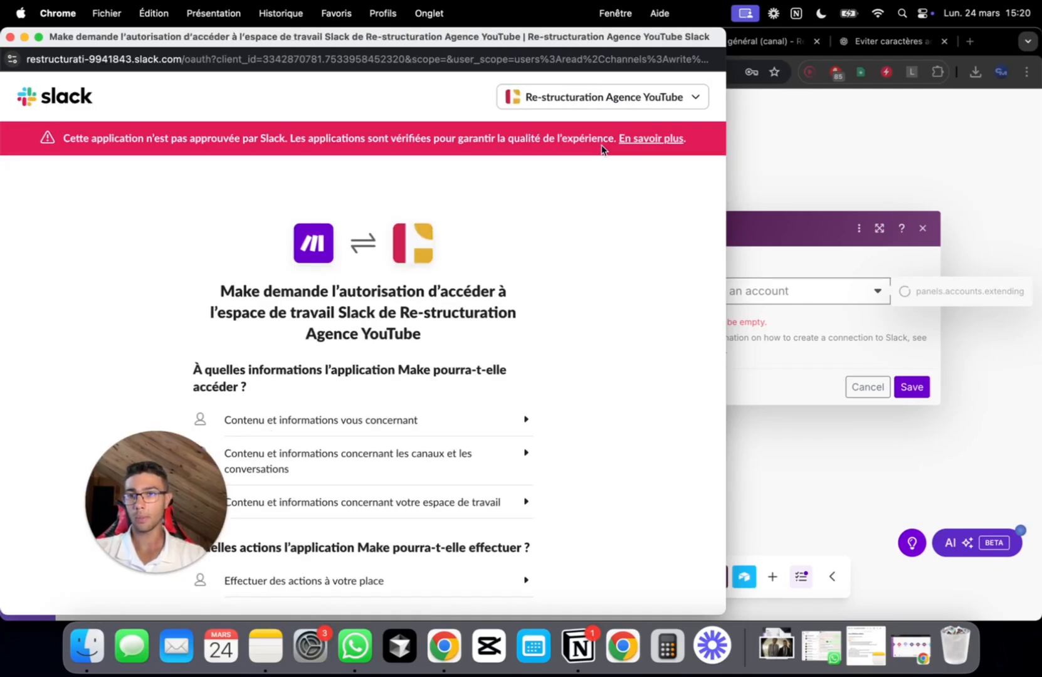
scroll(418, 391, down, 4)
click(408, 525)
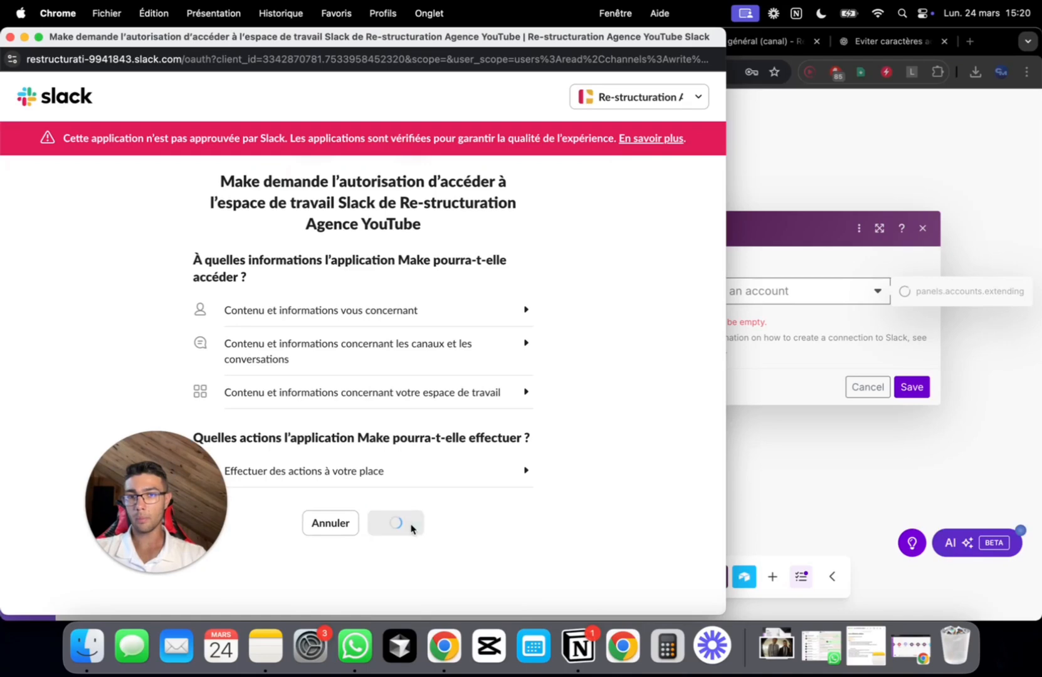
click(707, 269)
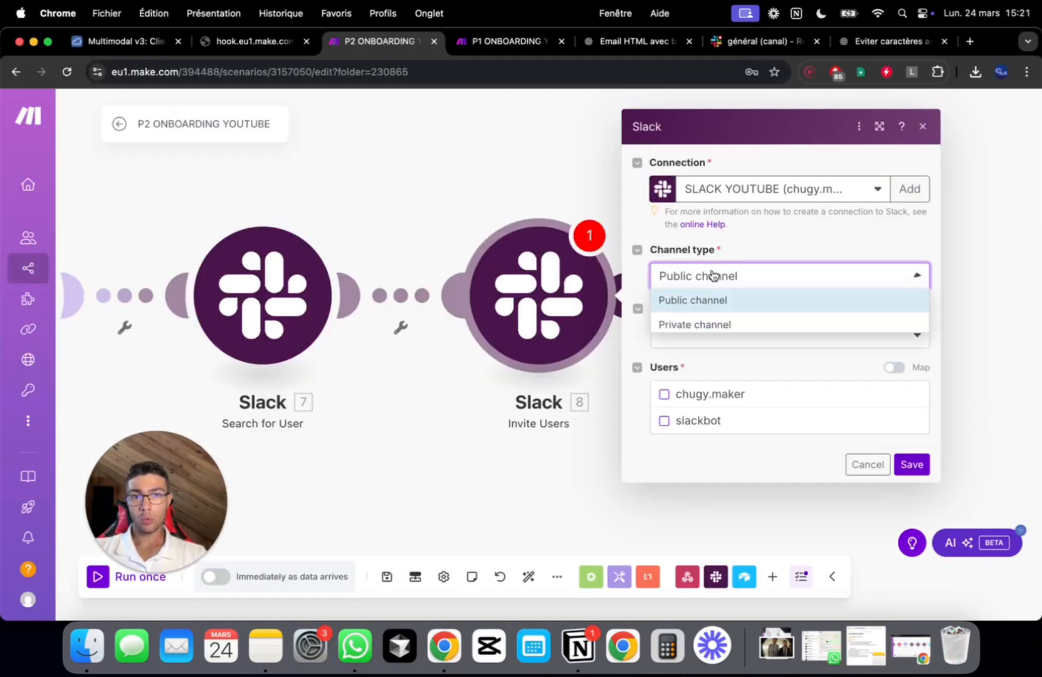
Set the private channel to the mapped 2. Channel ID of the newly created channel
click(714, 324)
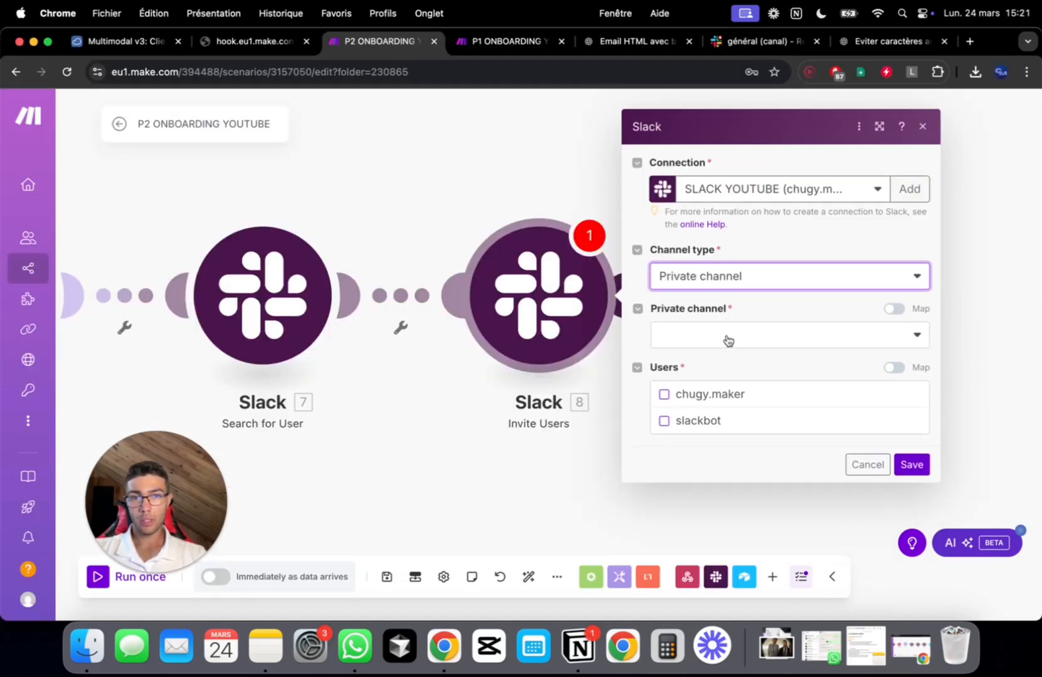
click(725, 338)
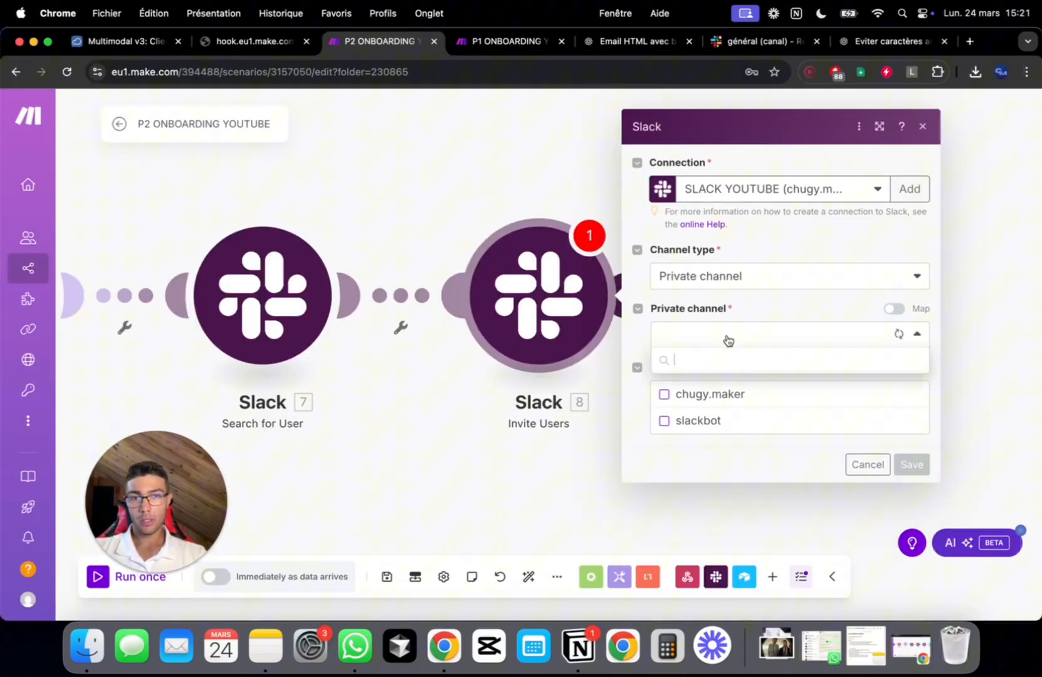
click(896, 310)
click(896, 309)
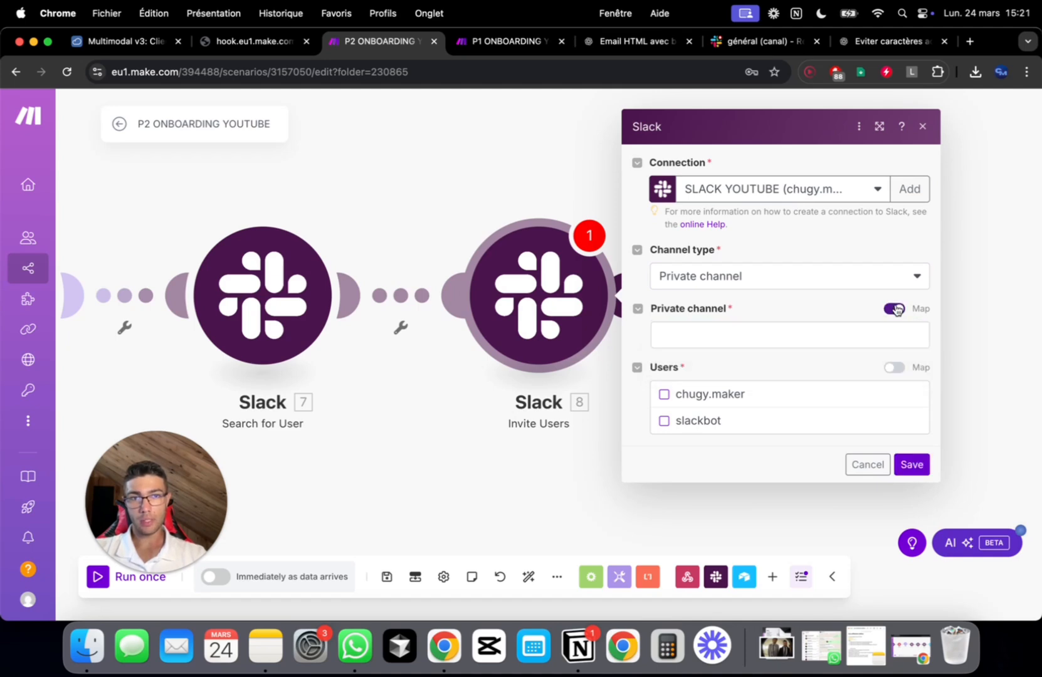
click(806, 337)
click(516, 145)
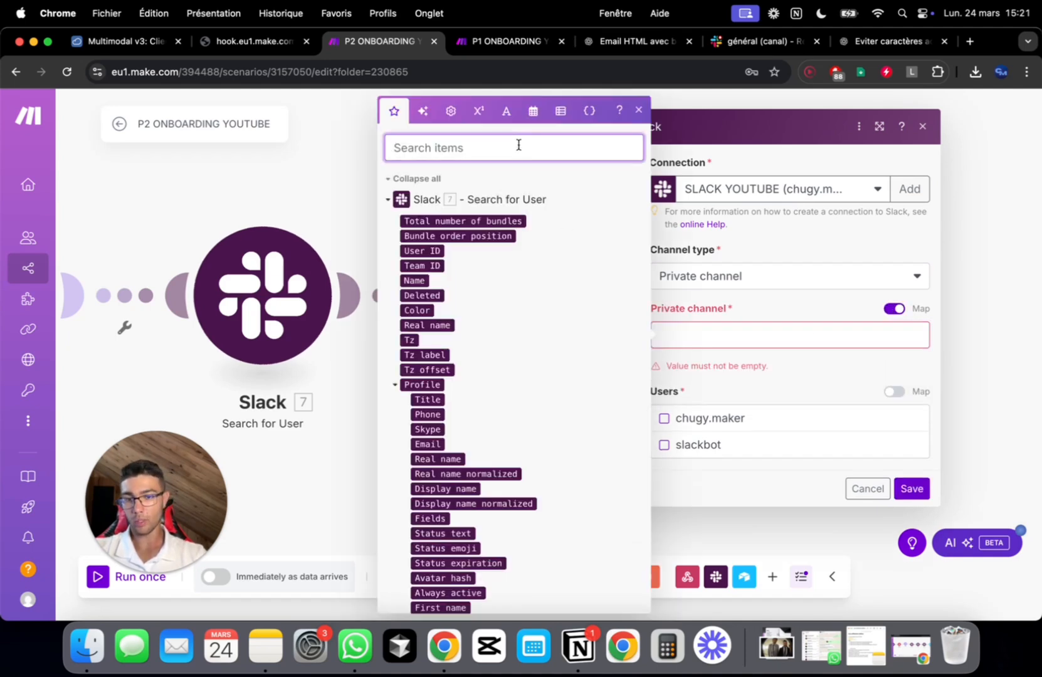
text(id)
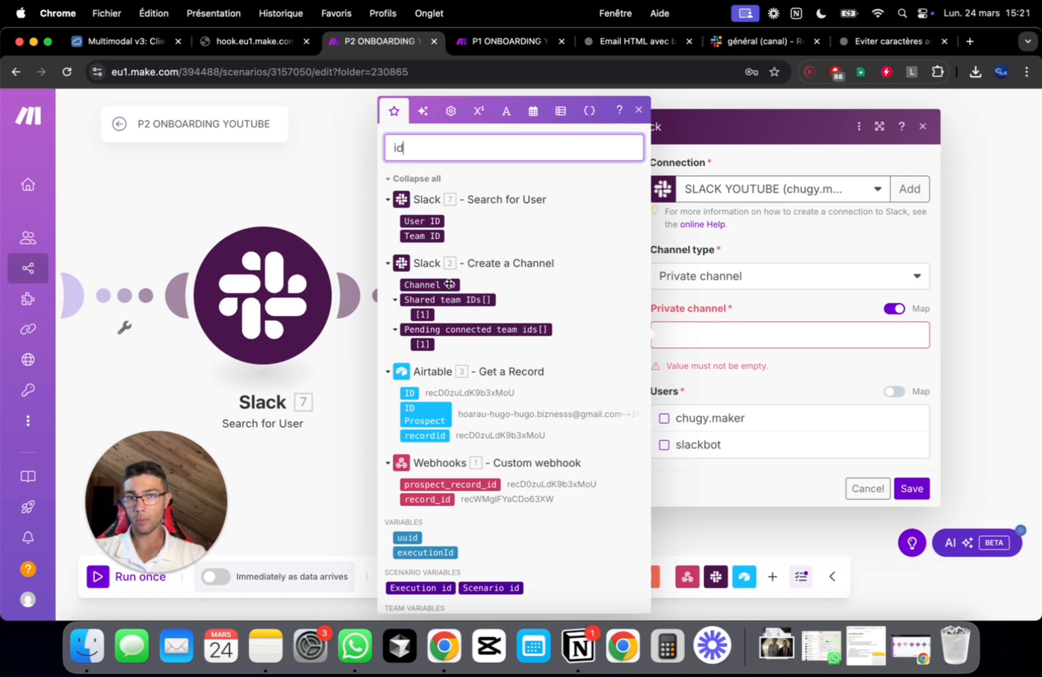
click(430, 285)
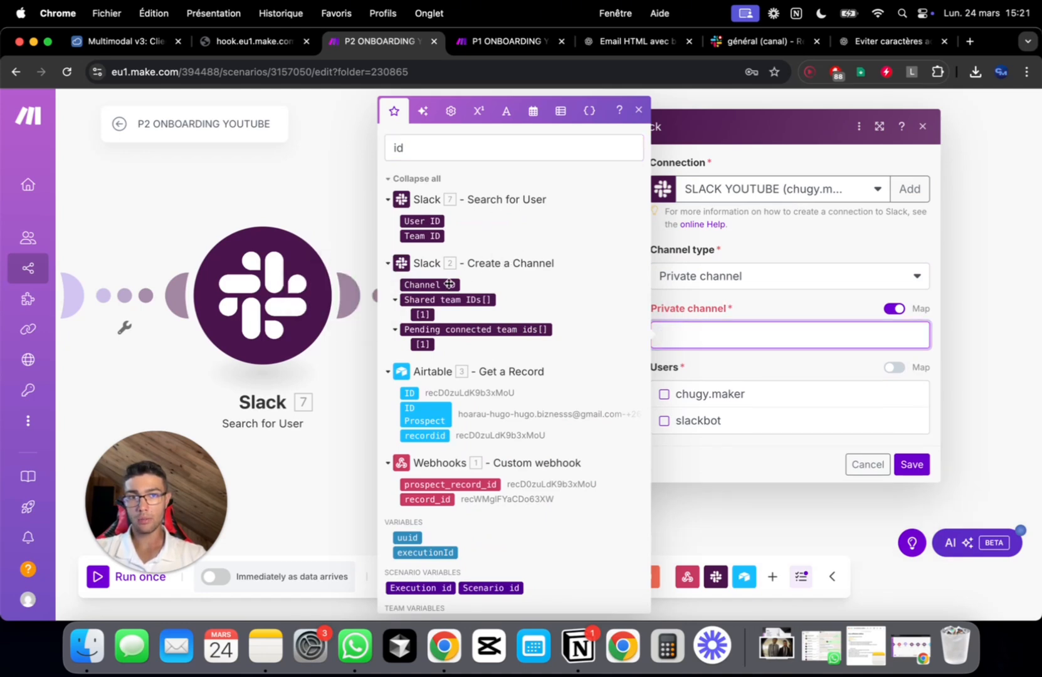
click(821, 312)
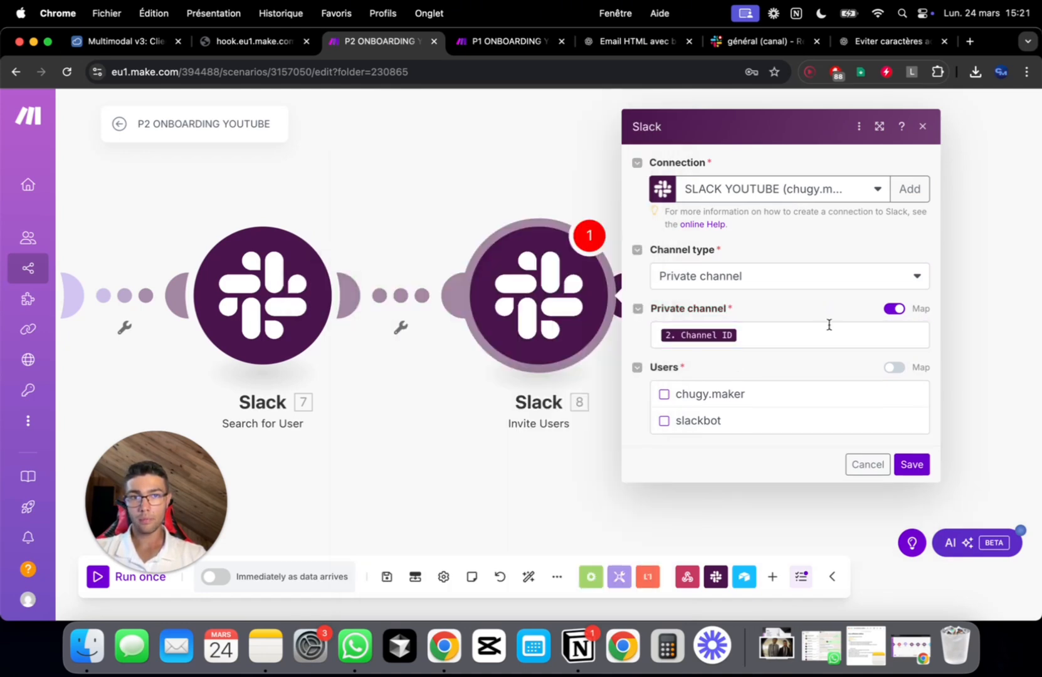
Map the found user's 7. User ID as the invitee and save the Invite Users step
click(894, 367)
click(803, 393)
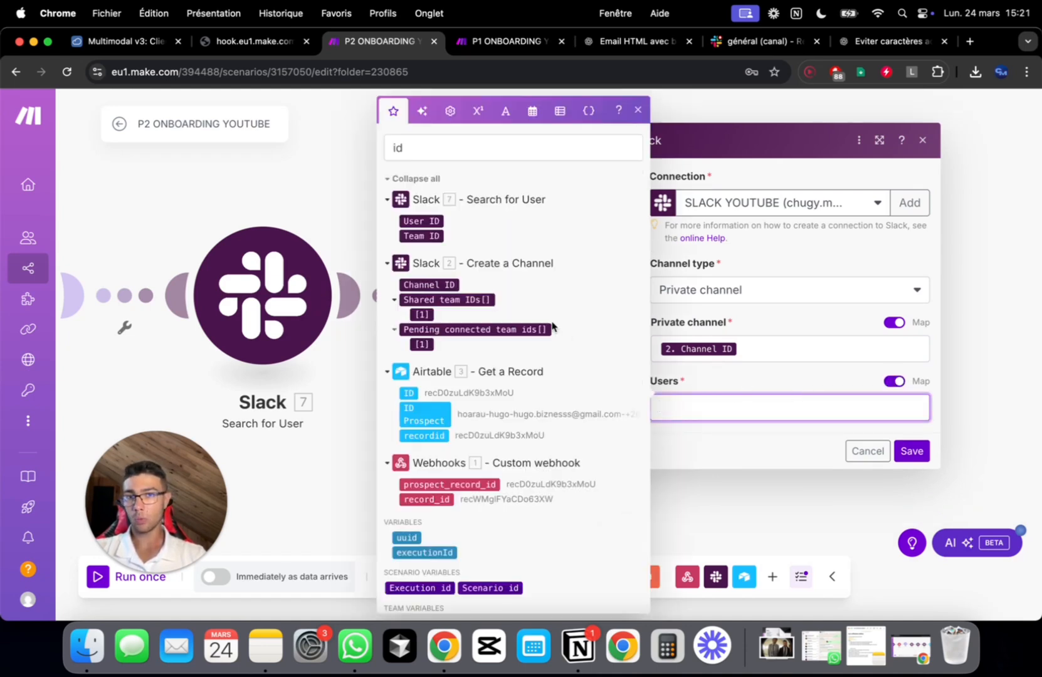
click(427, 221)
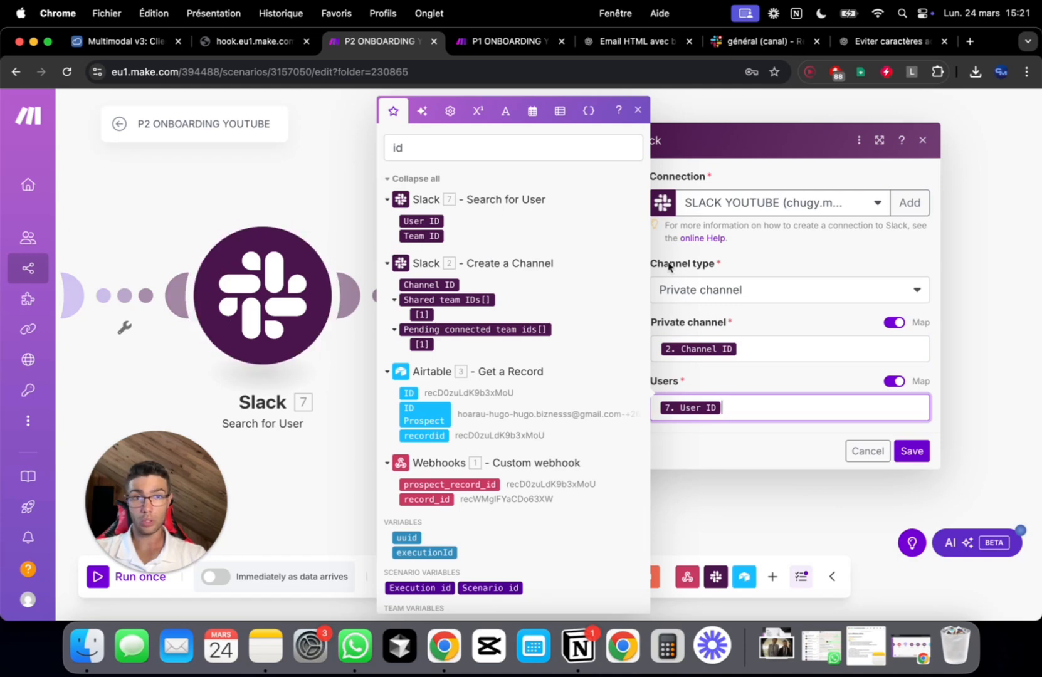
click(815, 331)
click(912, 452)
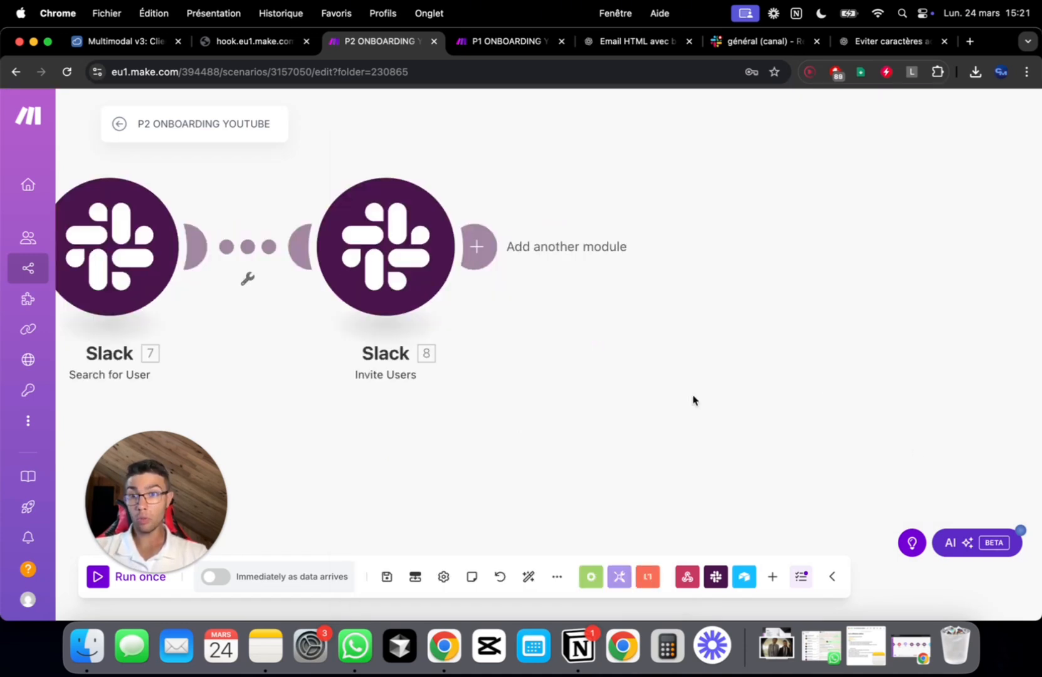
Add a Slack Create a Message step after Invite Users, keeping manual channel entry
click(475, 239)
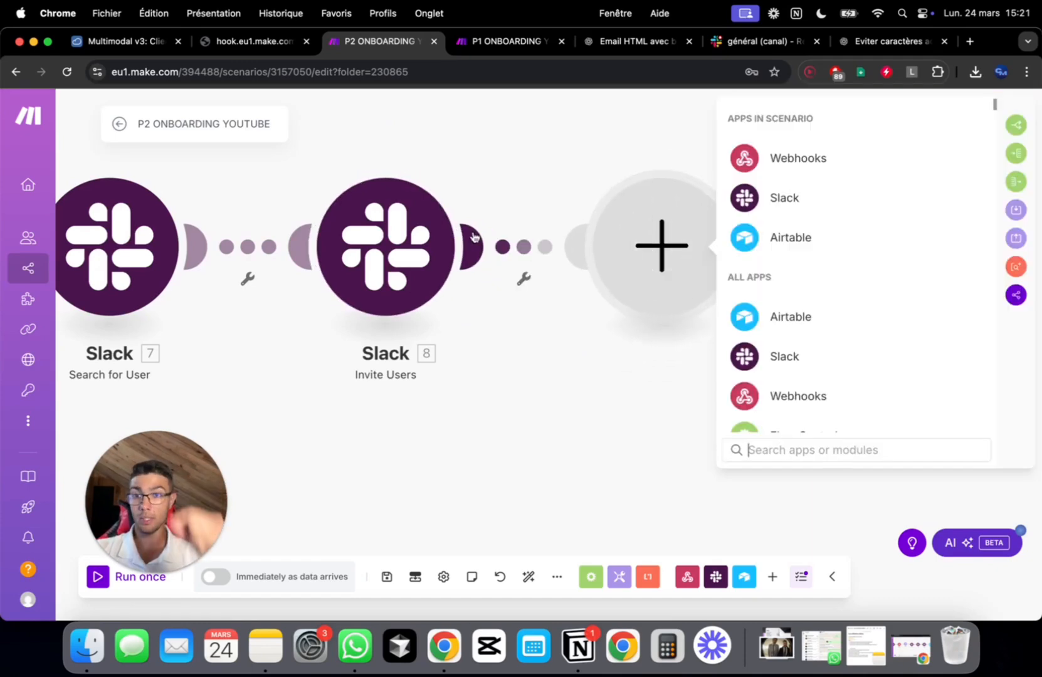
click(795, 368)
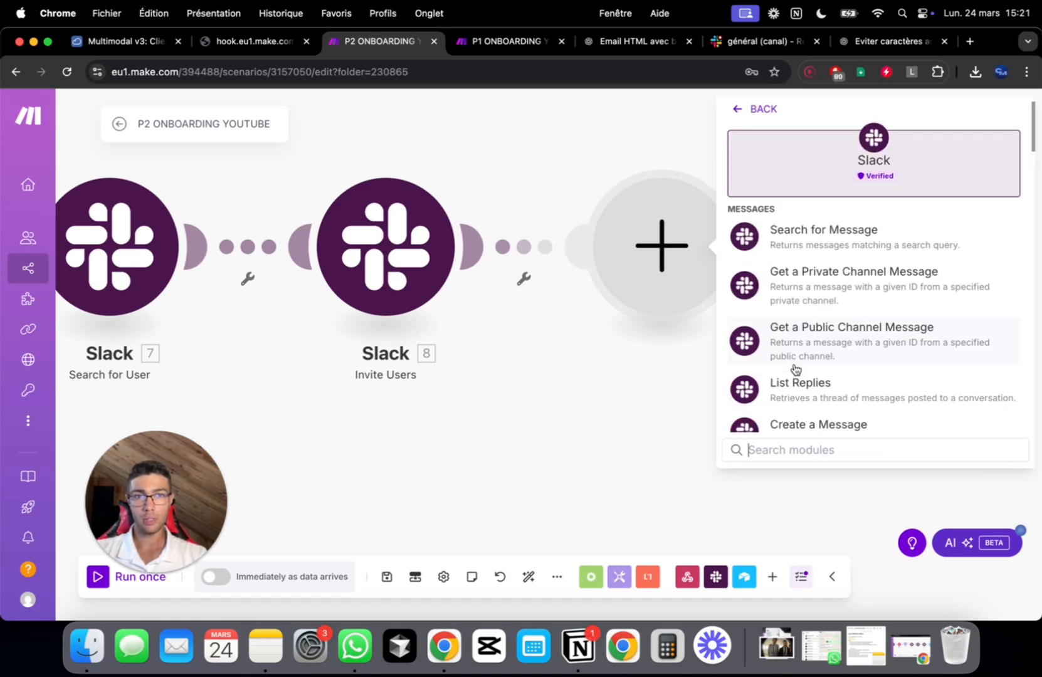
click(828, 423)
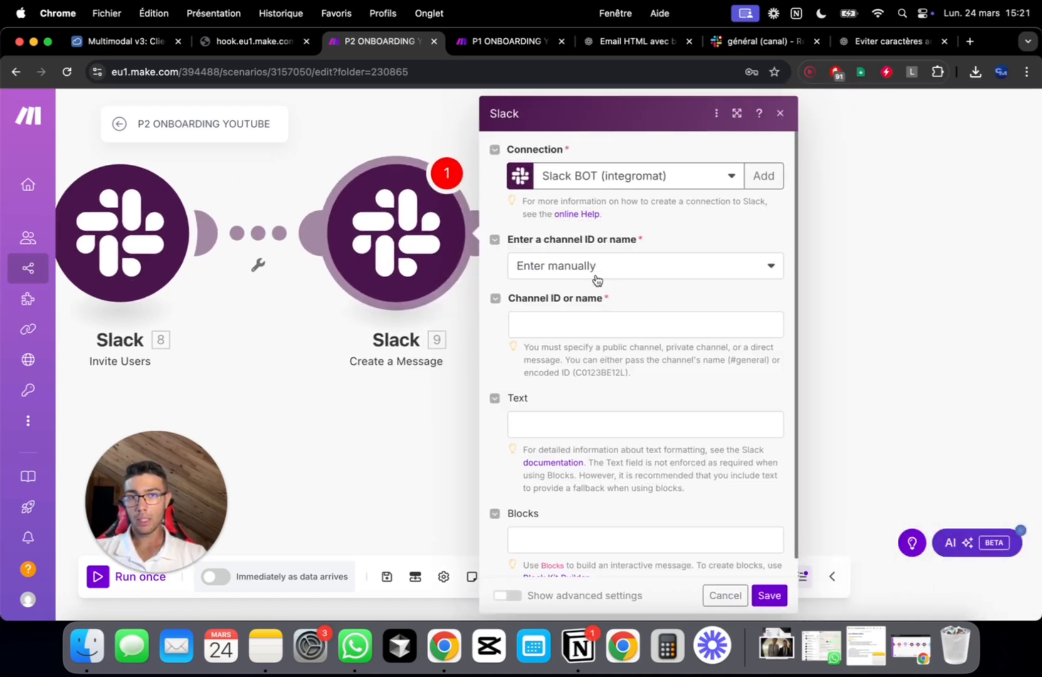
click(597, 279)
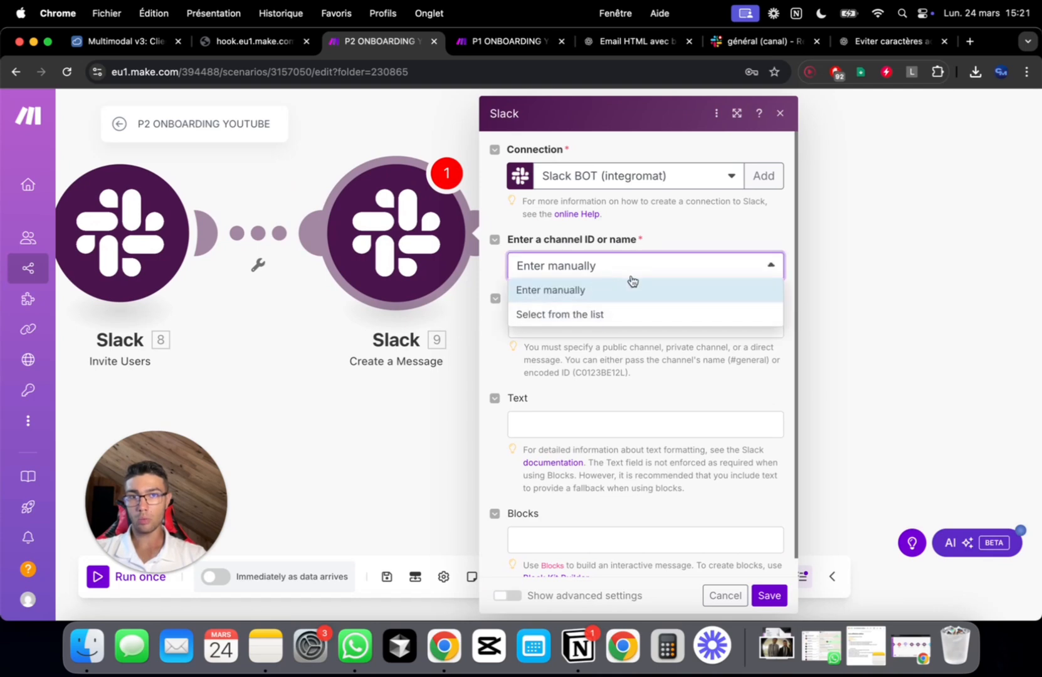
click(685, 233)
Map 2. Channel ID as the message destination and leave the message text empty
click(607, 318)
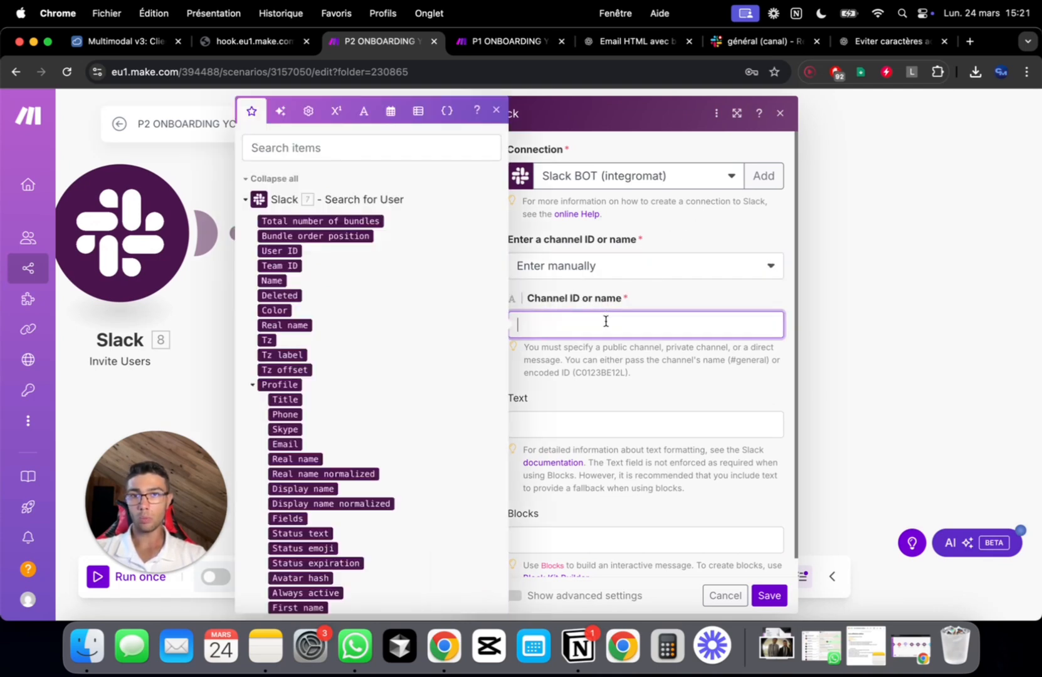
click(414, 148)
text(channe)
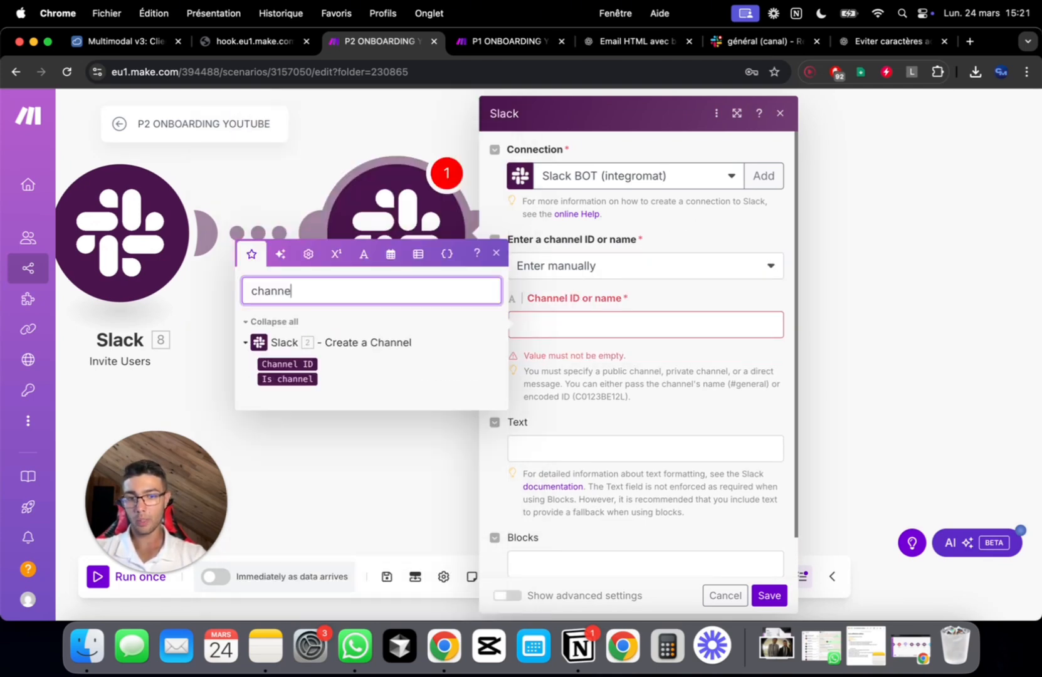
text(l)
click(305, 364)
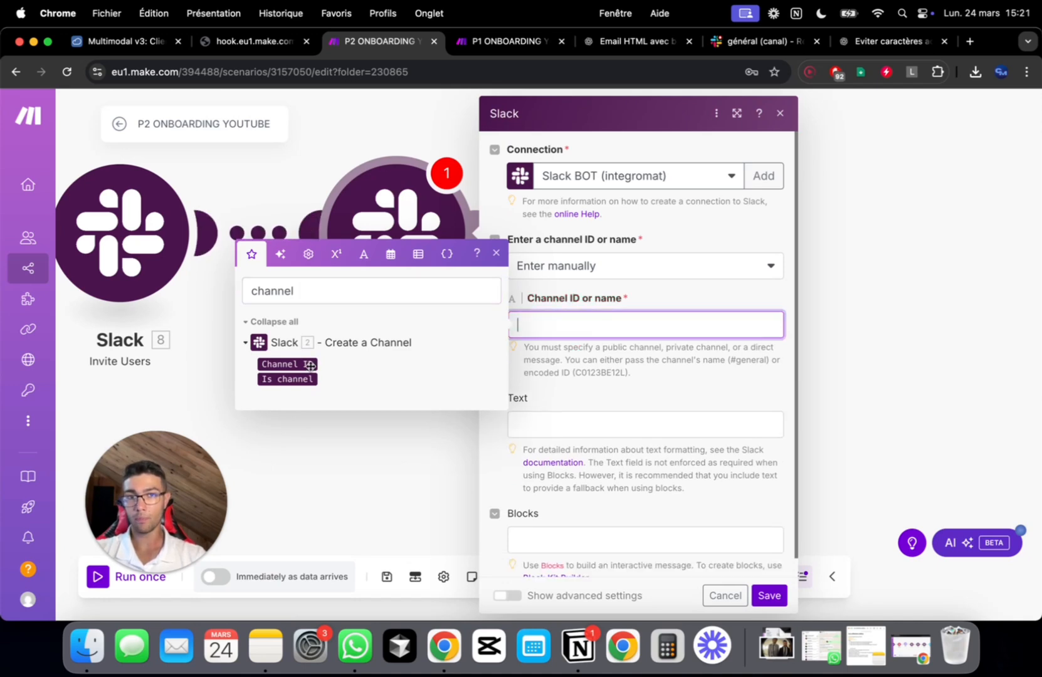
click(608, 373)
scroll(625, 388, down, 1)
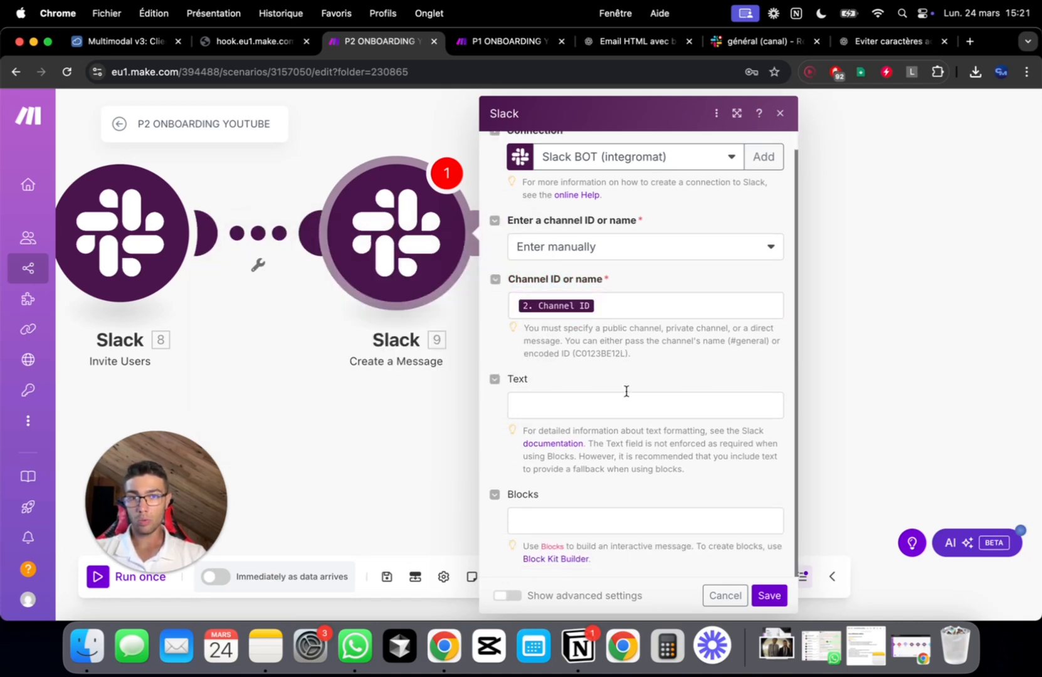
click(608, 400)
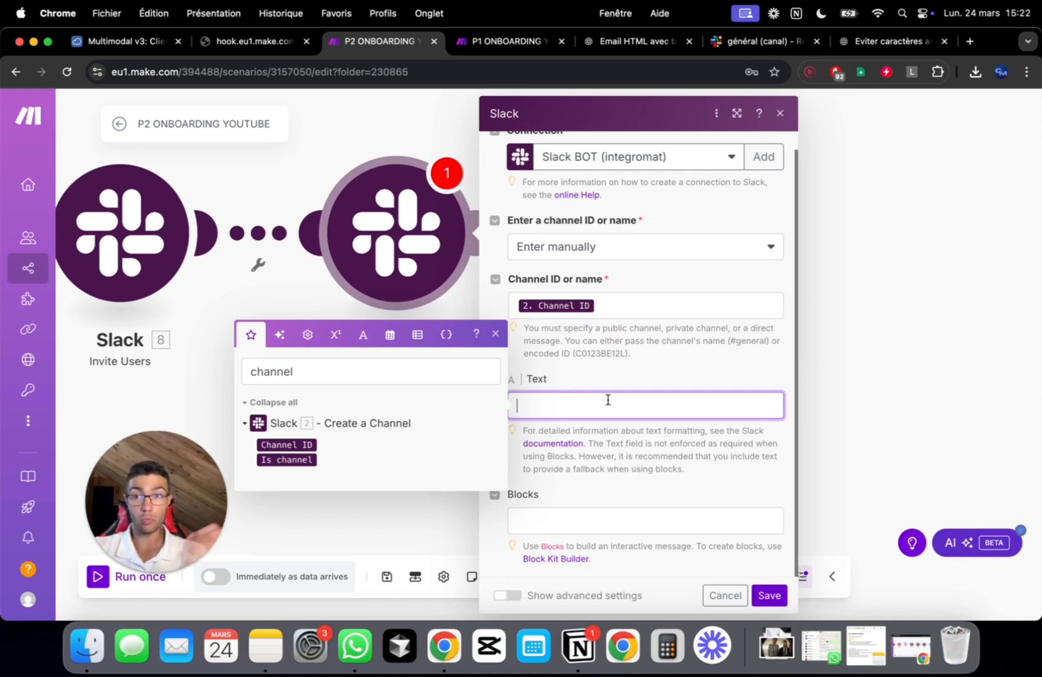
click(641, 390)
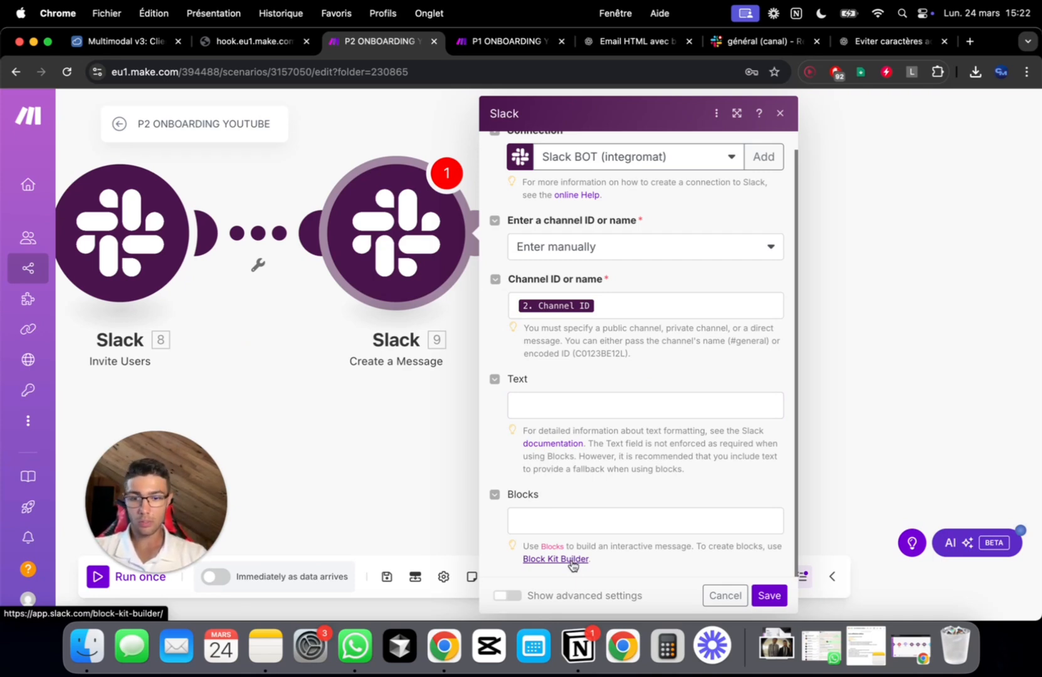
Open Slack's Block Kit Builder in a new tab and scroll through the sample payload JSON
super+click(572, 565)
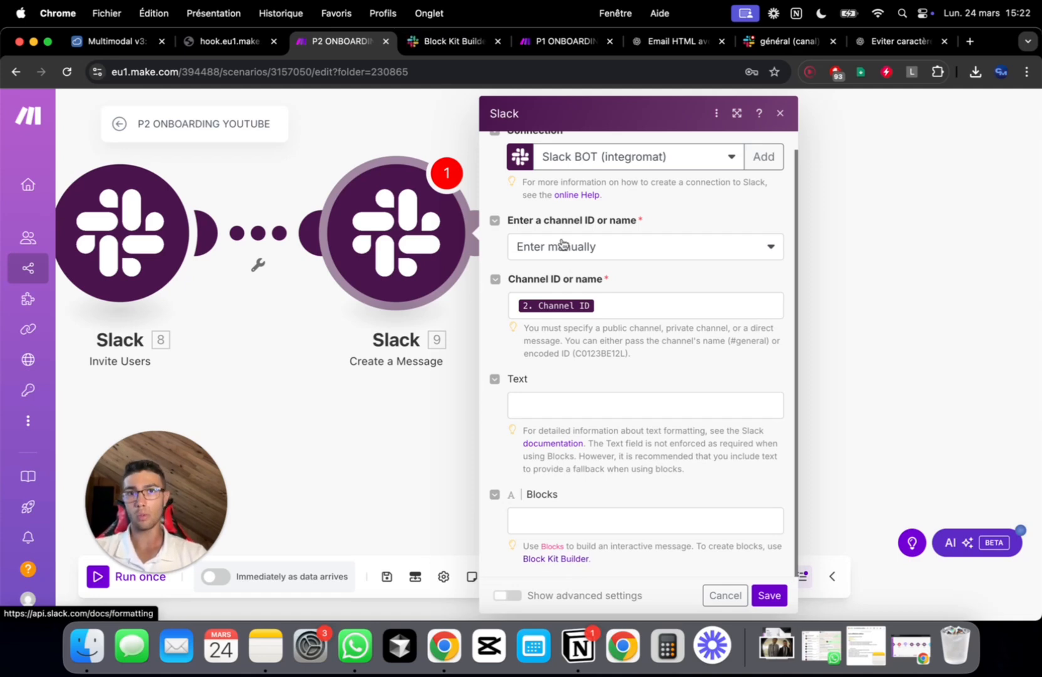
click(455, 54)
scroll(558, 326, down, 1)
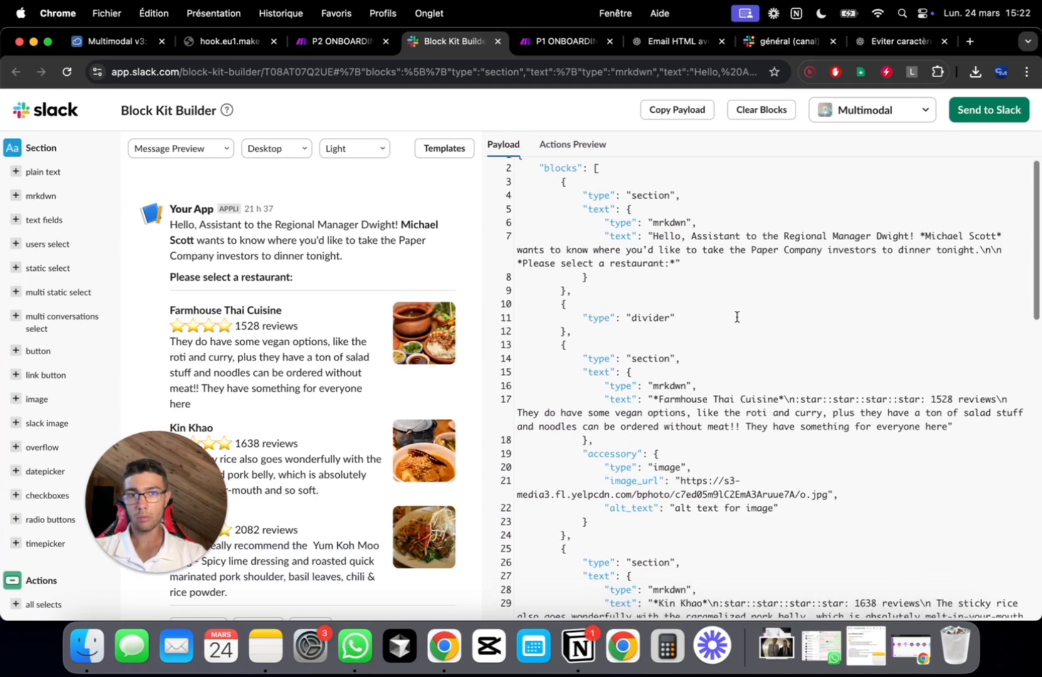
scroll(367, 341, down, 2)
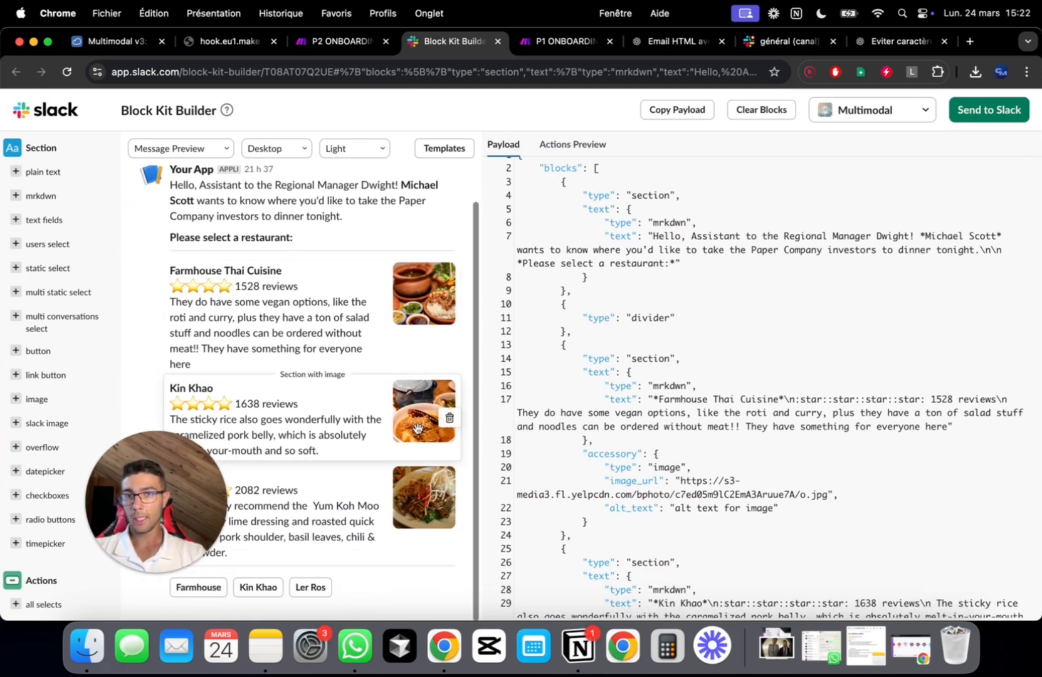
scroll(417, 428, up, 2)
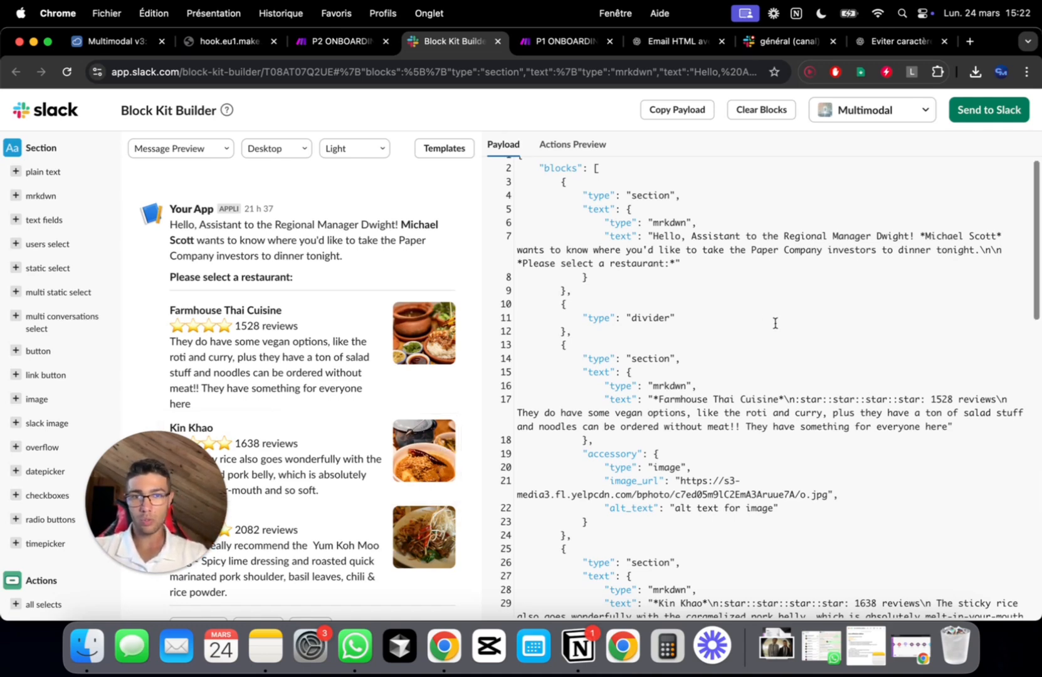
scroll(775, 323, down, 15)
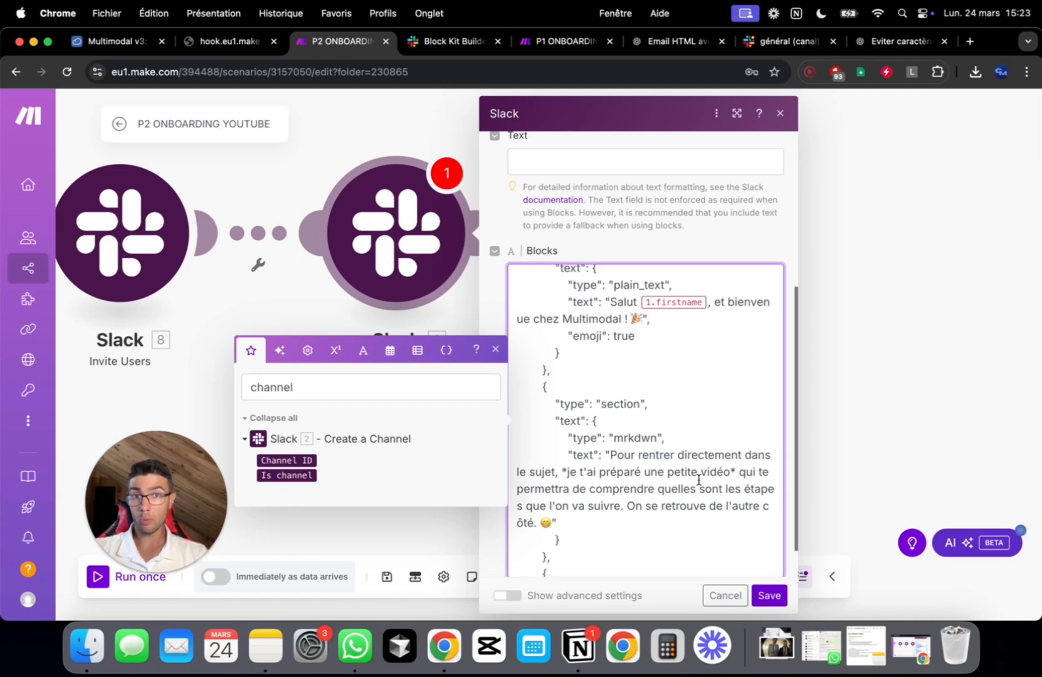
Replace the firstname placeholder after 'Salut' with the mapped 3. Prénom value
key(BackSpace)
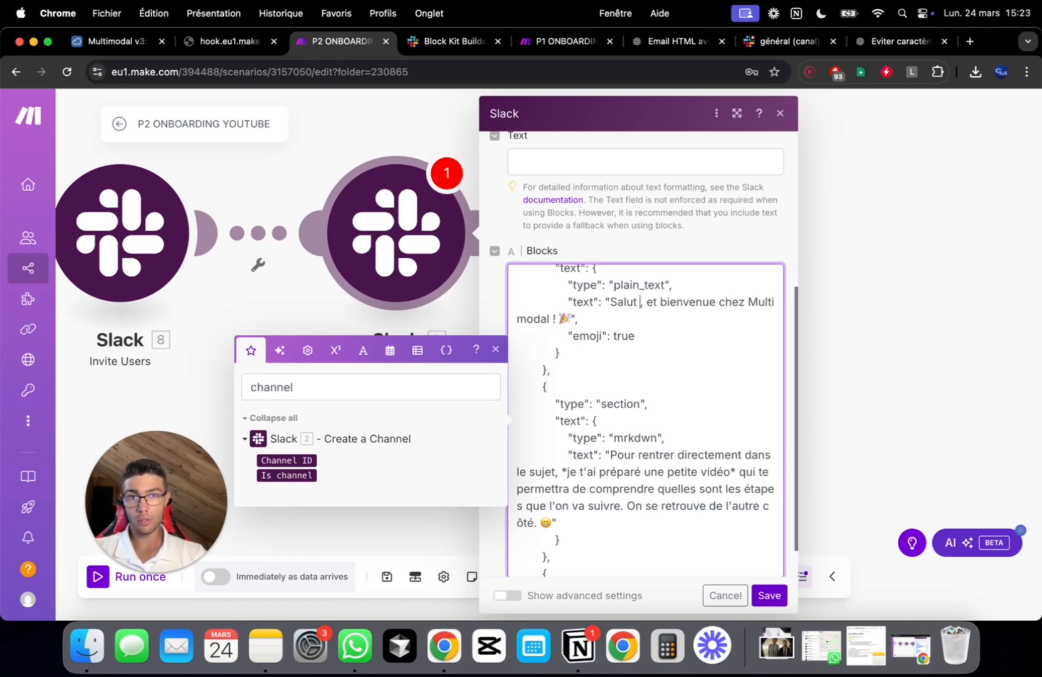
double_click(384, 385)
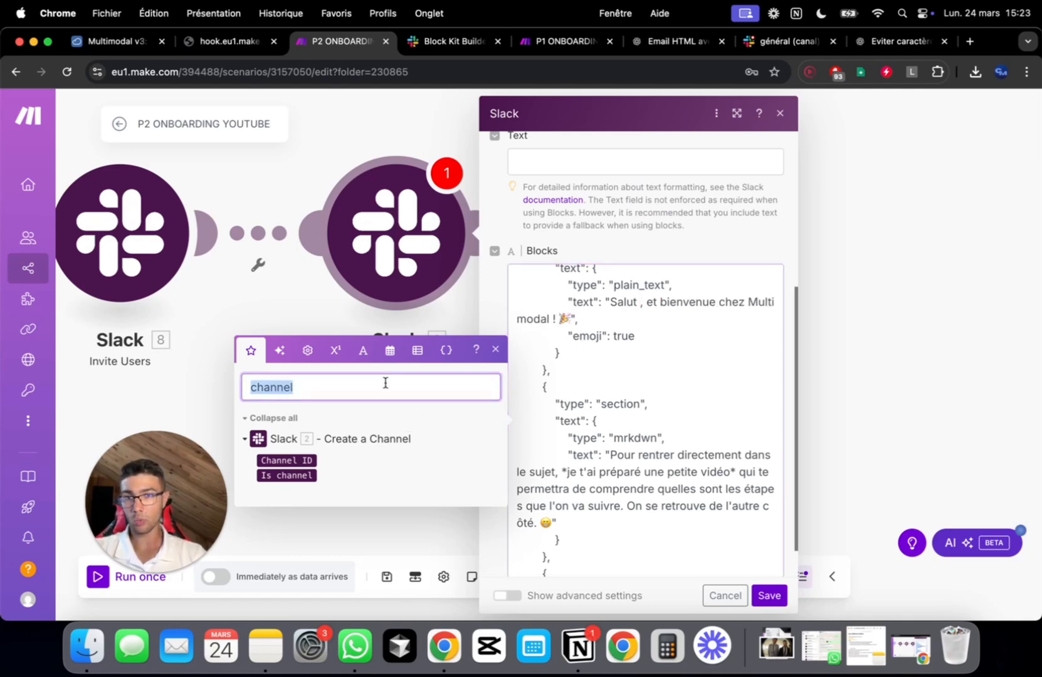
text(préno)
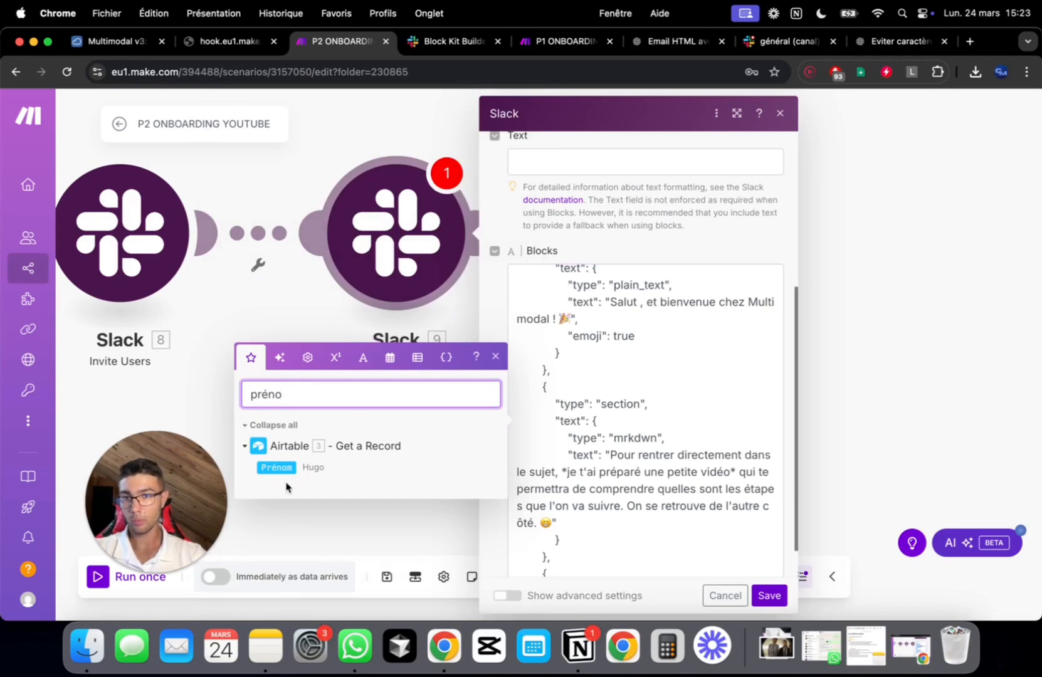
click(276, 467)
Review the 'Regarder la vidéo' button and its webhook link in the Blocks JSON
scroll(690, 338, down, 1)
scroll(689, 338, down, 10)
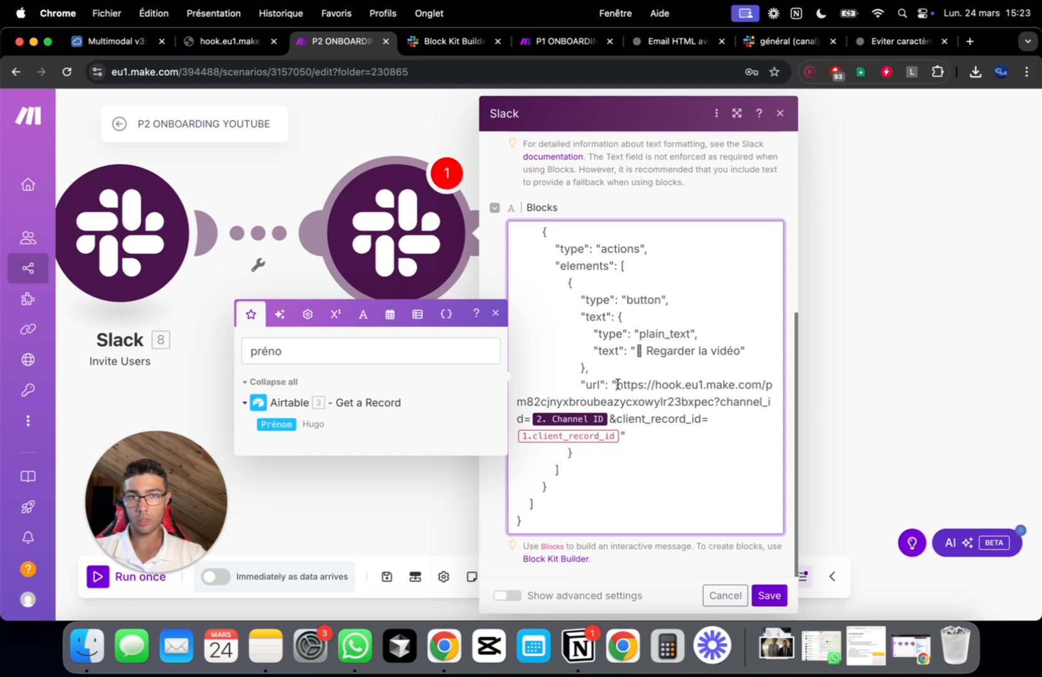
drag(616, 384, 713, 420)
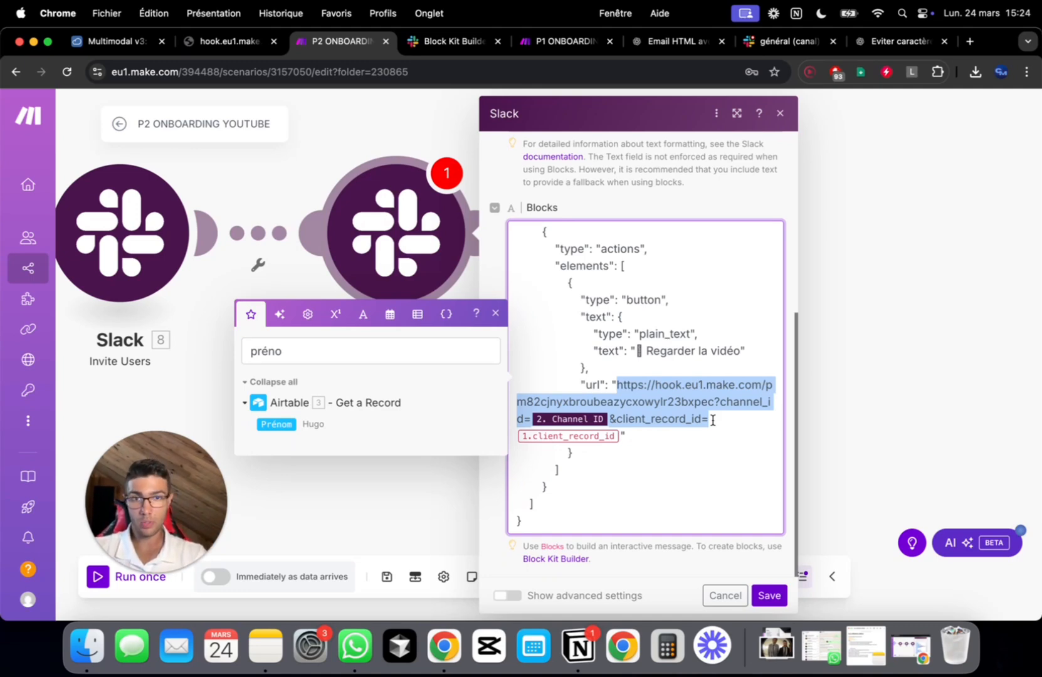
drag(716, 351, 661, 351)
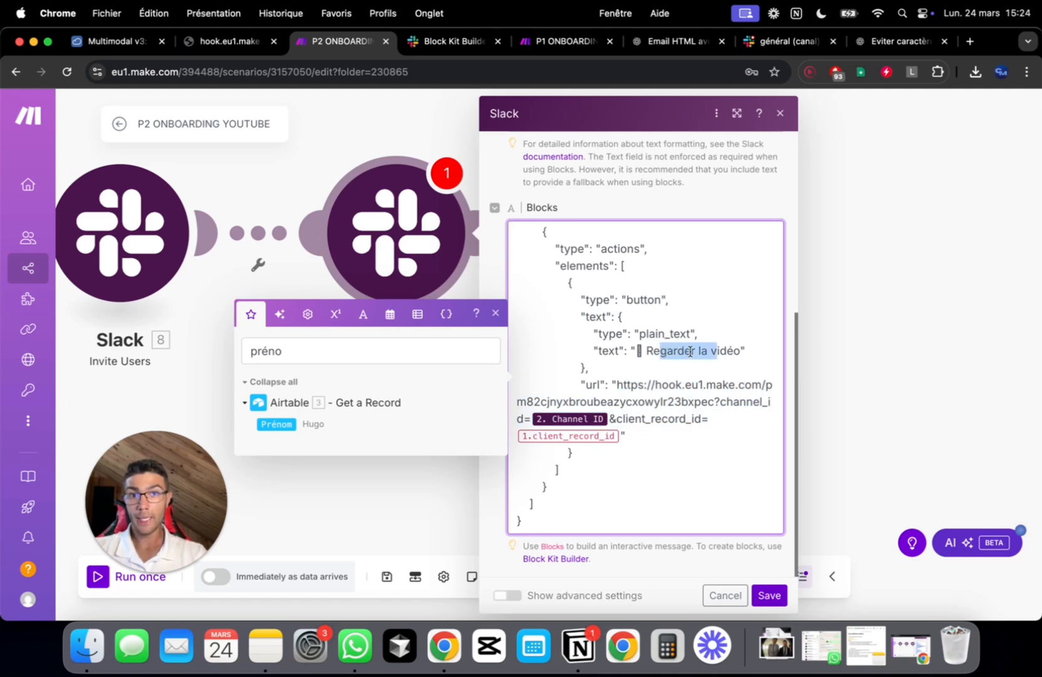
click(692, 368)
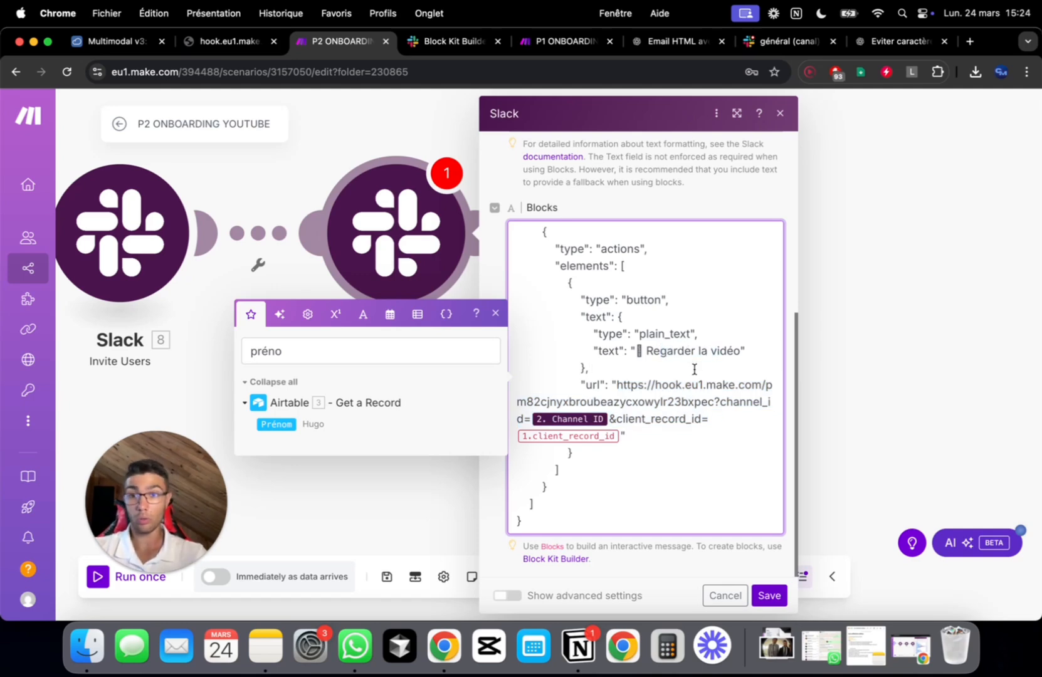